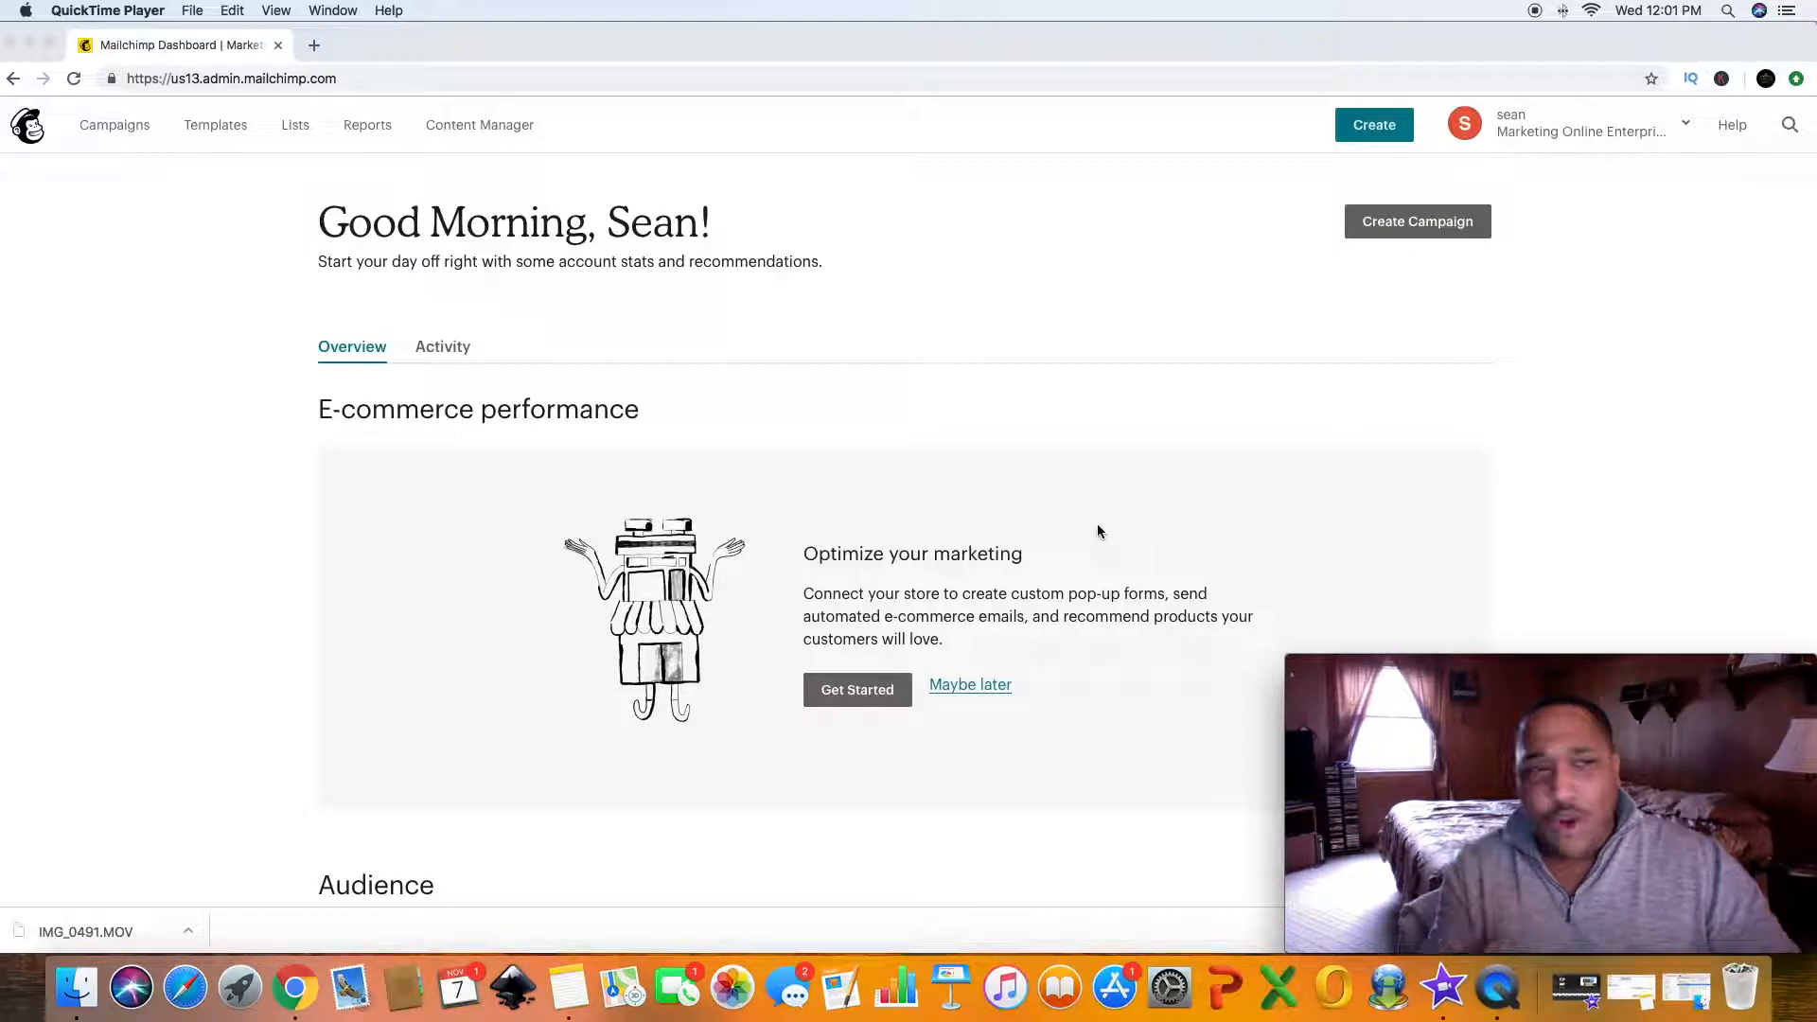
- Open the Lists section and start creating a new list, skipping the tags suggestion
{"action": "left_click", "coordinate": [295, 128]}
{"action": "left_click", "coordinate": [294, 130]}
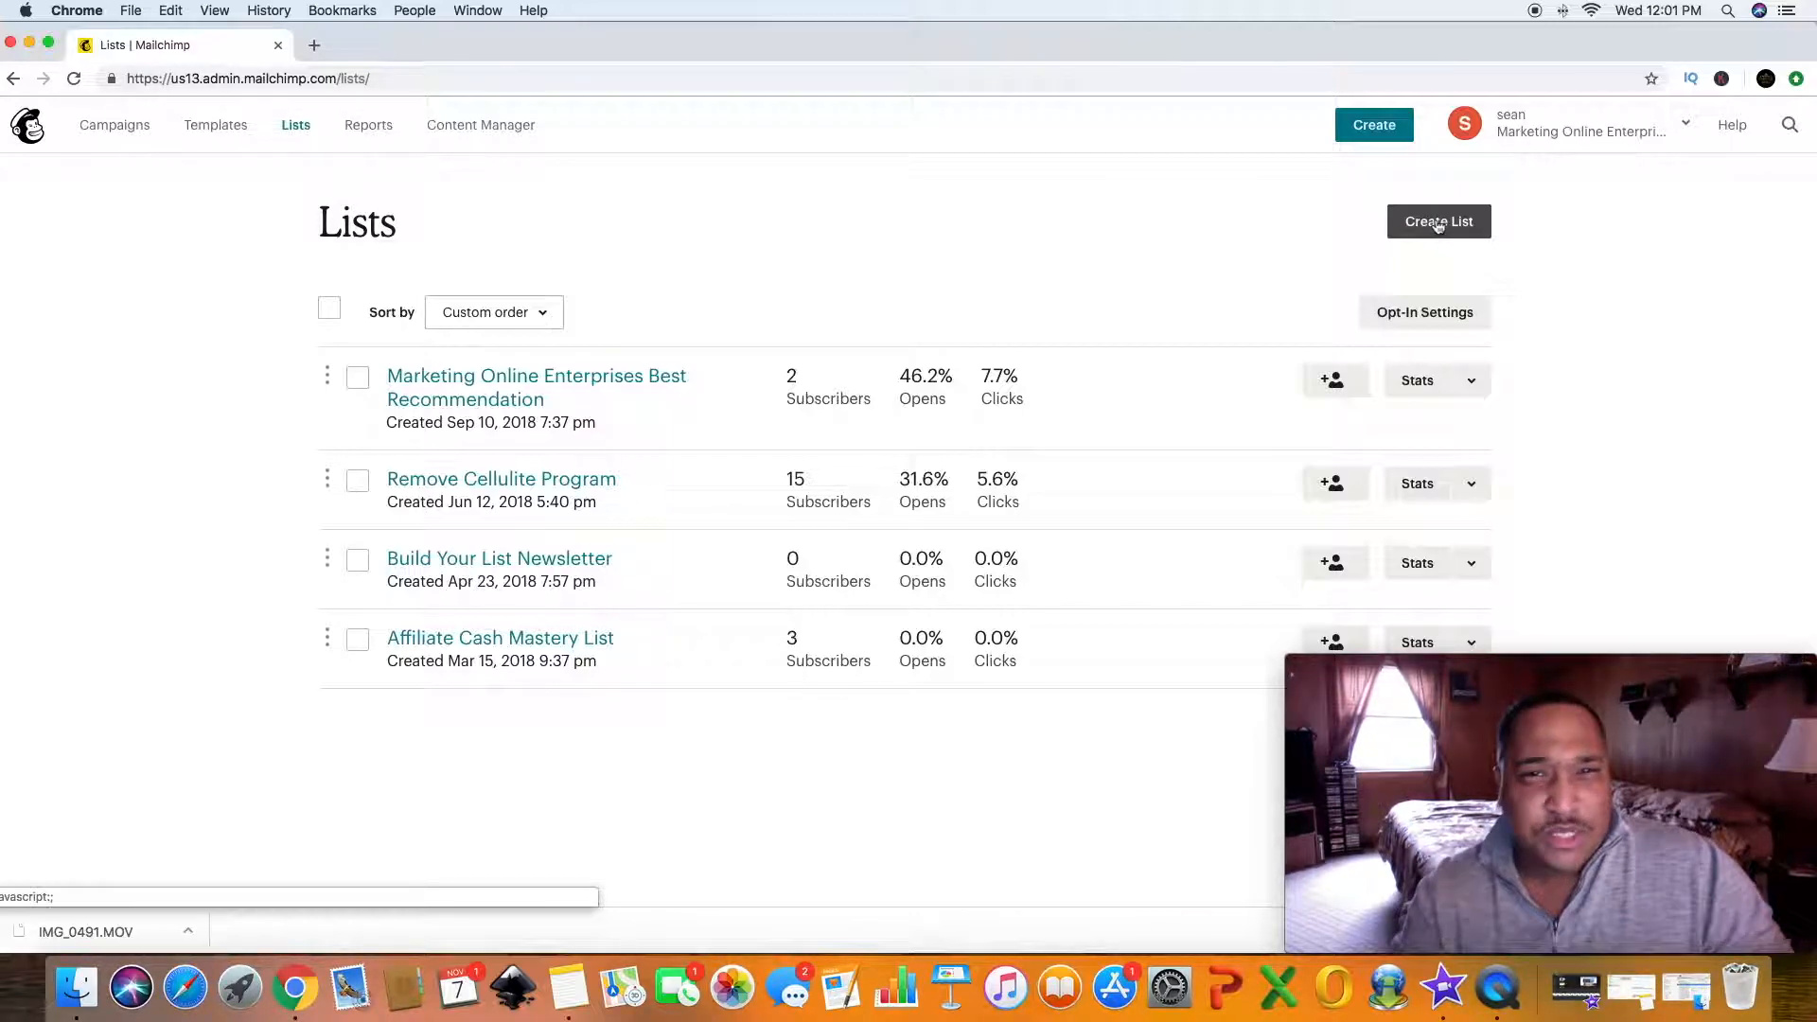
{"action": "left_click", "coordinate": [1438, 223]}
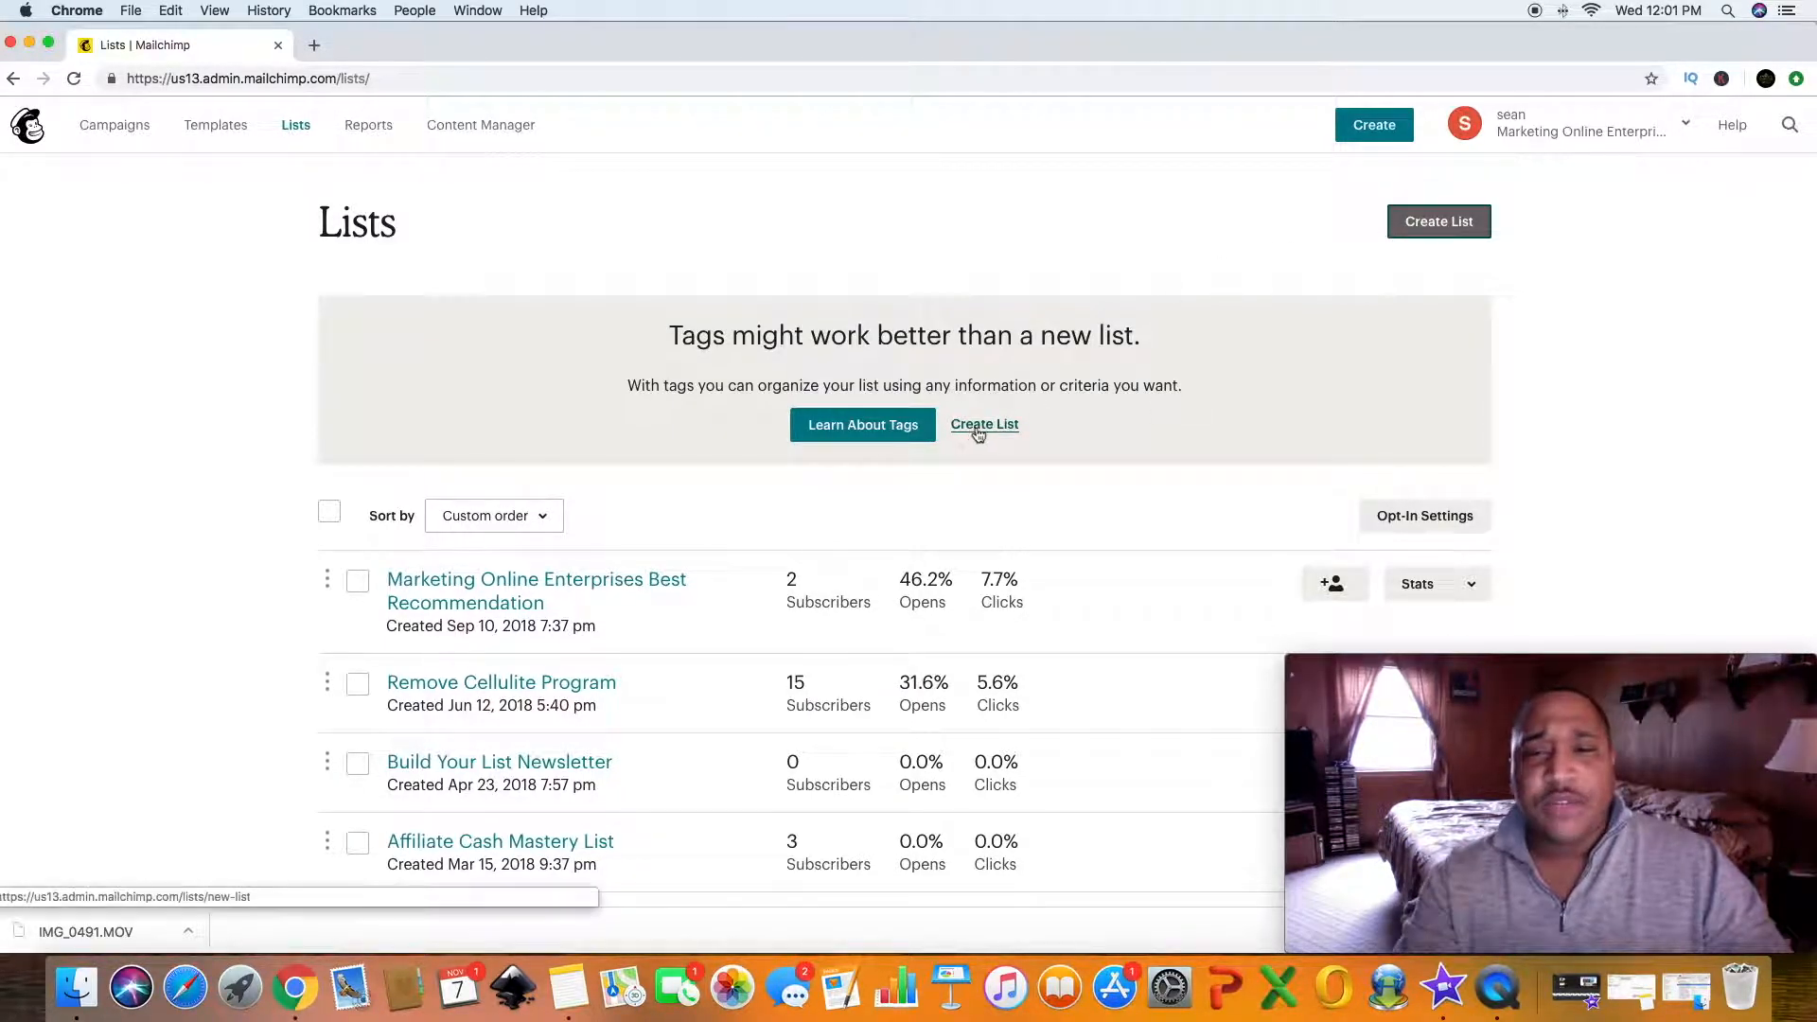
{"action": "left_click", "coordinate": [986, 427]}
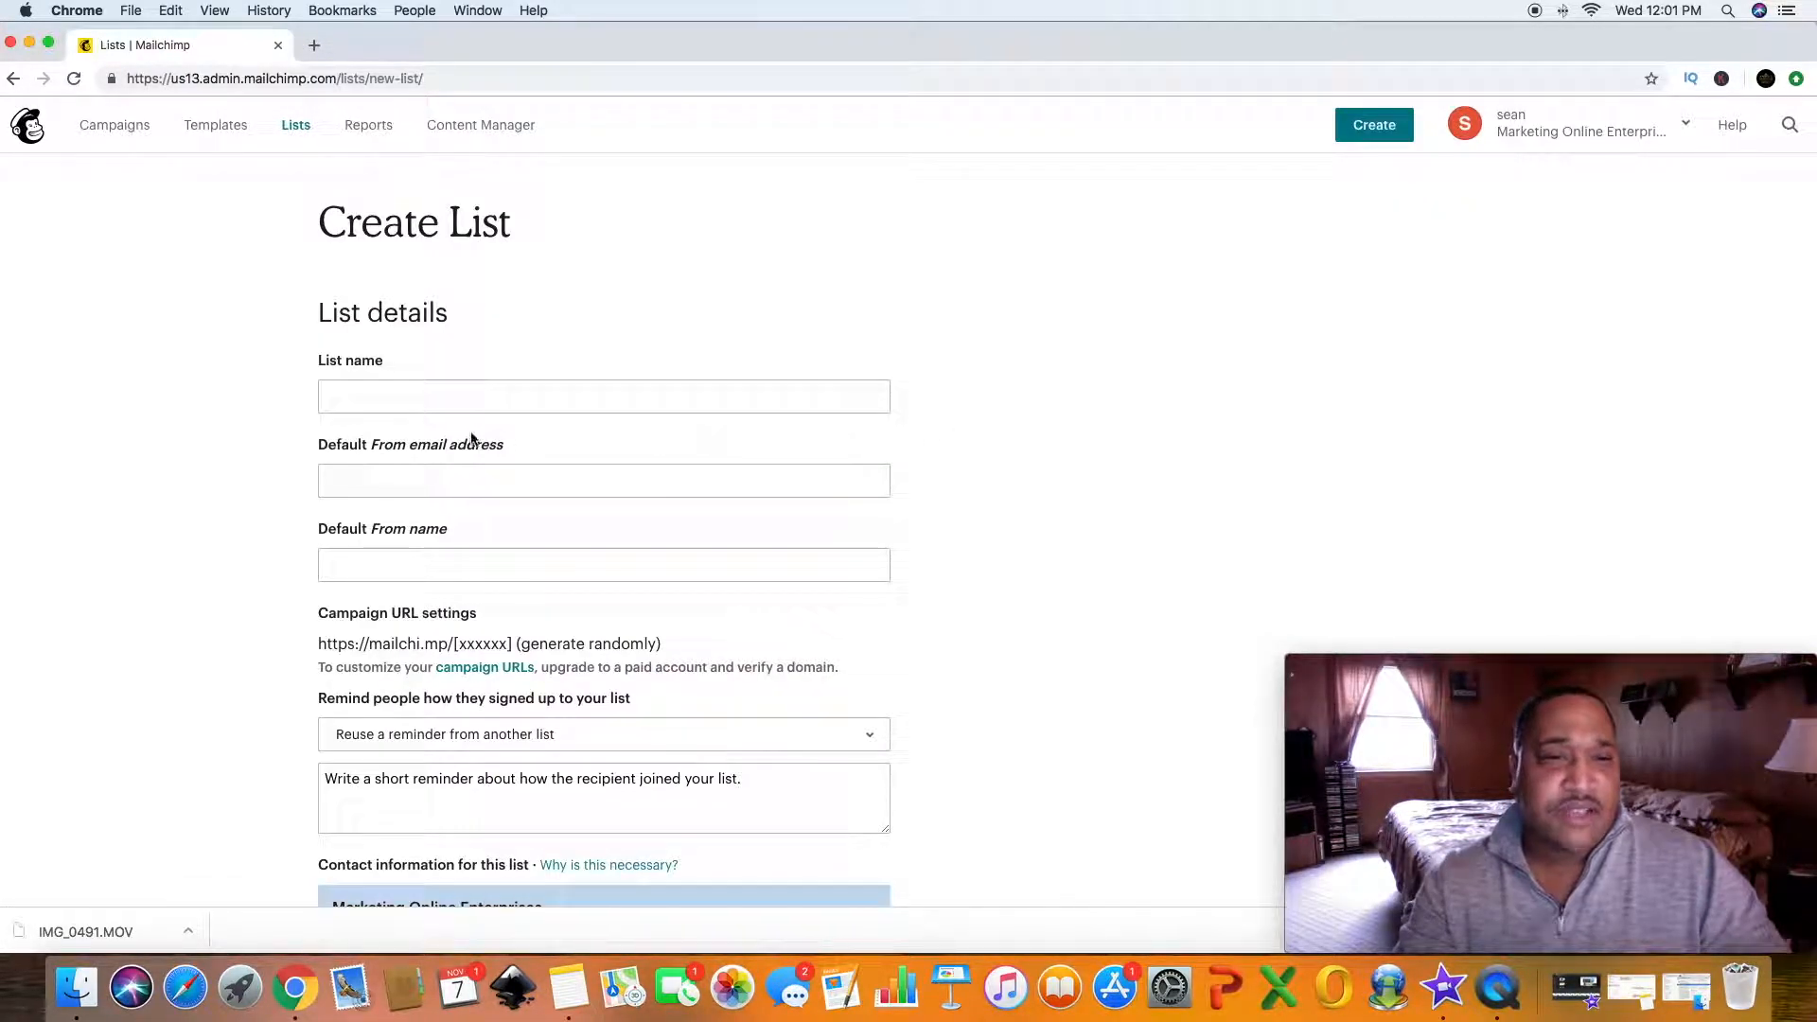
- Name the new list "Cheat Sheet For New Affiliates"
{"action": "left_click", "coordinate": [369, 399]}
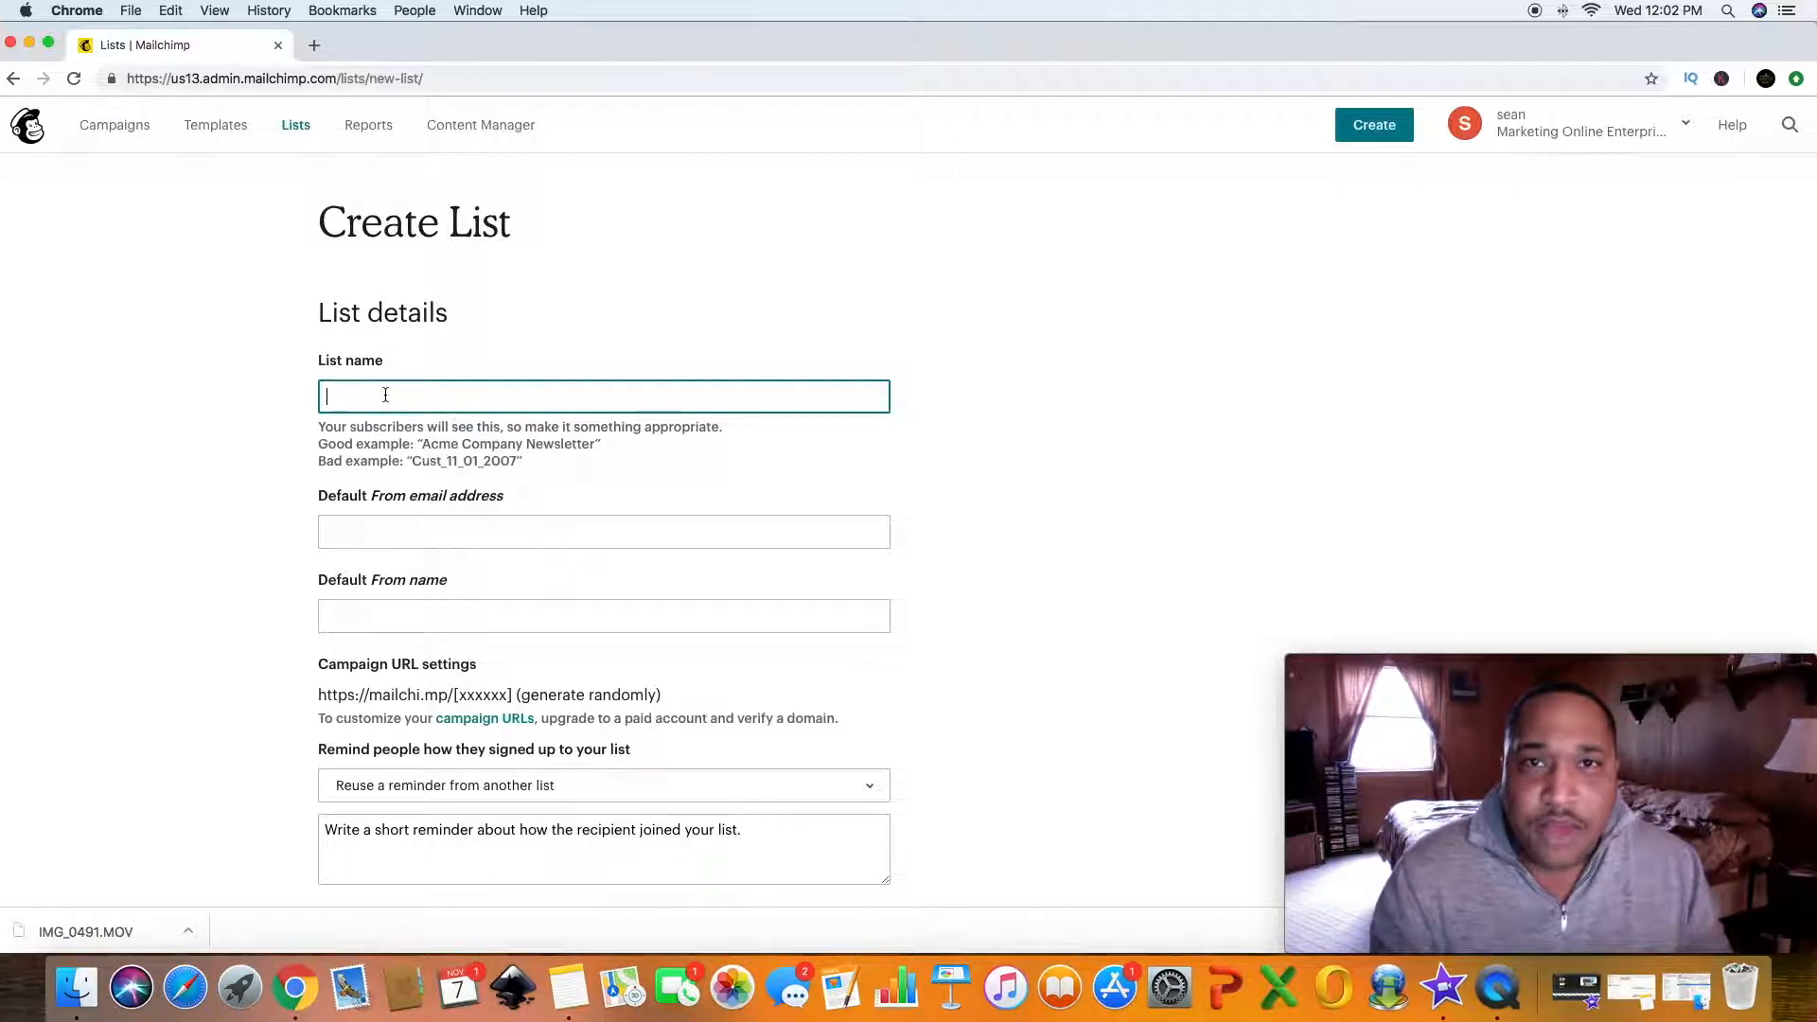
{"action": "type", "text": "Che"}
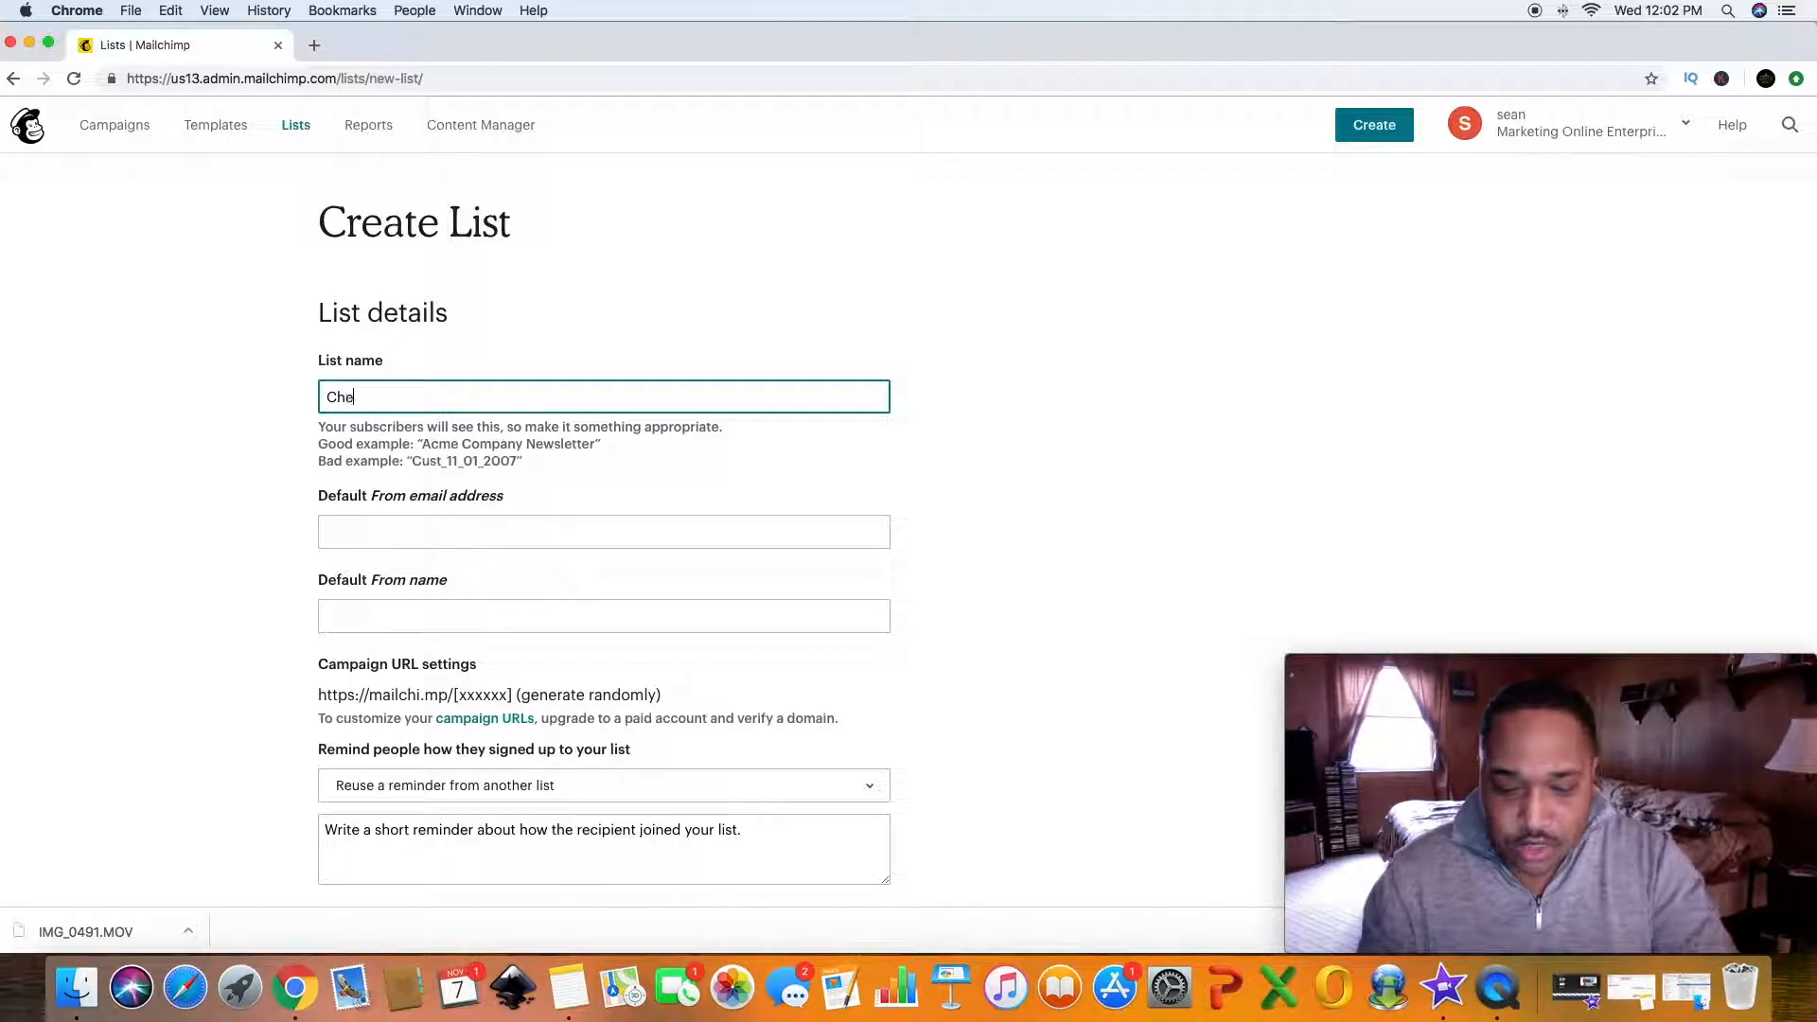
{"action": "type", "text": "et sh"}
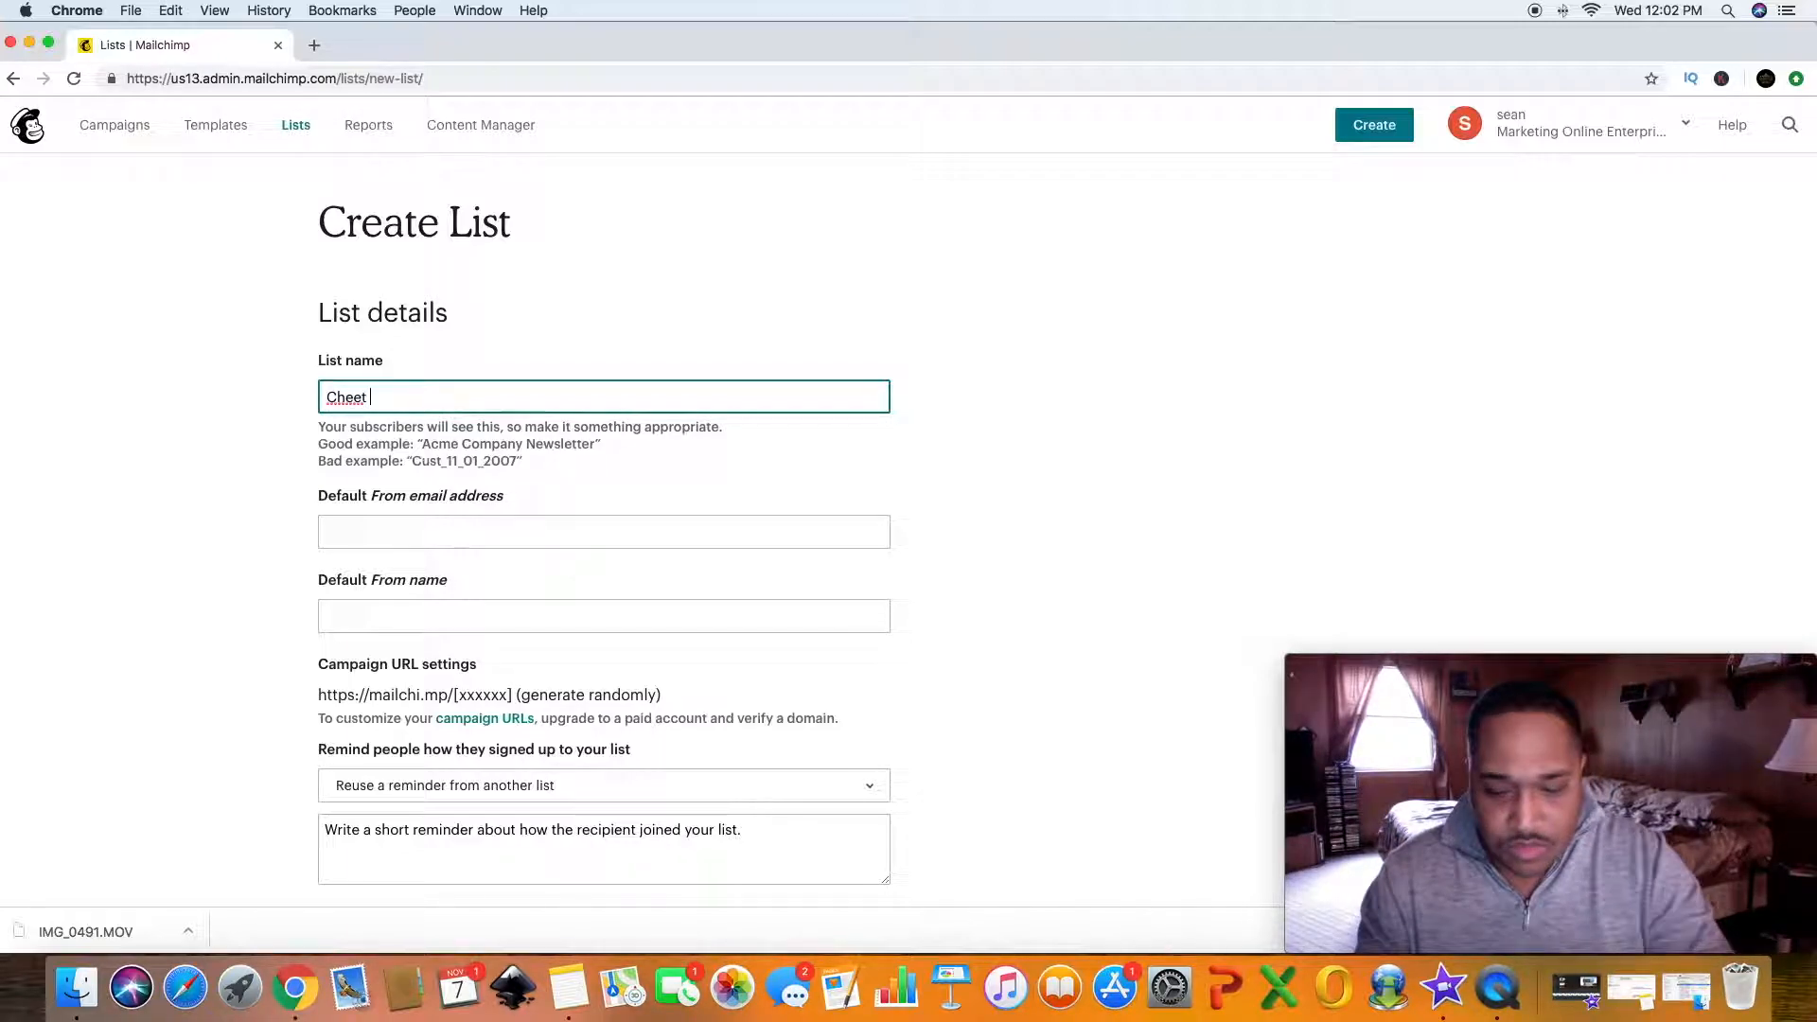
{"action": "key", "text": "BackSpace"}
{"action": "key", "text": "BackSpace"}
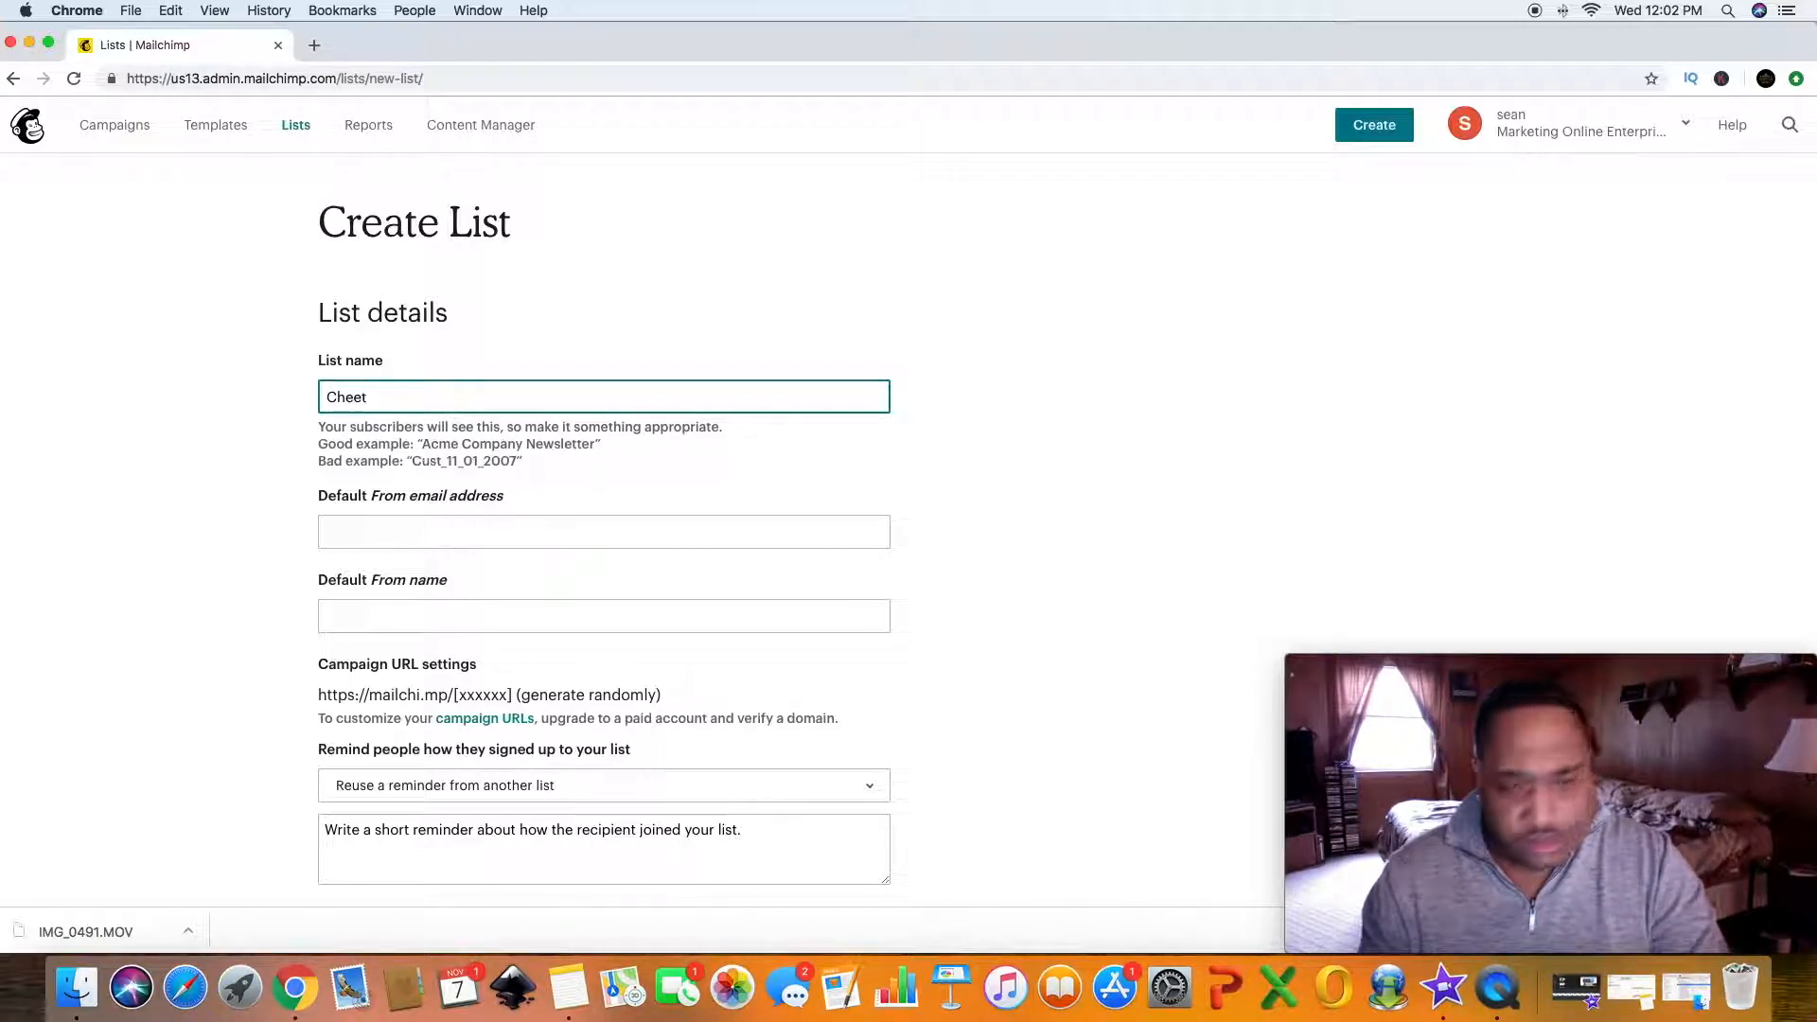
{"action": "key", "text": "BackSpace"}
{"action": "key", "text": "BackSpace"}
{"action": "key", "text": "BackSpace"}
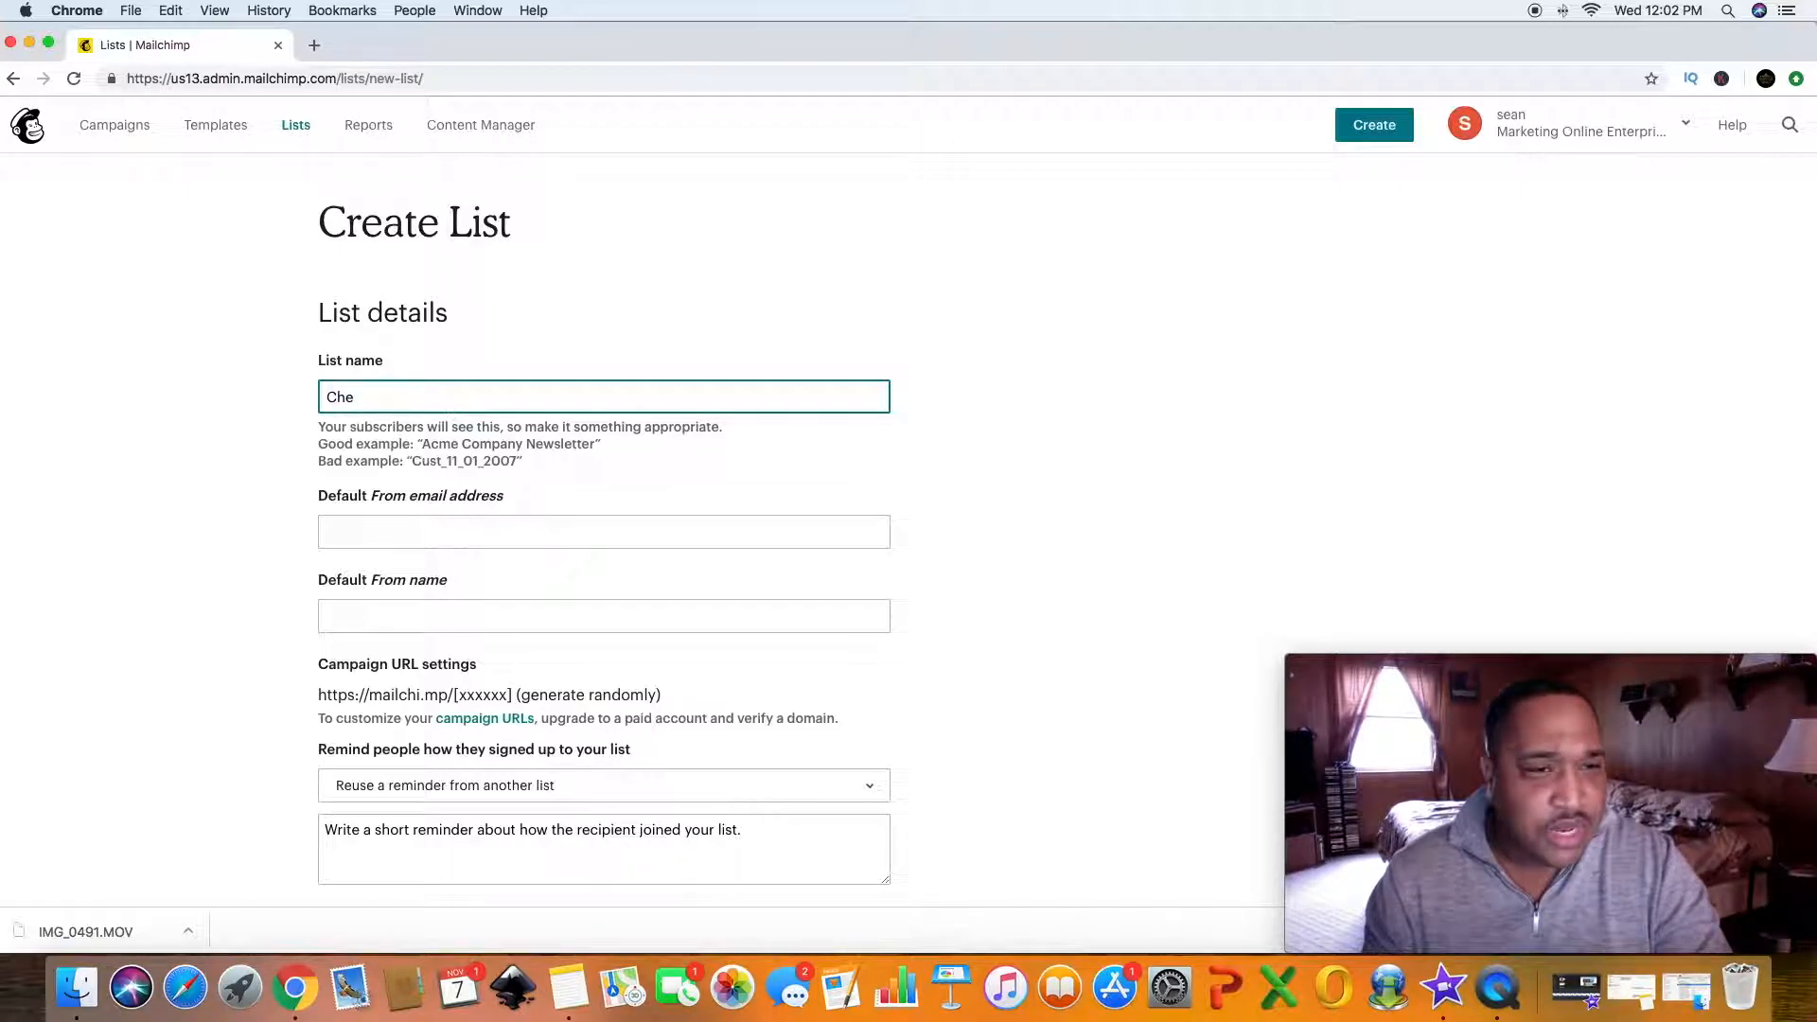
{"action": "type", "text": "at"}
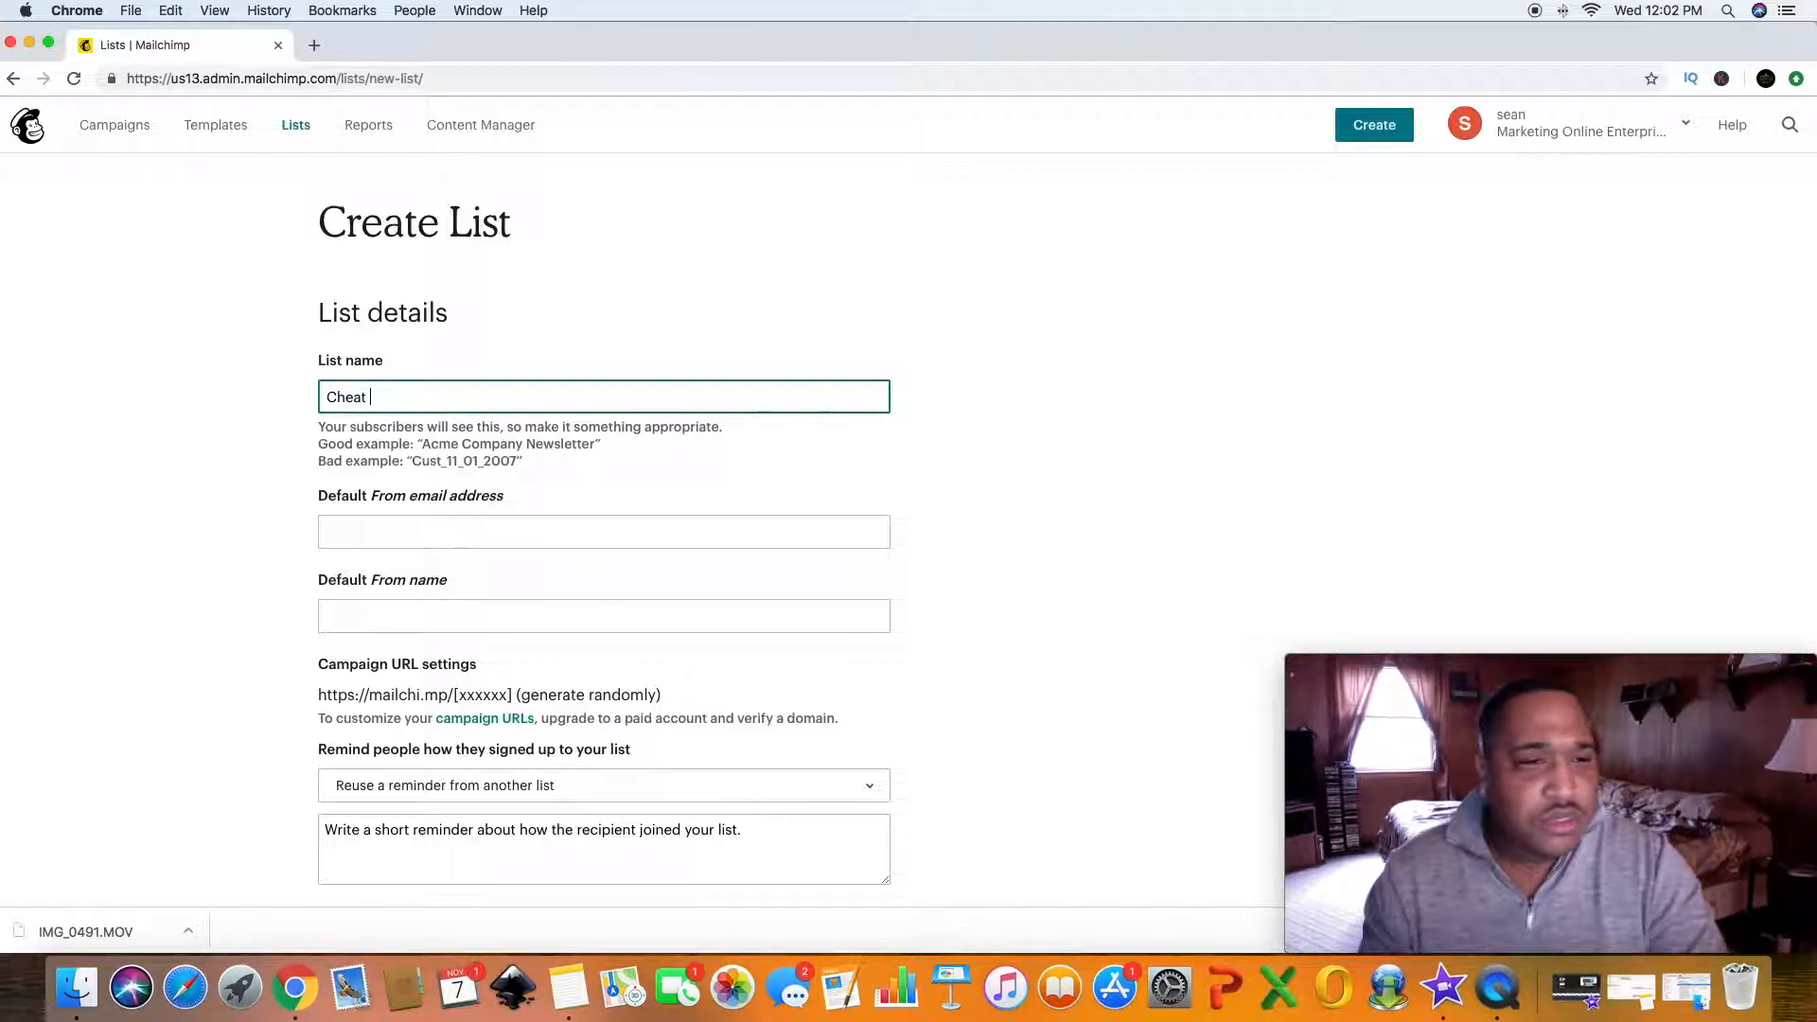
{"action": "type", "text": " Shee"}
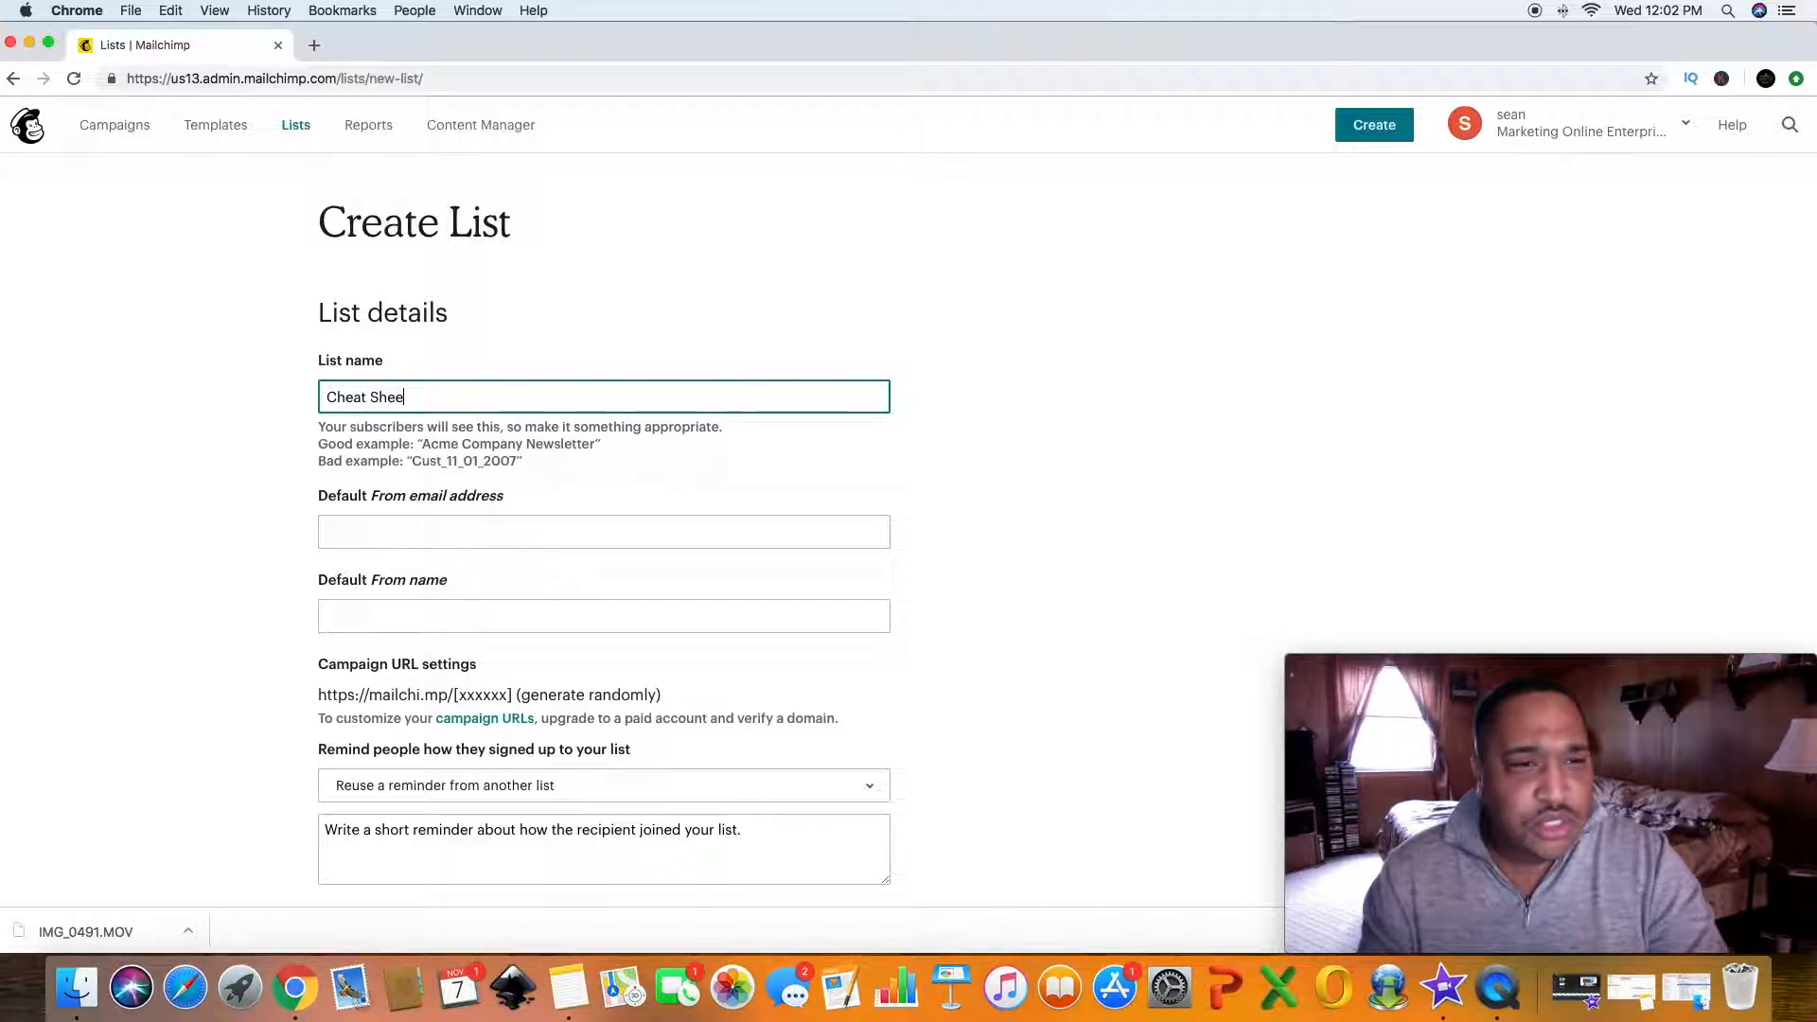
{"action": "type", "text": "t"}
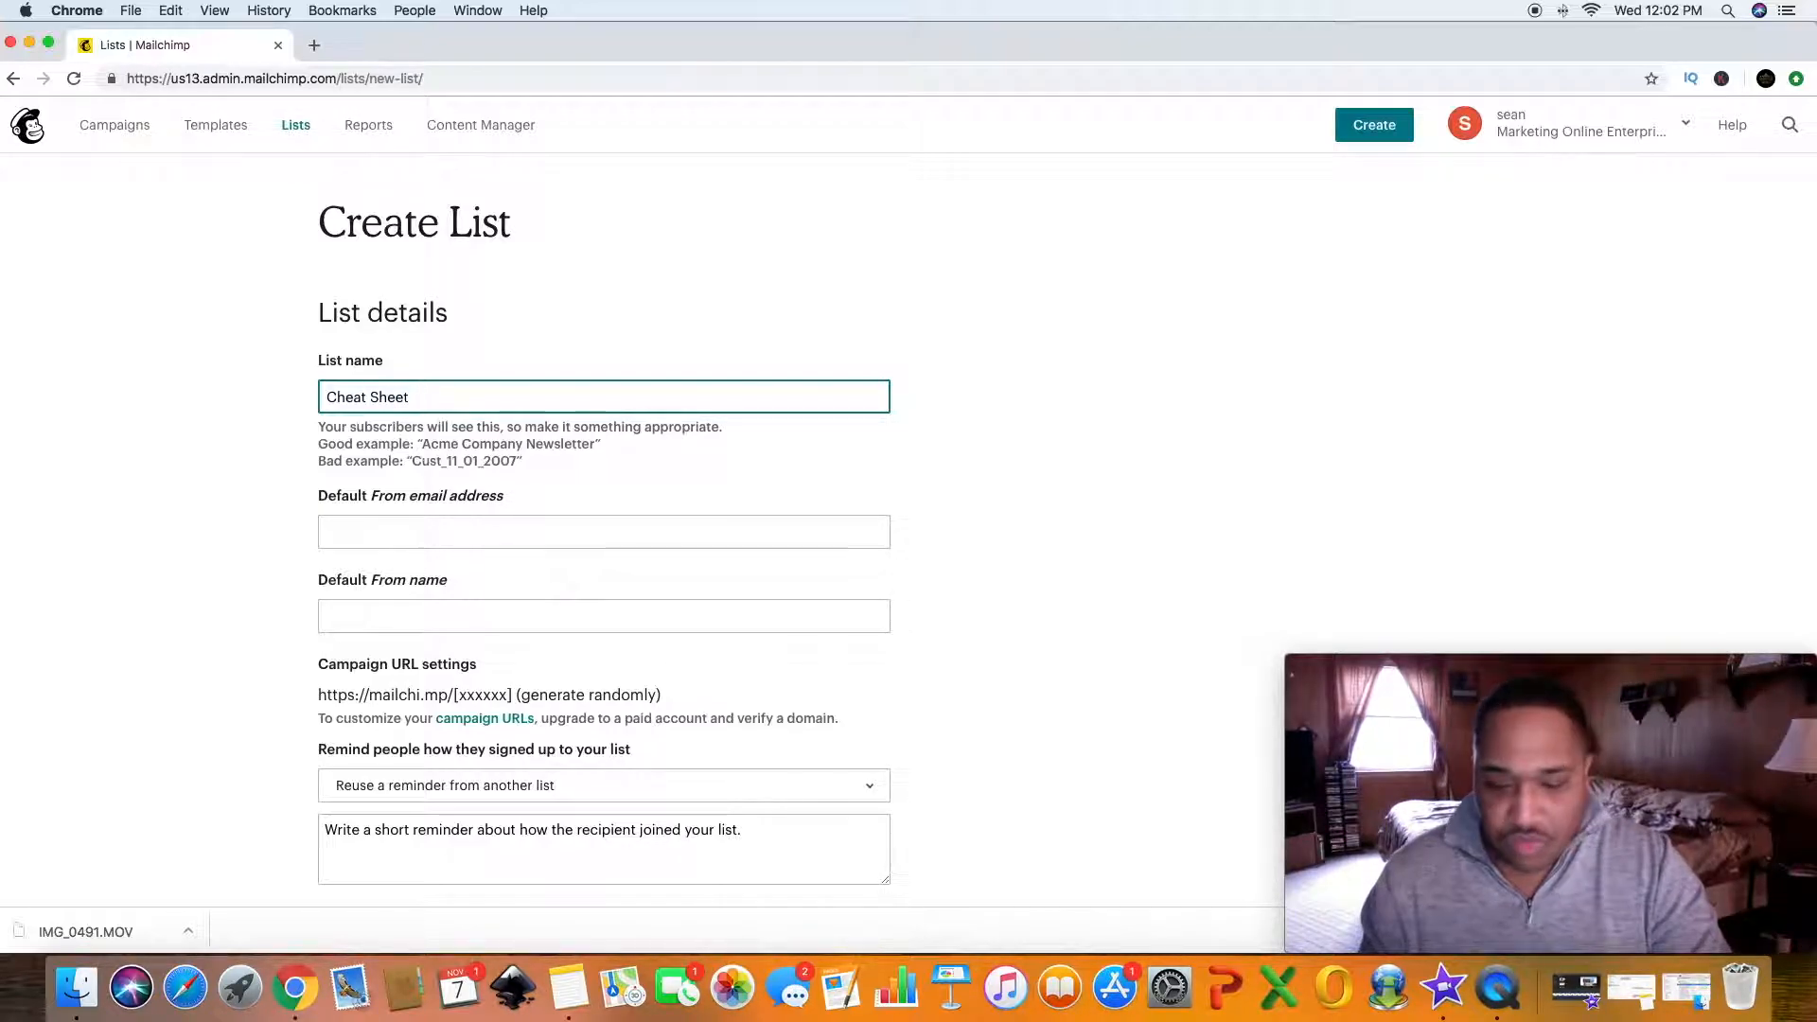
{"action": "type", "text": " For"}
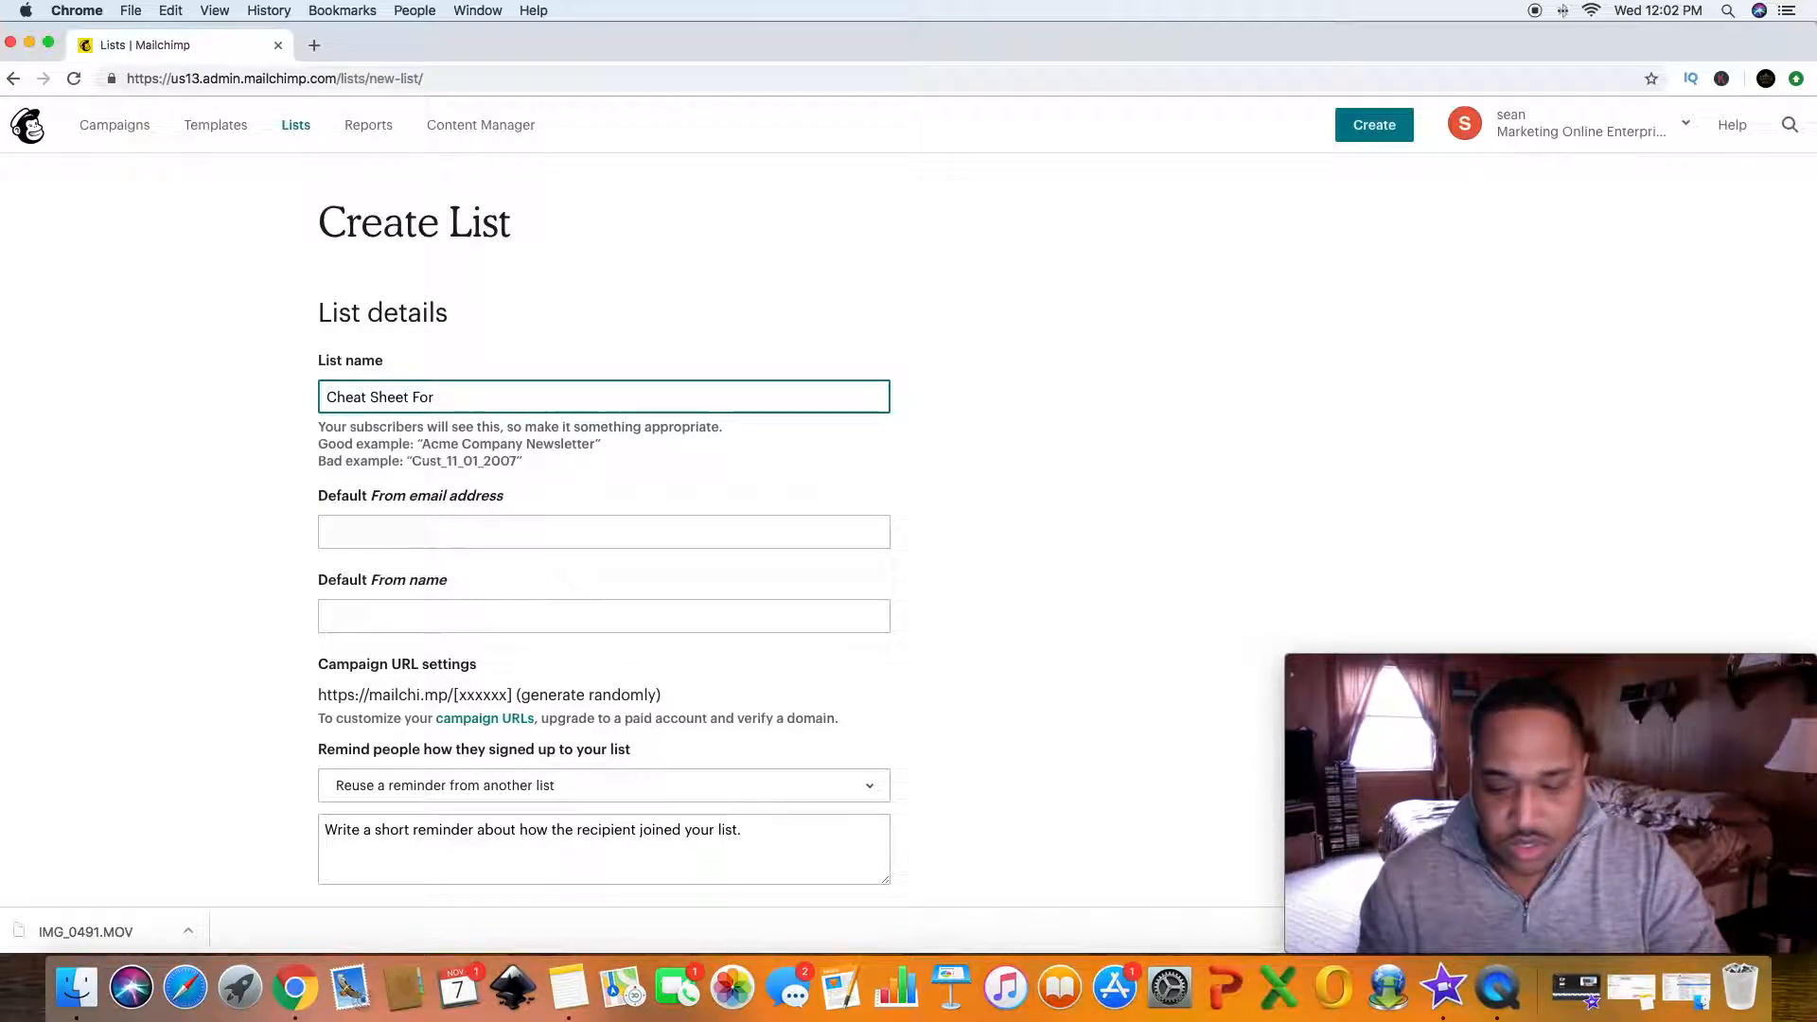
{"action": "type", "text": " New Affi"}
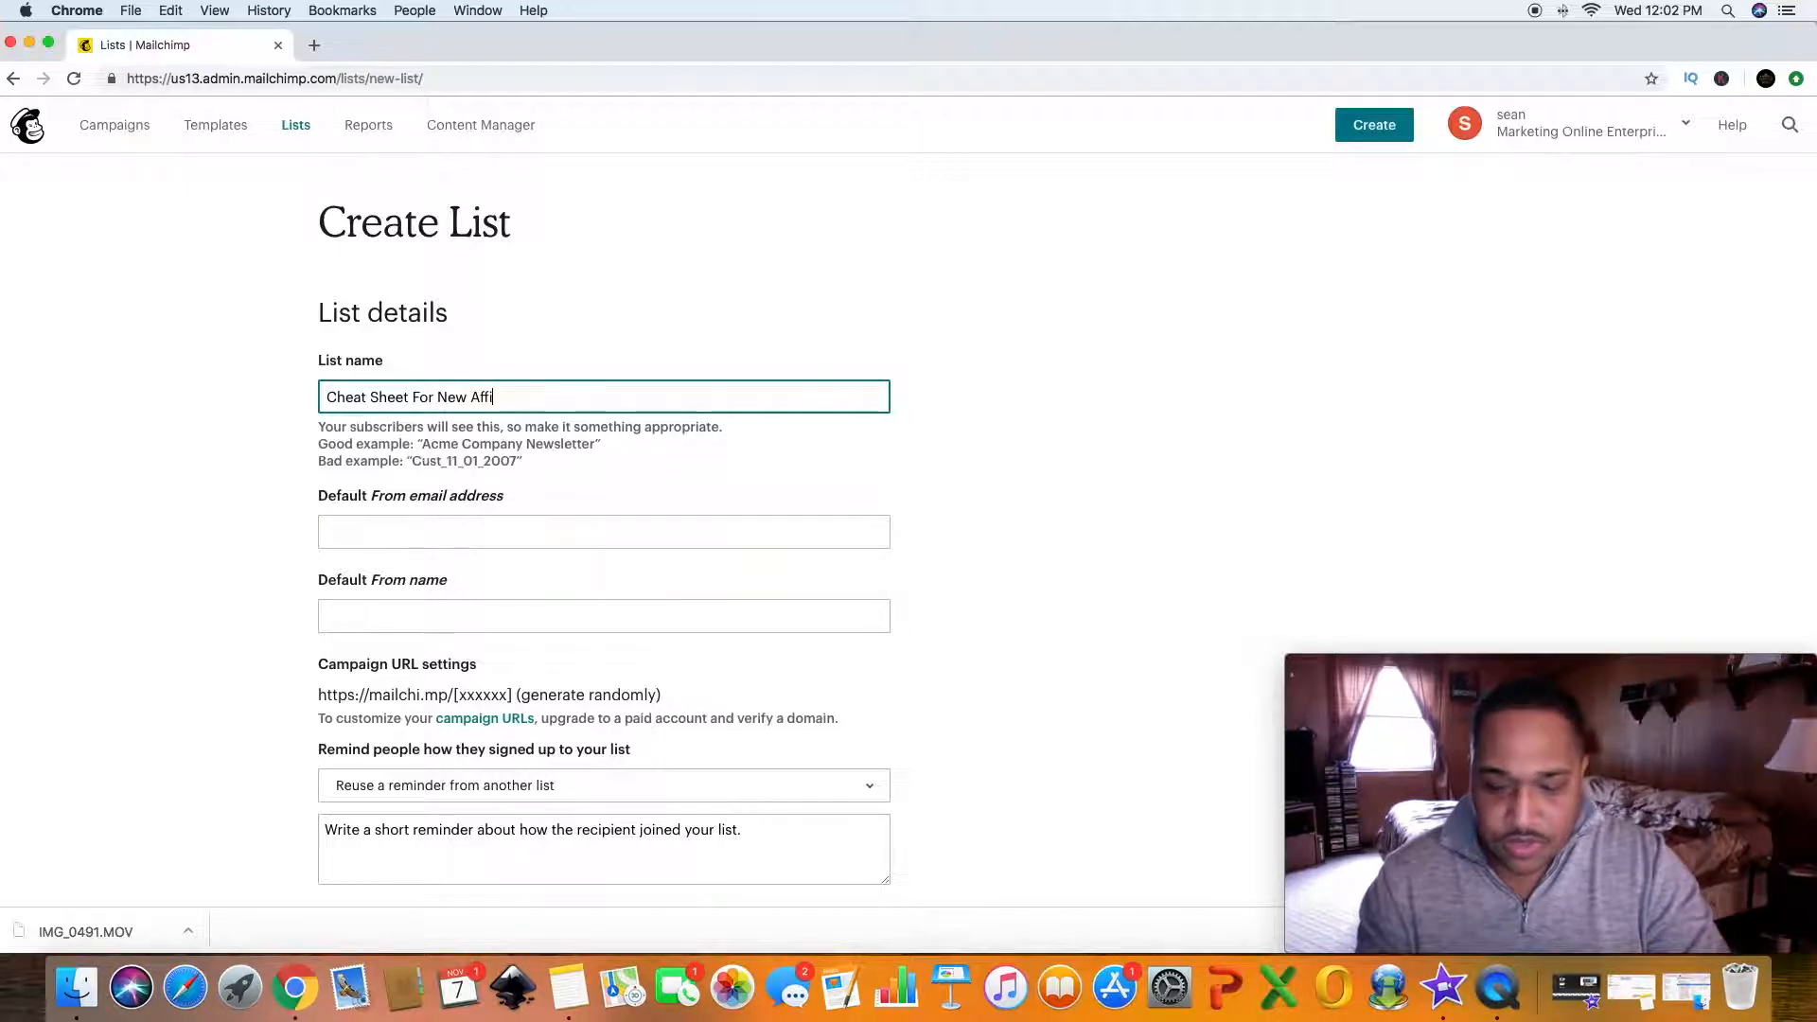
{"action": "type", "text": "liates"}
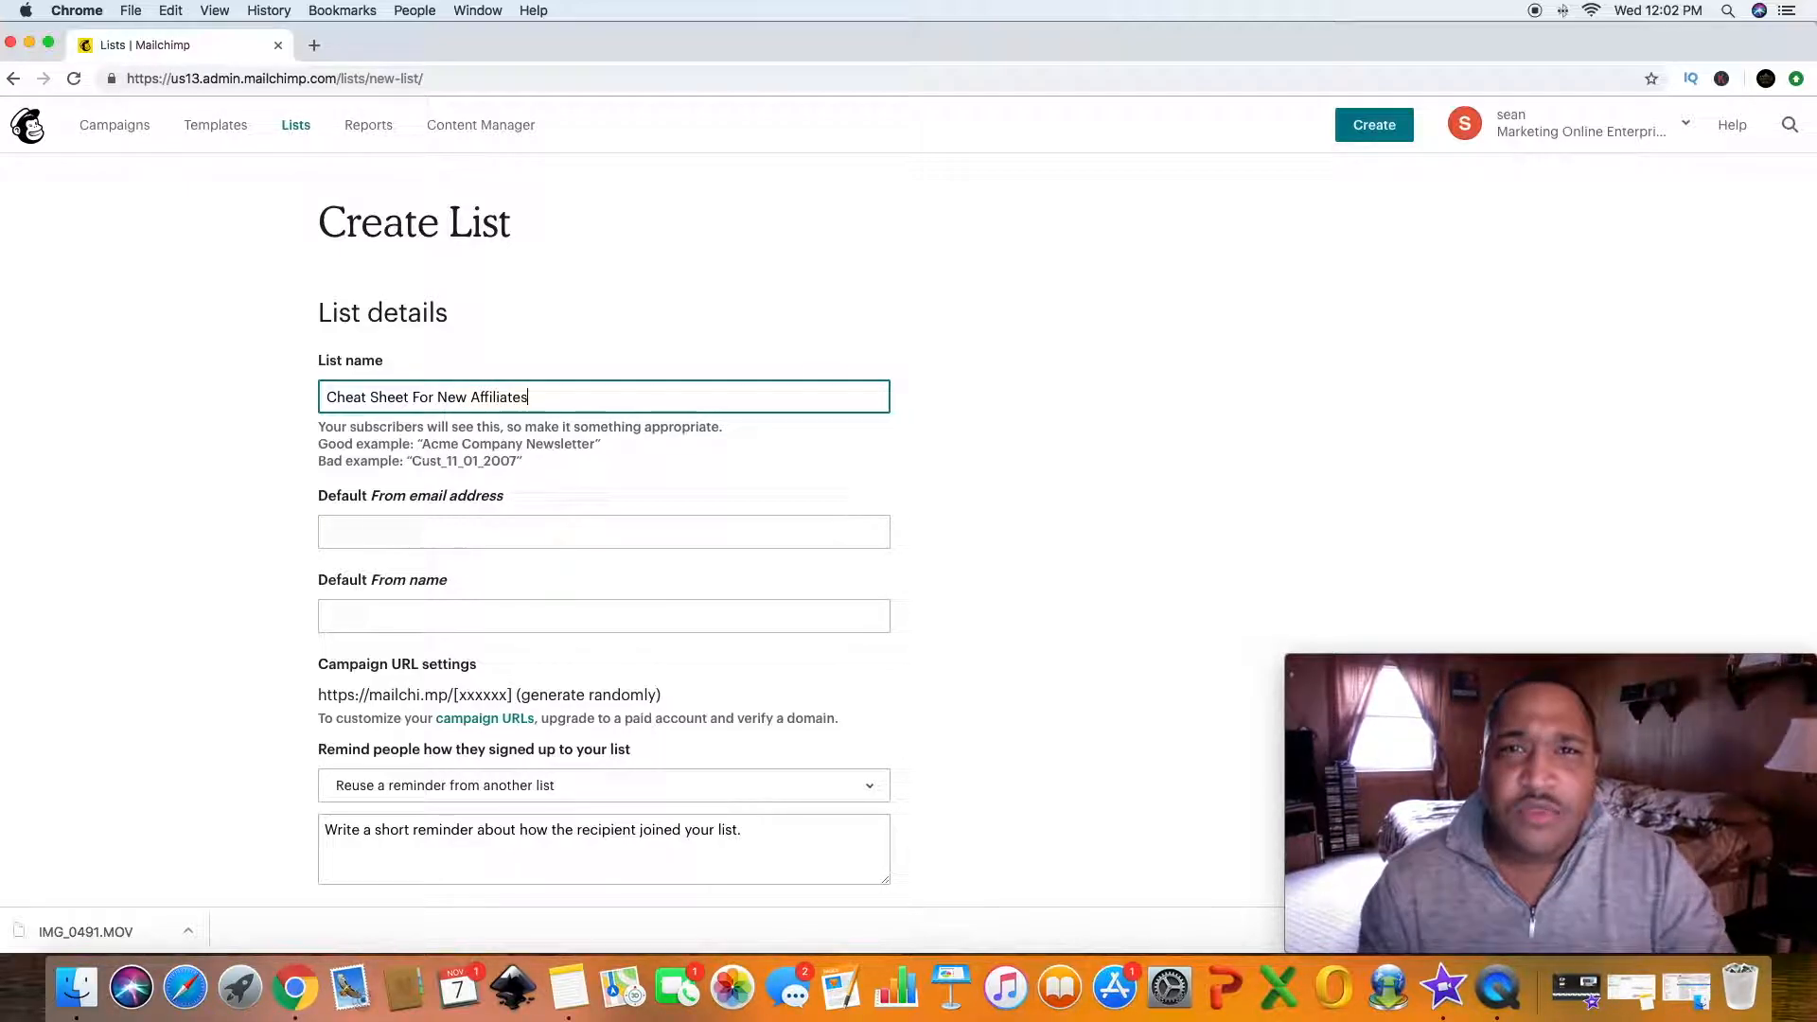
- Enter the sender's e-mail address as the default From email address
{"action": "left_click", "coordinate": [352, 532]}
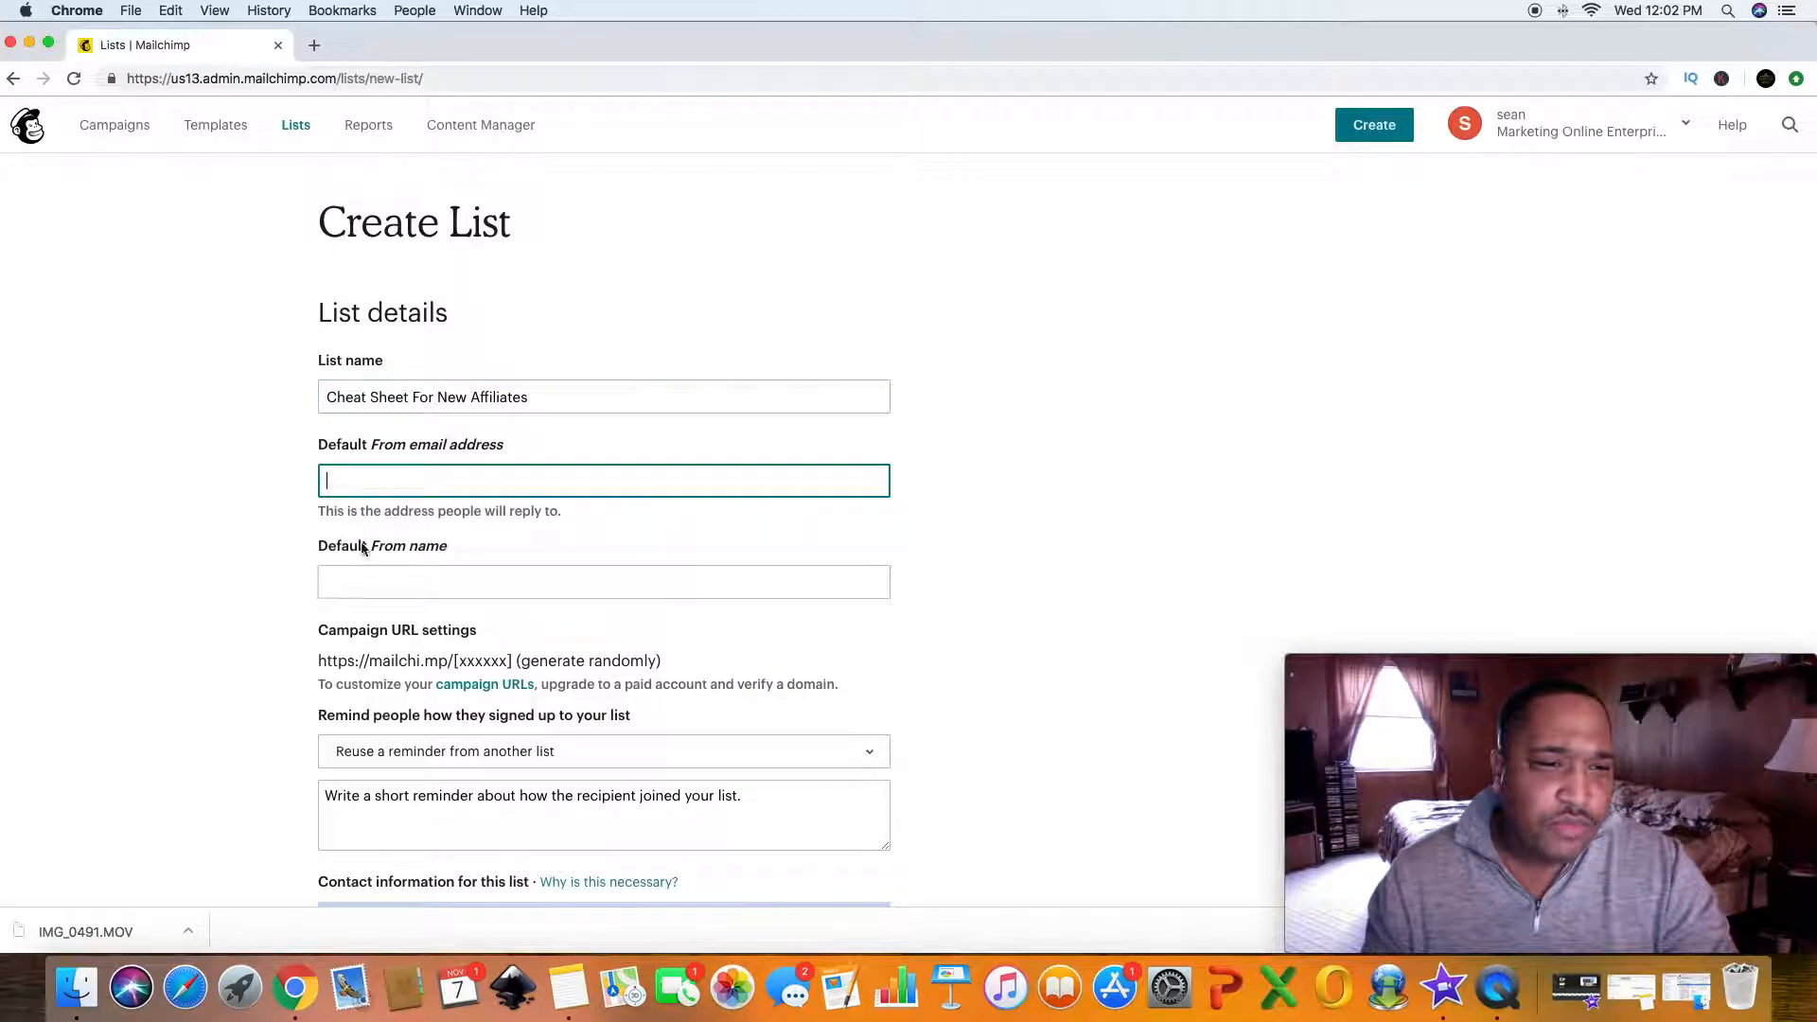
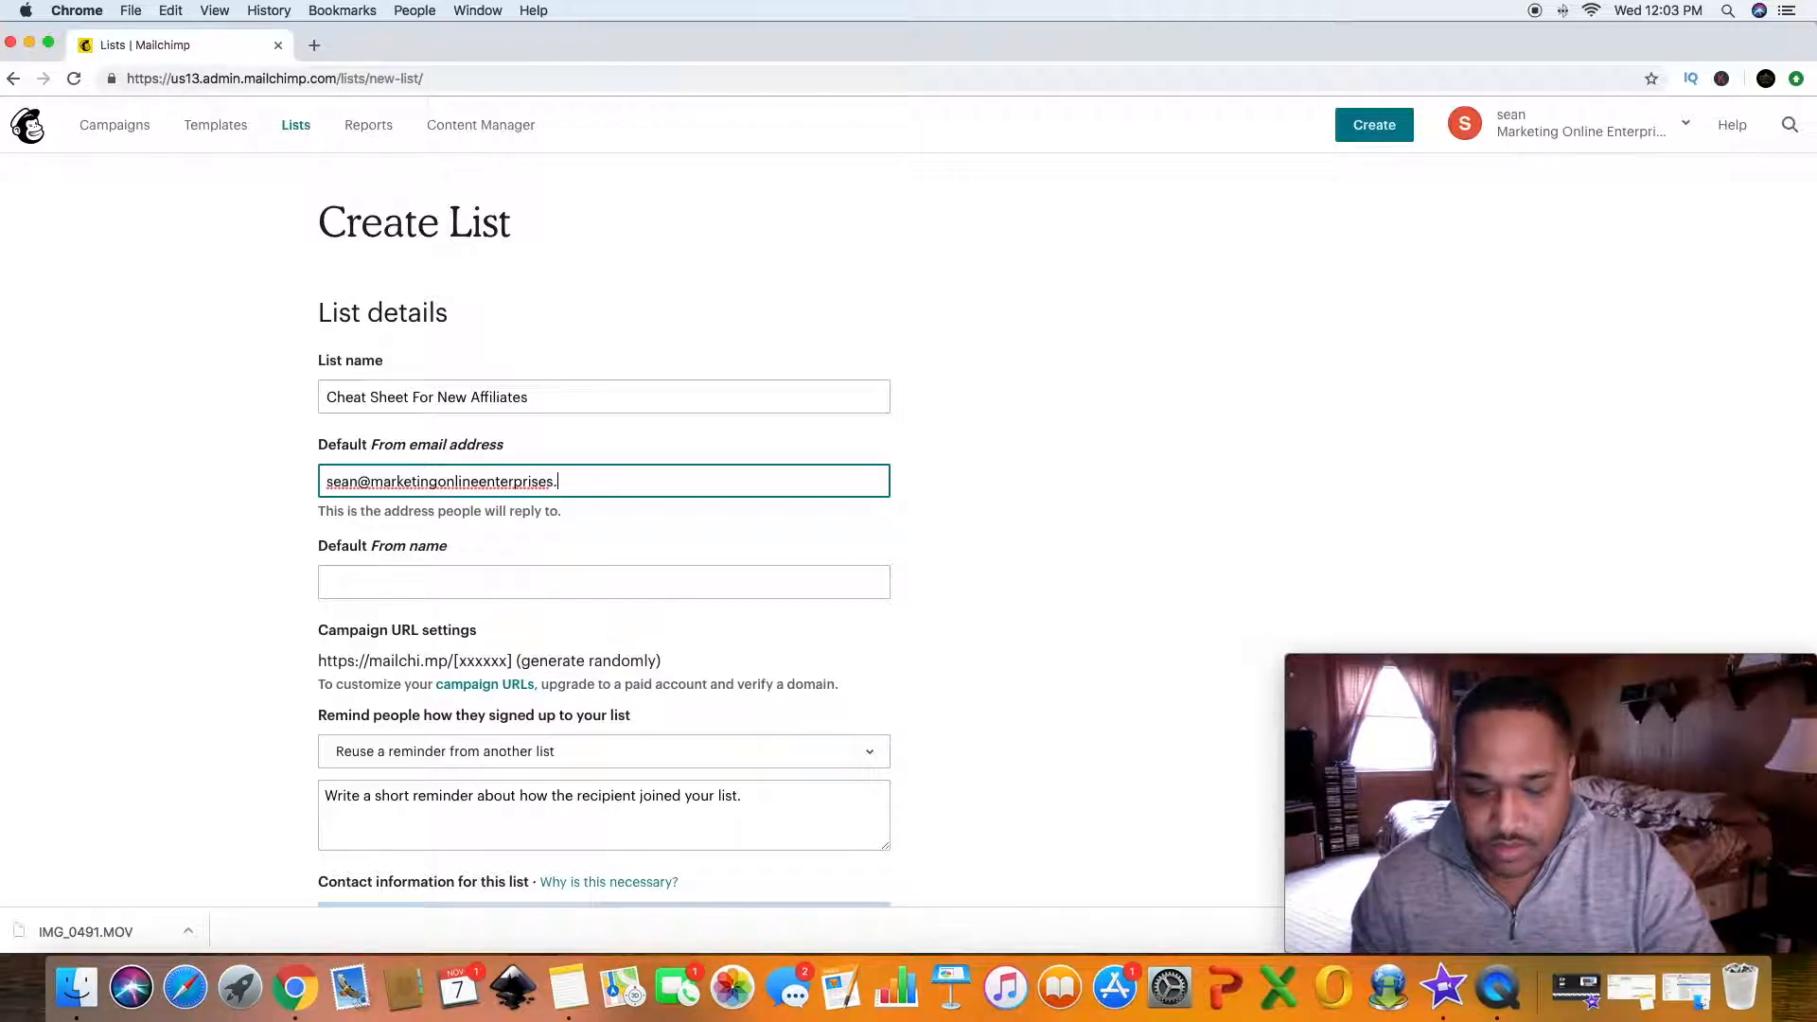
- Set the default From name to "M.O.E. Money Team"
{"action": "left_click", "coordinate": [380, 577]}
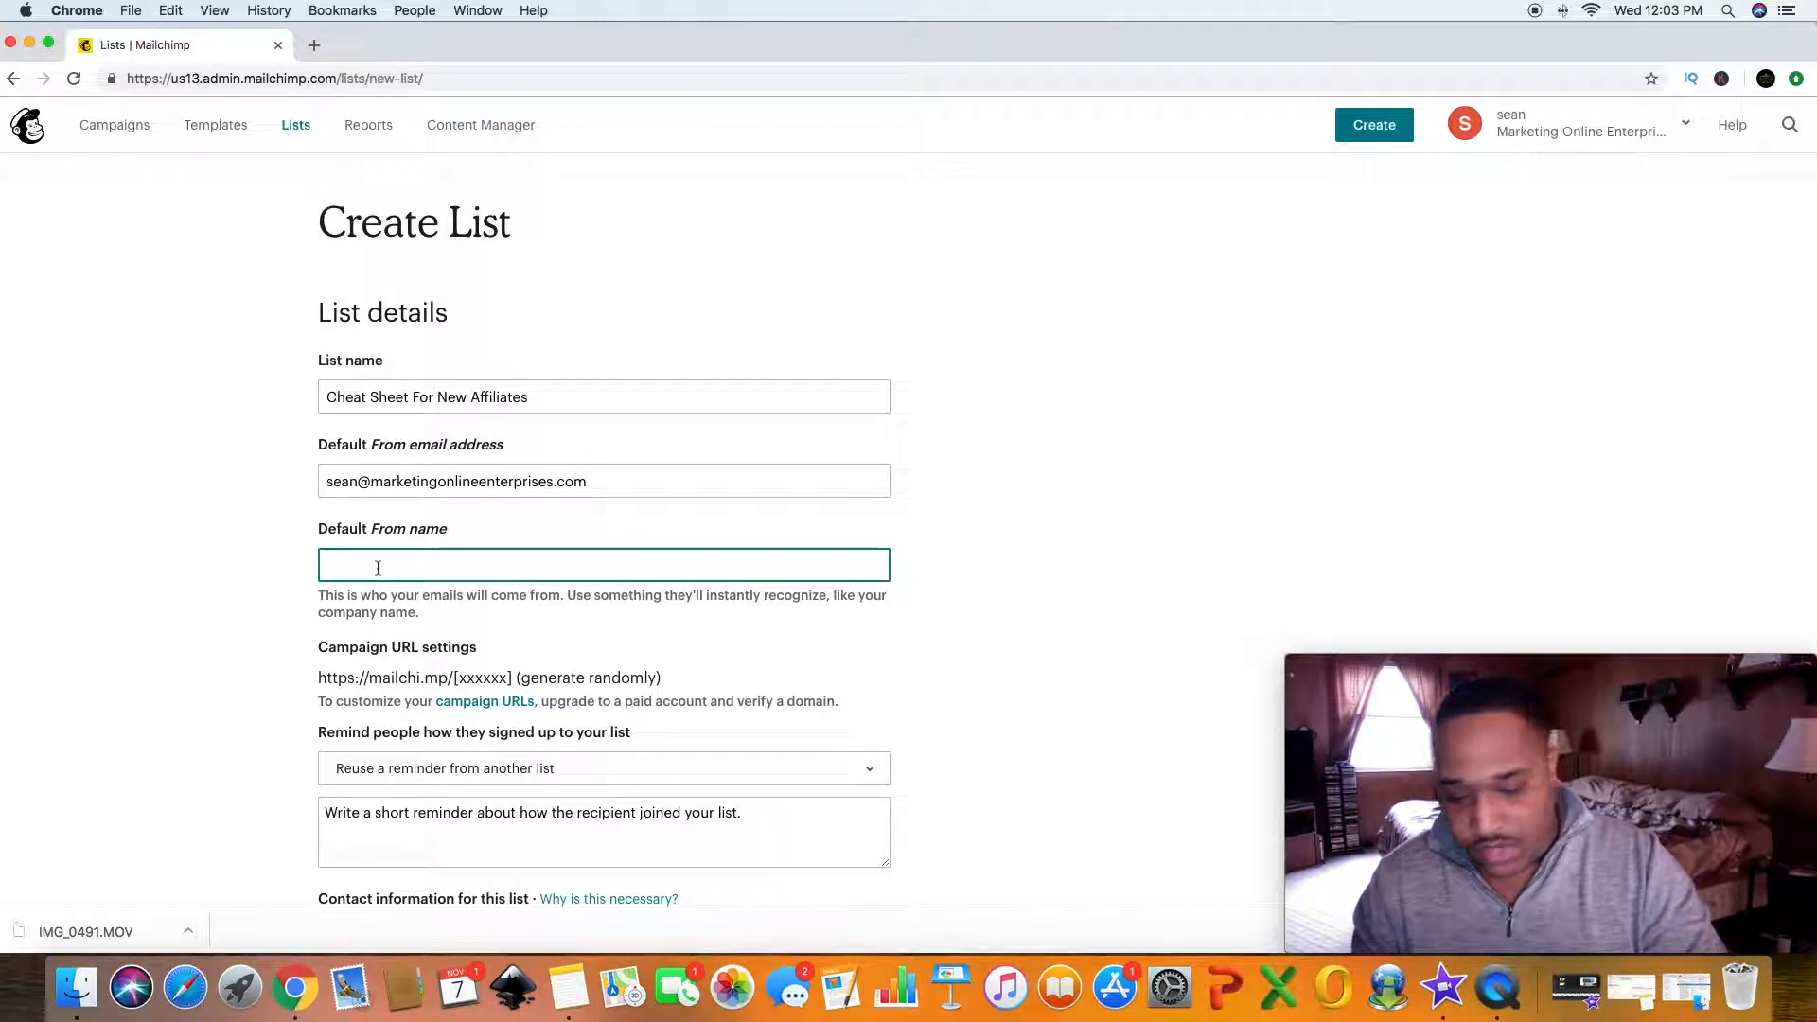
{"action": "type", "text": "M>O"}
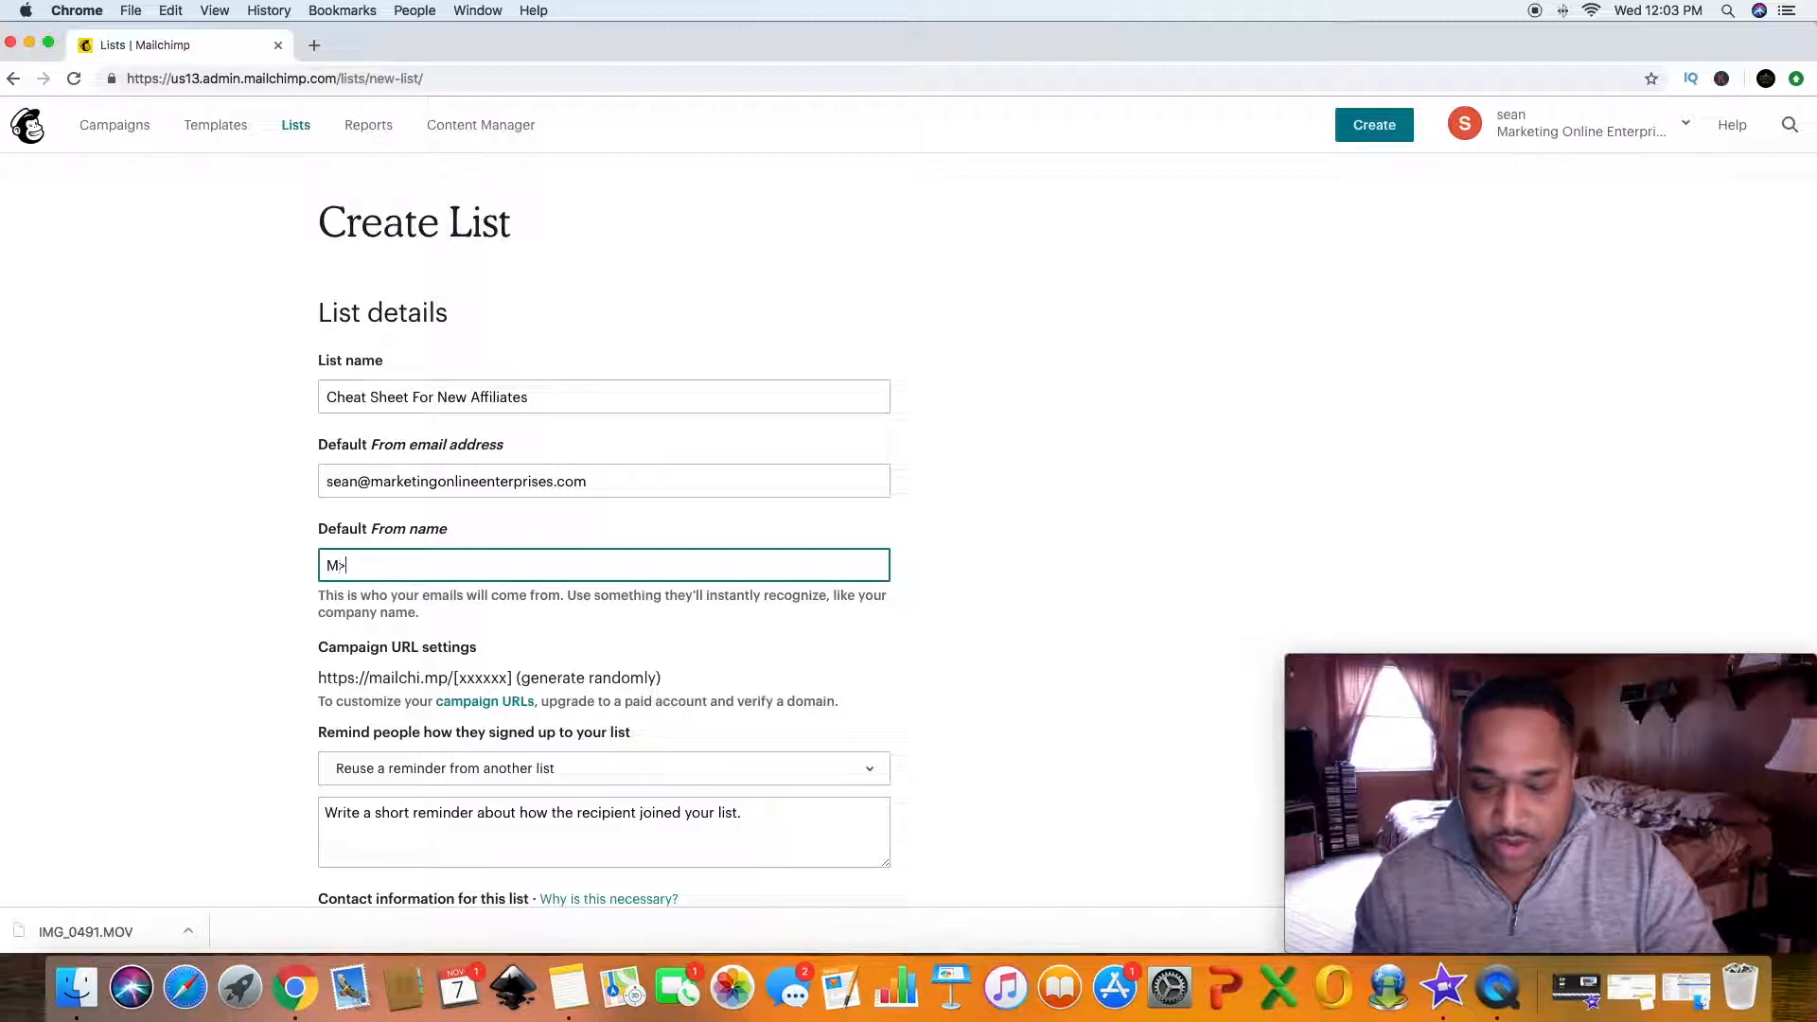
{"action": "key", "text": "BackSpace"}
{"action": "key", "text": "BackSpace"}
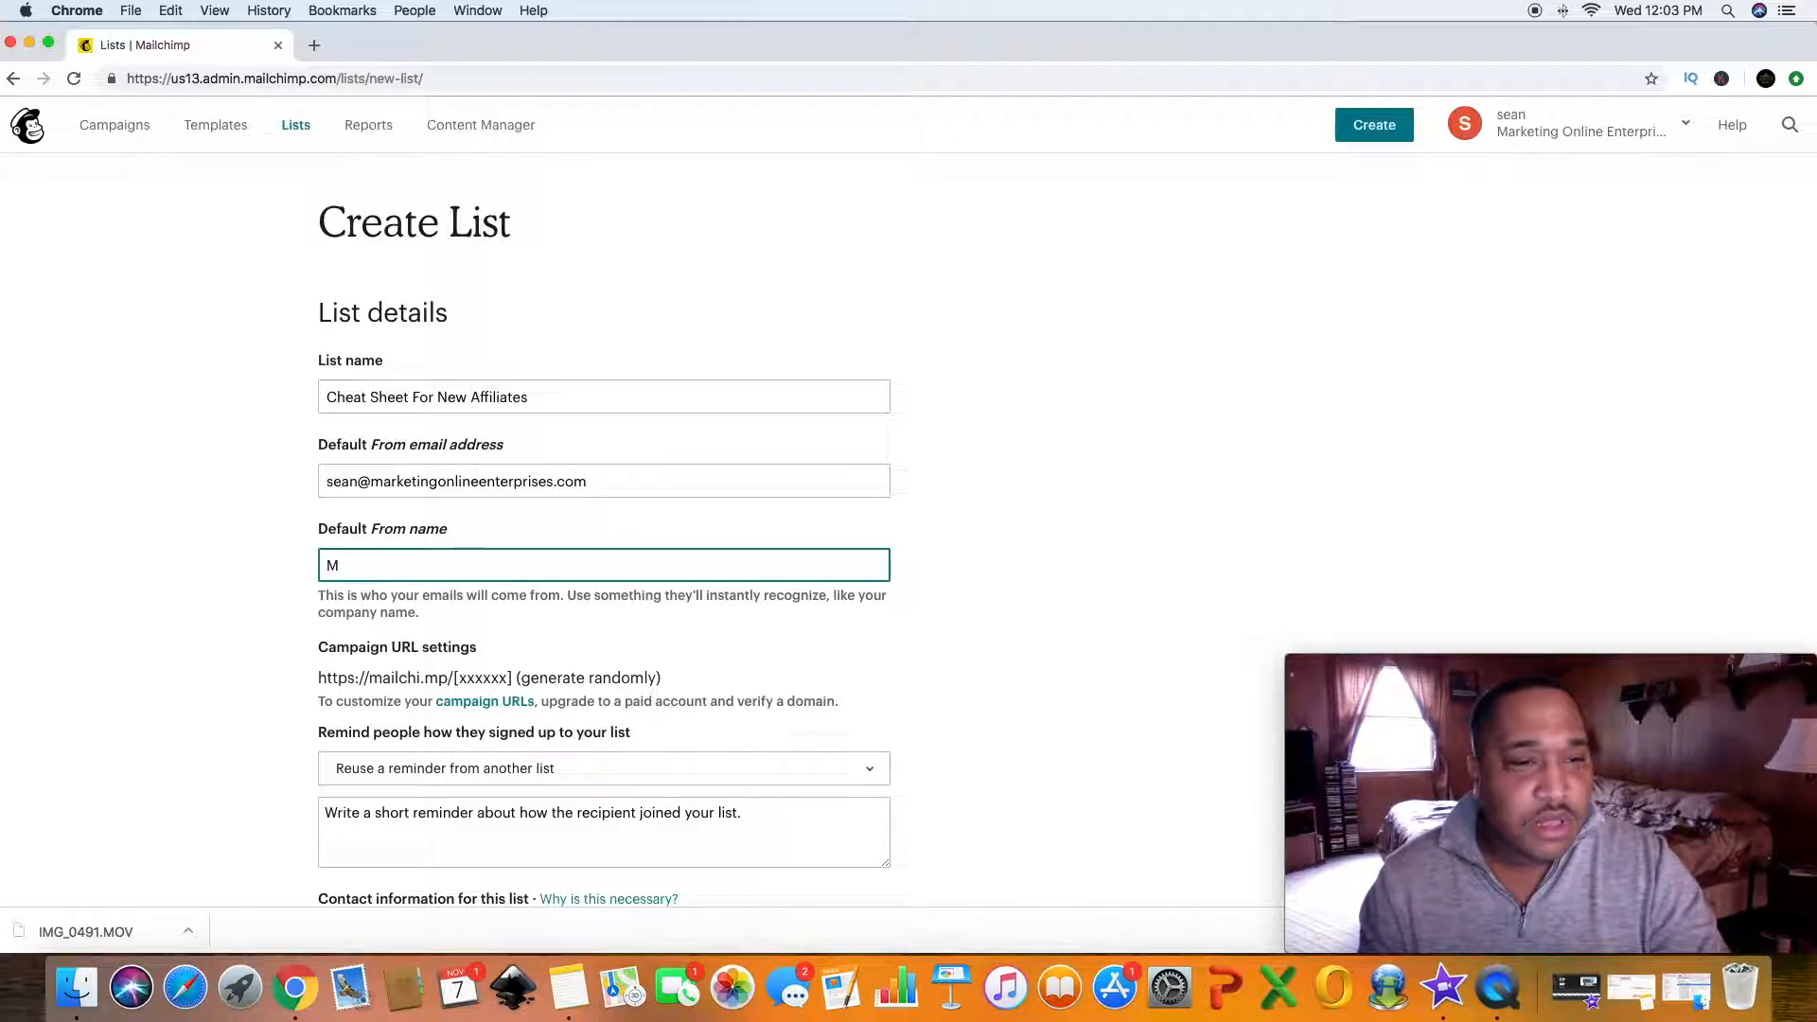
{"action": "type", "text": ".O"}
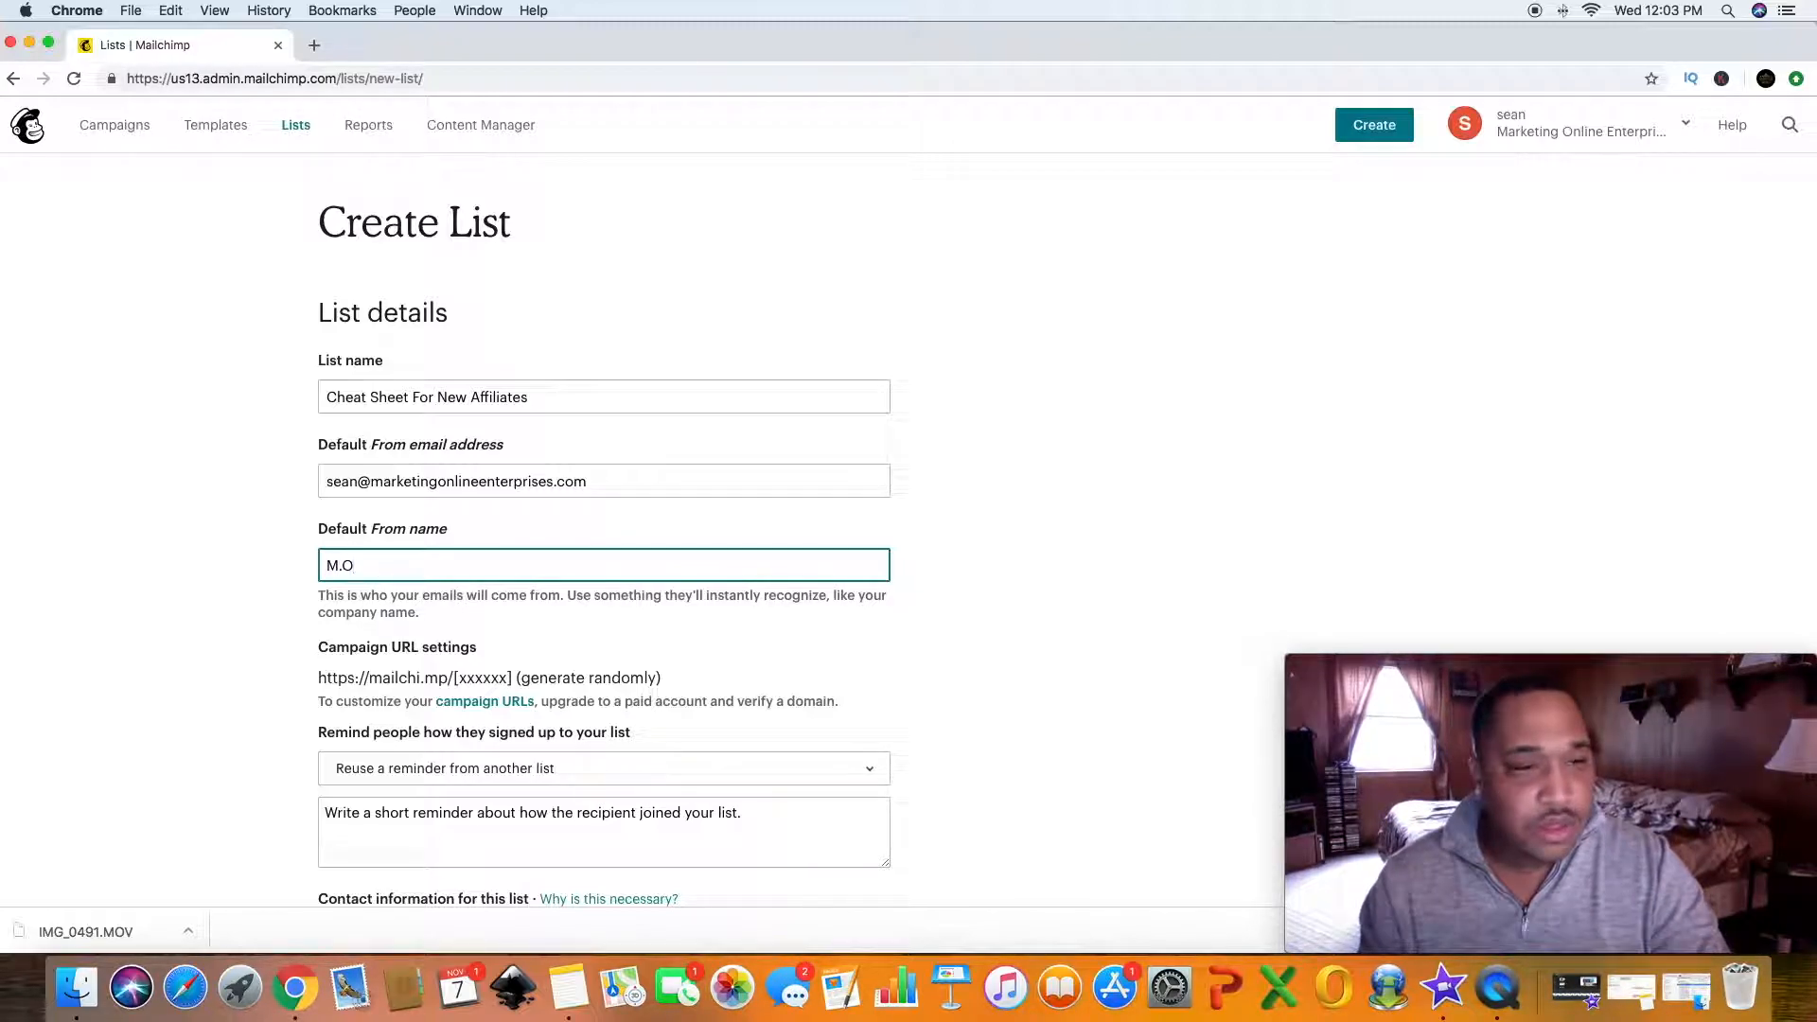
{"action": "type", "text": ".E. Mponey Team"}
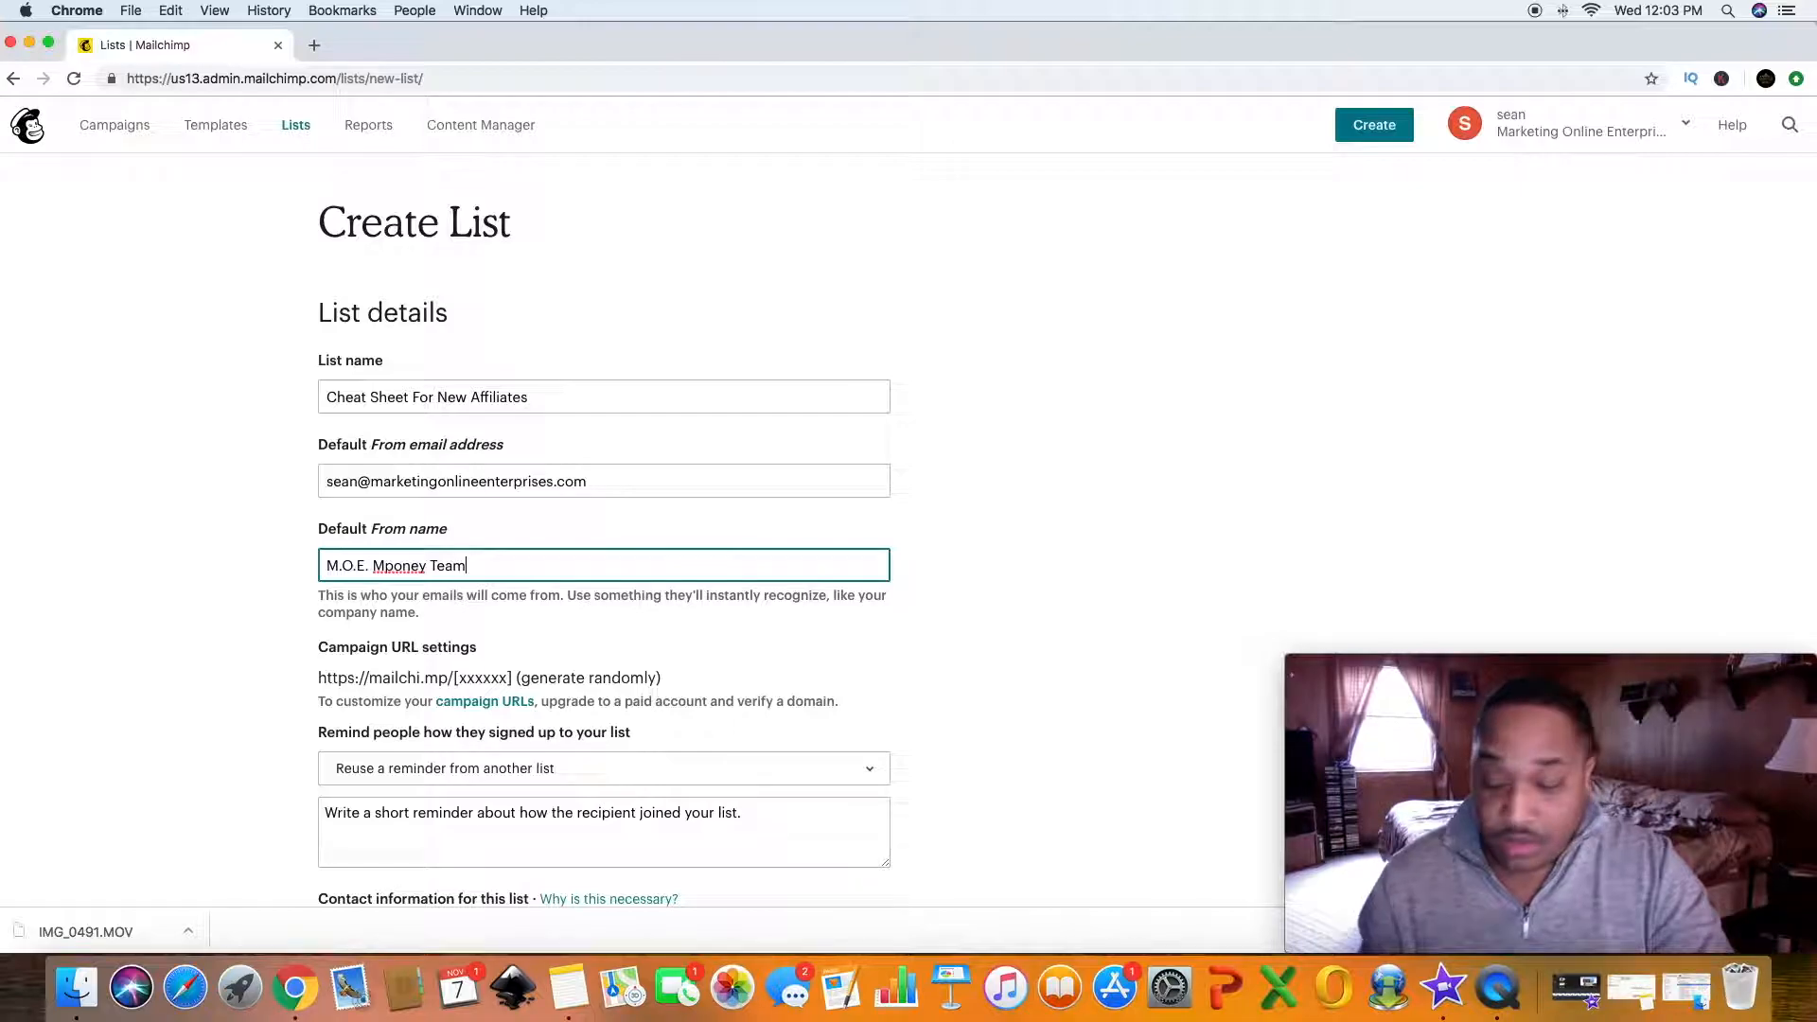
{"action": "key", "text": "Left"}
{"action": "key", "text": "Left"}
{"action": "key", "text": "Left"}
{"action": "key", "text": "Left"}
{"action": "key", "text": "Left"}
{"action": "key", "text": "Left"}
{"action": "key", "text": "Left"}
{"action": "key", "text": "Left"}
{"action": "key", "text": "Left"}
{"action": "key", "text": "BackSpace"}
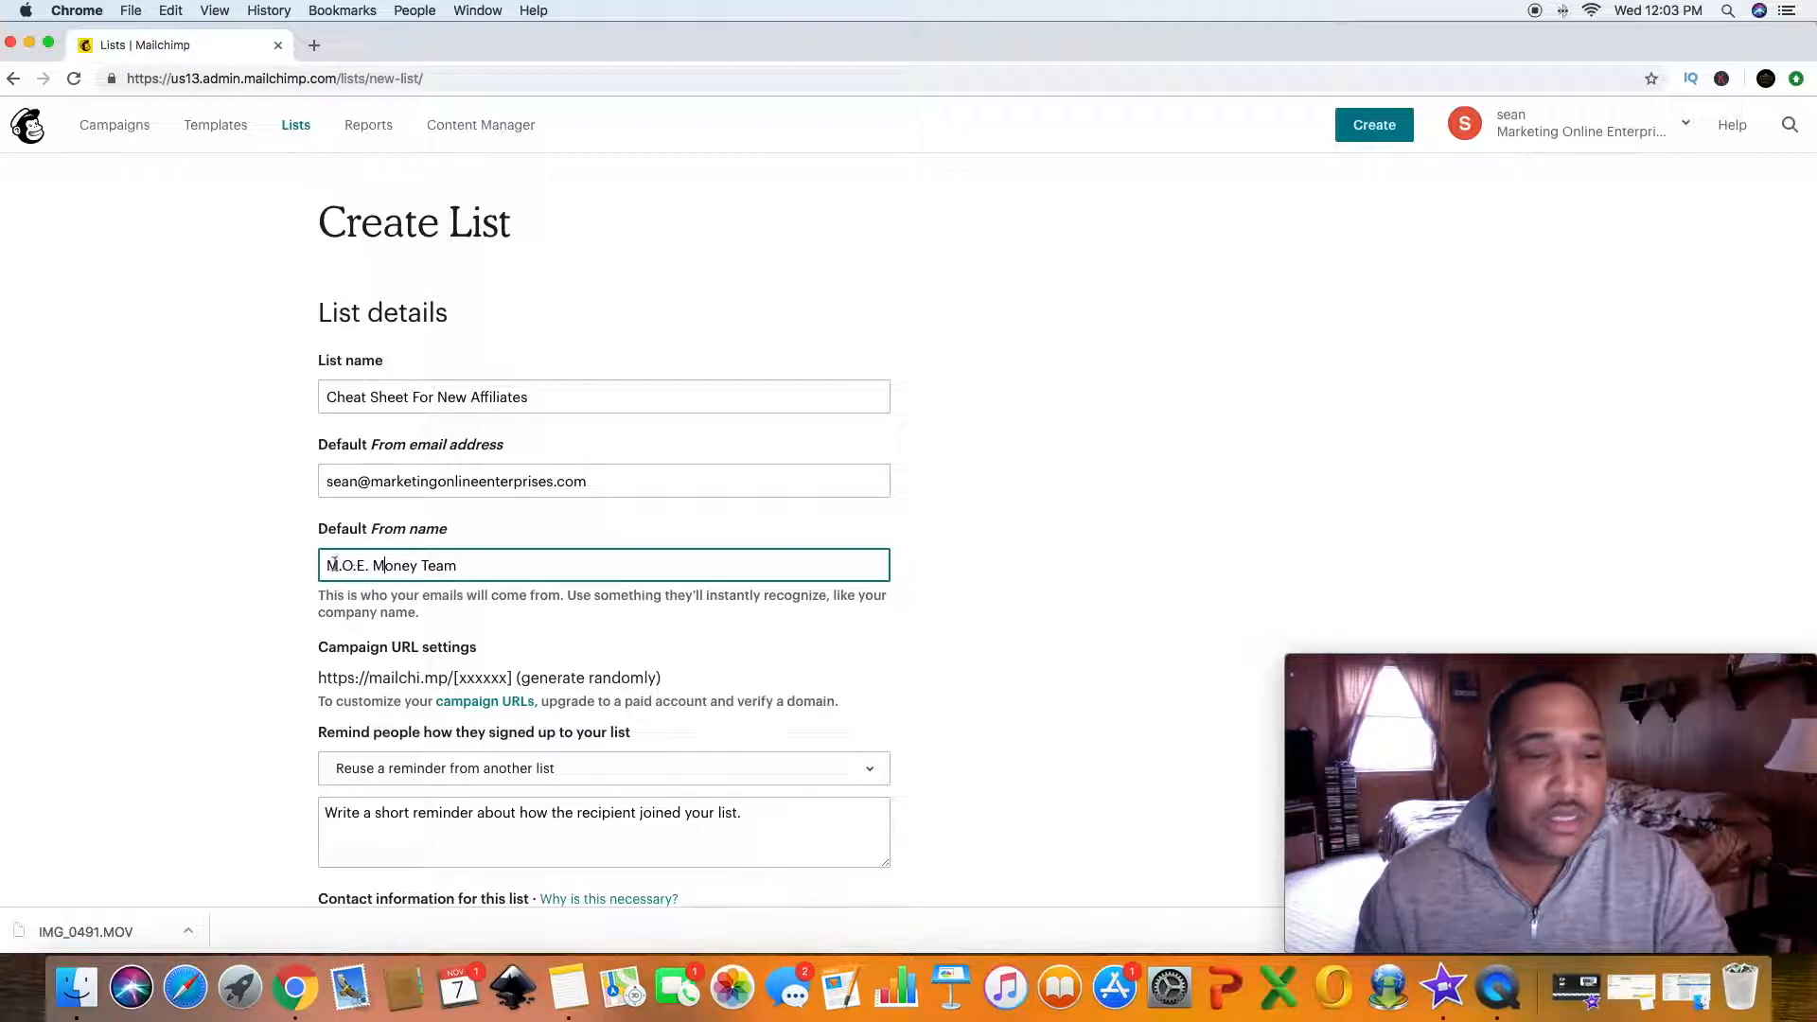
- Scroll through the rest of the list form to review the reminder, contact information and form settings
{"action": "scroll", "coordinate": [256, 605], "scroll_direction": "down", "scroll_amount": 1}
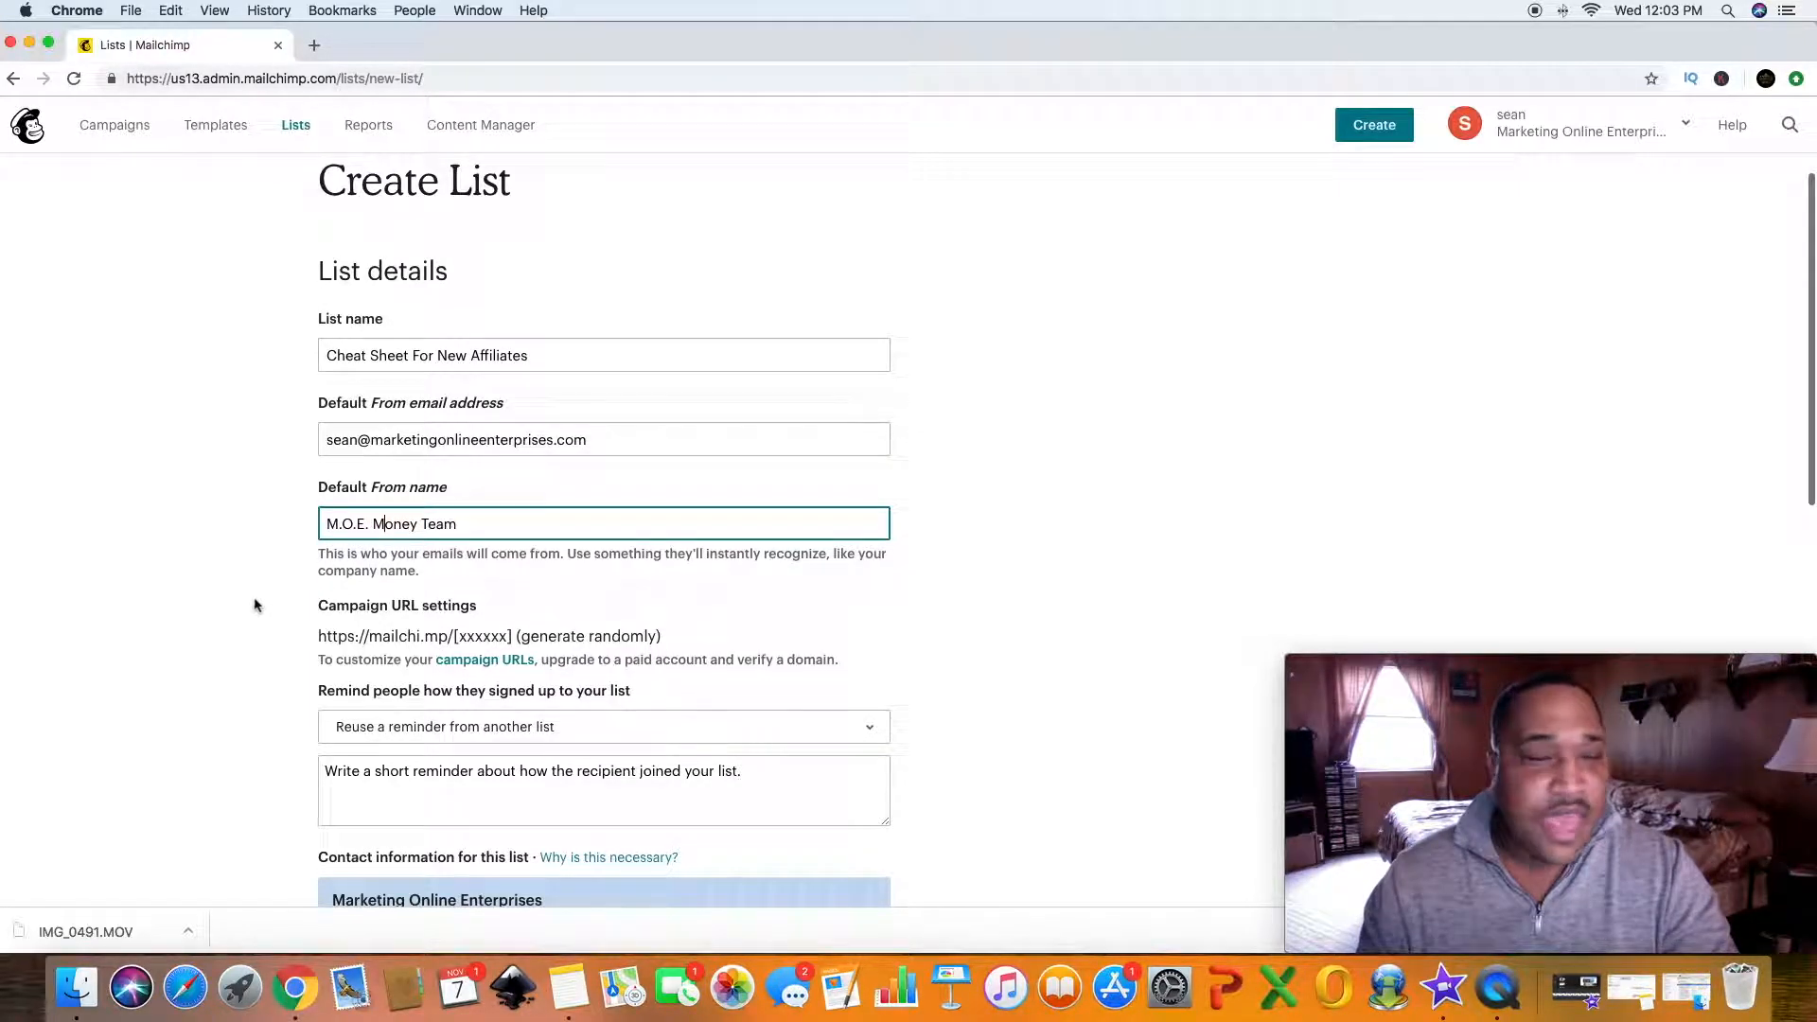
{"action": "scroll", "coordinate": [248, 634], "scroll_direction": "down", "scroll_amount": 2}
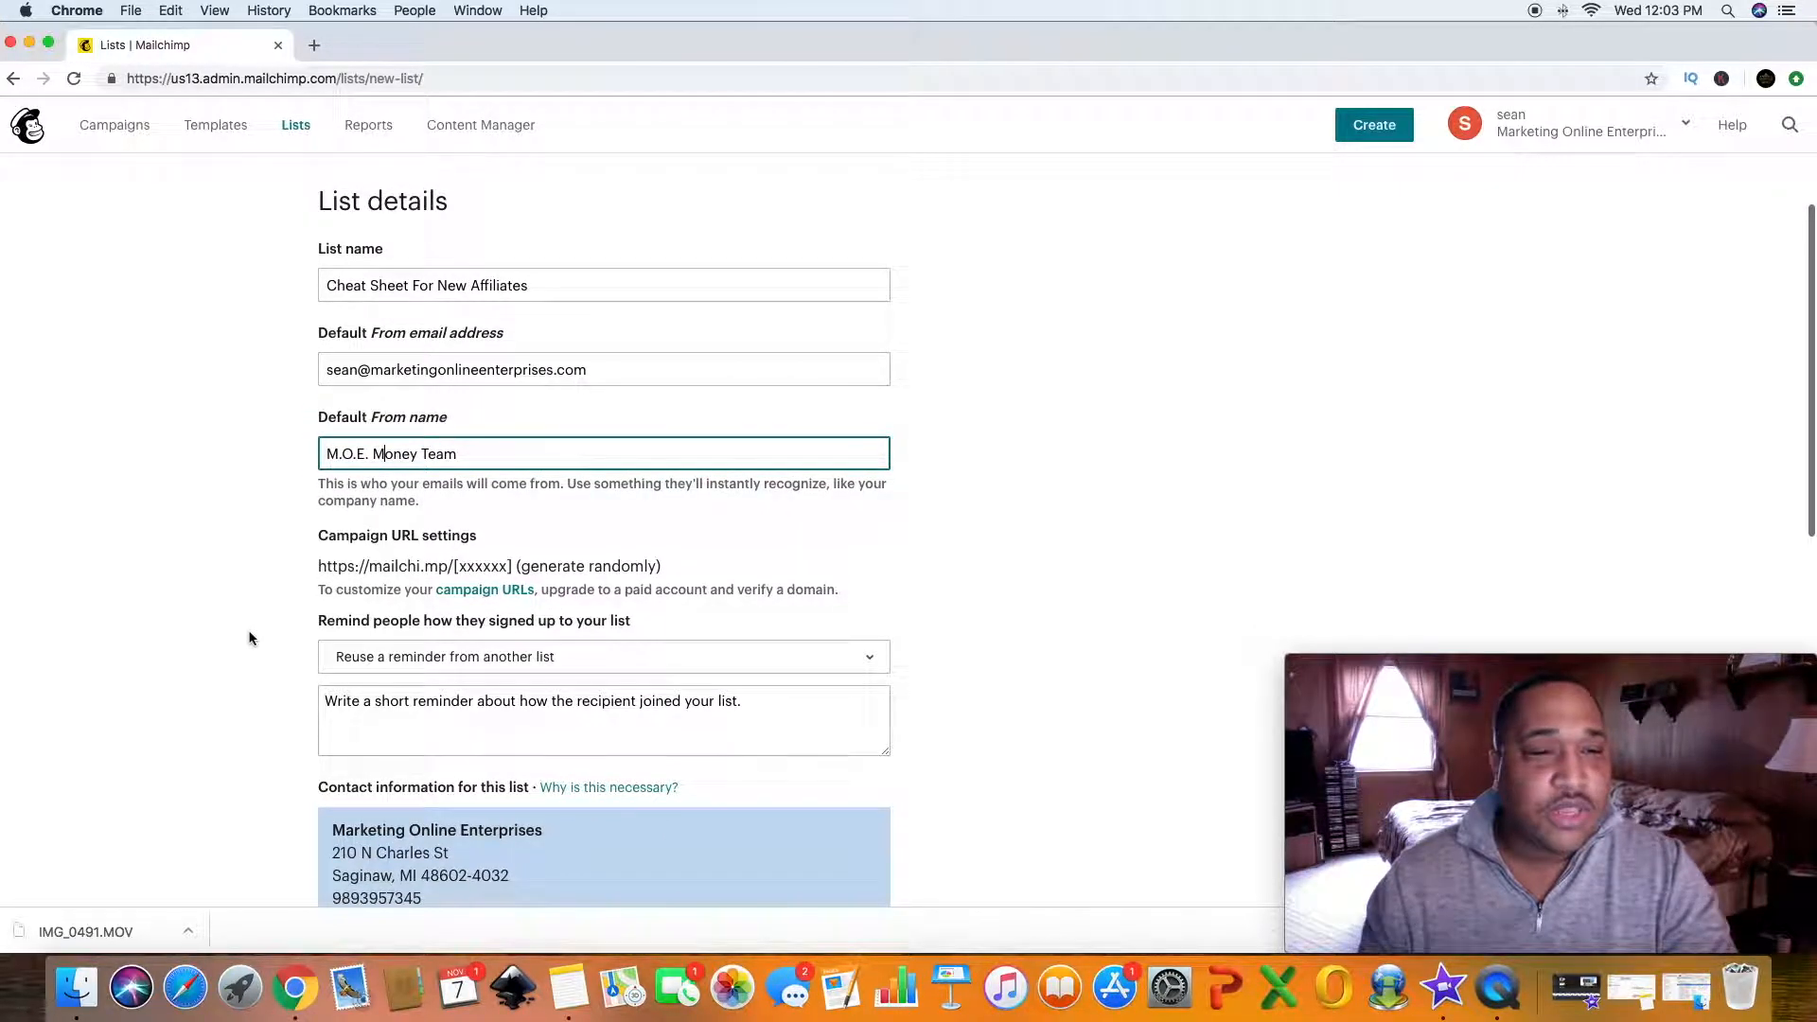
{"action": "scroll", "coordinate": [249, 639], "scroll_direction": "up", "scroll_amount": 2}
{"action": "scroll", "coordinate": [248, 638], "scroll_direction": "down", "scroll_amount": 6}
{"action": "scroll", "coordinate": [246, 639], "scroll_direction": "down", "scroll_amount": 10}
{"action": "scroll", "coordinate": [244, 656], "scroll_direction": "up", "scroll_amount": 8}
{"action": "scroll", "coordinate": [244, 653], "scroll_direction": "up", "scroll_amount": 5}
{"action": "scroll", "coordinate": [242, 642], "scroll_direction": "down", "scroll_amount": 6}
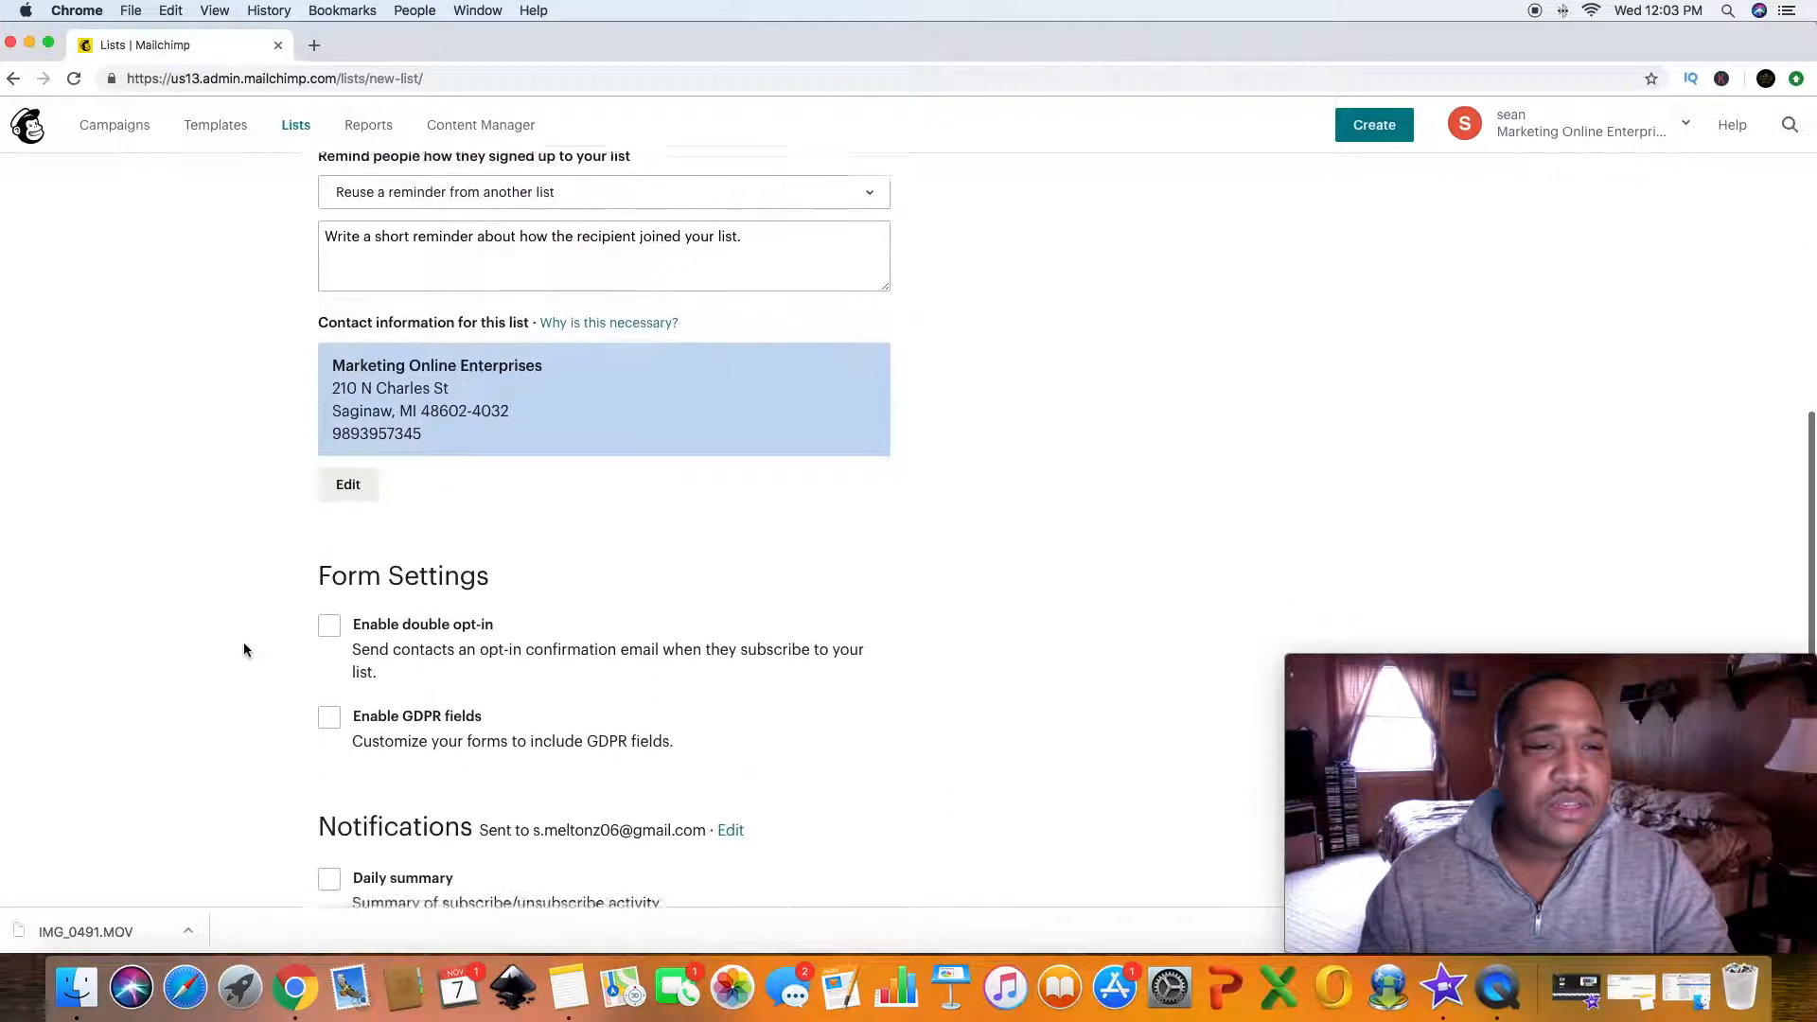
{"action": "scroll", "coordinate": [264, 667], "scroll_direction": "up", "scroll_amount": 3}
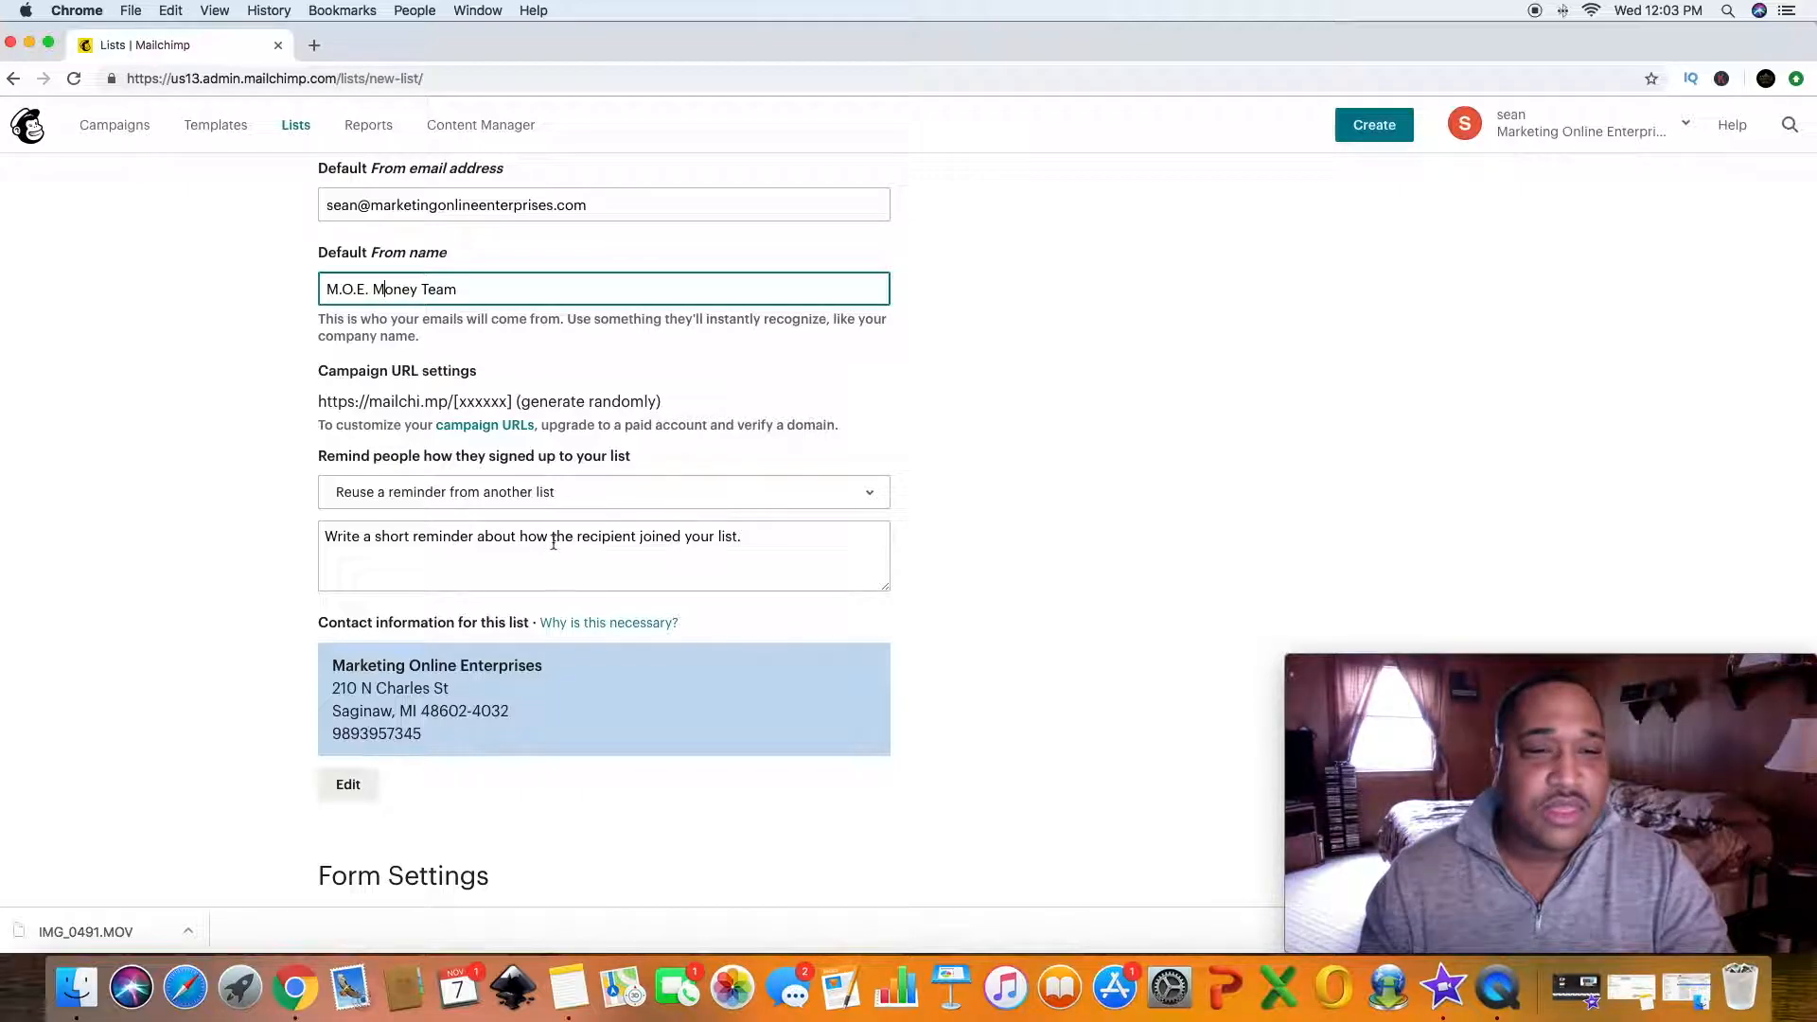
- Reuse the signup reminder from the Marketing Online Enterprises Best Recommendation list
{"action": "left_click", "coordinate": [648, 492]}
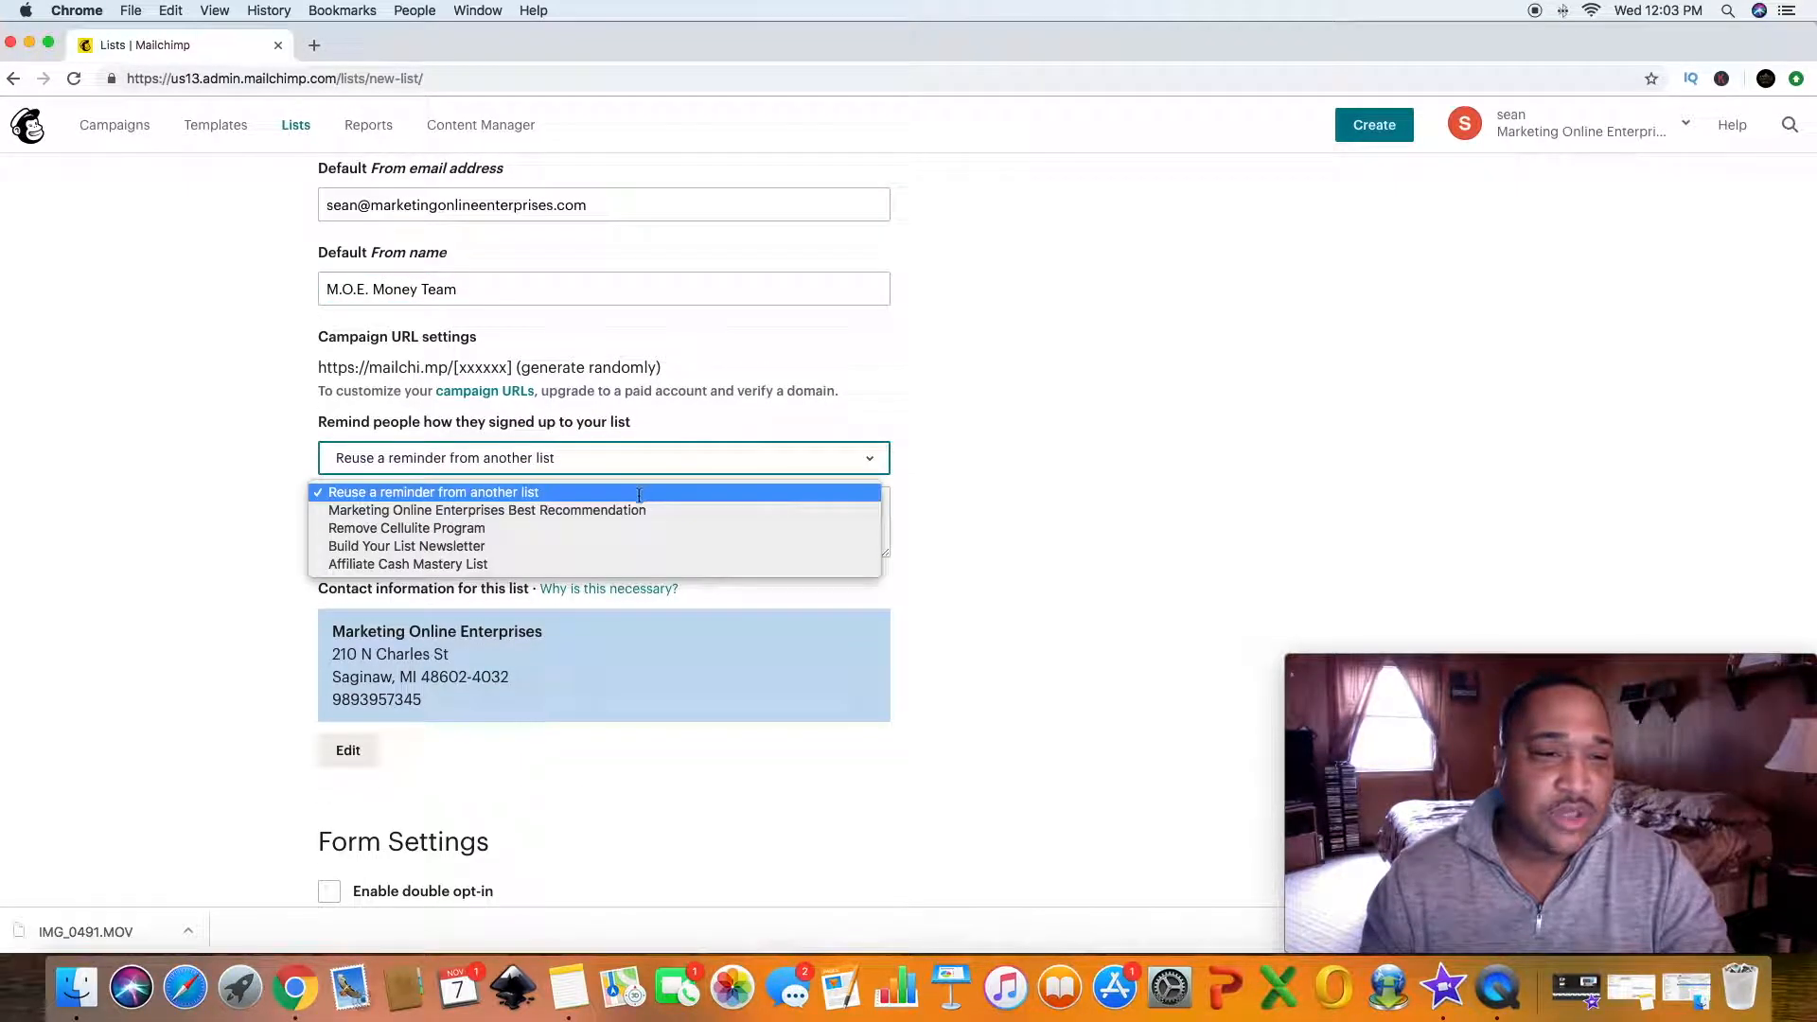
{"action": "left_click", "coordinate": [628, 510]}
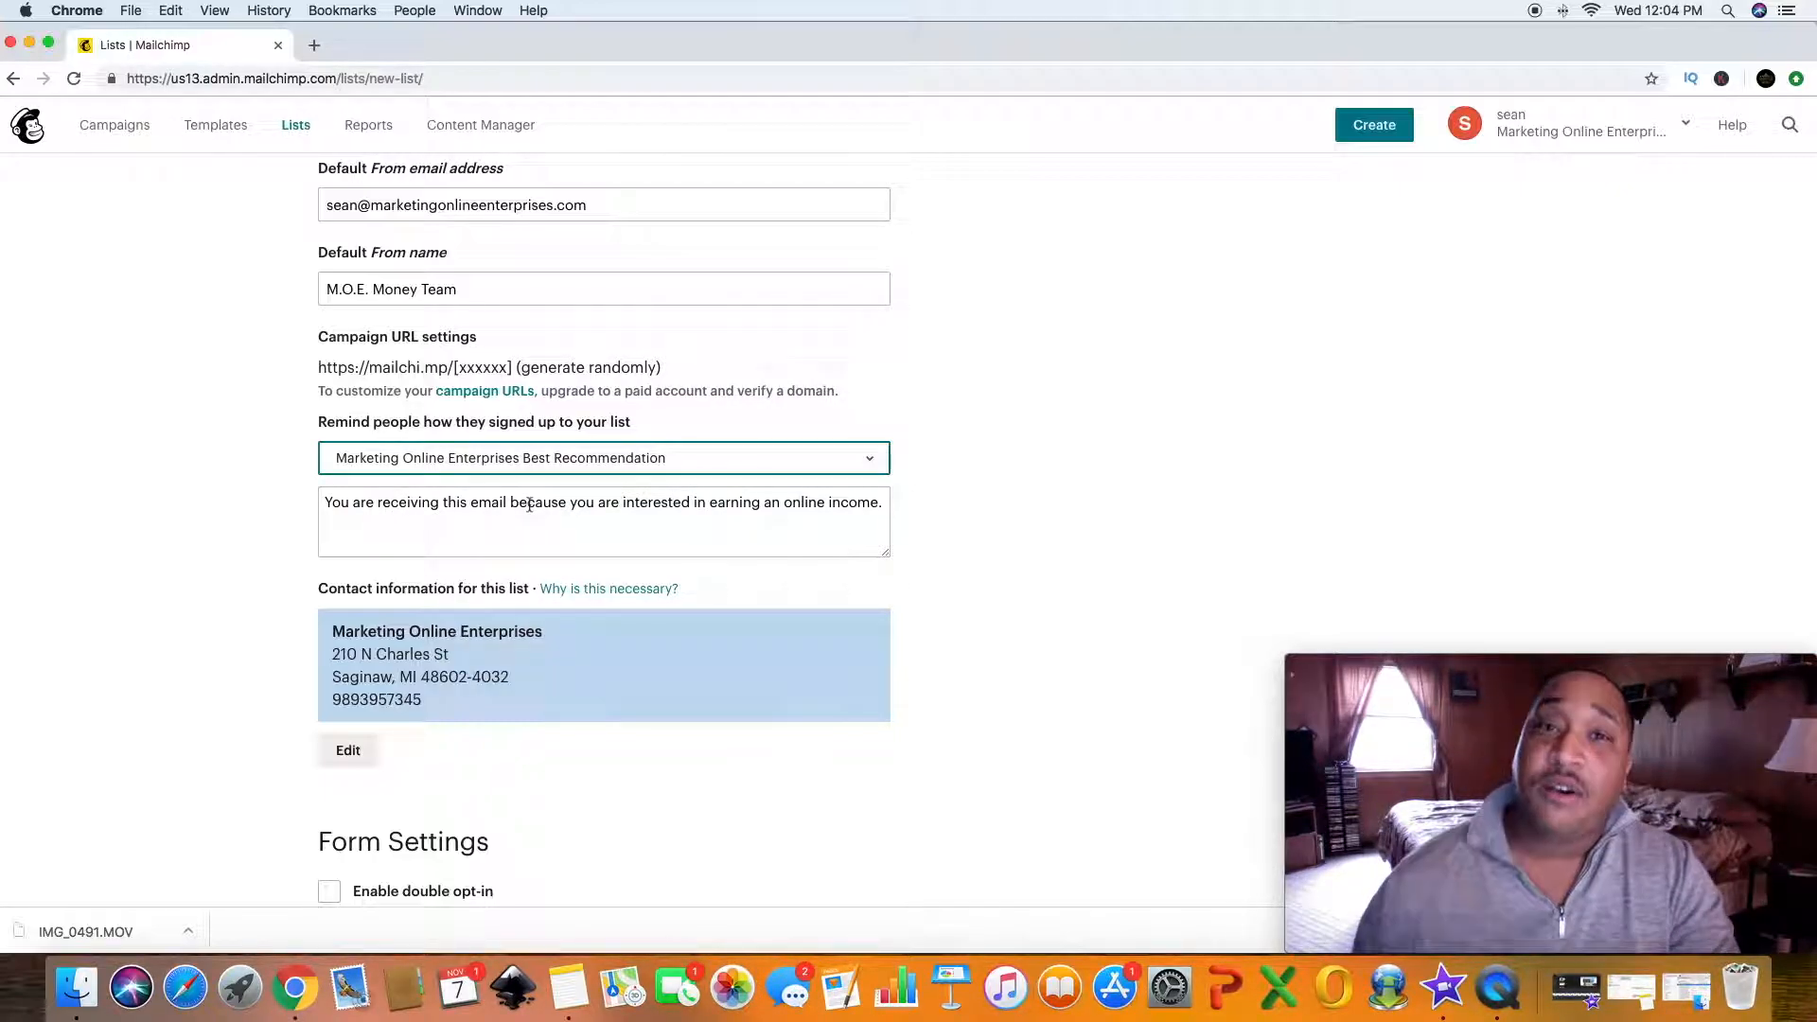
{"action": "scroll", "coordinate": [276, 611], "scroll_direction": "down", "scroll_amount": 8}
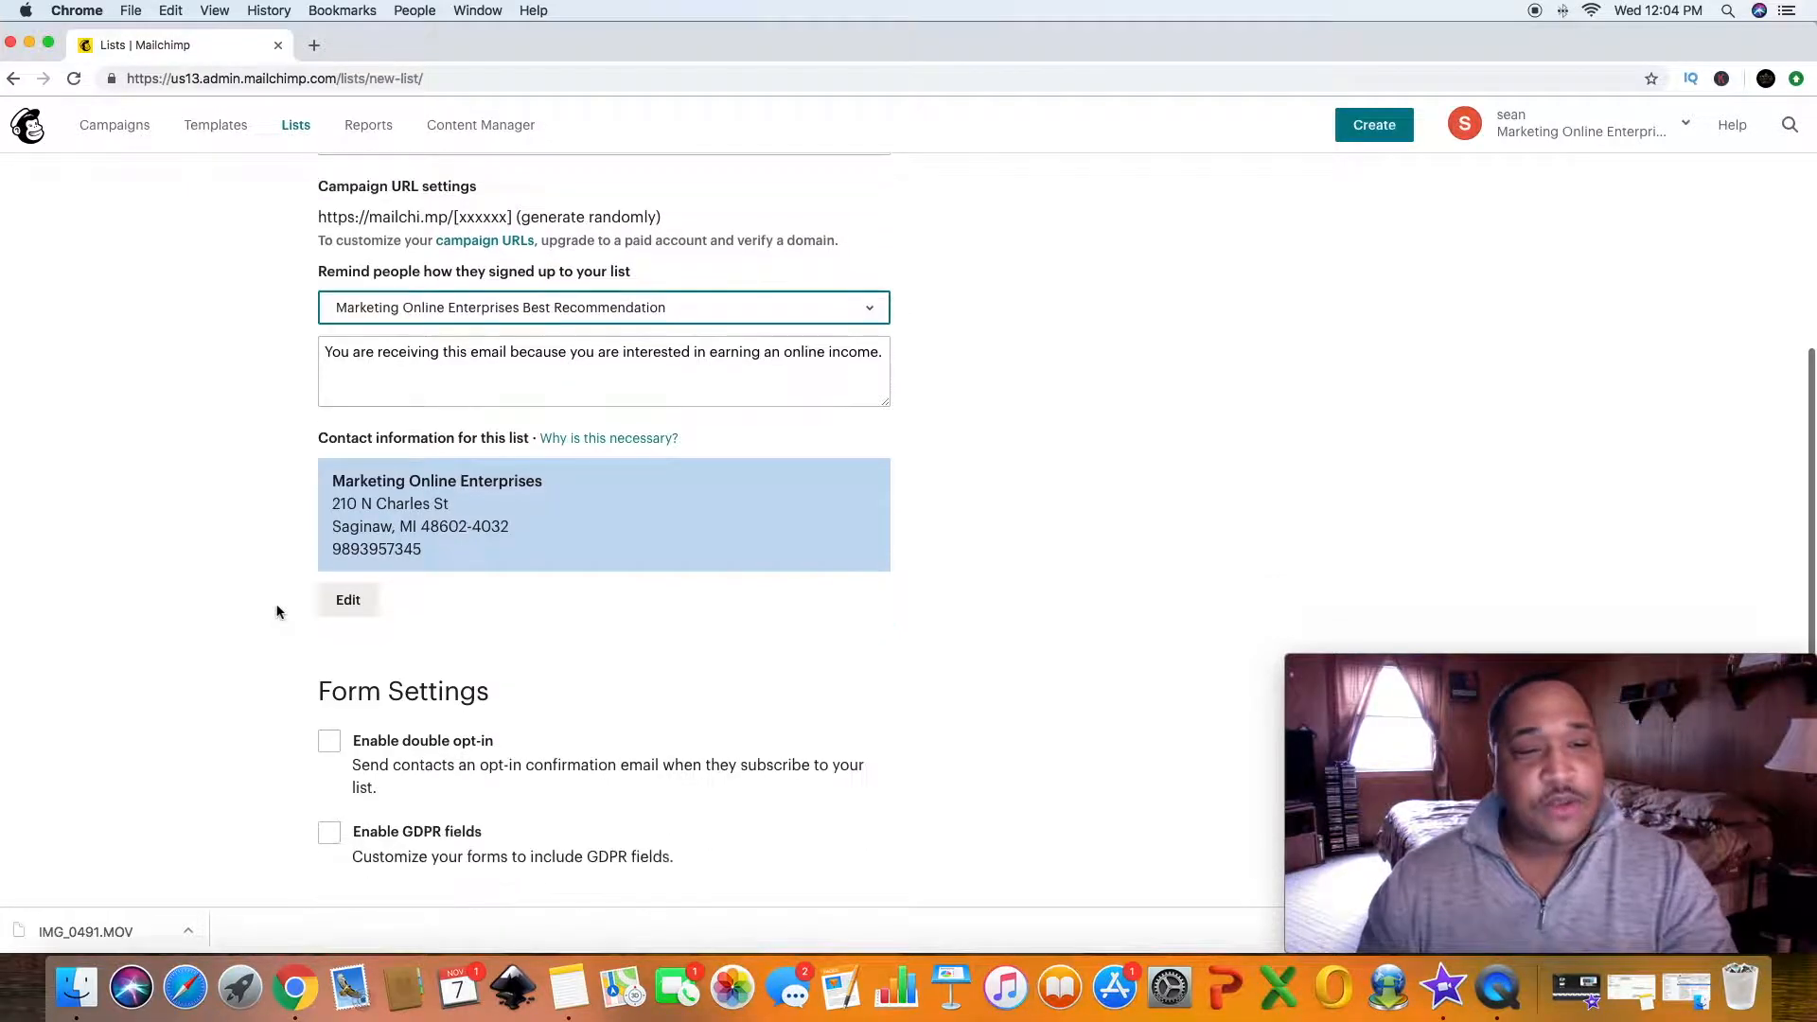
- Save the new list with its form settings
{"action": "scroll", "coordinate": [276, 611], "scroll_direction": "up", "scroll_amount": 3}
{"action": "scroll", "coordinate": [276, 611], "scroll_direction": "down", "scroll_amount": 1}
{"action": "scroll", "coordinate": [276, 612], "scroll_direction": "down", "scroll_amount": 2}
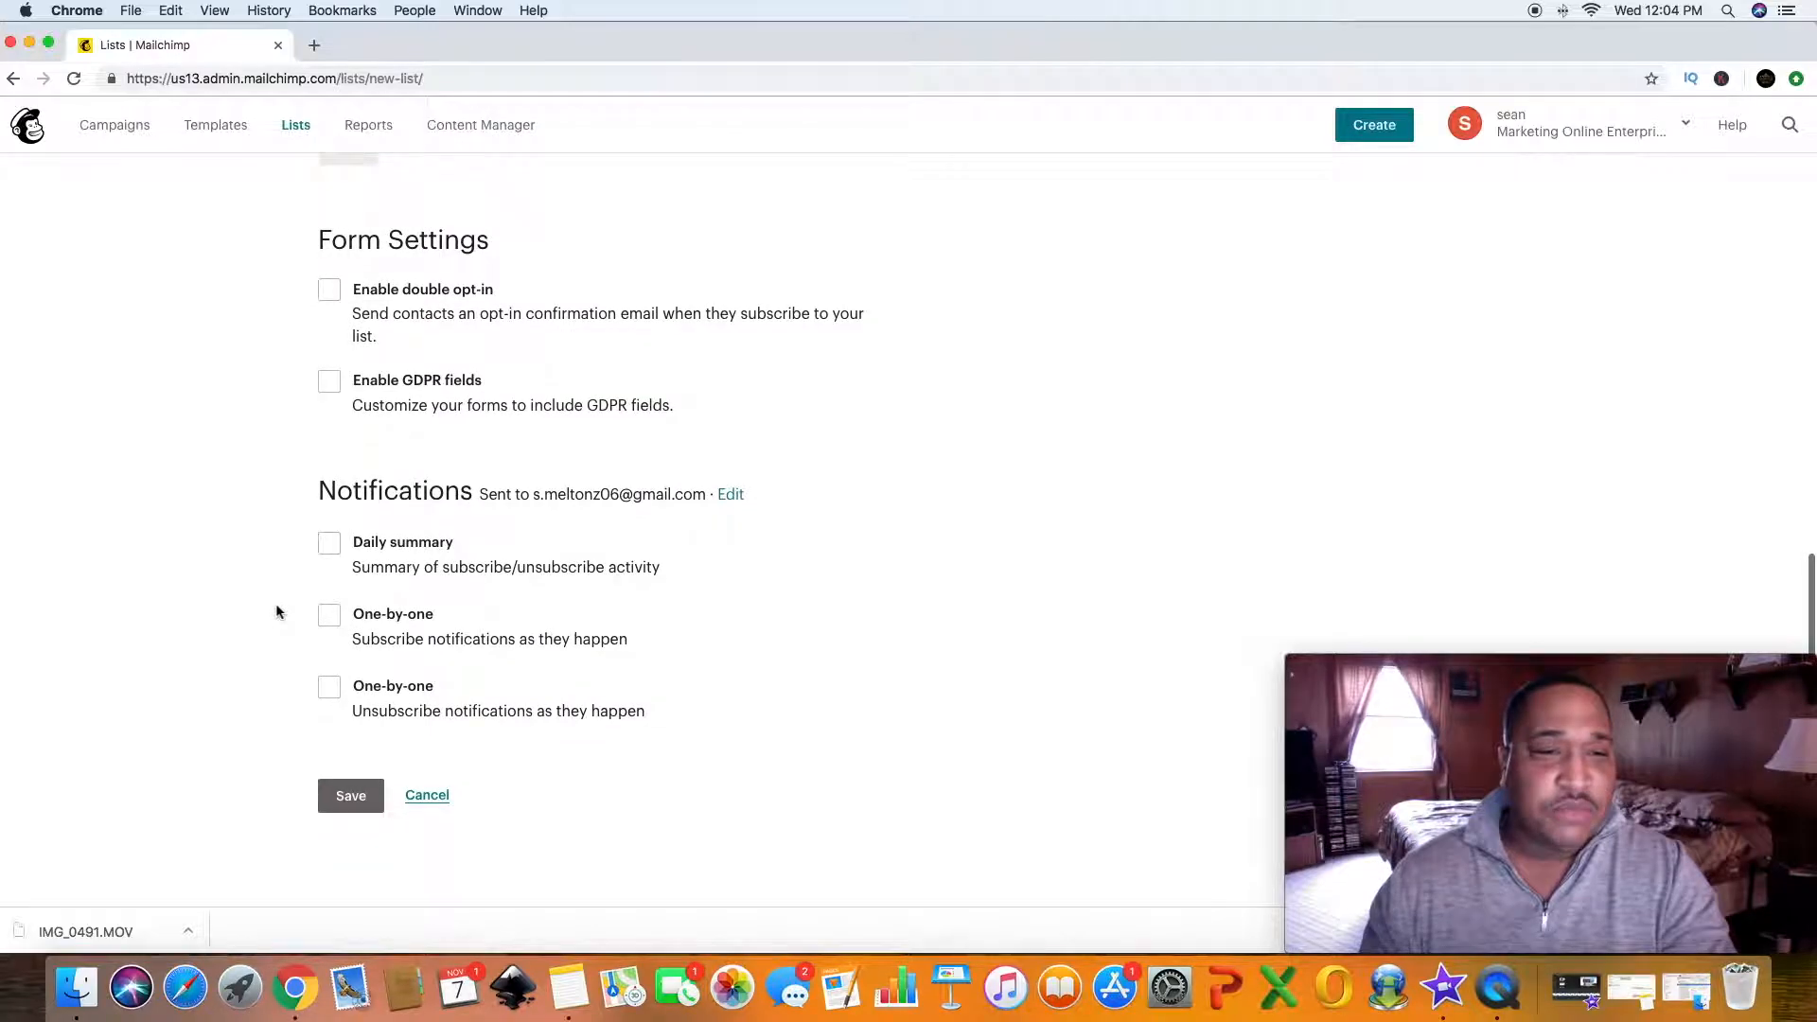
{"action": "left_click", "coordinate": [353, 769]}
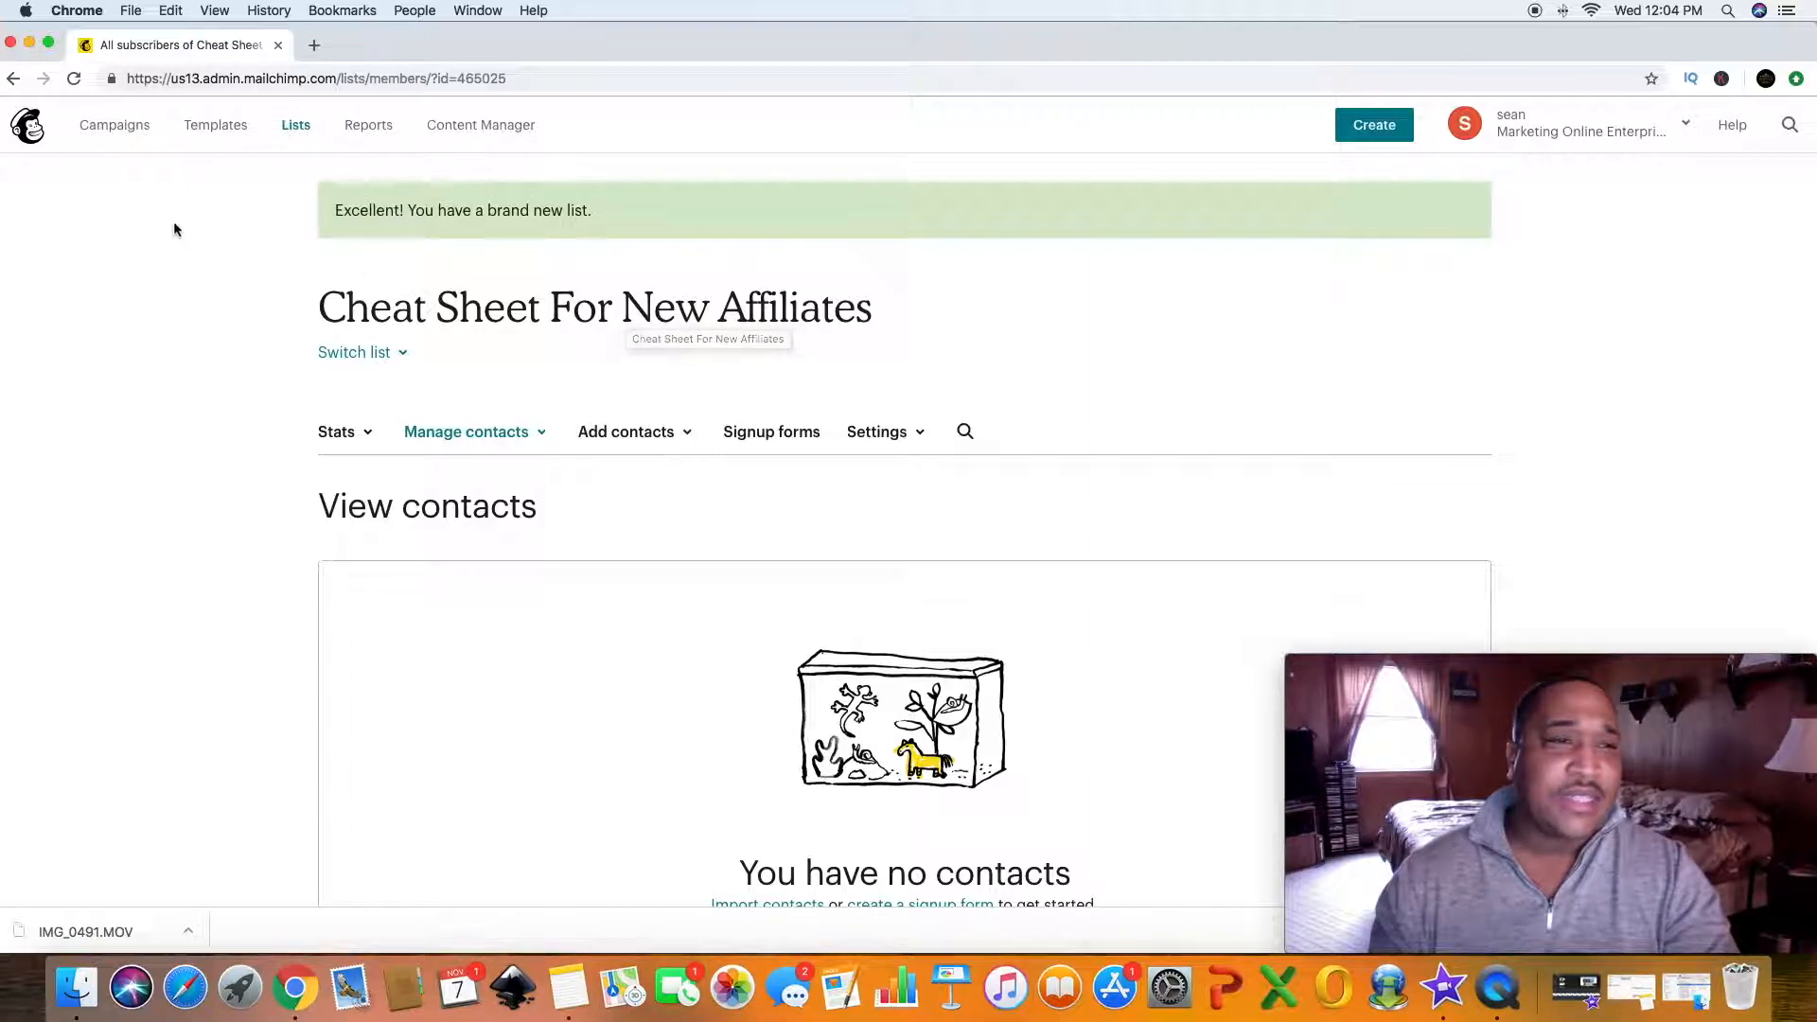
- Start creating a new custom automated email campaign
{"action": "left_click", "coordinate": [124, 130]}
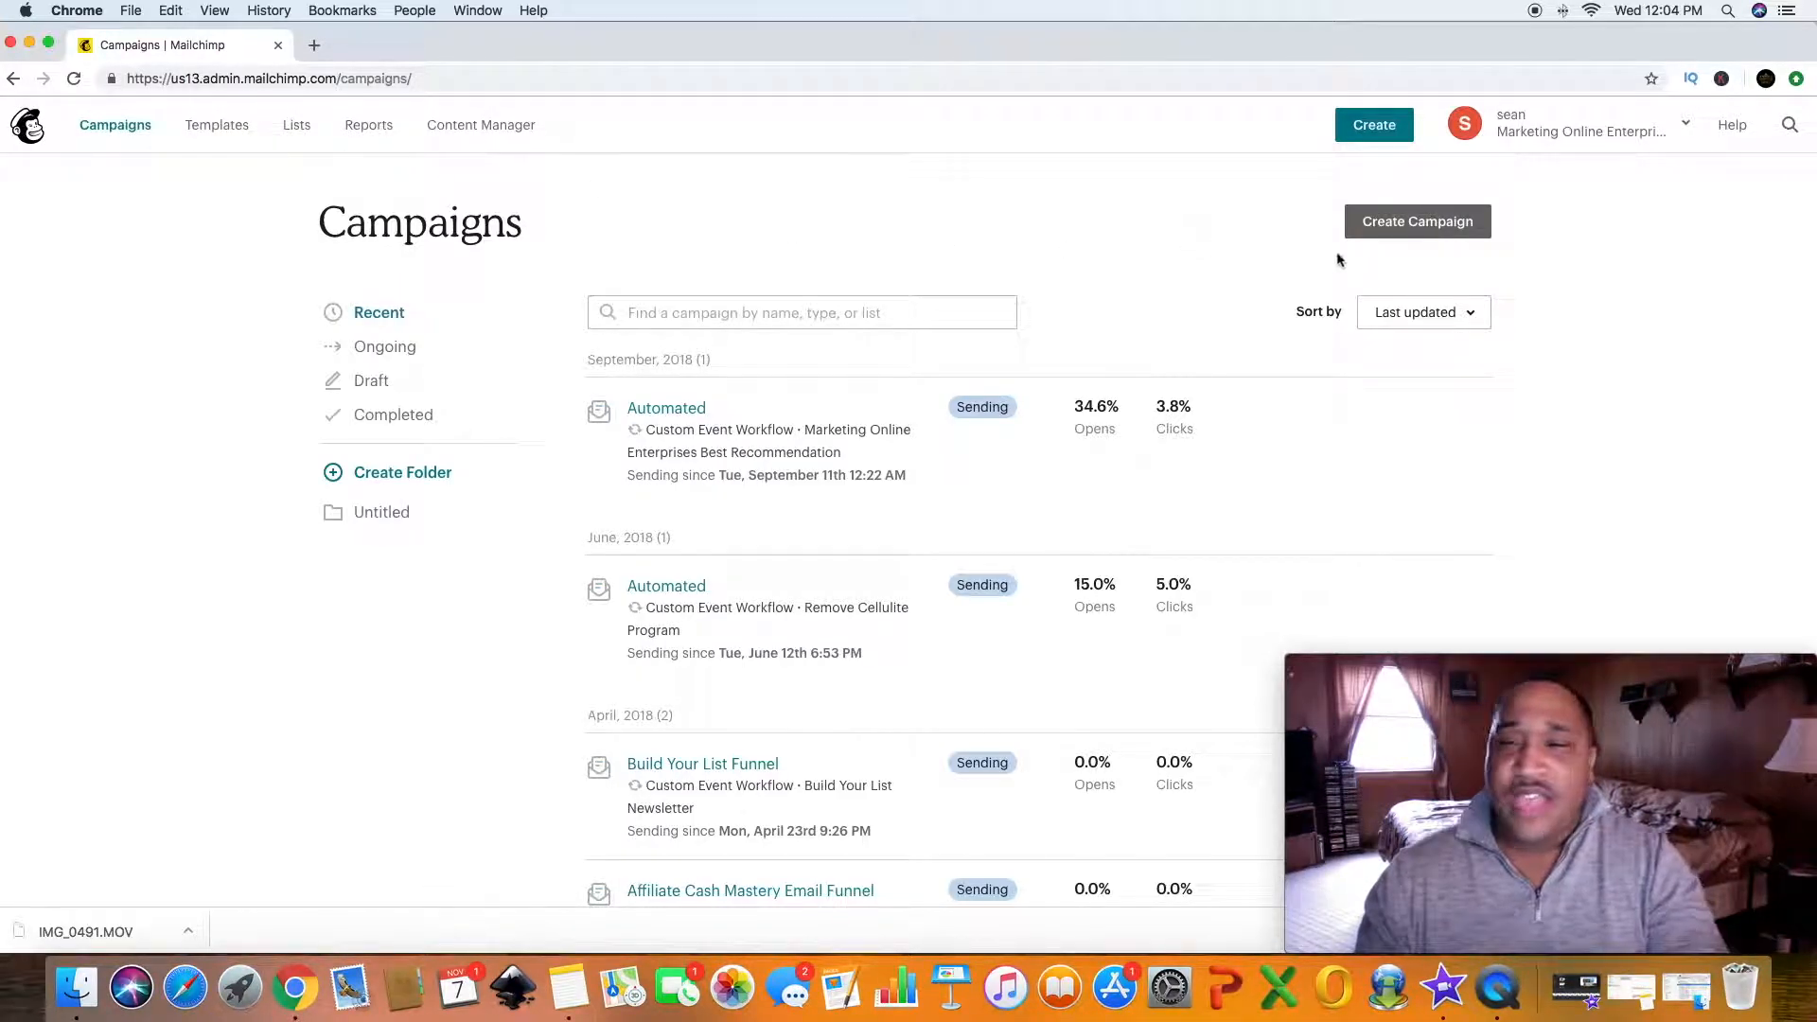
{"action": "left_click", "coordinate": [1417, 228]}
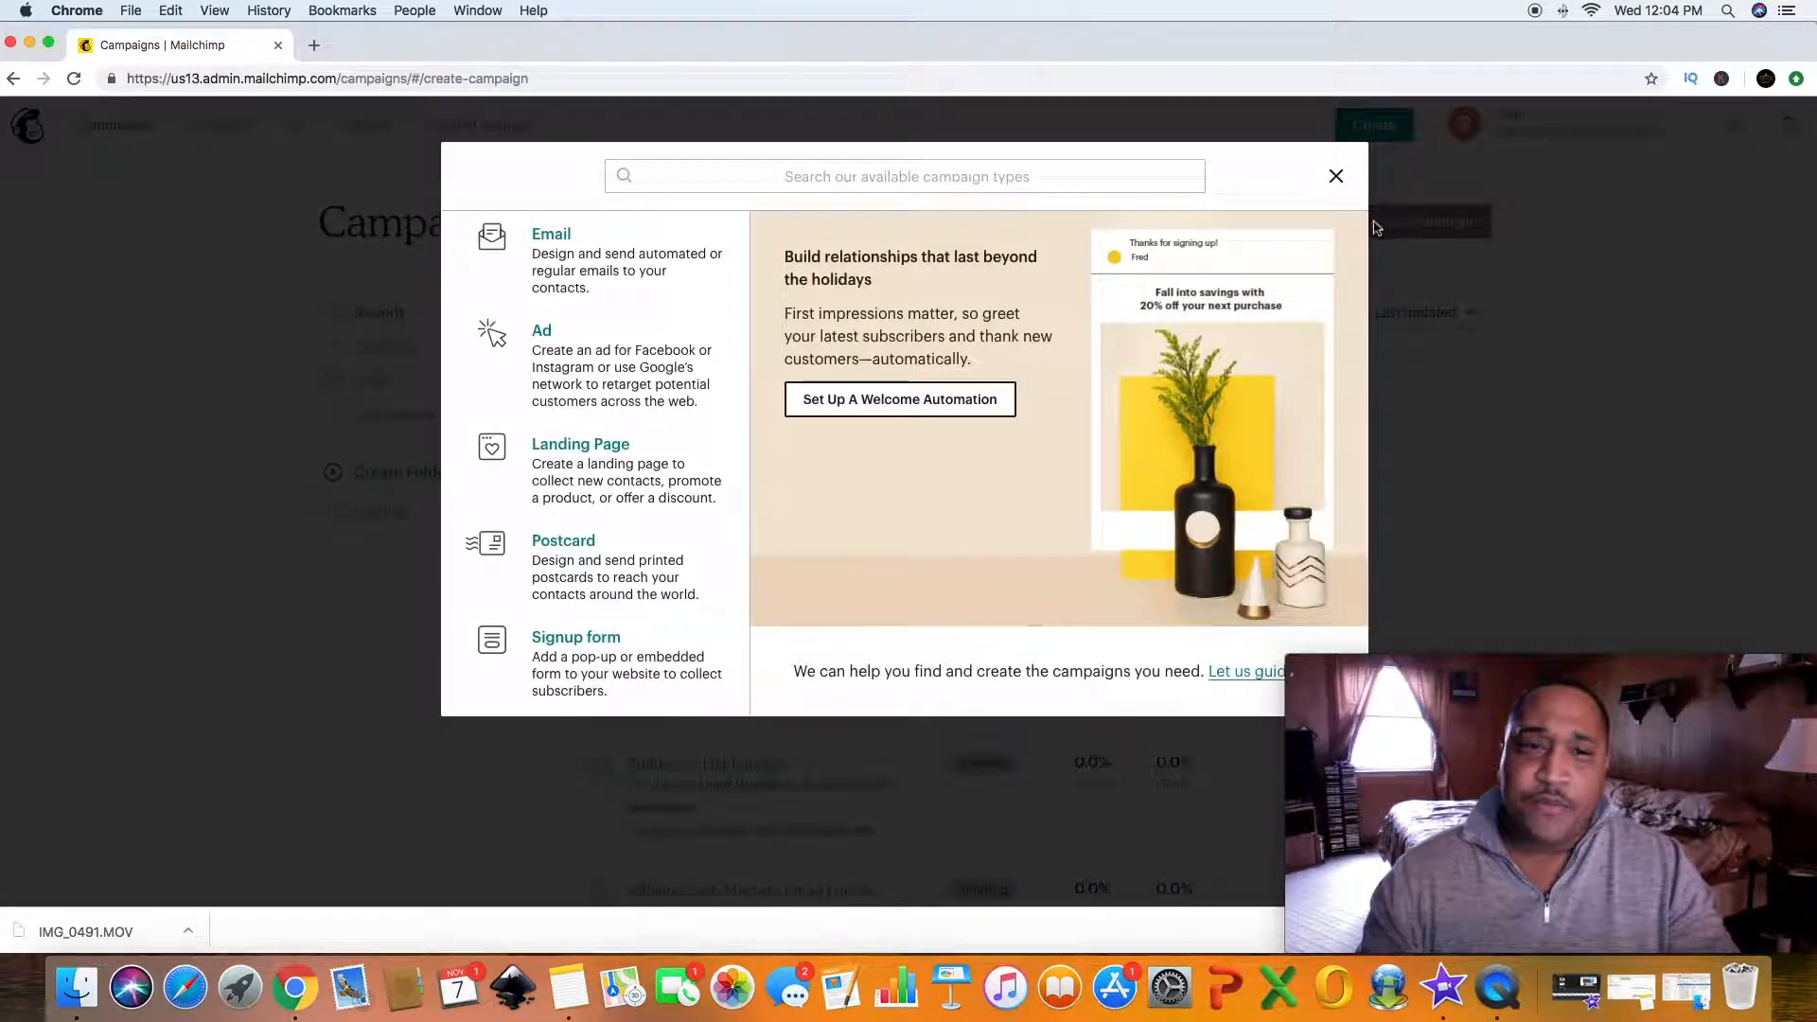
{"action": "left_click", "coordinate": [550, 237]}
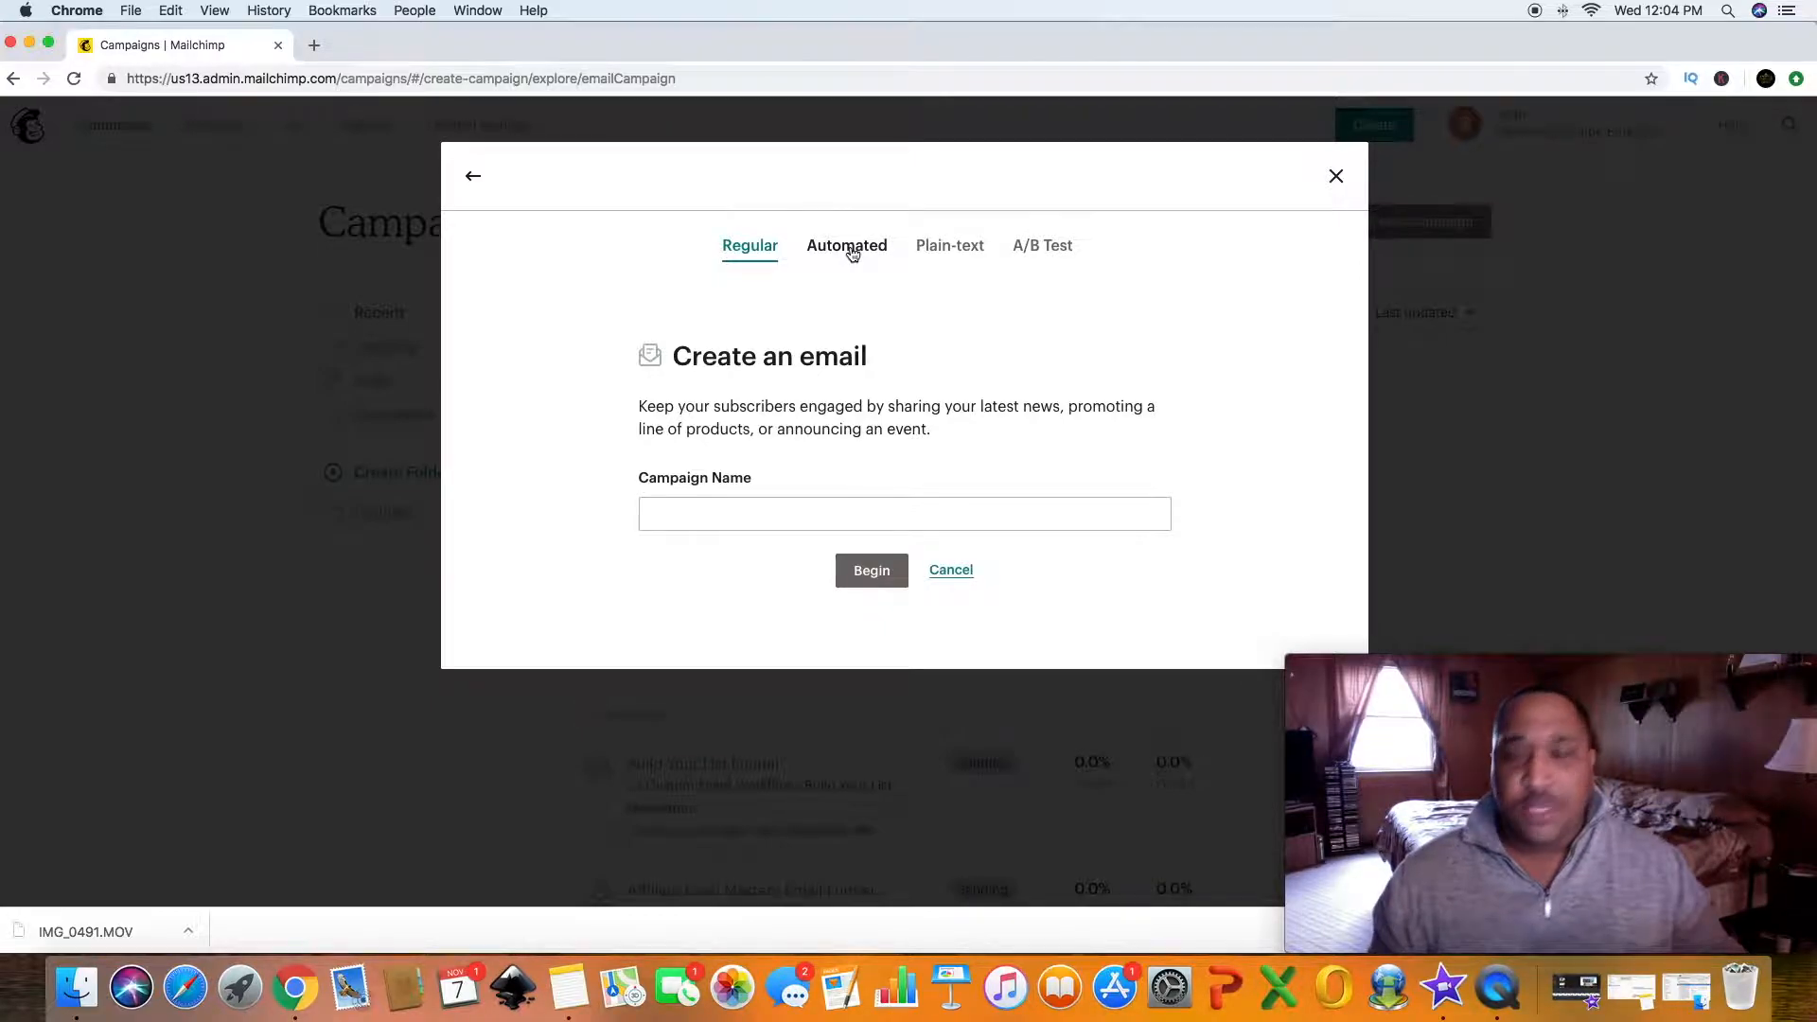
{"action": "left_click", "coordinate": [850, 250]}
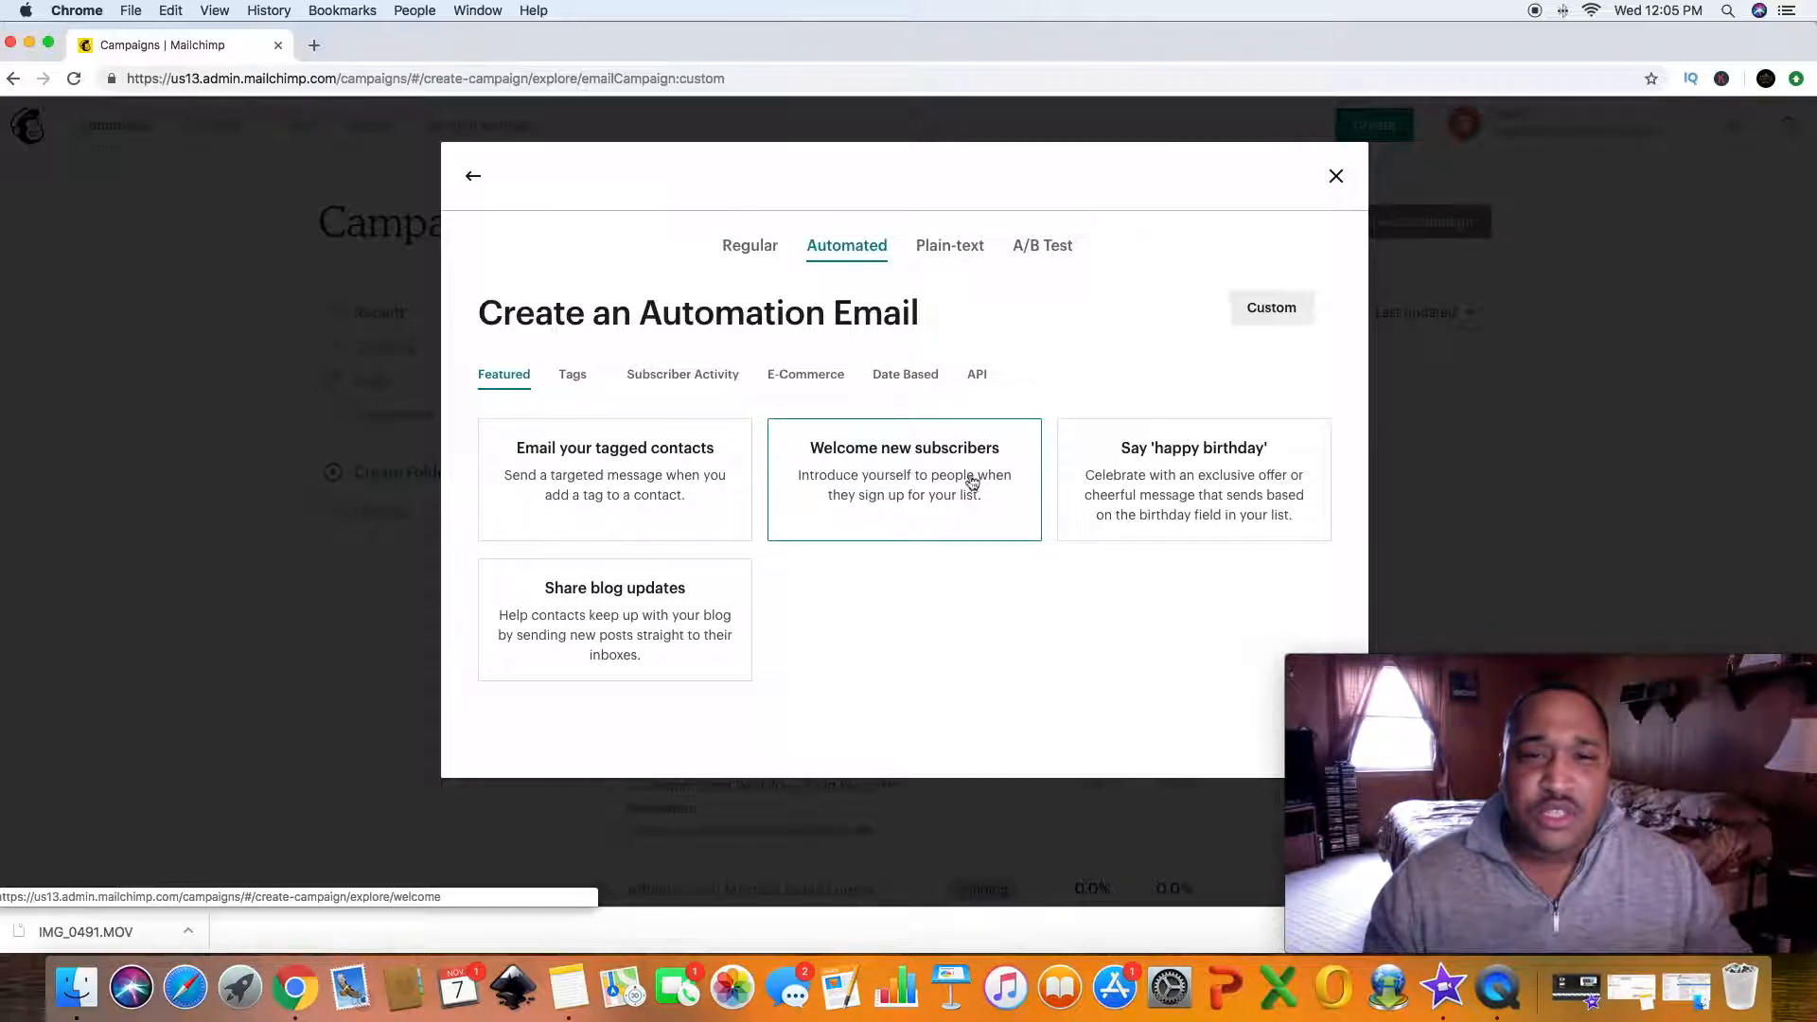
{"action": "left_click", "coordinate": [1256, 315]}
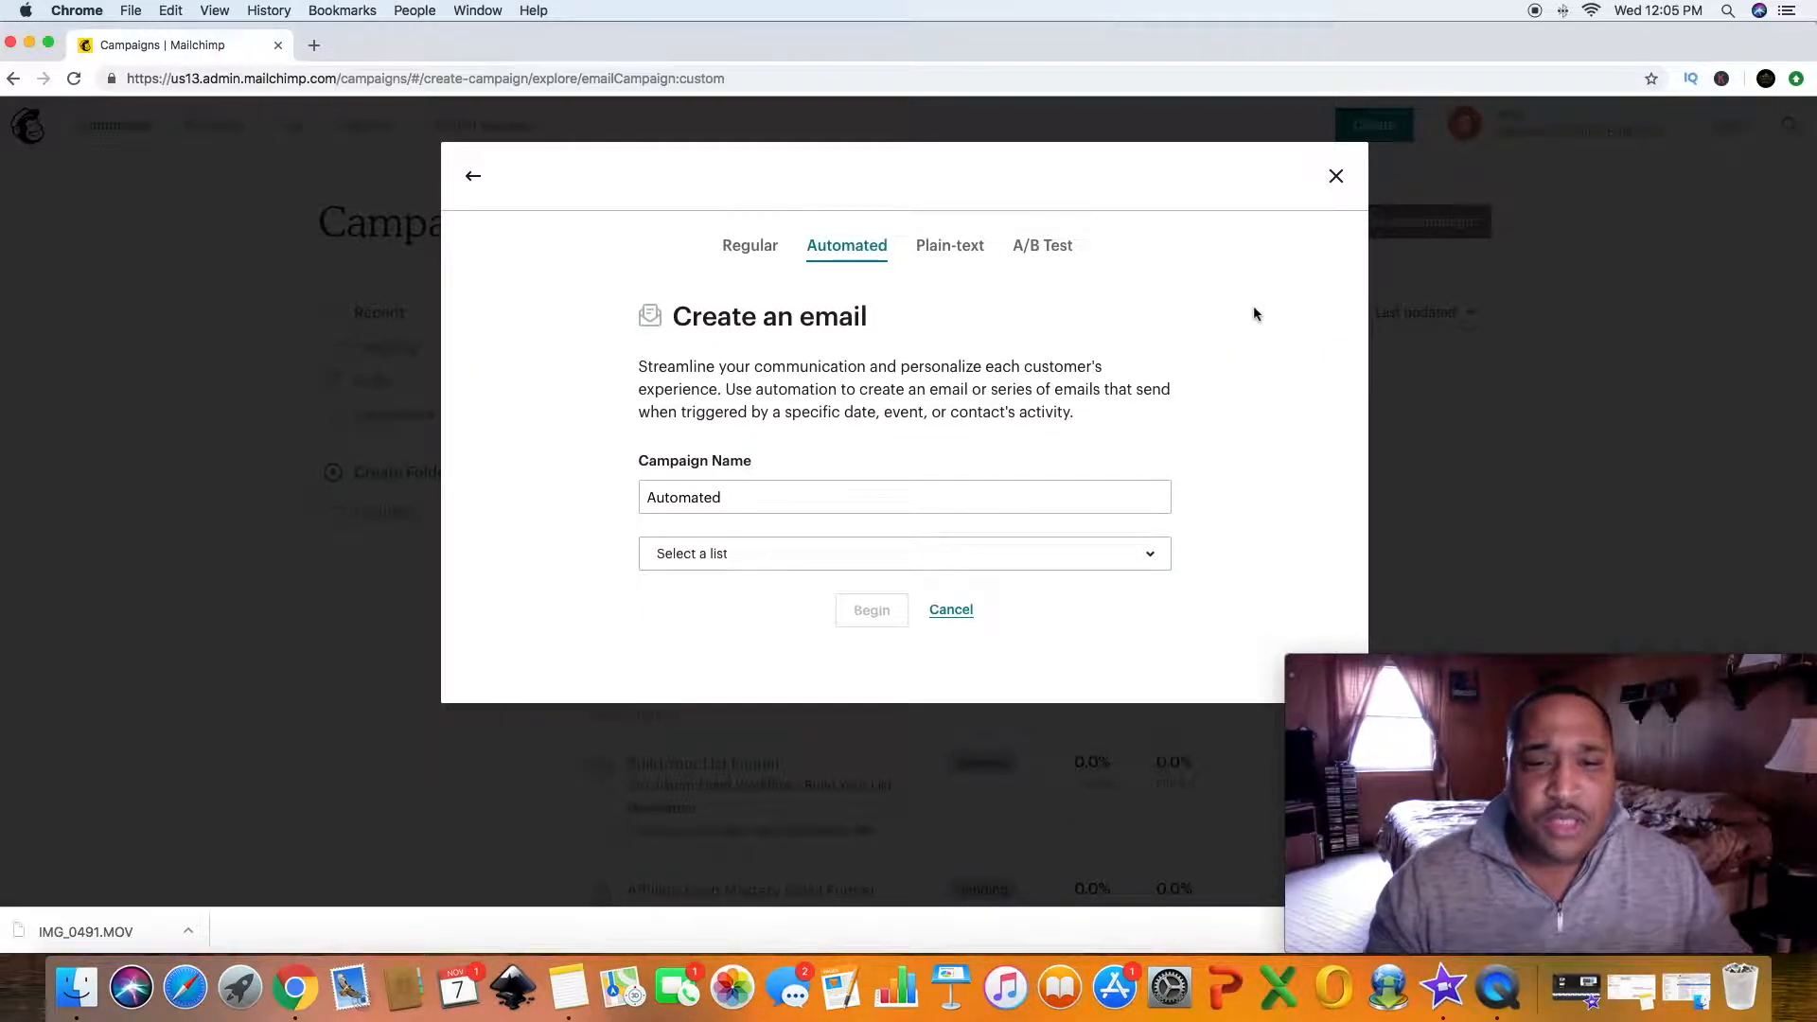
- Name the automation campaign "Cheat Sheet For New Affiliates"
{"action": "left_click", "coordinate": [788, 505]}
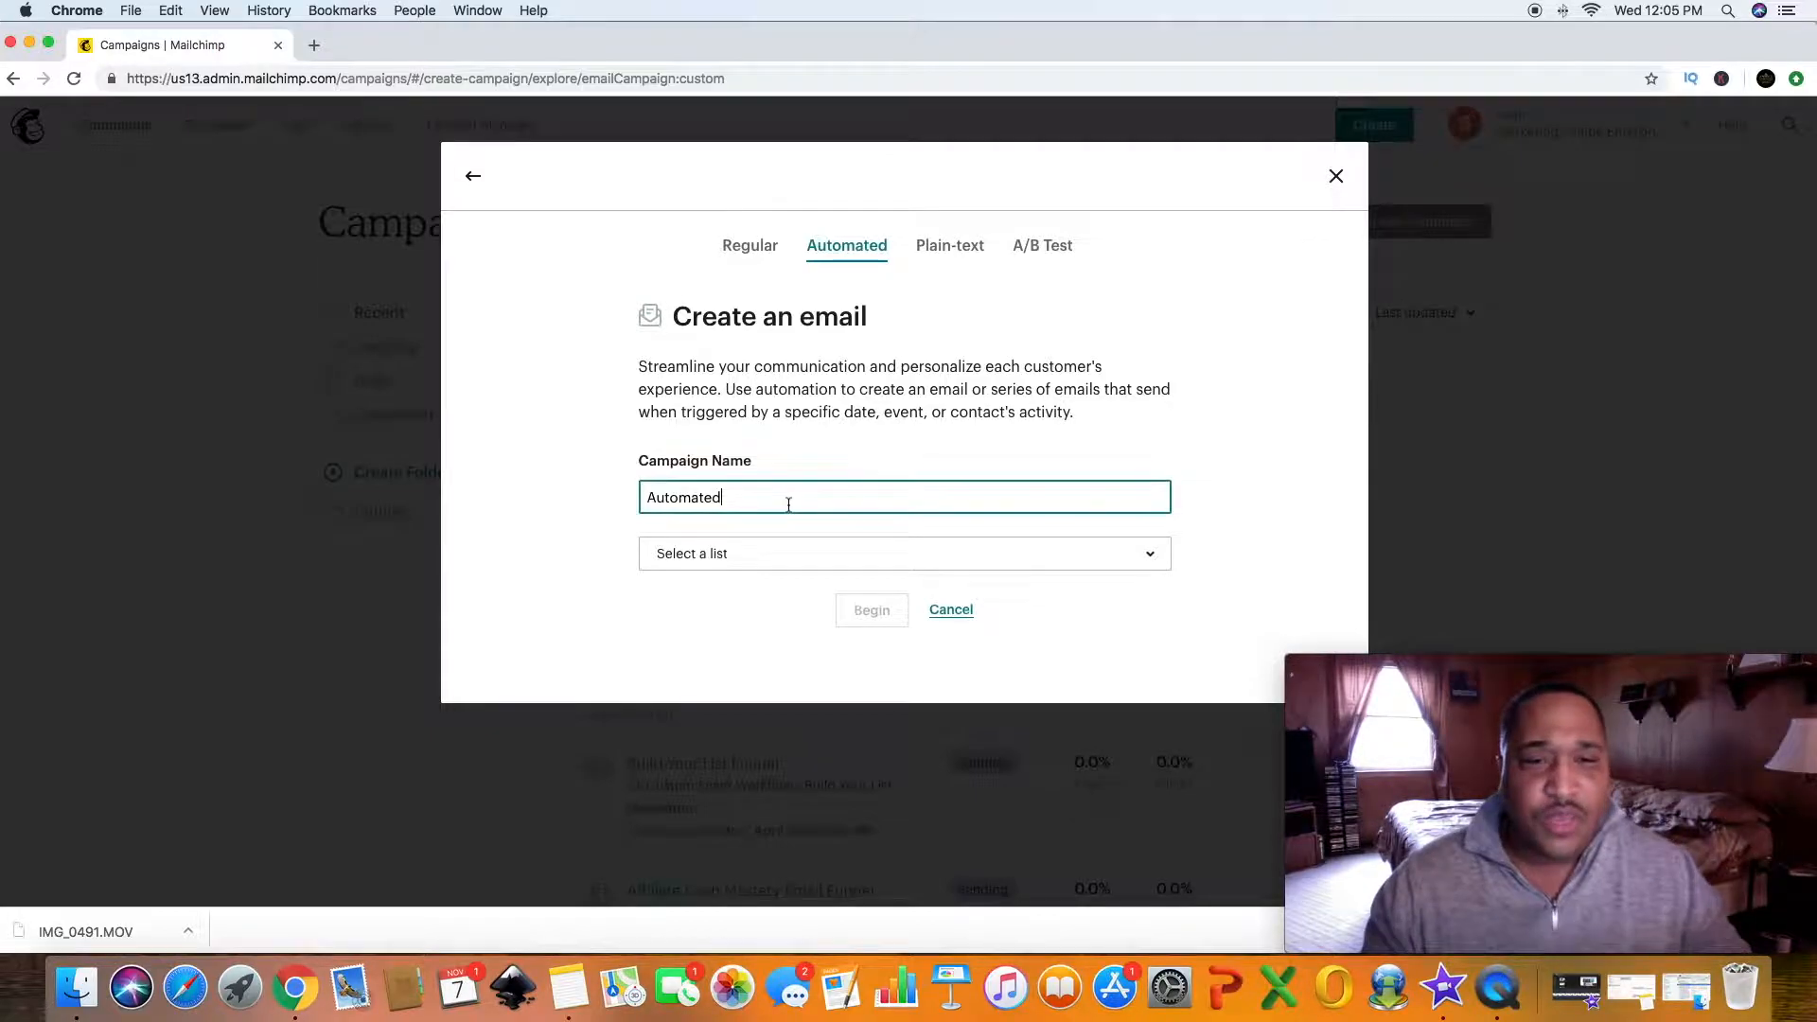
{"action": "key", "text": "BackSpace"}
{"action": "key", "text": "BackSpace"}
{"action": "key", "text": "BackSpace"}
{"action": "key", "text": "BackSpace"}
{"action": "key", "text": "BackSpace"}
{"action": "key", "text": "BackSpace"}
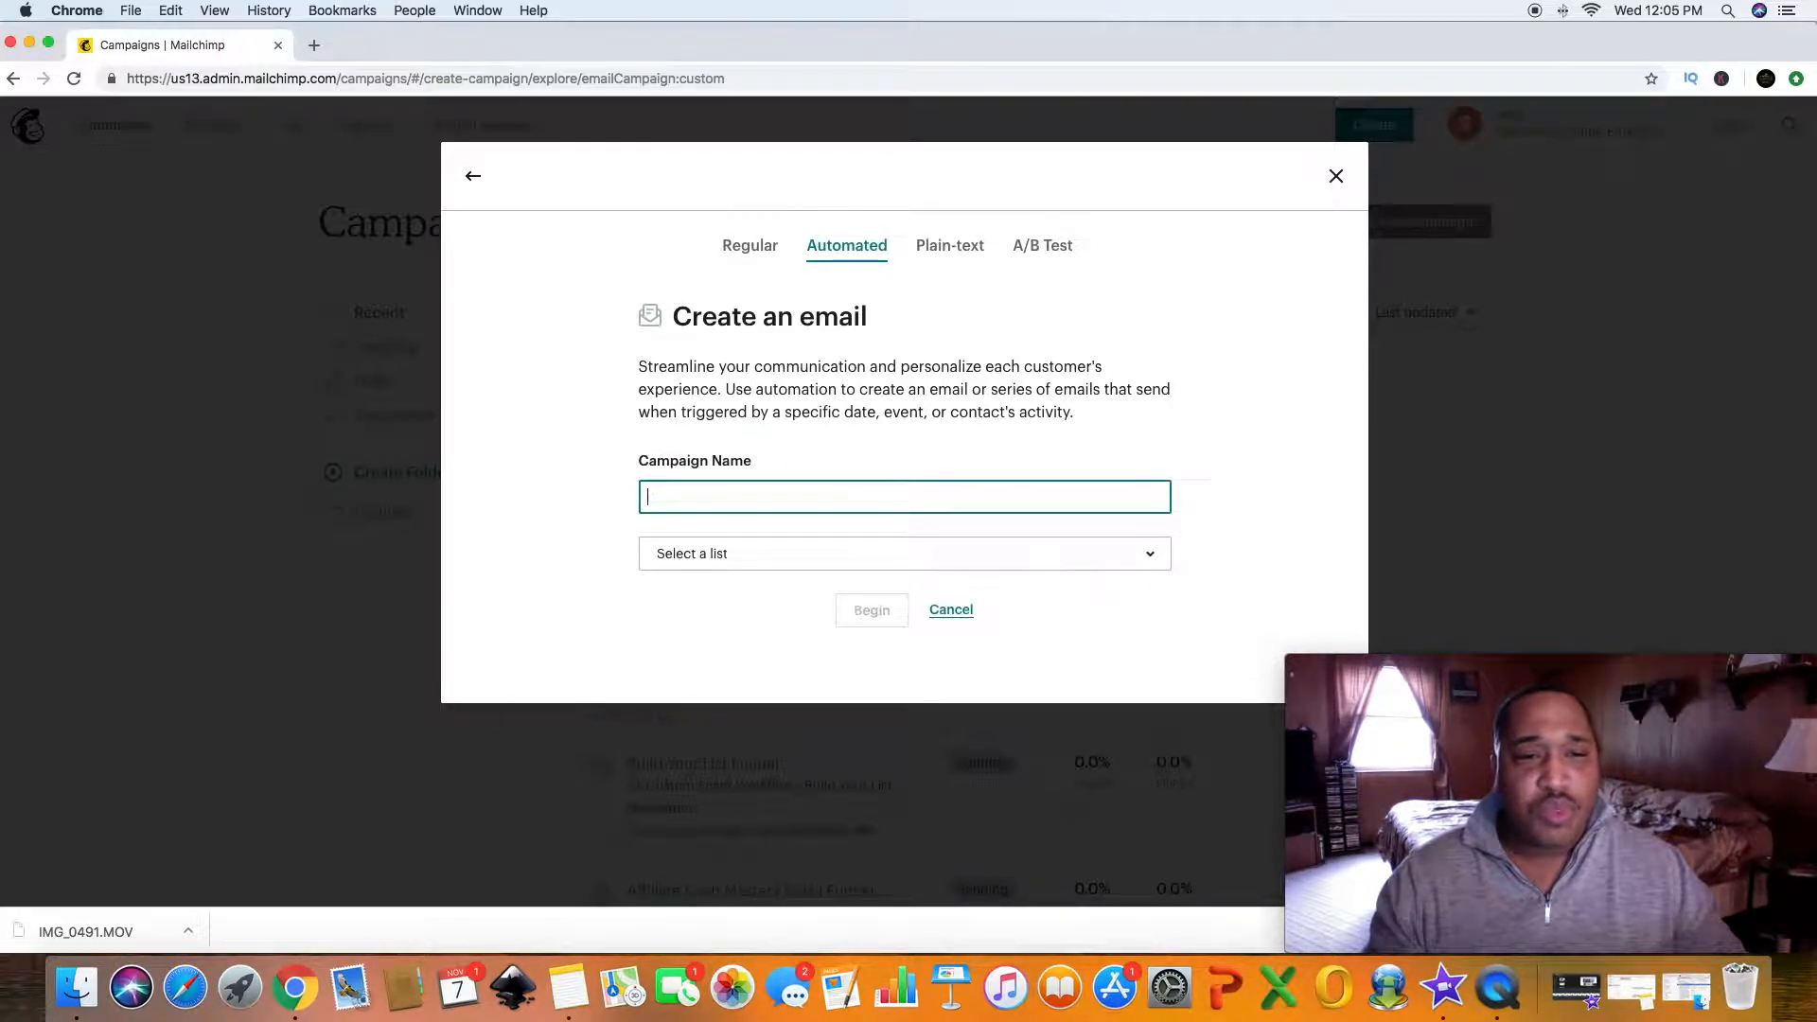
{"action": "type", "text": "Ch"}
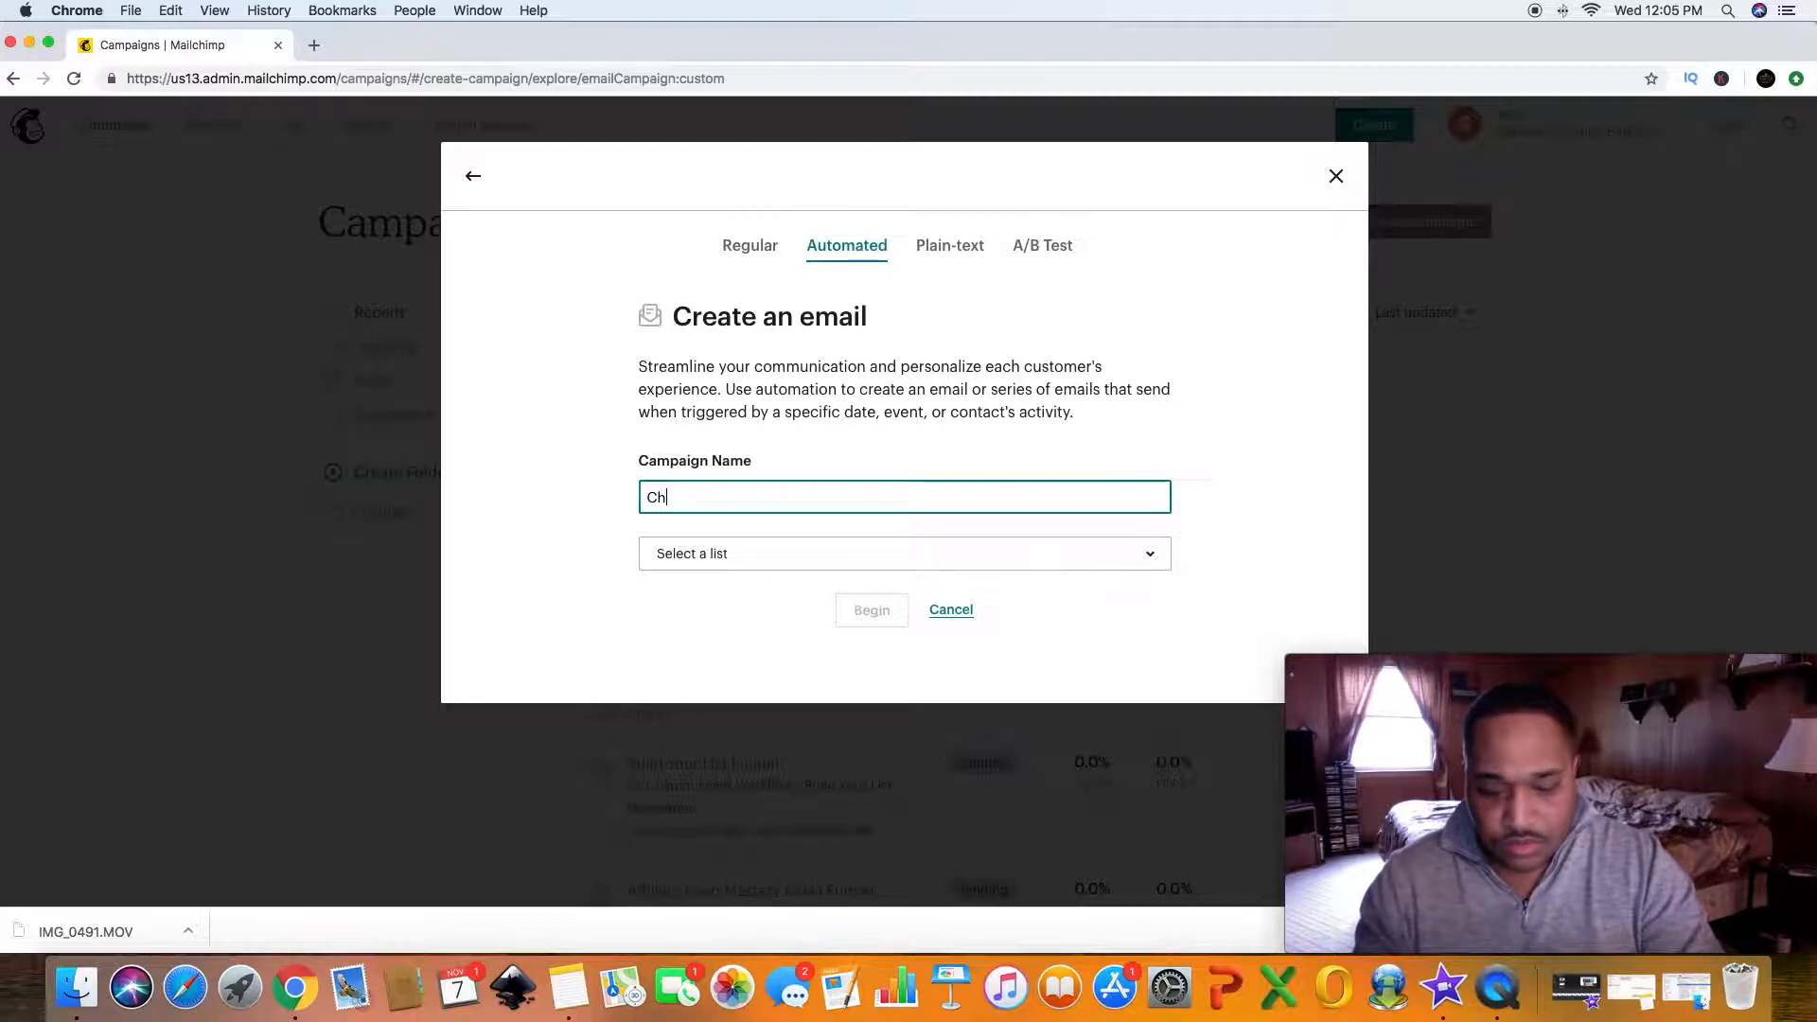
{"action": "type", "text": "eat shs"}
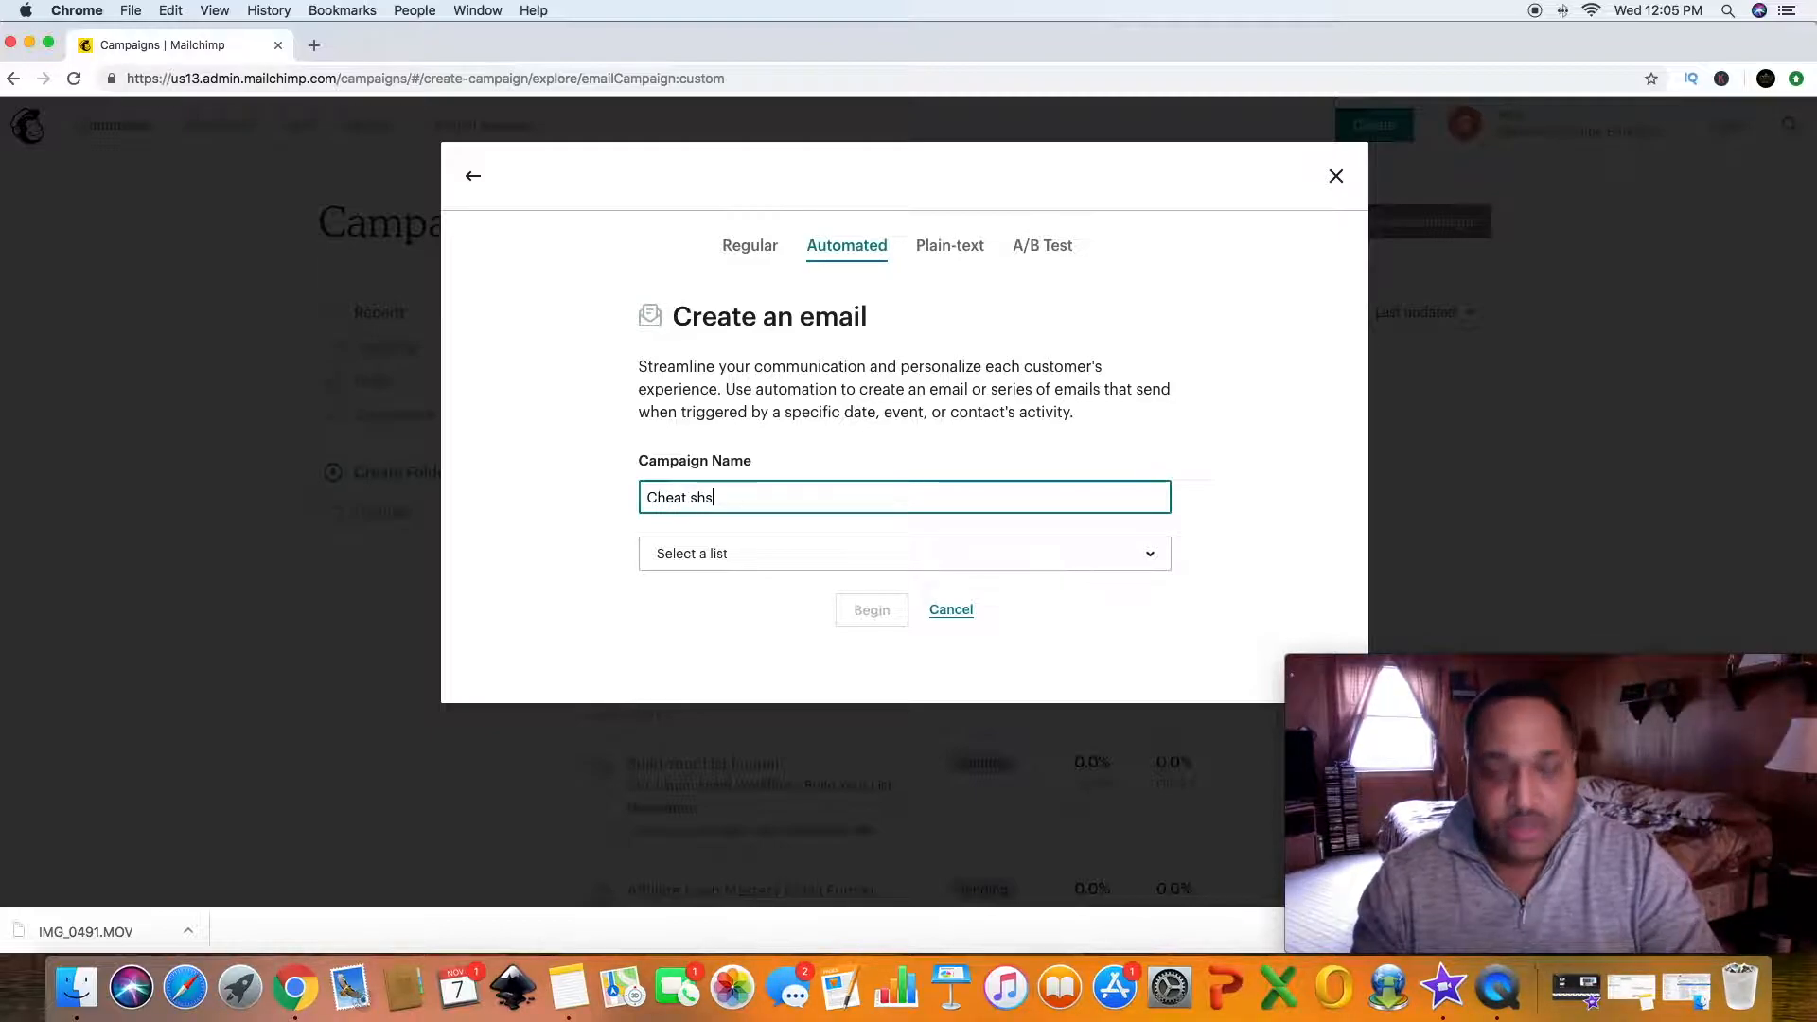
{"action": "key", "text": "BackSpace"}
{"action": "key", "text": "BackSpace"}
{"action": "type", "text": "Sheet "}
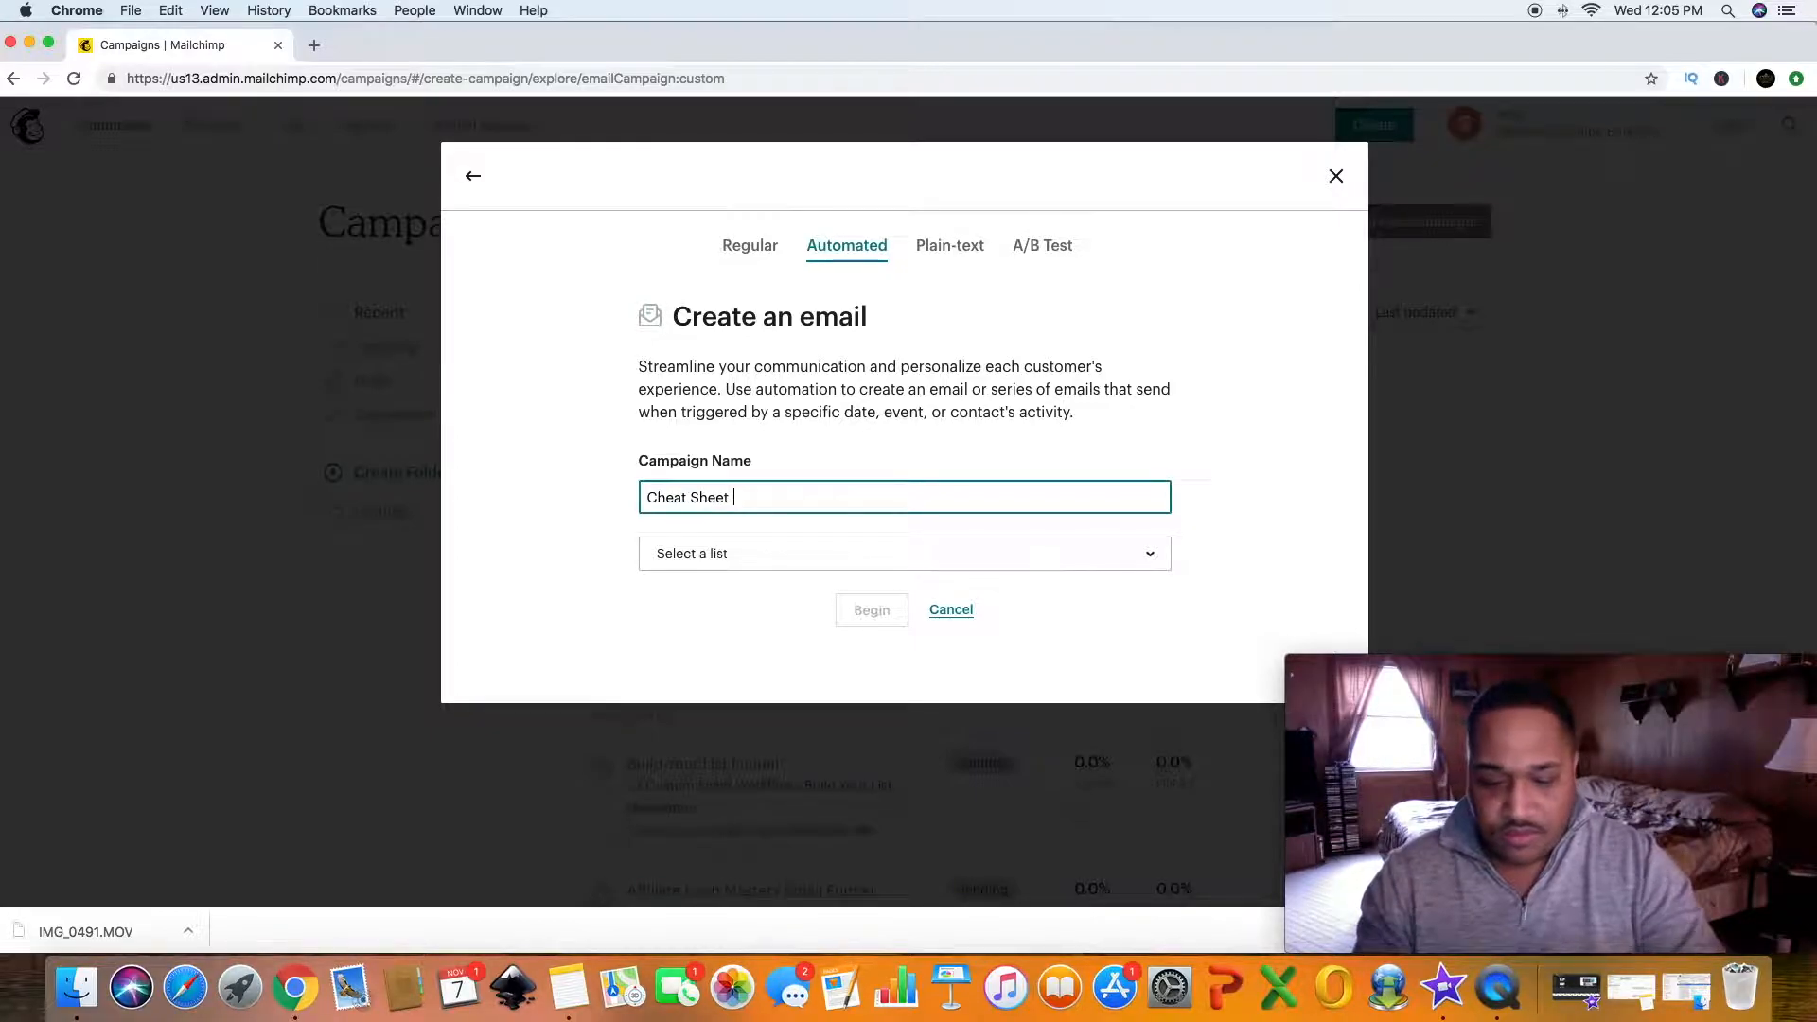
{"action": "type", "text": "For "}
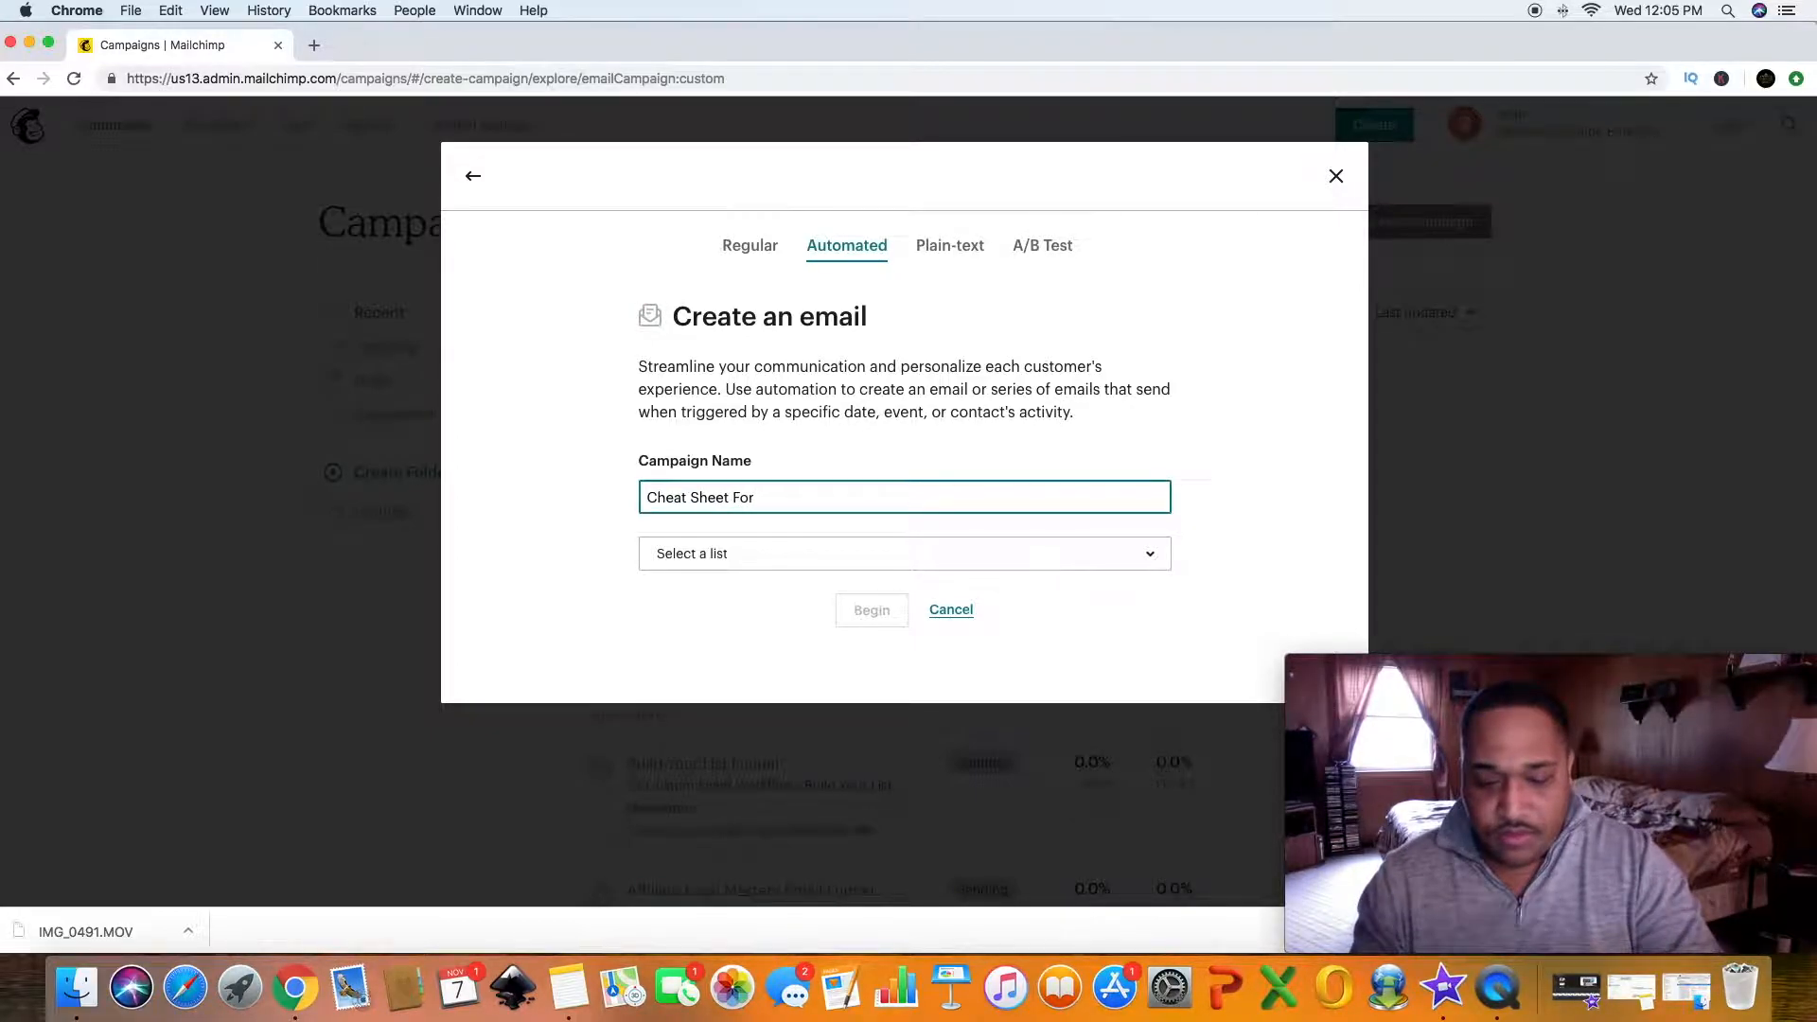
{"action": "type", "text": "New "}
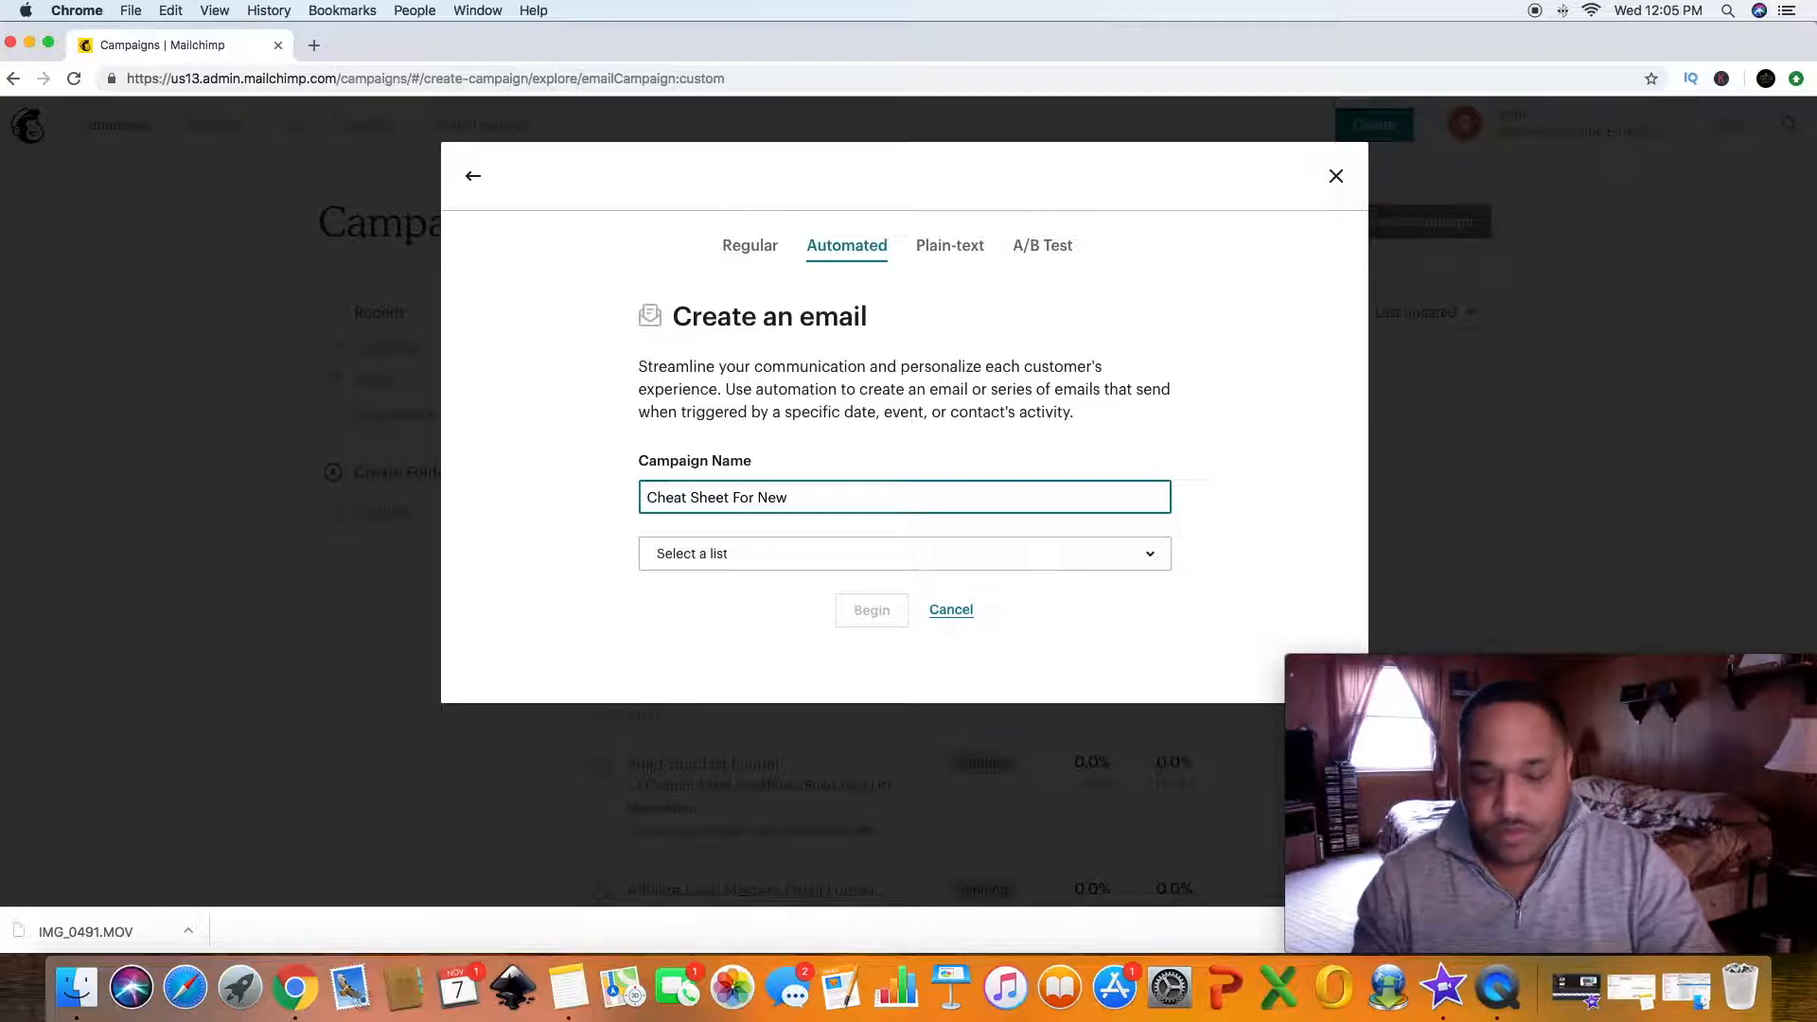
{"action": "type", "text": "Affiliates"}
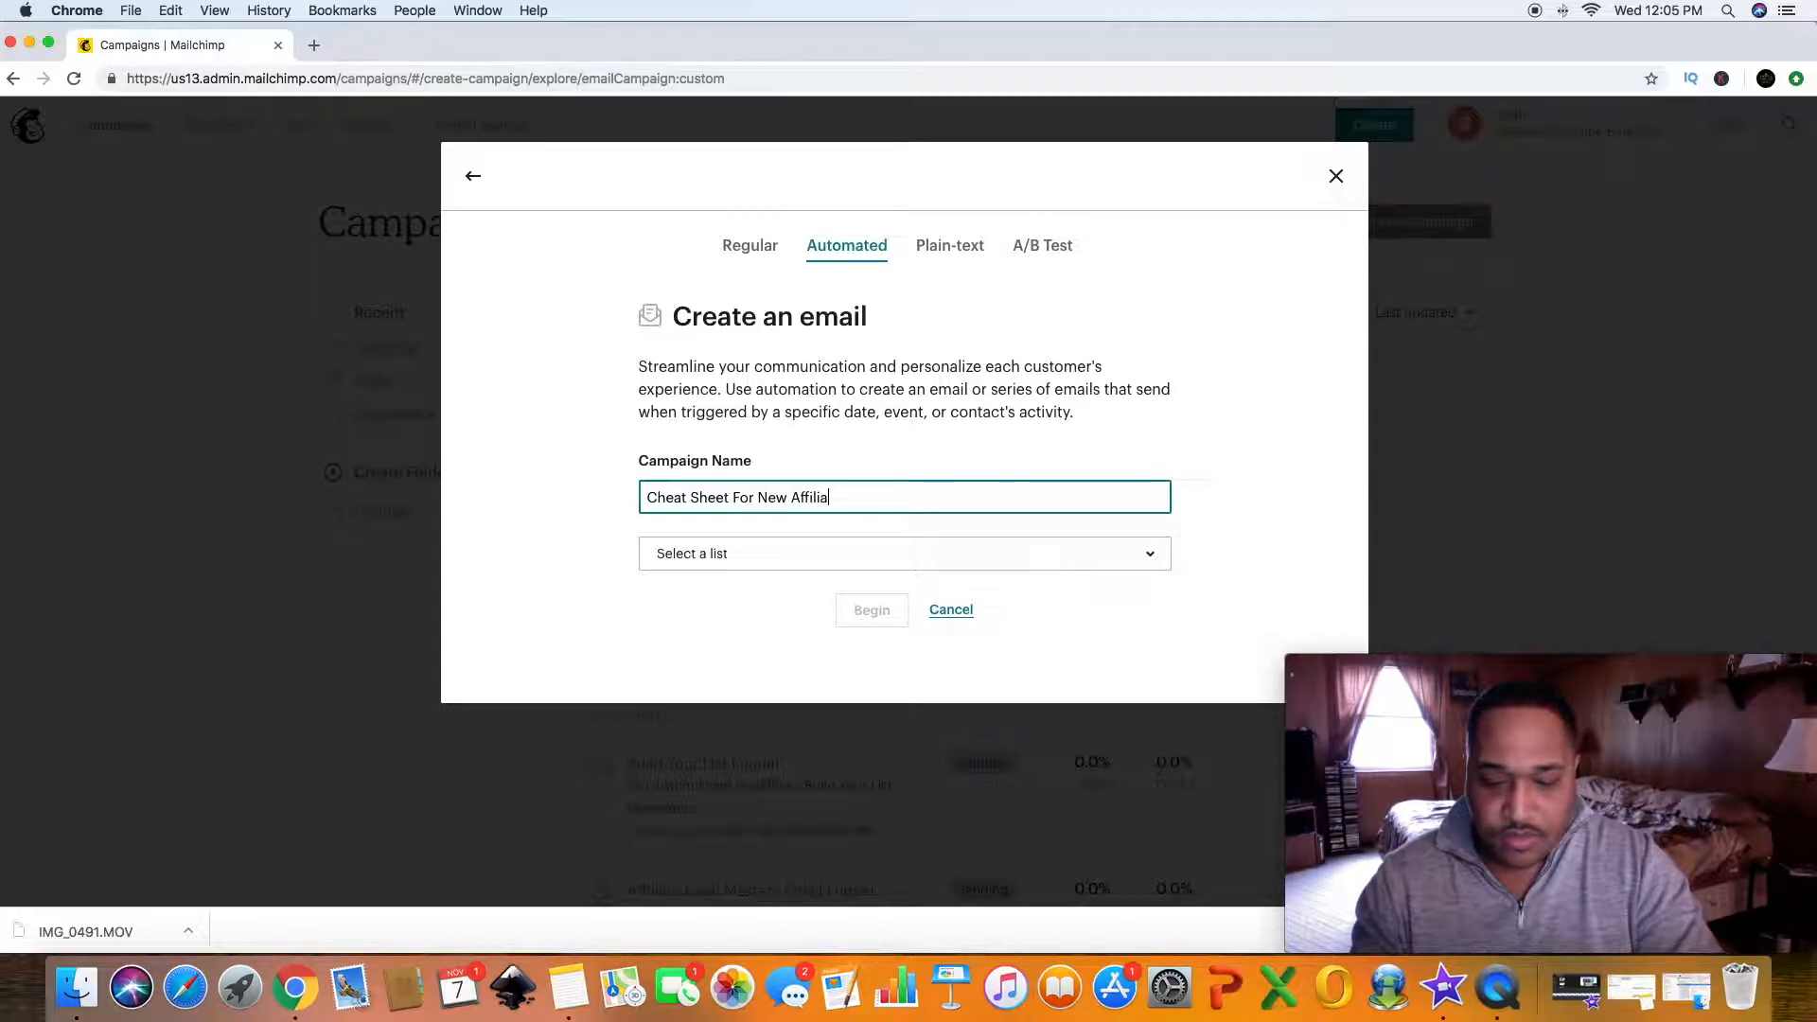
- Choose the Cheat Sheet For New Affiliates list as the campaign's audience and begin building it
{"action": "left_click", "coordinate": [765, 557]}
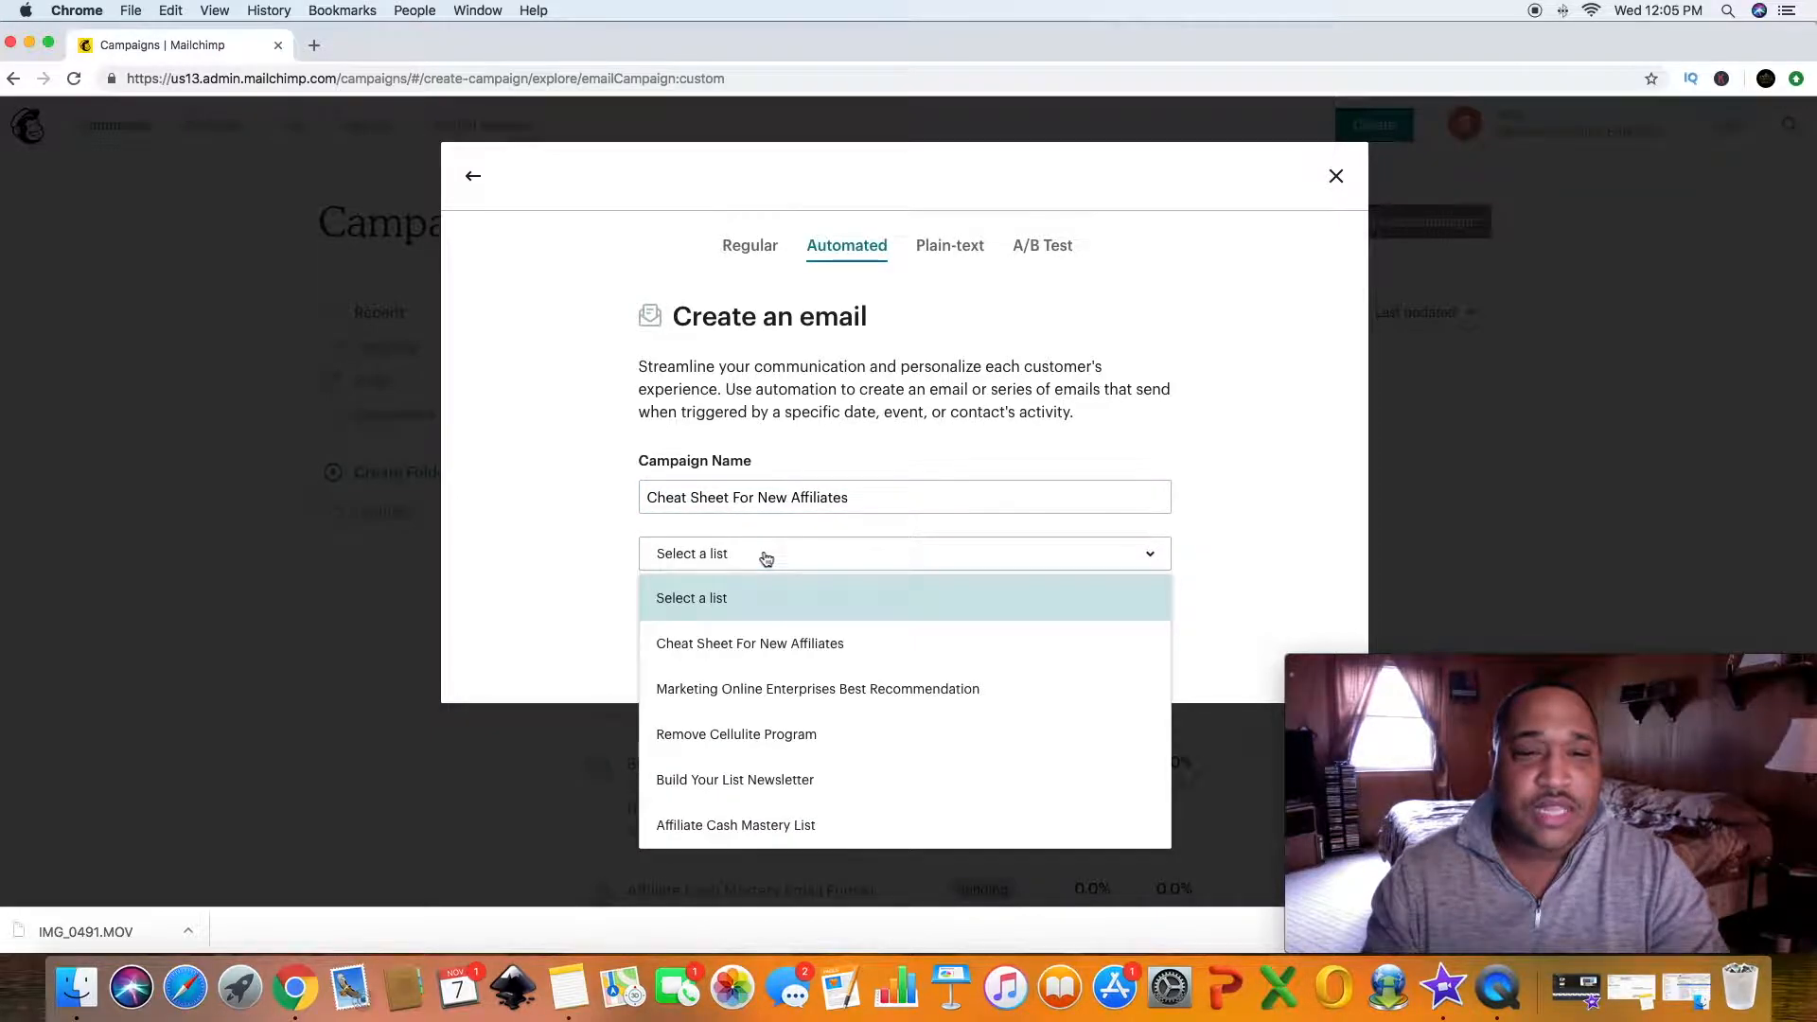
{"action": "left_click", "coordinate": [780, 642]}
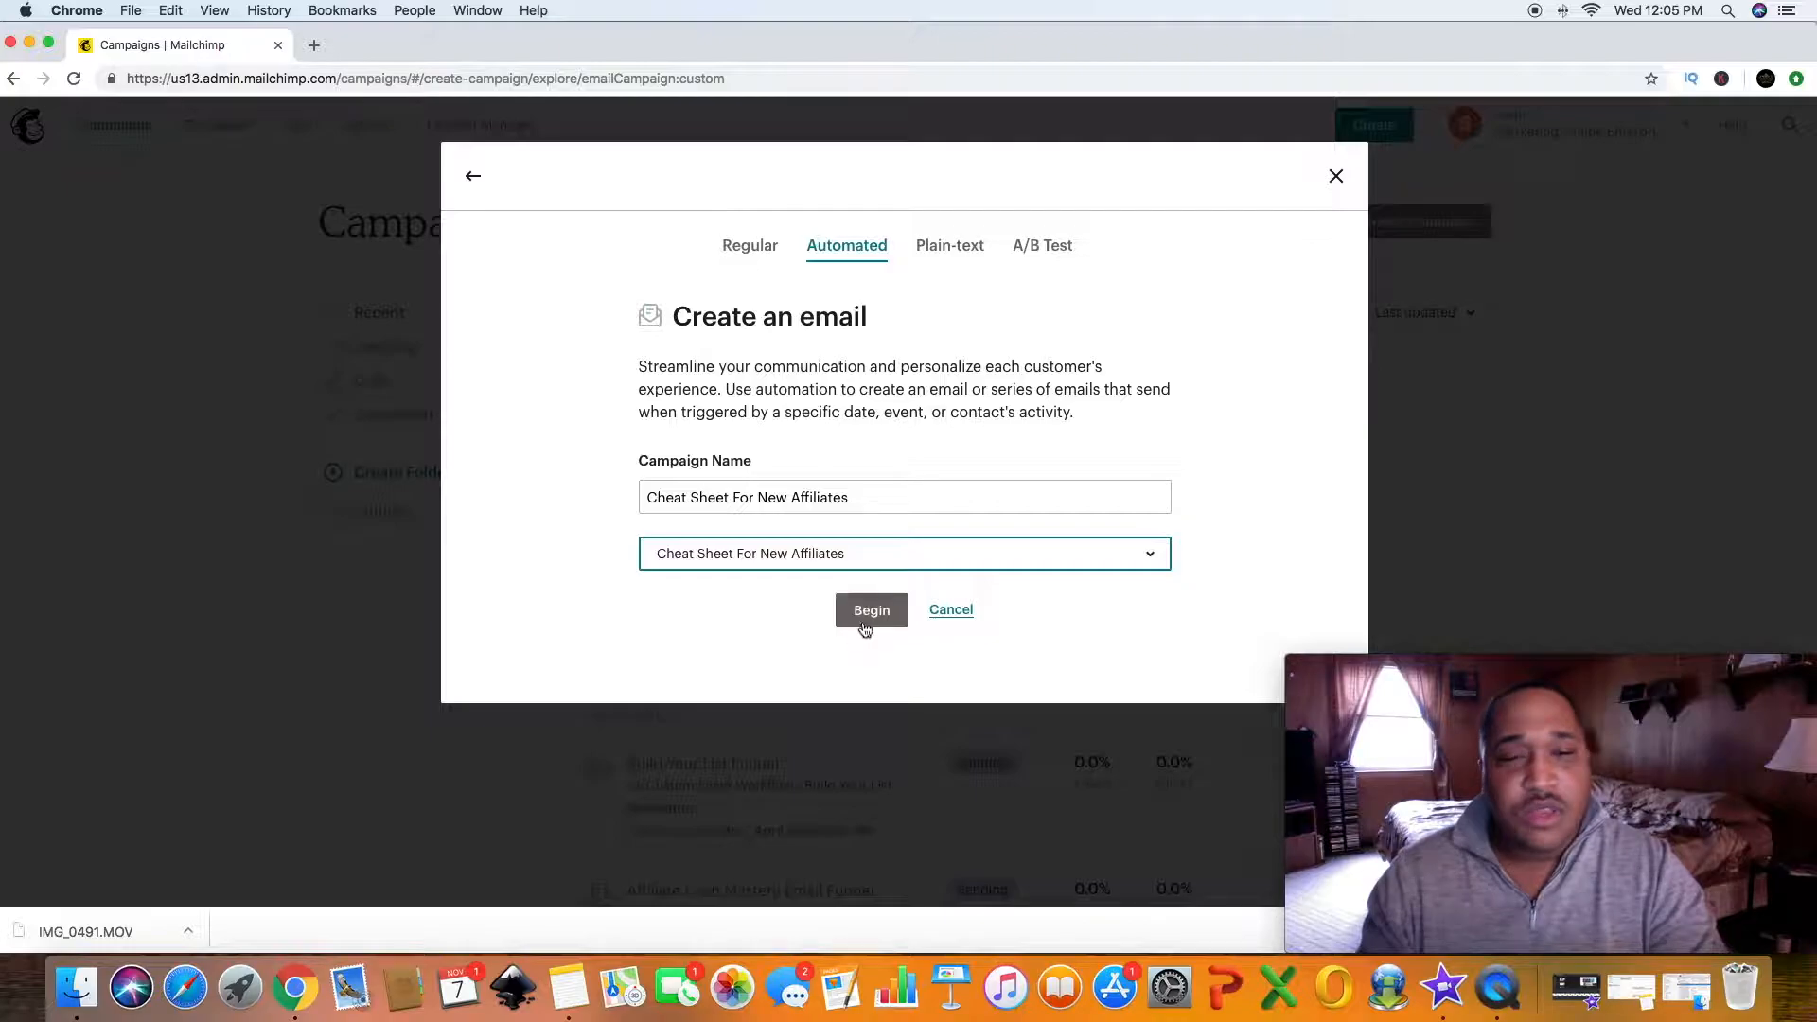
{"action": "left_click", "coordinate": [869, 611]}
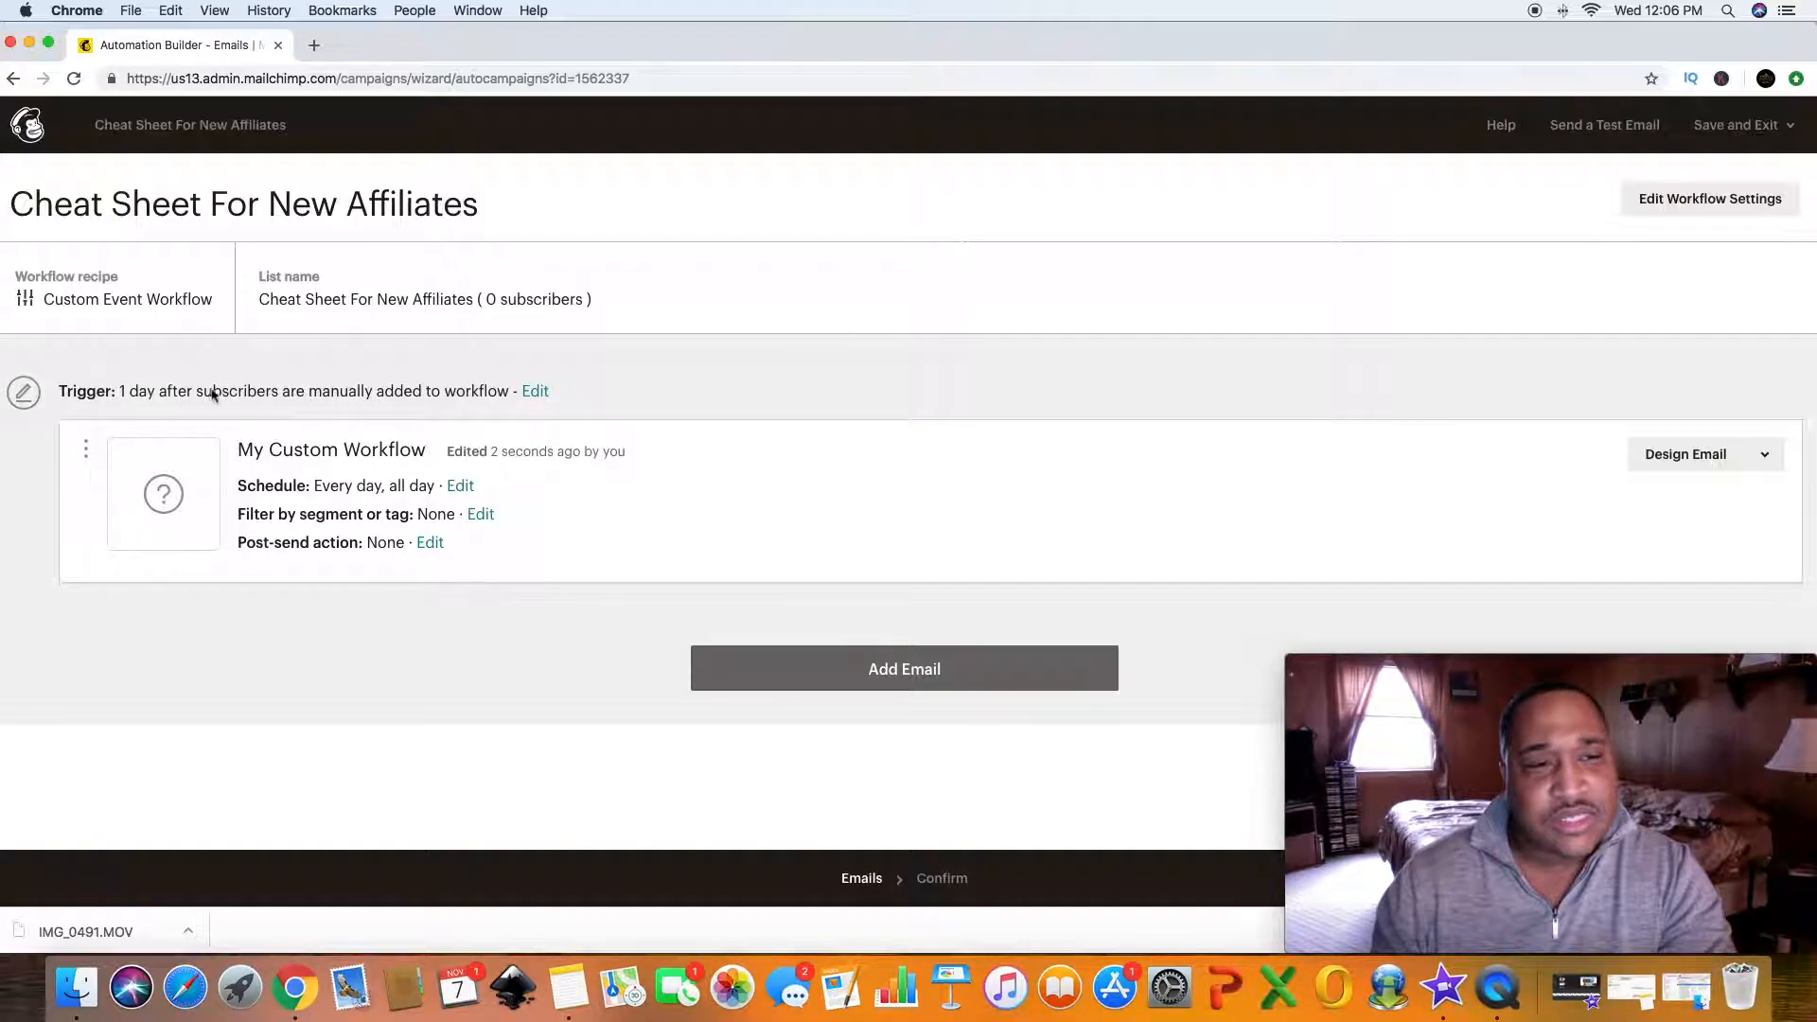
- Change the workflow trigger delay to send immediately after subscribers are manually added
{"action": "left_click", "coordinate": [536, 393]}
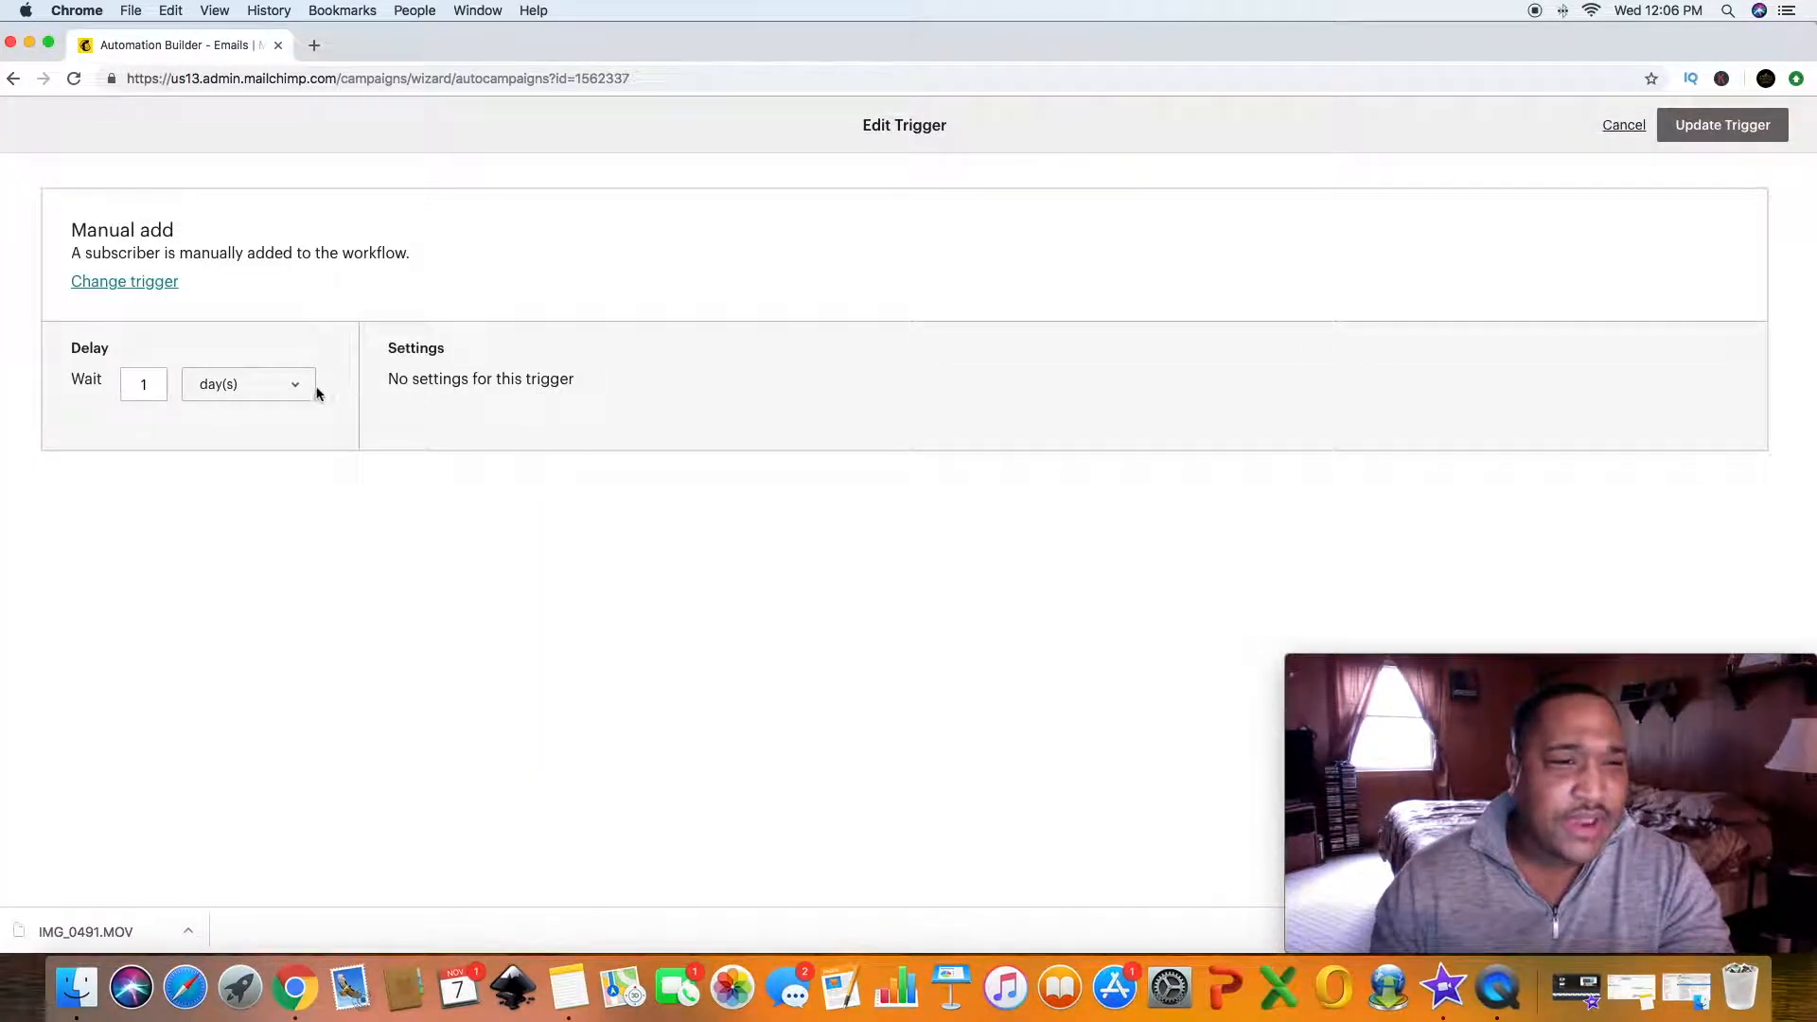
{"action": "left_click", "coordinate": [293, 389]}
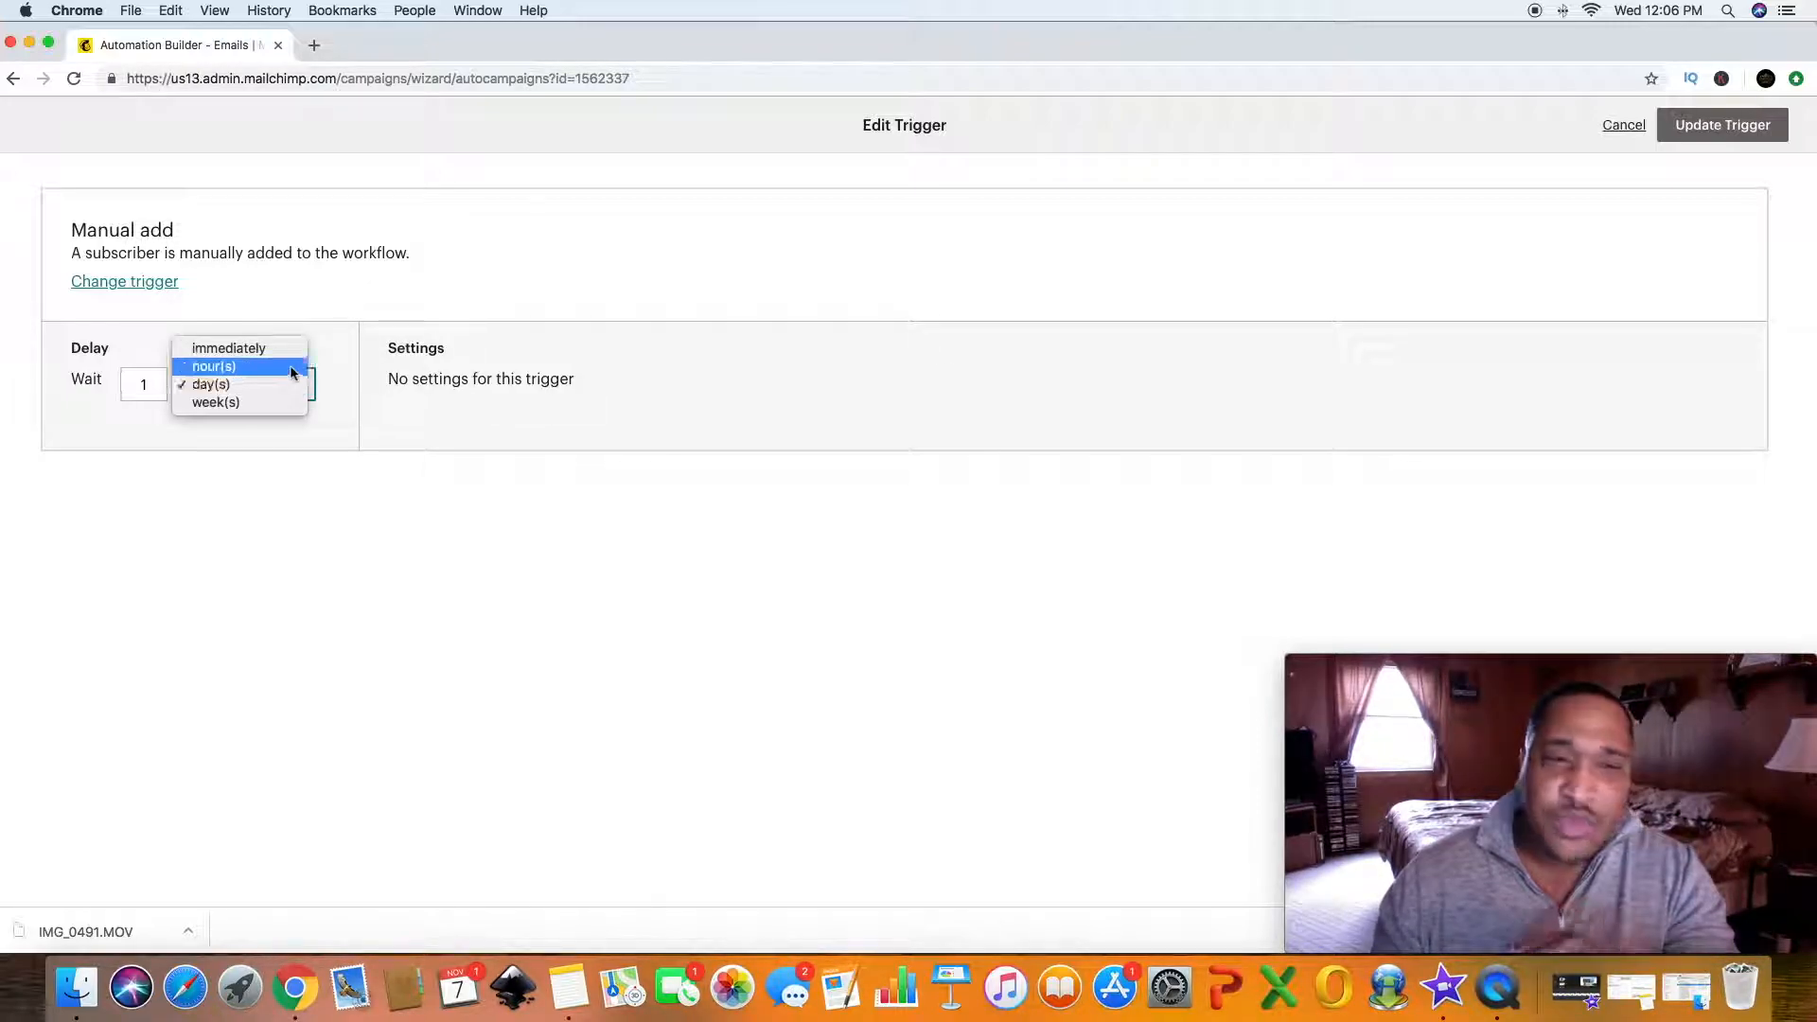
{"action": "left_click", "coordinate": [293, 352]}
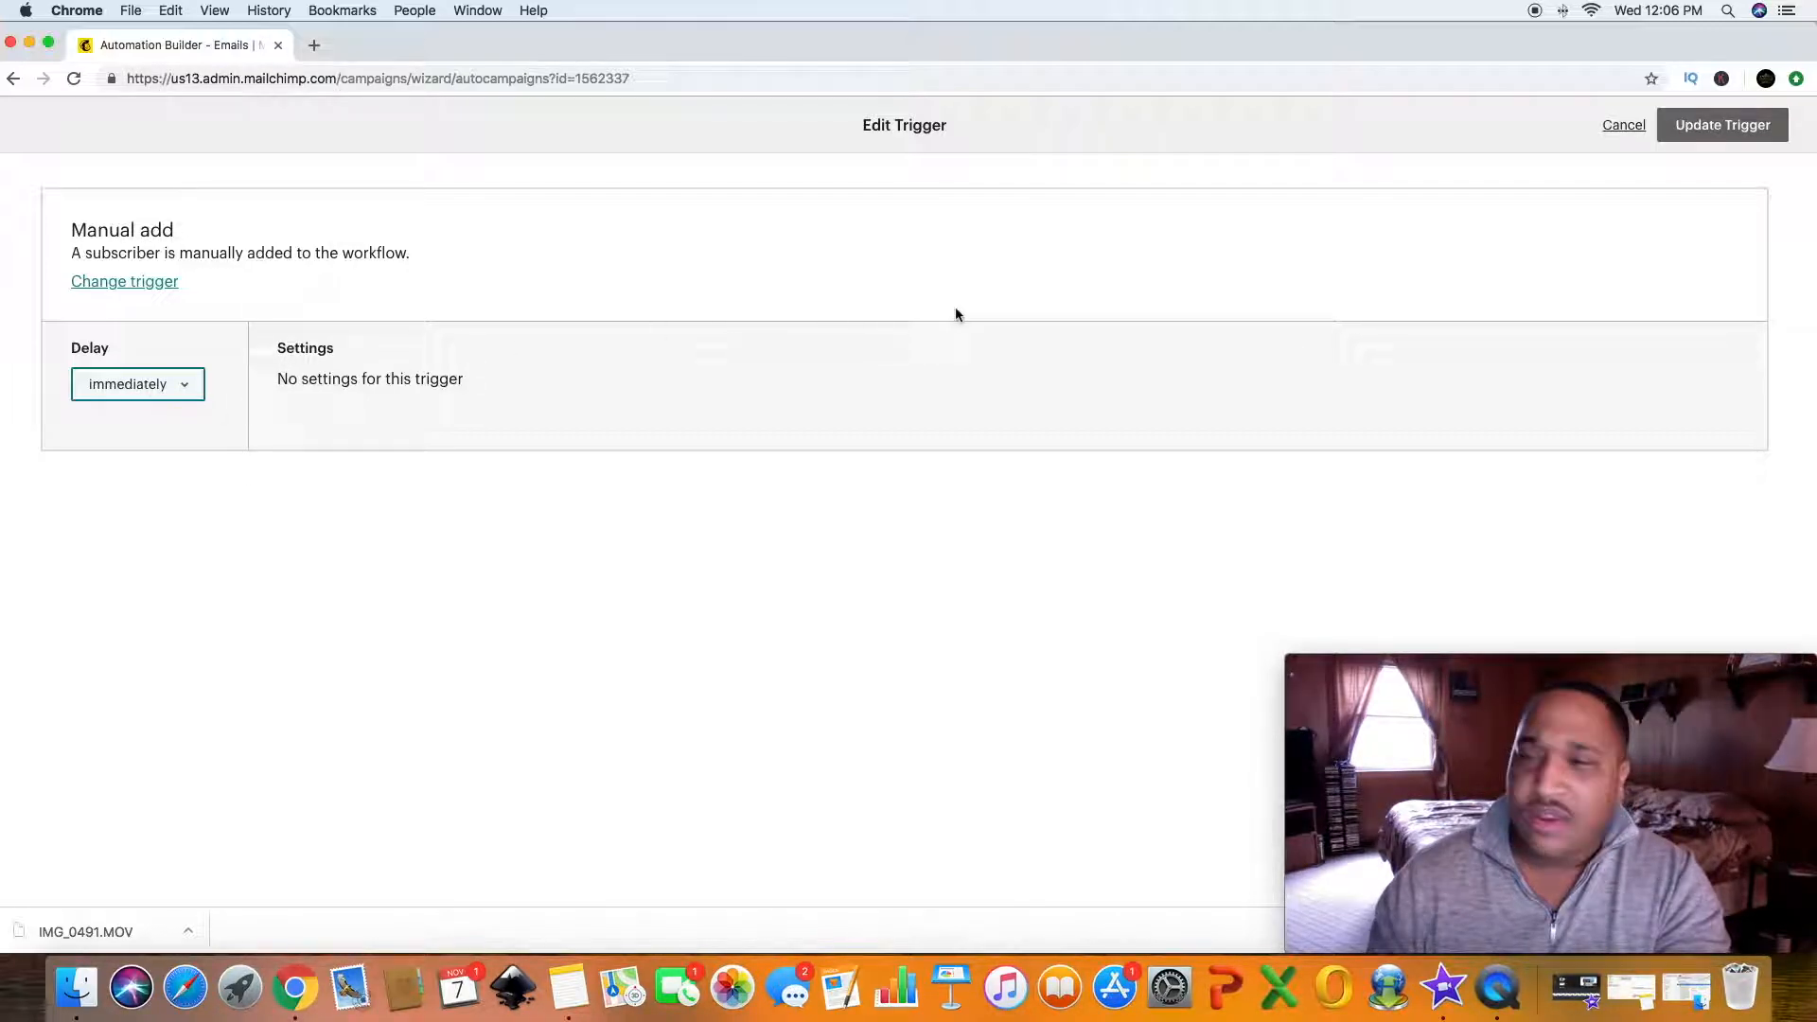
{"action": "left_click", "coordinate": [1733, 124]}
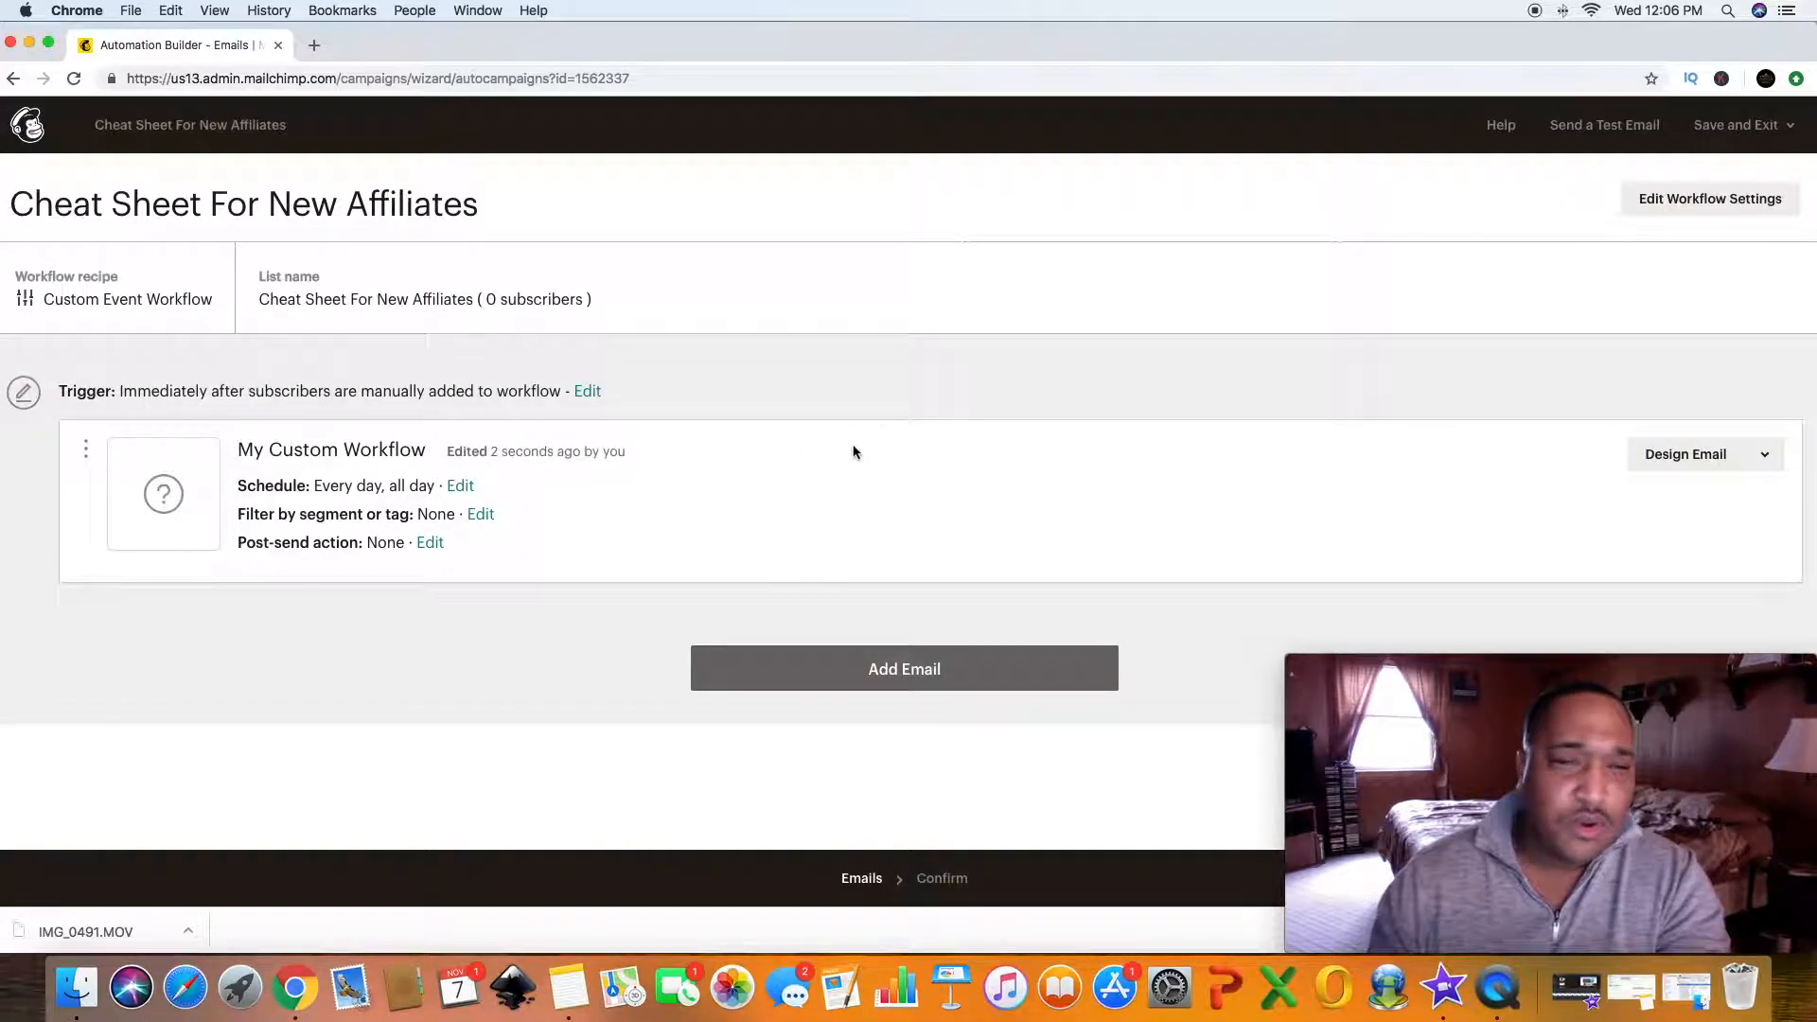
- Open the workflow email's design setup and rename the email "new Affiliate Cheat Sheet Workflow"
{"action": "left_click", "coordinate": [1673, 460]}
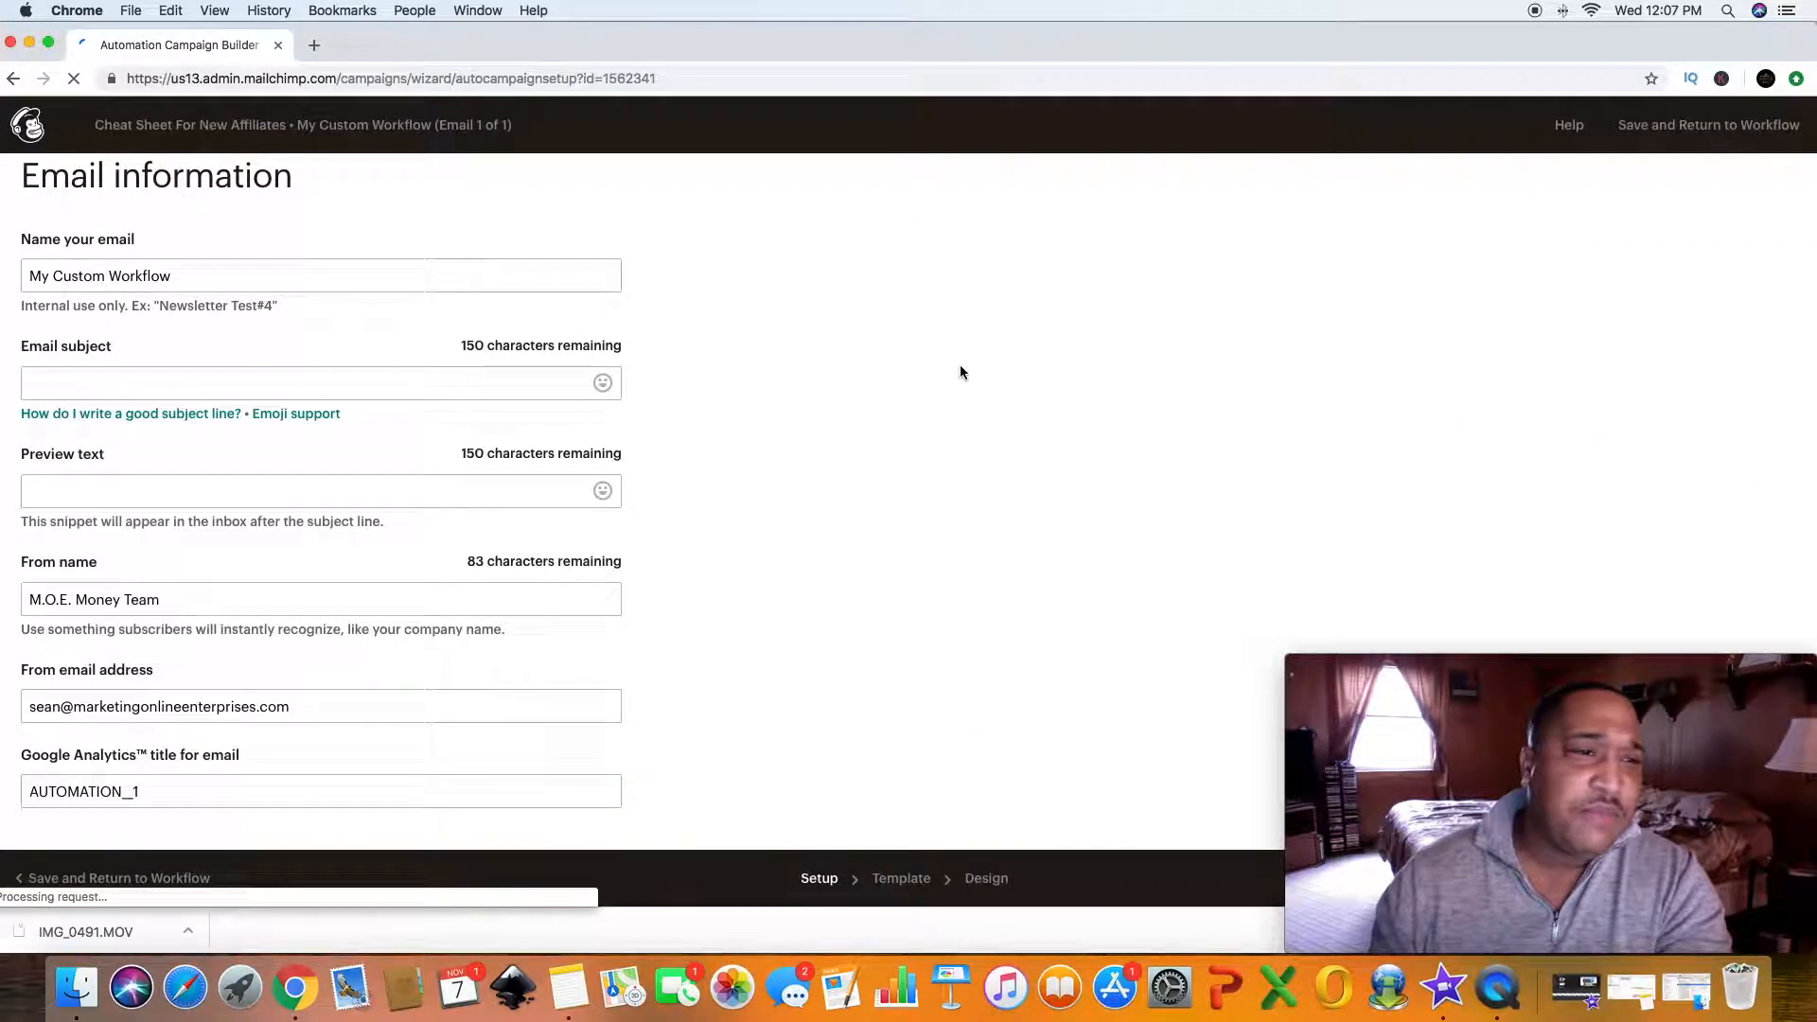
{"action": "left_click", "coordinate": [200, 274]}
{"action": "key", "text": "BackSpace"}
{"action": "key", "text": "BackSpace"}
{"action": "key", "text": "BackSpace"}
{"action": "key", "text": "BackSpace"}
{"action": "key", "text": "BackSpace"}
{"action": "key", "text": "BackSpace"}
{"action": "key", "text": "BackSpace"}
{"action": "key", "text": "BackSpace"}
{"action": "key", "text": "BackSpace"}
{"action": "key", "text": "BackSpace"}
{"action": "key", "text": "BackSpace"}
{"action": "key", "text": "BackSpace"}
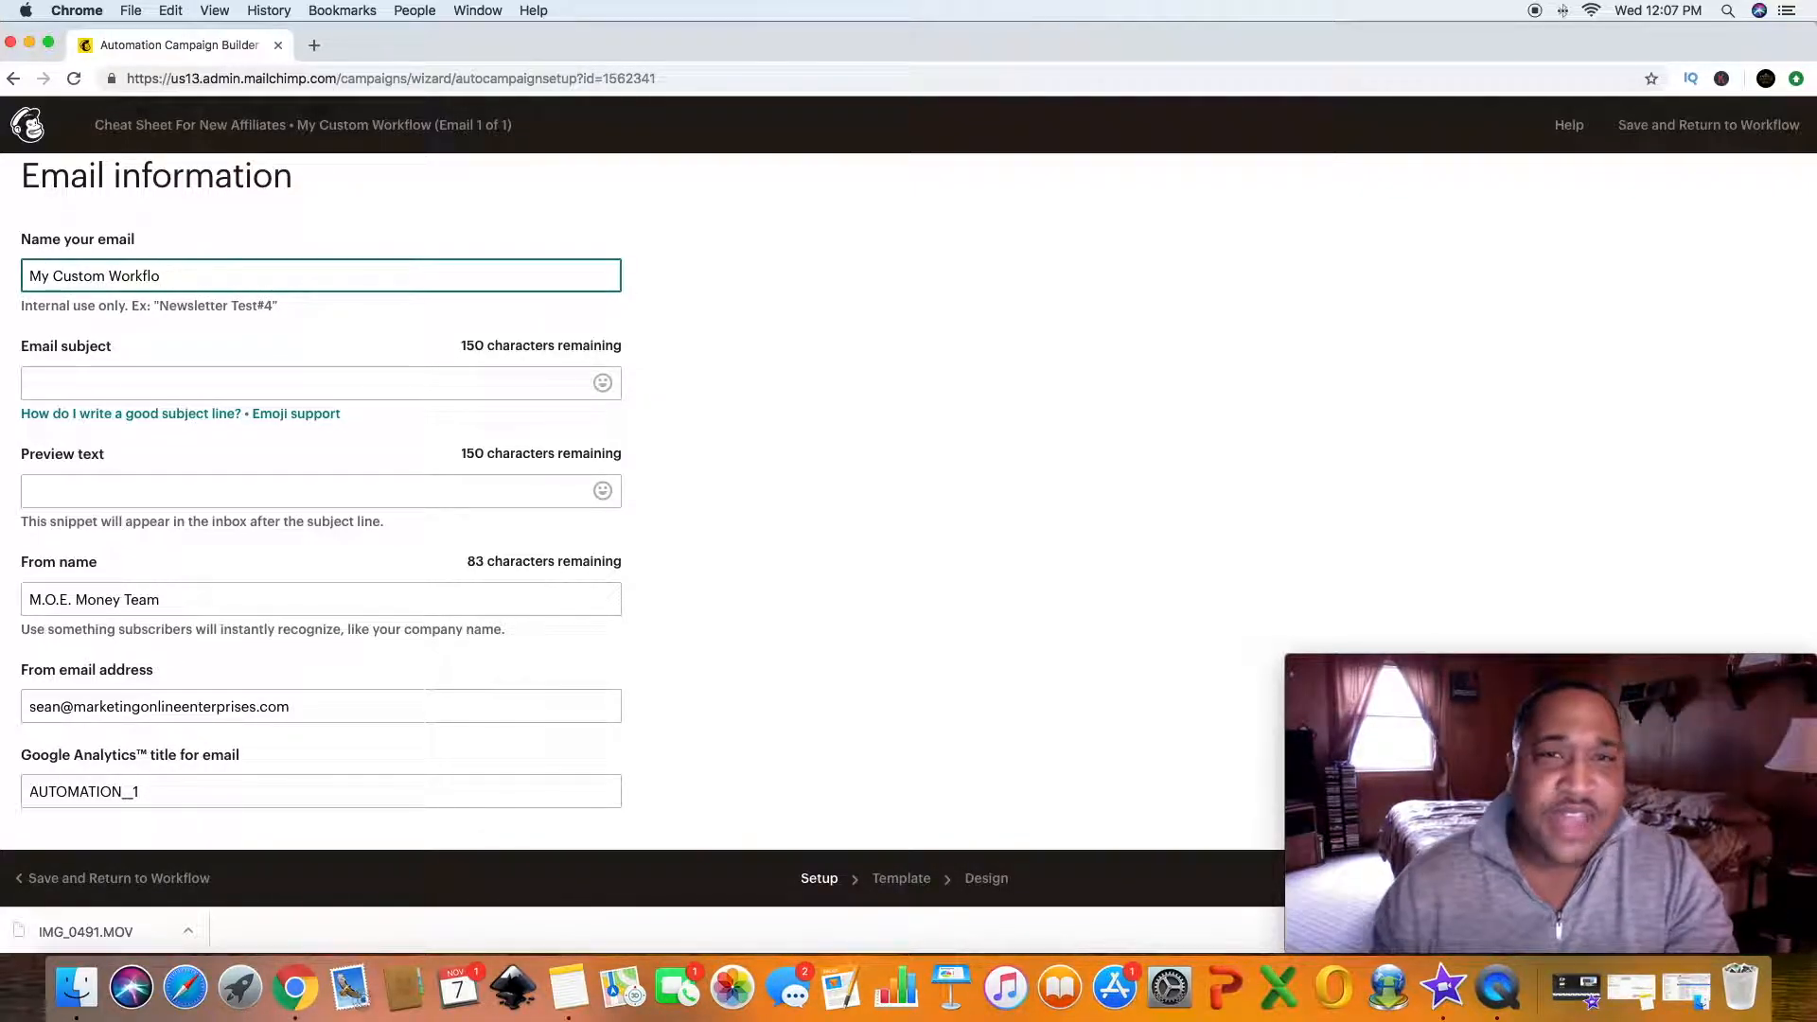
{"action": "key", "text": "BackSpace"}
{"action": "key", "text": "BackSpace"}
{"action": "key", "text": "BackSpace"}
{"action": "key", "text": "BackSpace"}
{"action": "key", "text": "BackSpace"}
{"action": "key", "text": "BackSpace"}
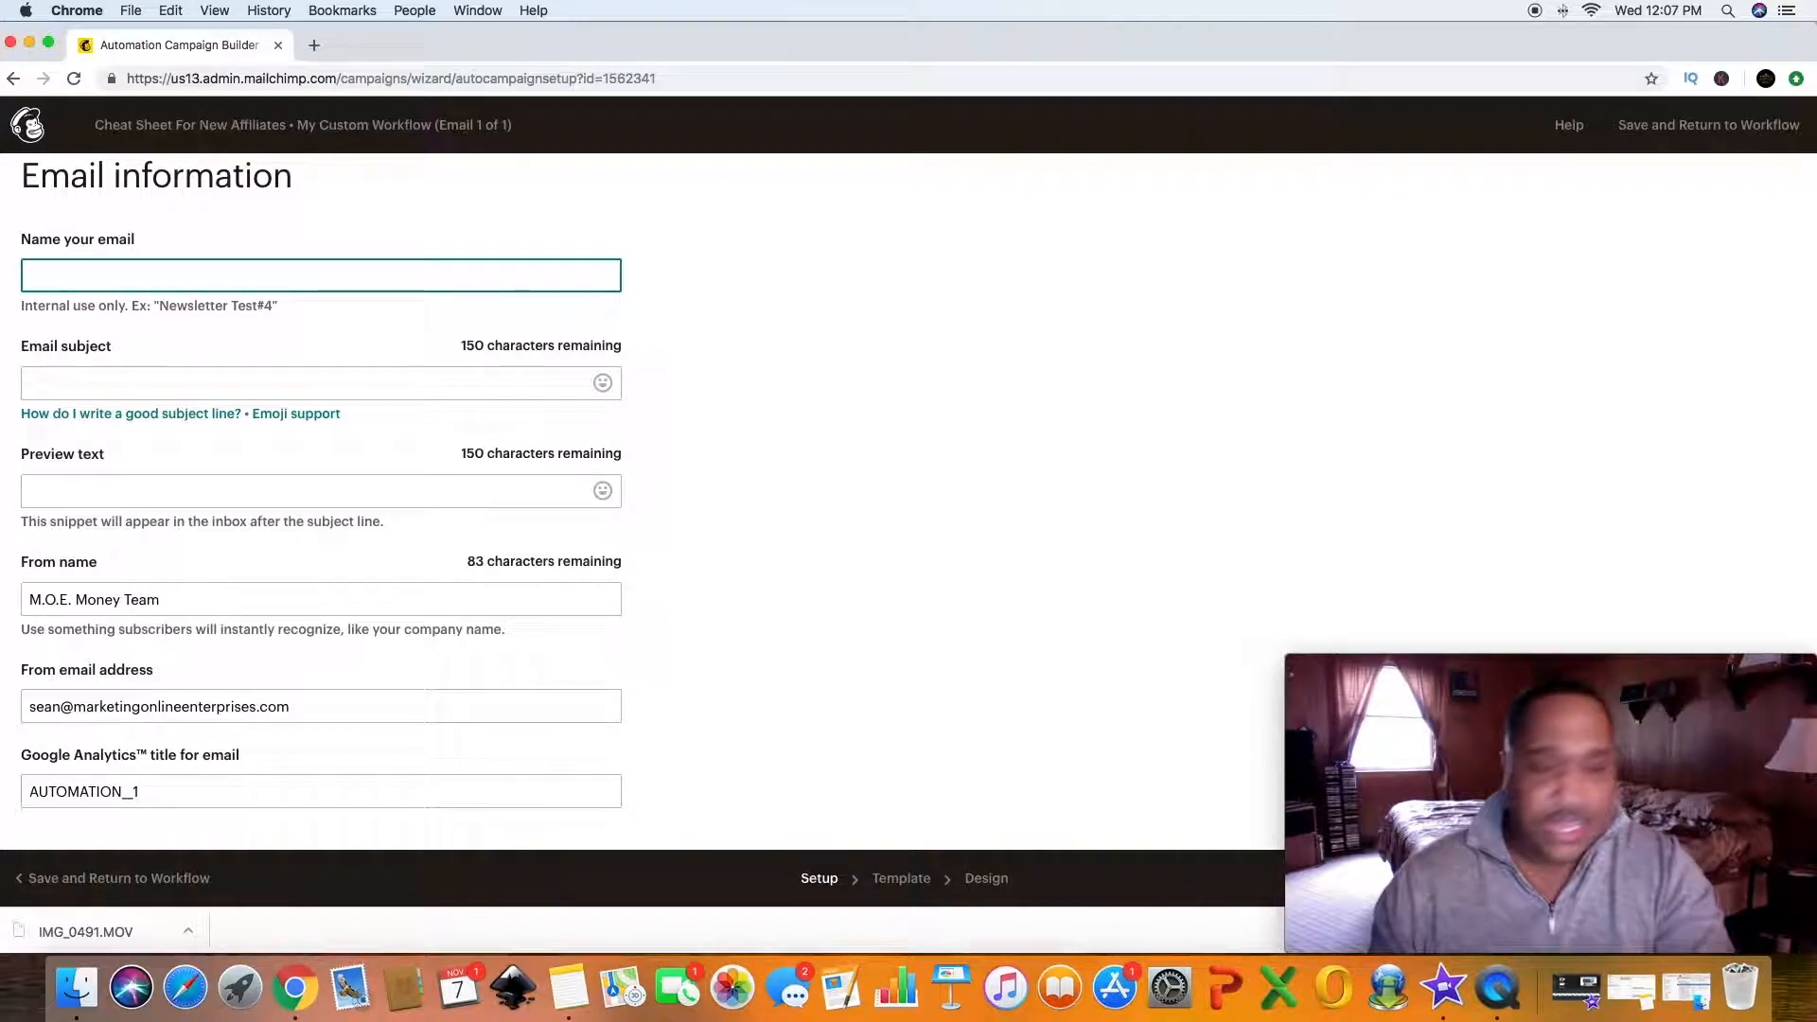
{"action": "type", "text": "new "}
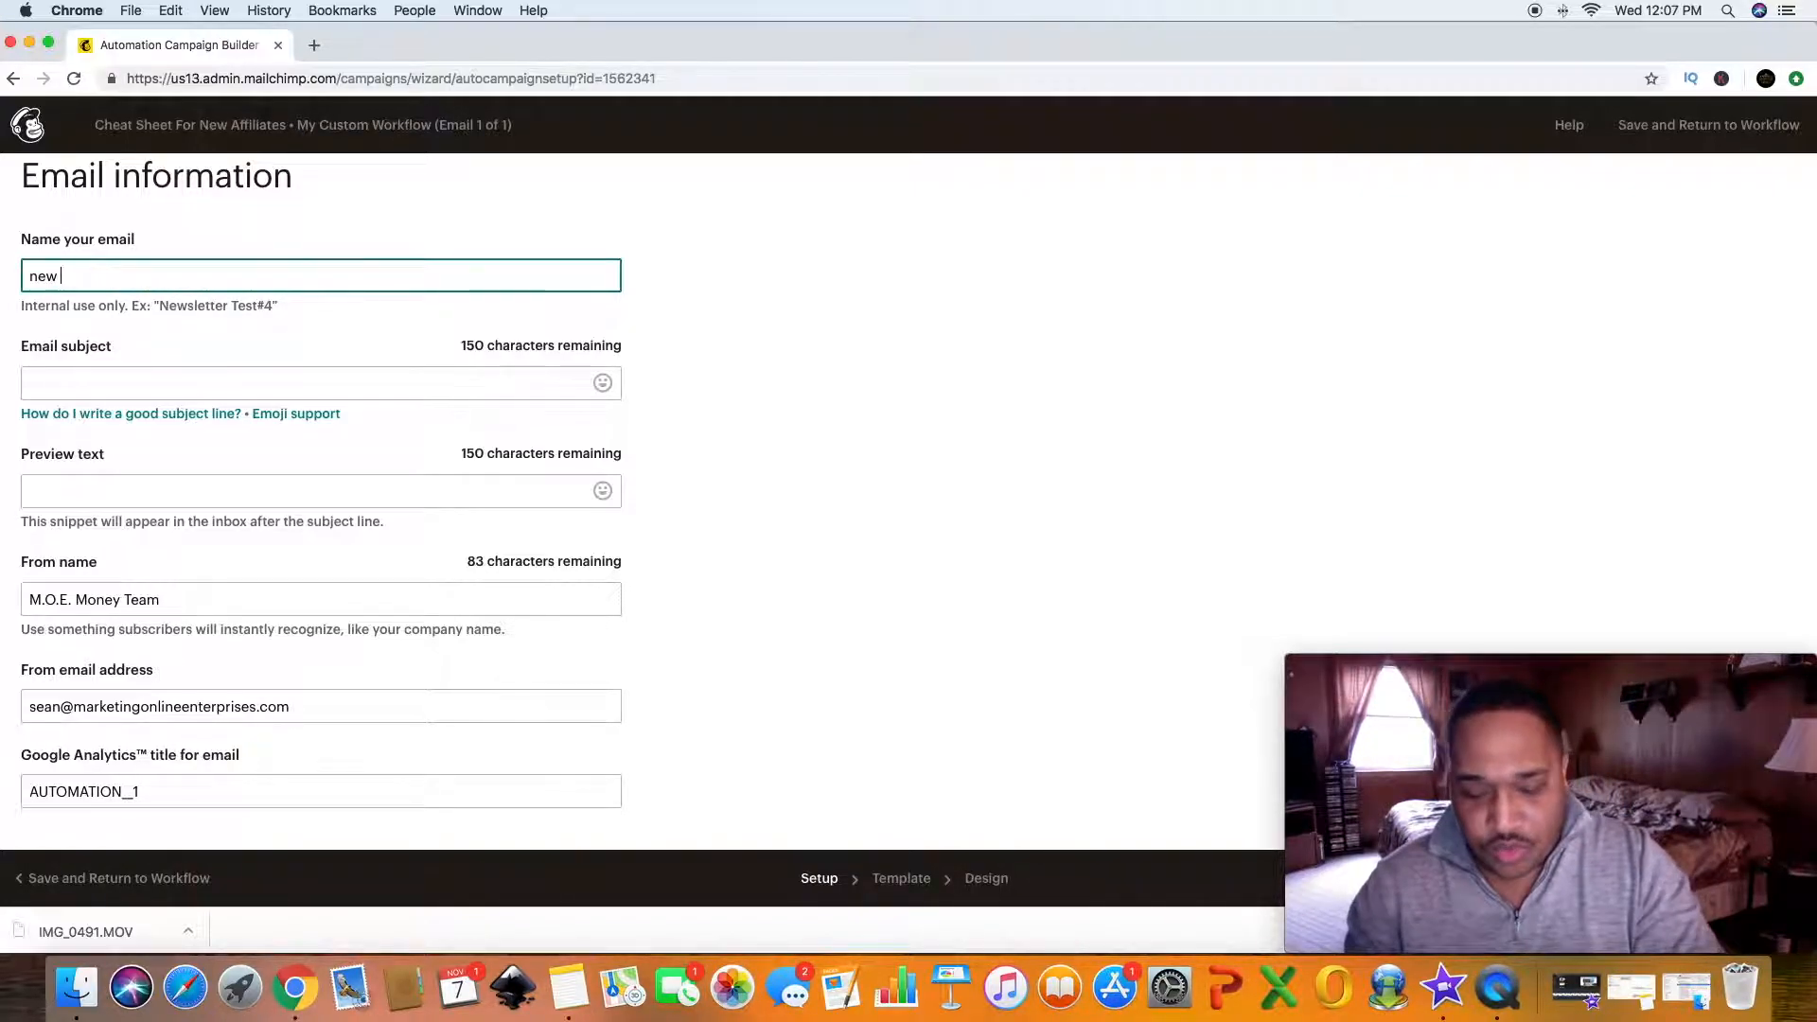
{"action": "type", "text": "Affilait"}
{"action": "type", "text": "e"}
{"action": "key", "text": "BackSpace"}
{"action": "key", "text": "BackSpace"}
{"action": "key", "text": "BackSpace"}
{"action": "type", "text": "ate Chea"}
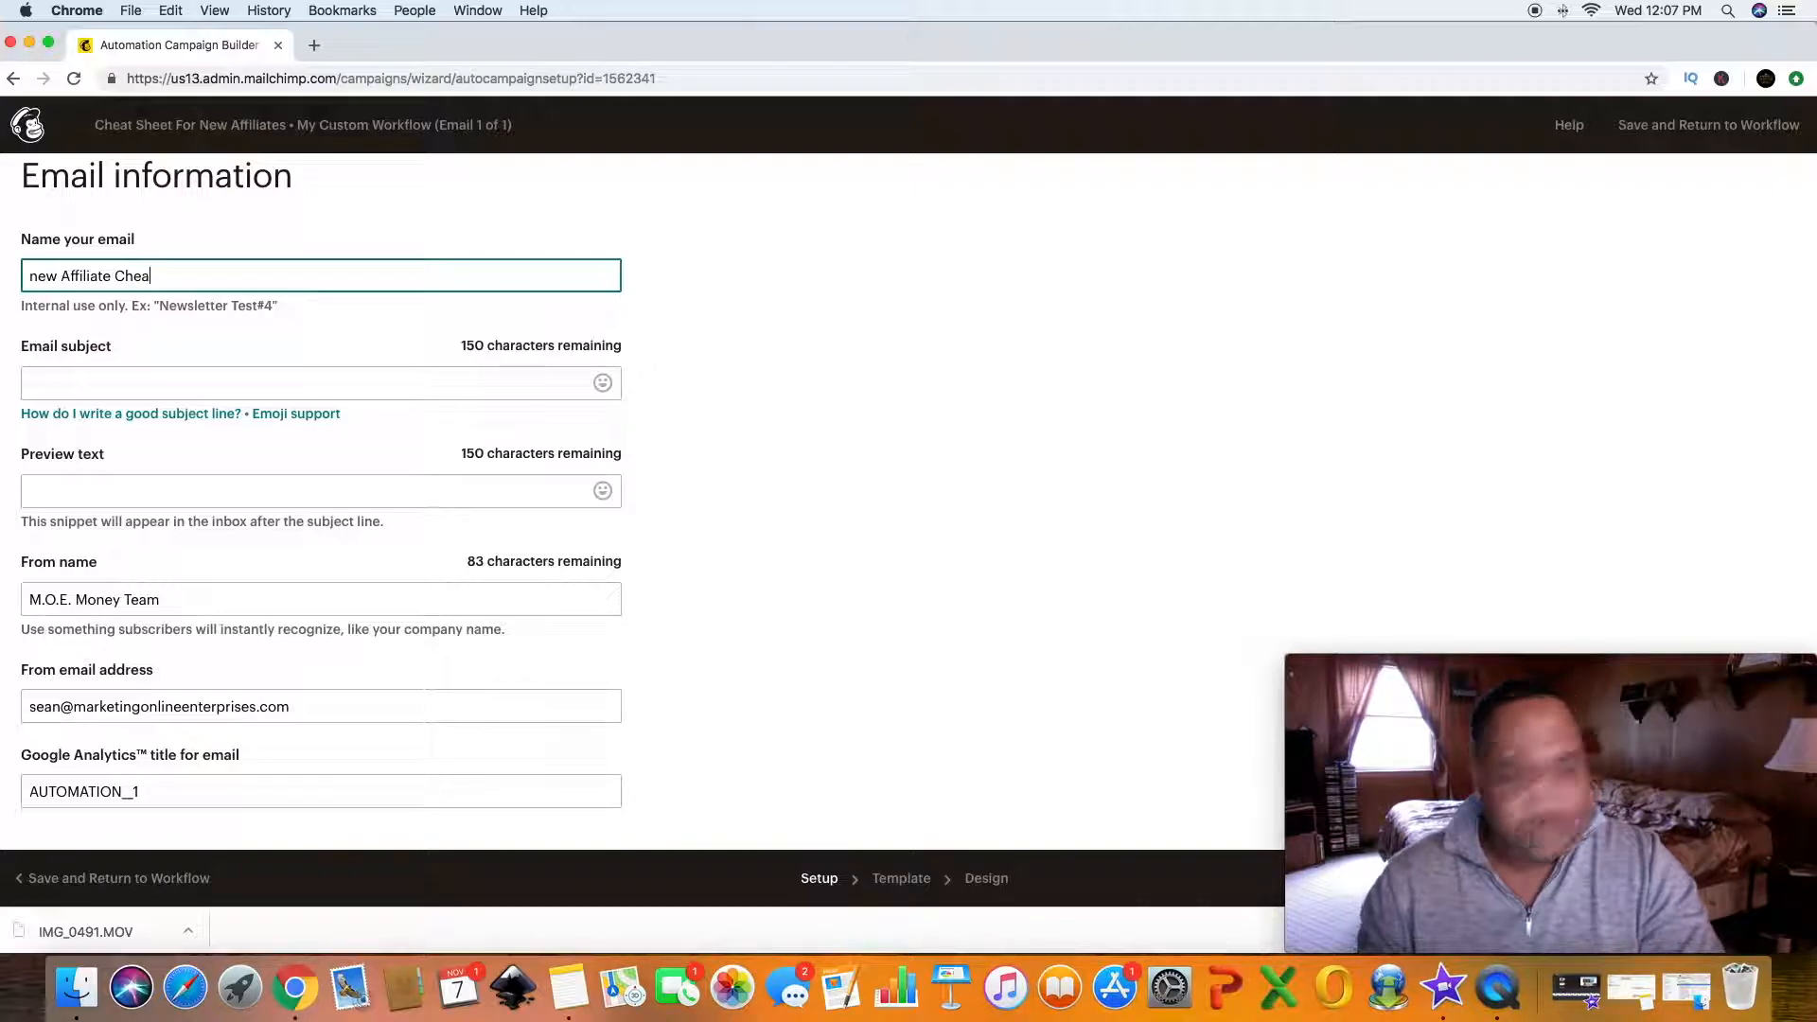
{"action": "type", "text": "S"}
{"action": "key", "text": "BackSpace"}
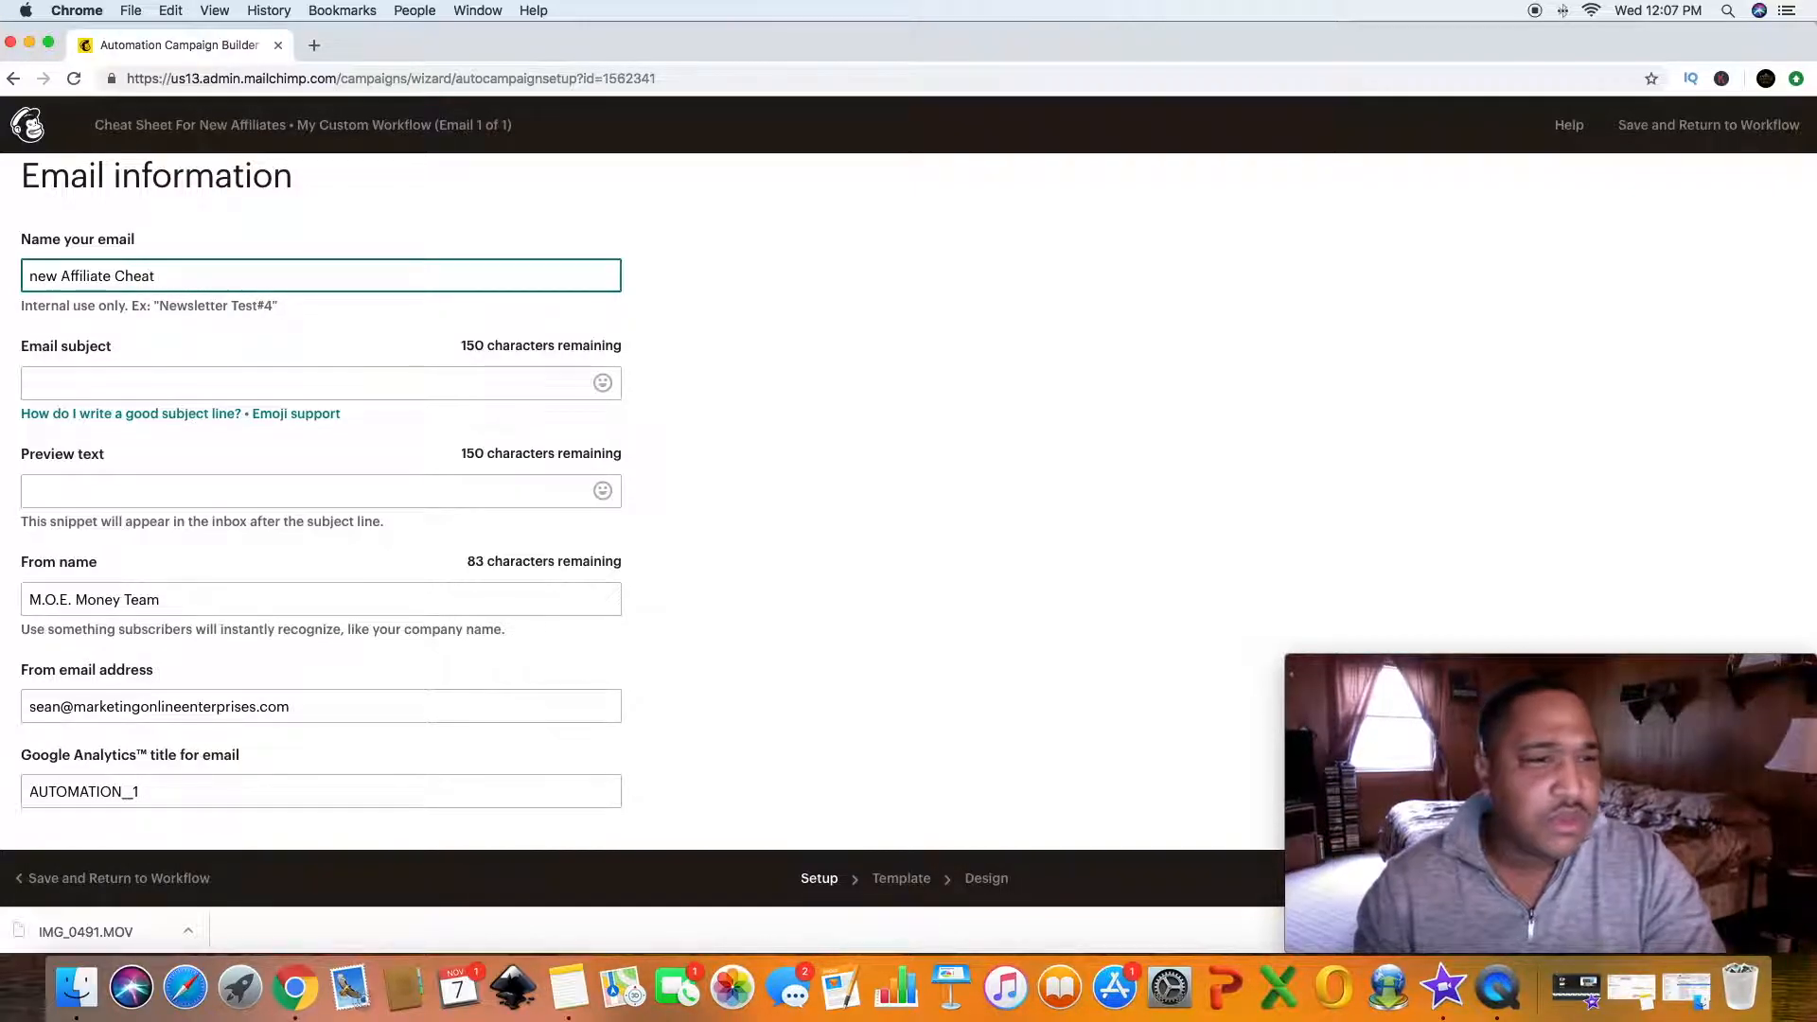
{"action": "type", "text": "Shee"}
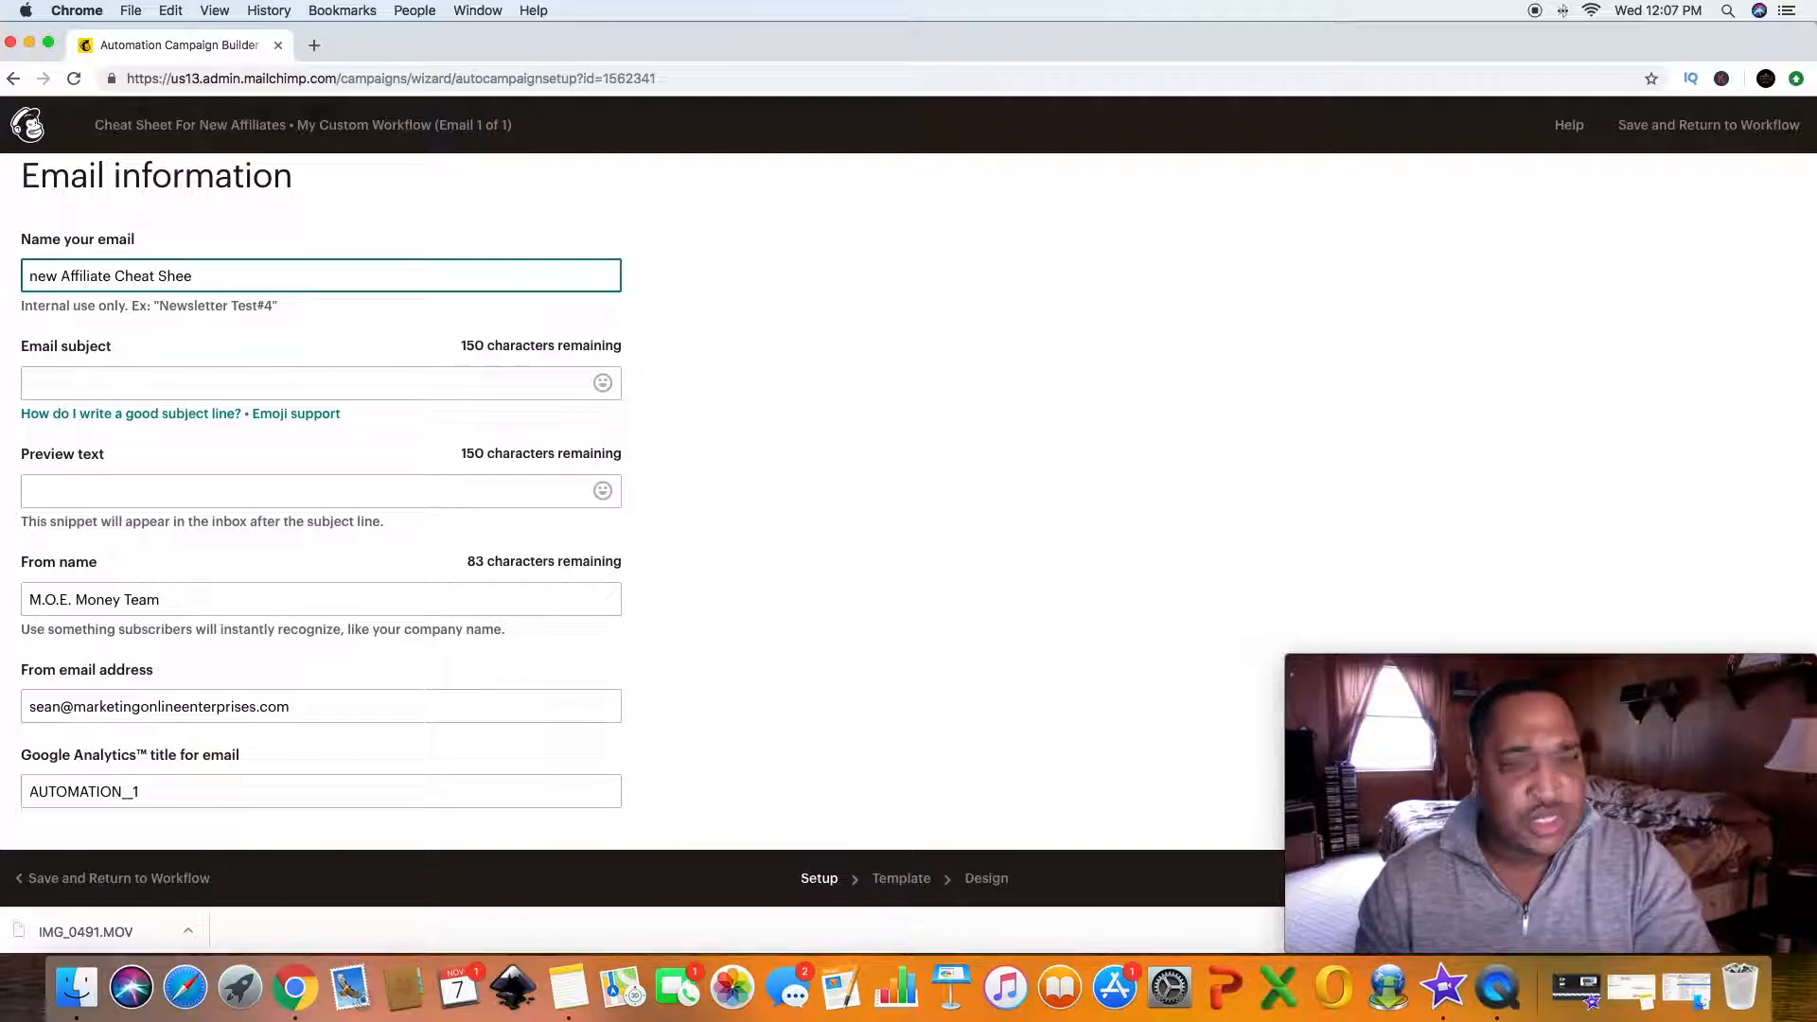
{"action": "type", "text": "t Wor"}
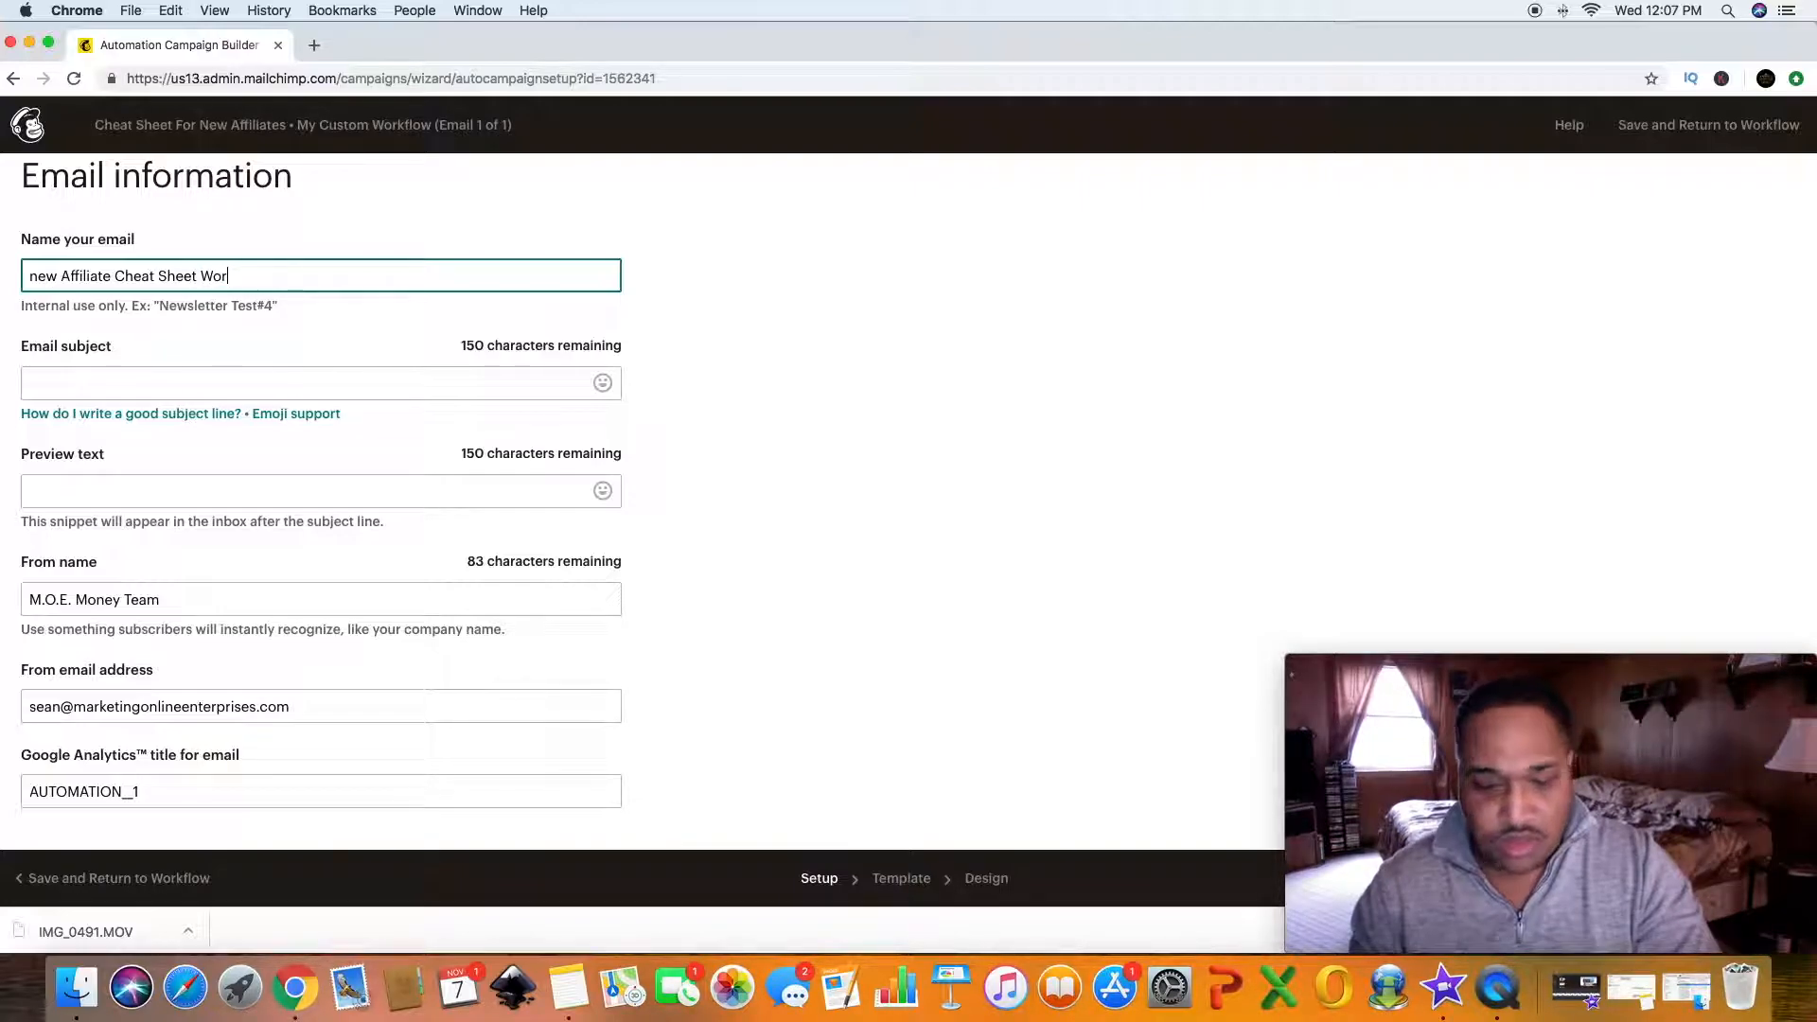
{"action": "type", "text": "kflow"}
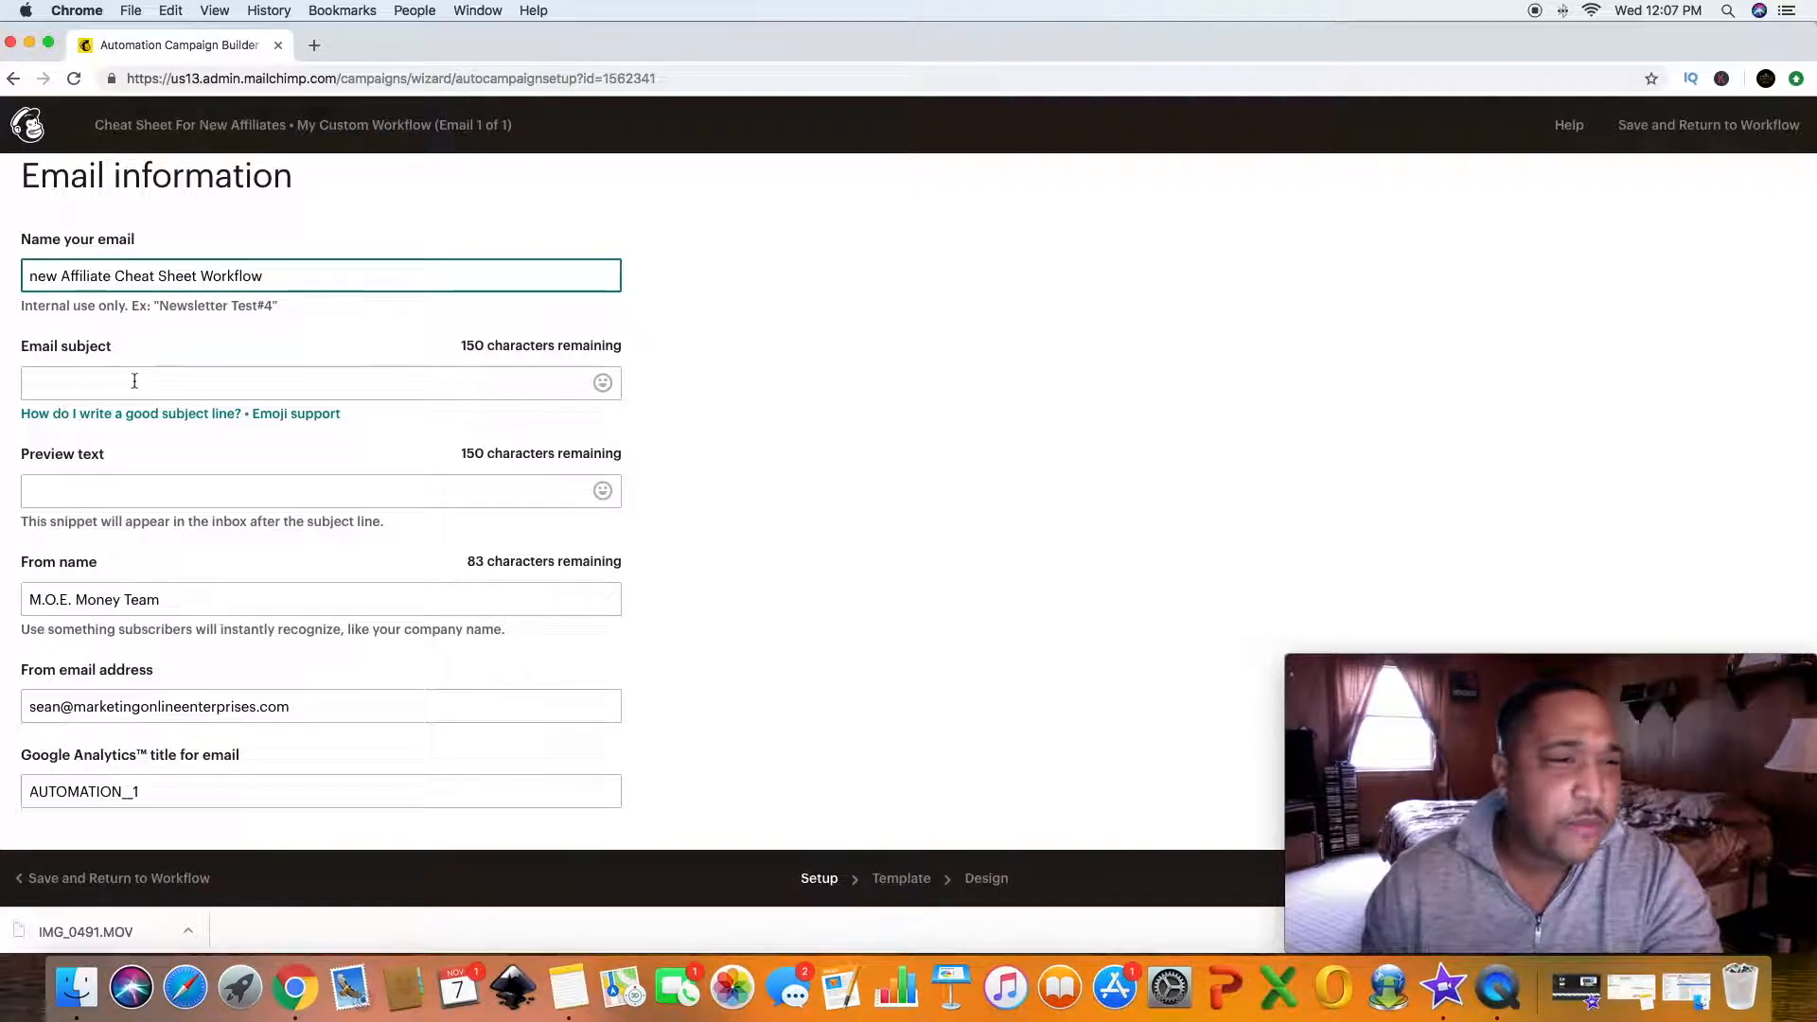
- Set the email subject to "Free Giveaway"
{"action": "left_click", "coordinate": [84, 385]}
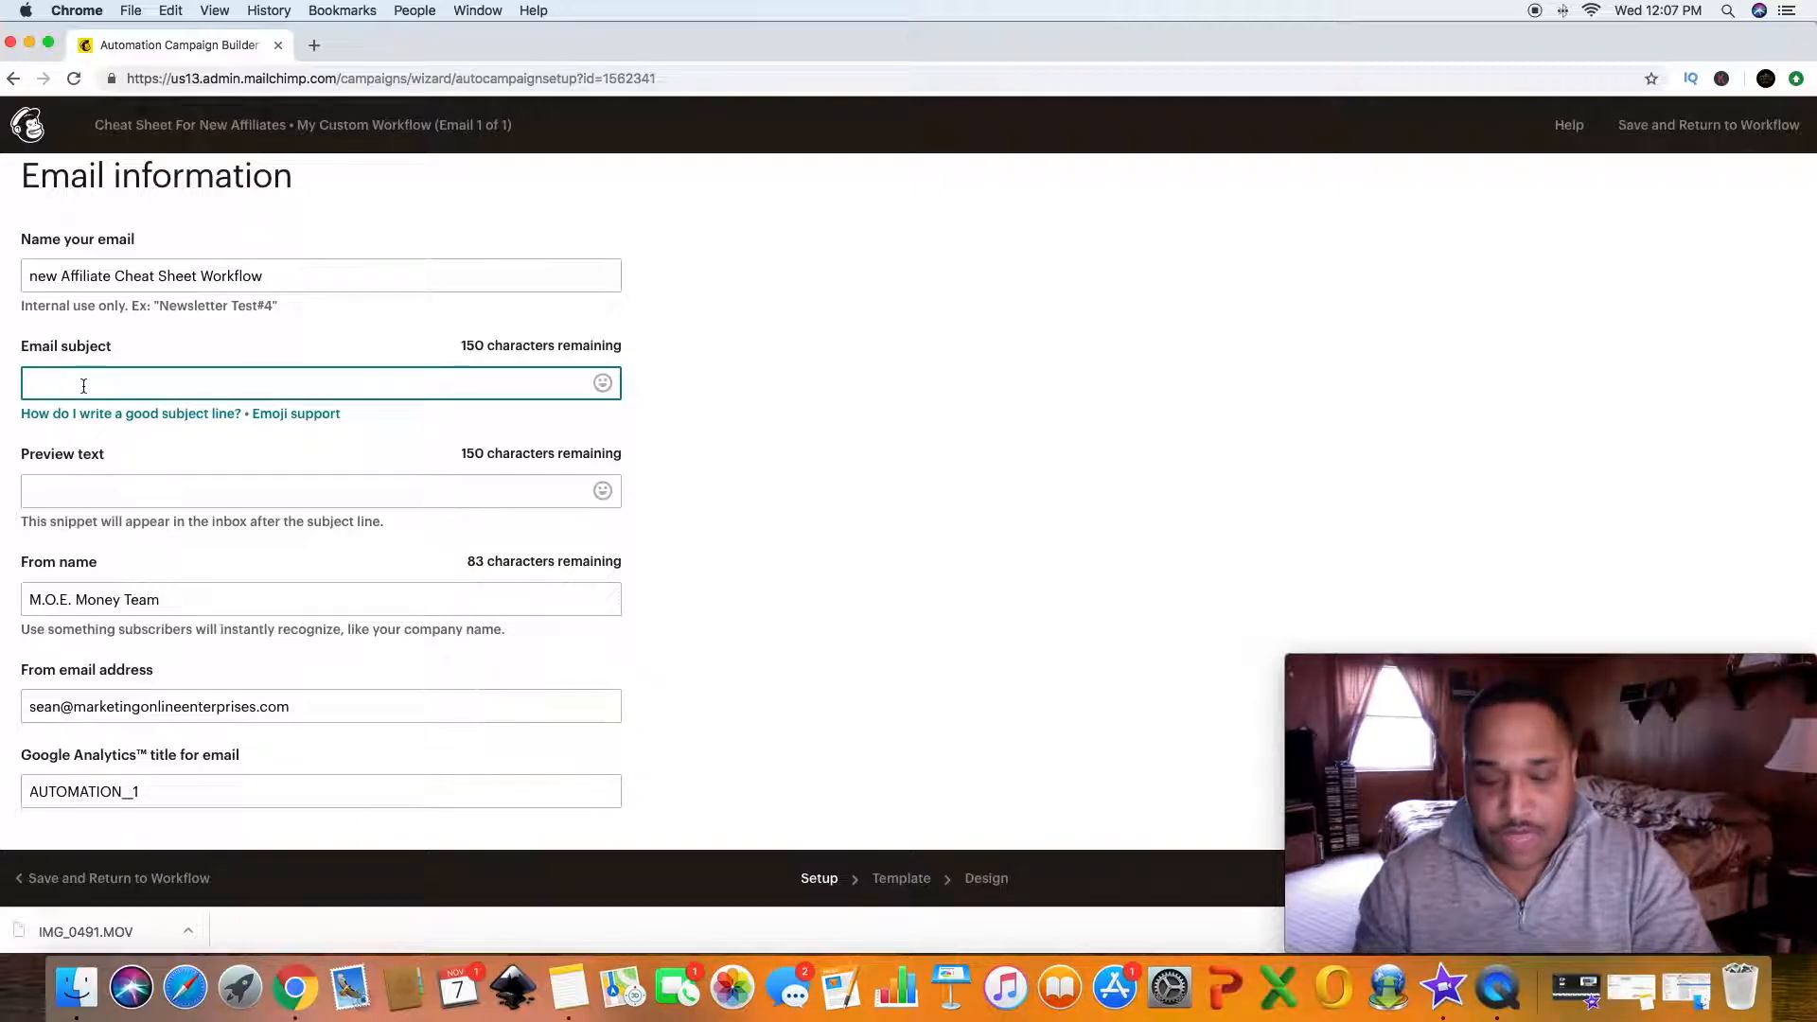
{"action": "type", "text": "Free "}
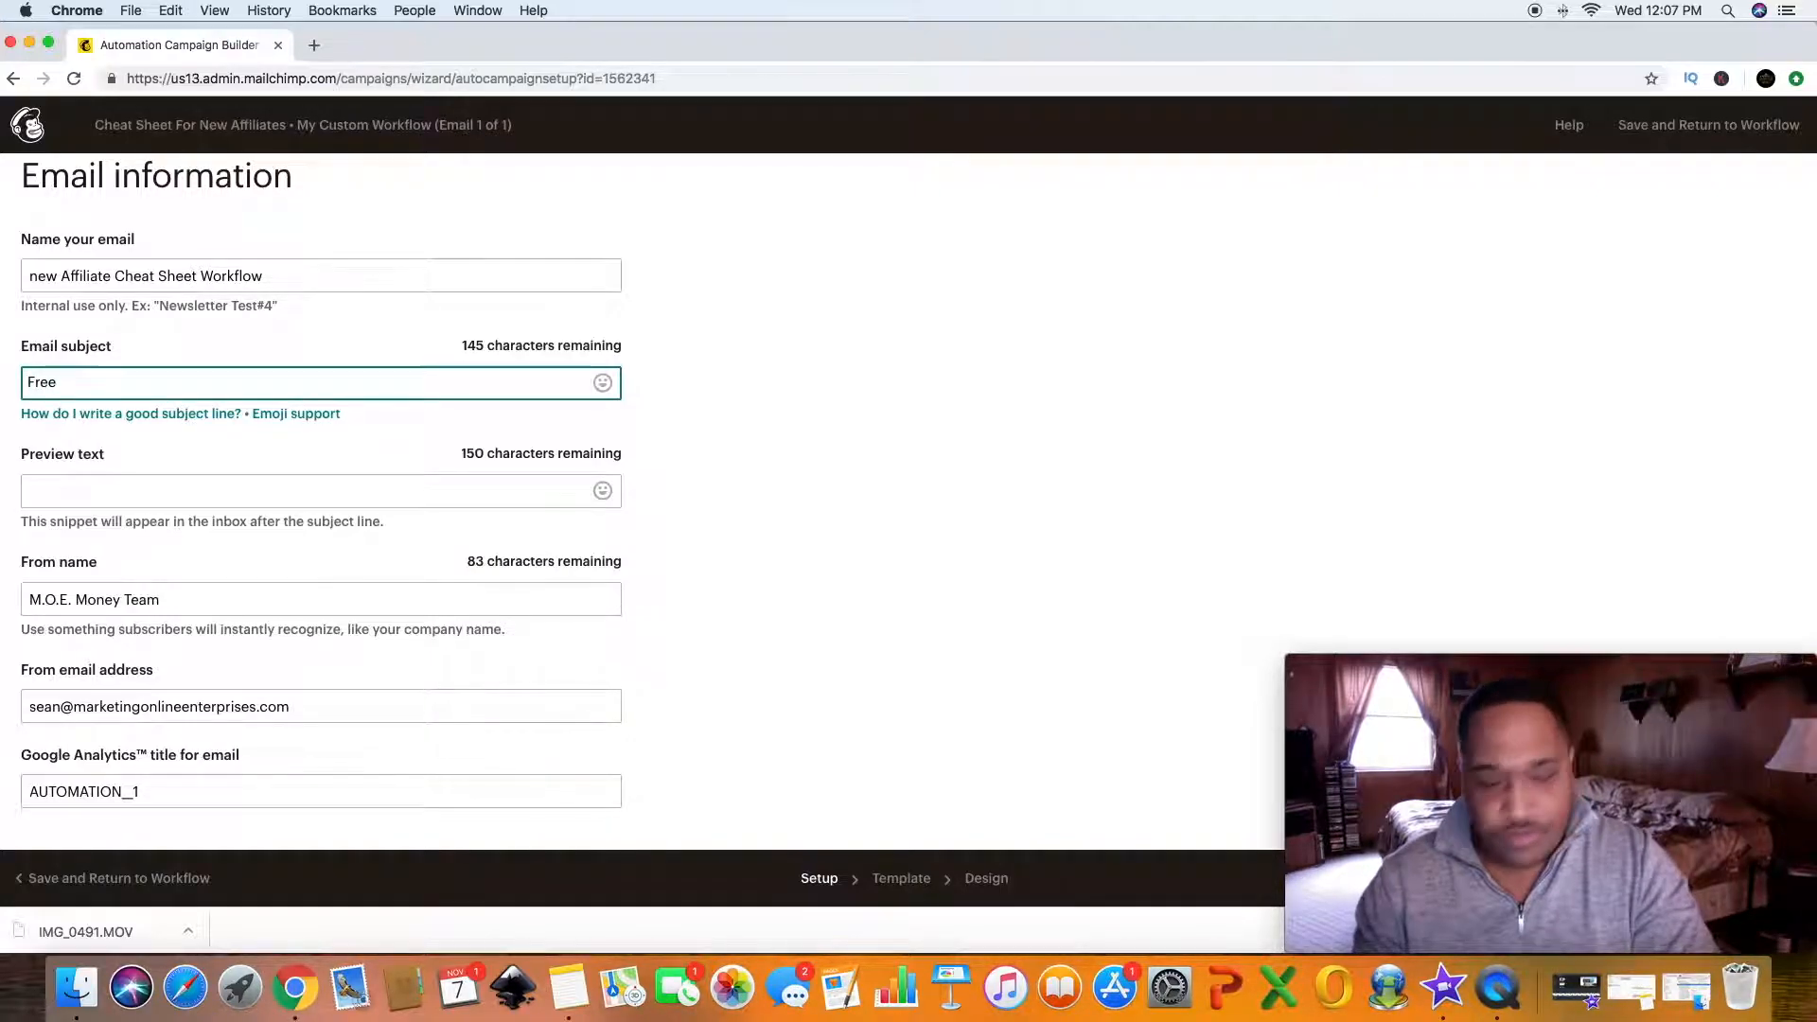
{"action": "type", "text": "Givea"}
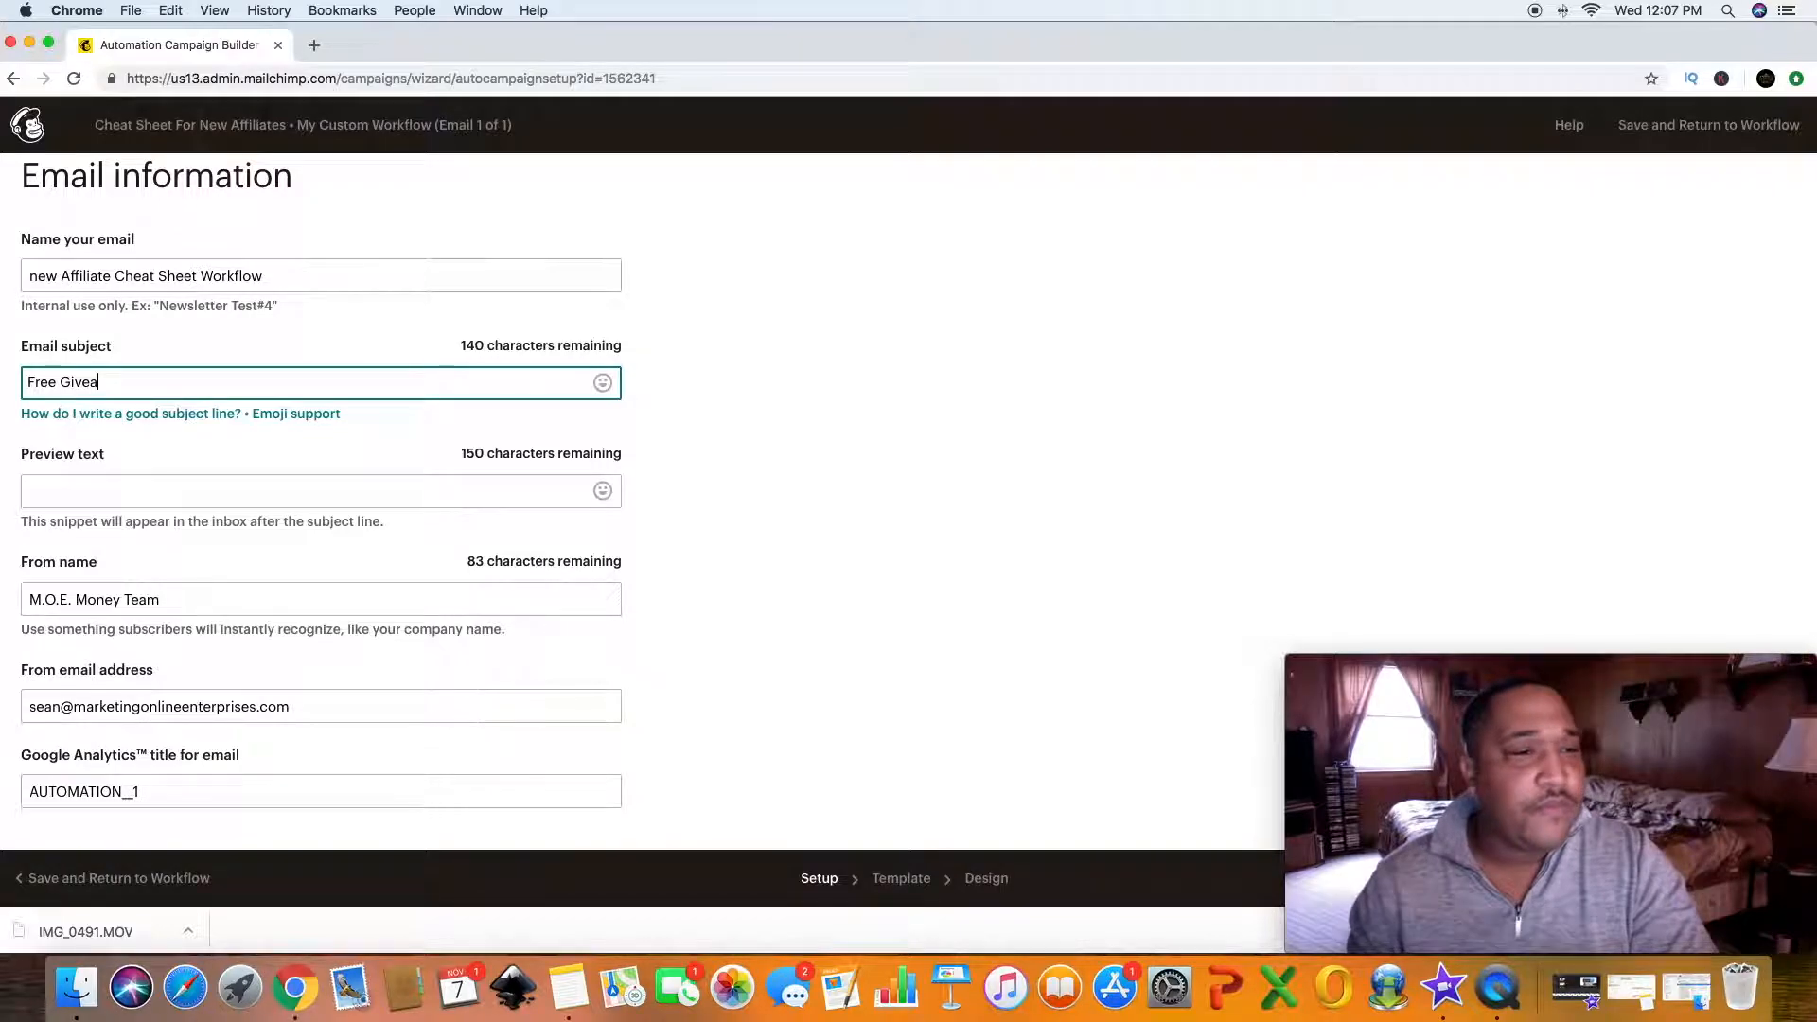
{"action": "type", "text": "way"}
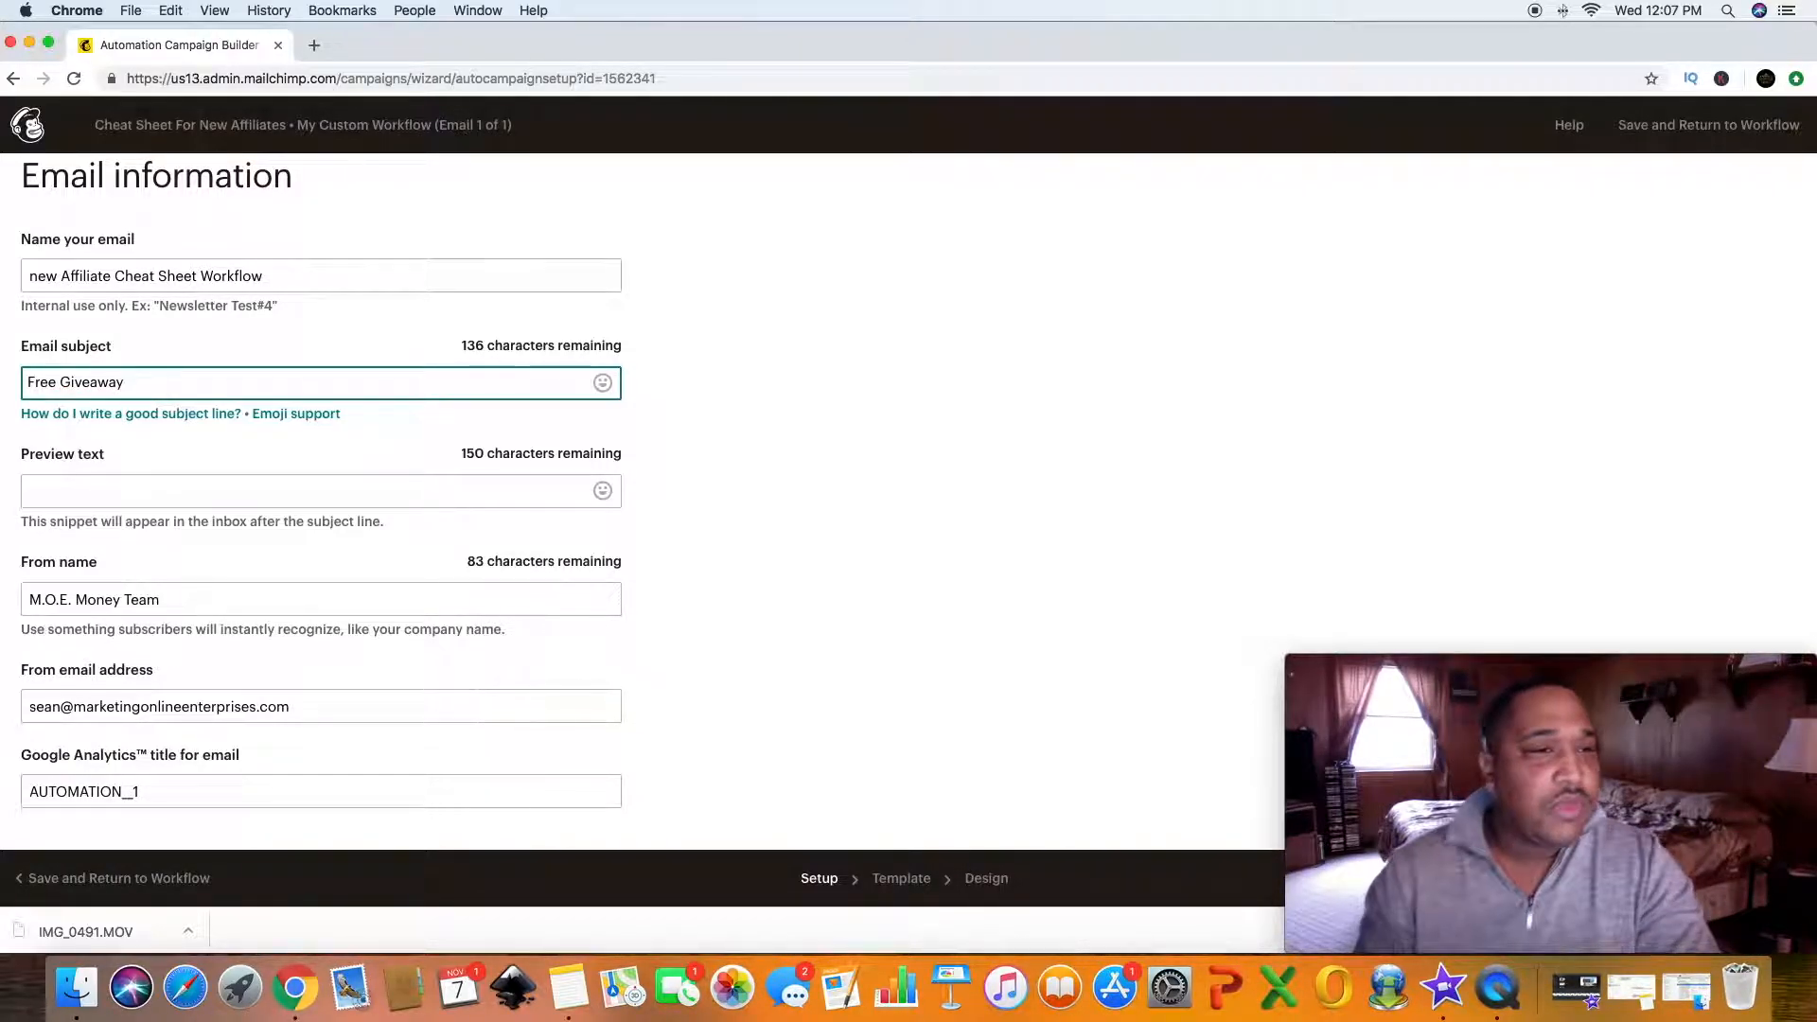
- Set the email's preview text to "Here Is The Giveaway You Asked For !!"
{"action": "left_click", "coordinate": [68, 493]}
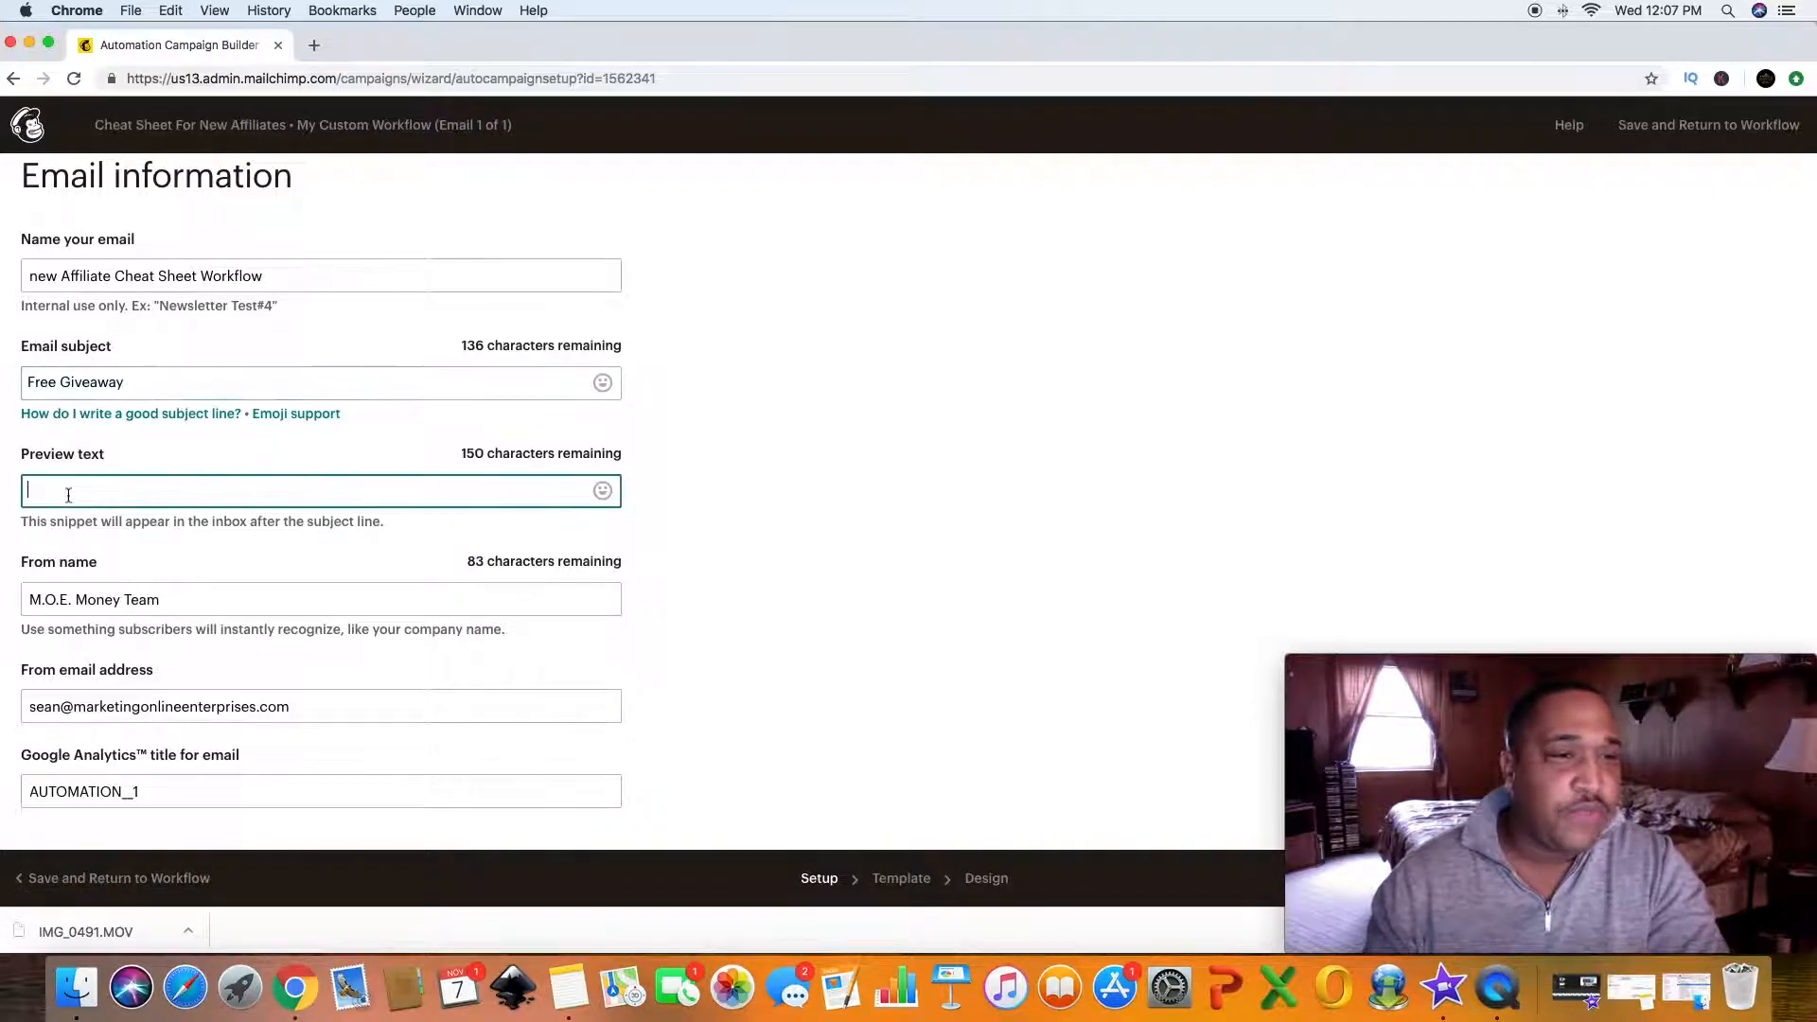
{"action": "type", "text": "He"}
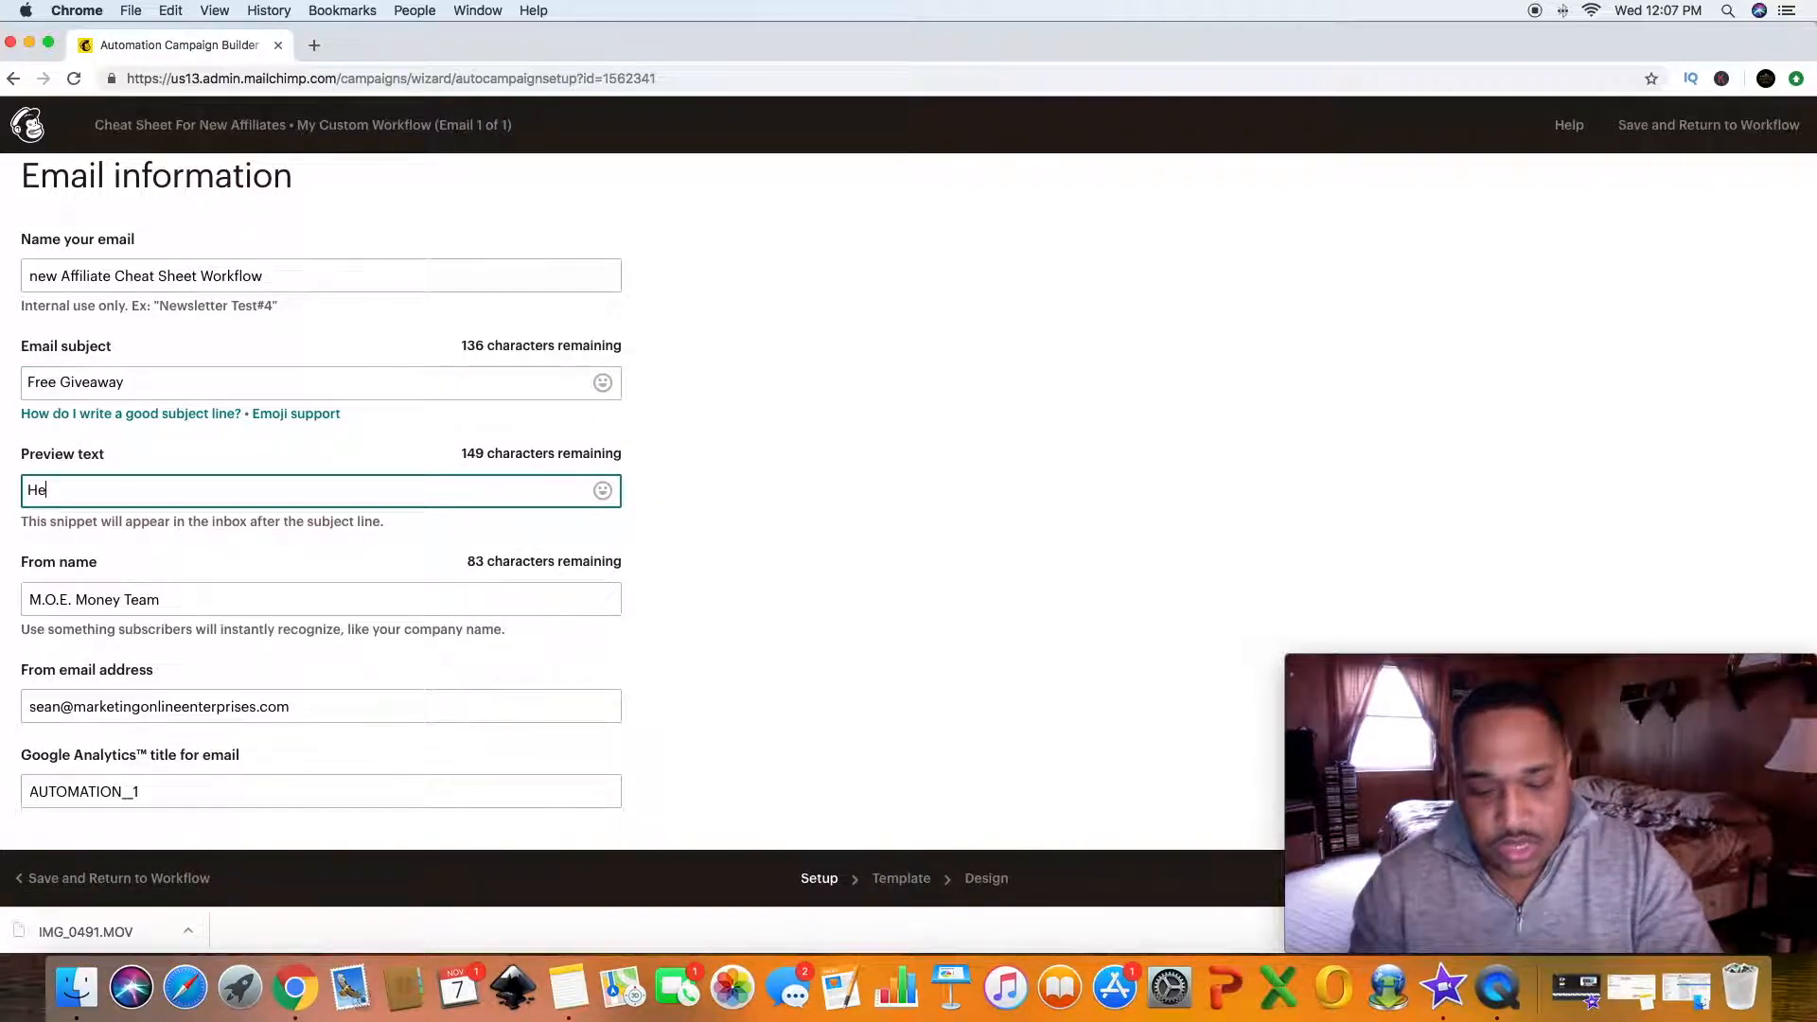
{"action": "type", "text": "re Is The "}
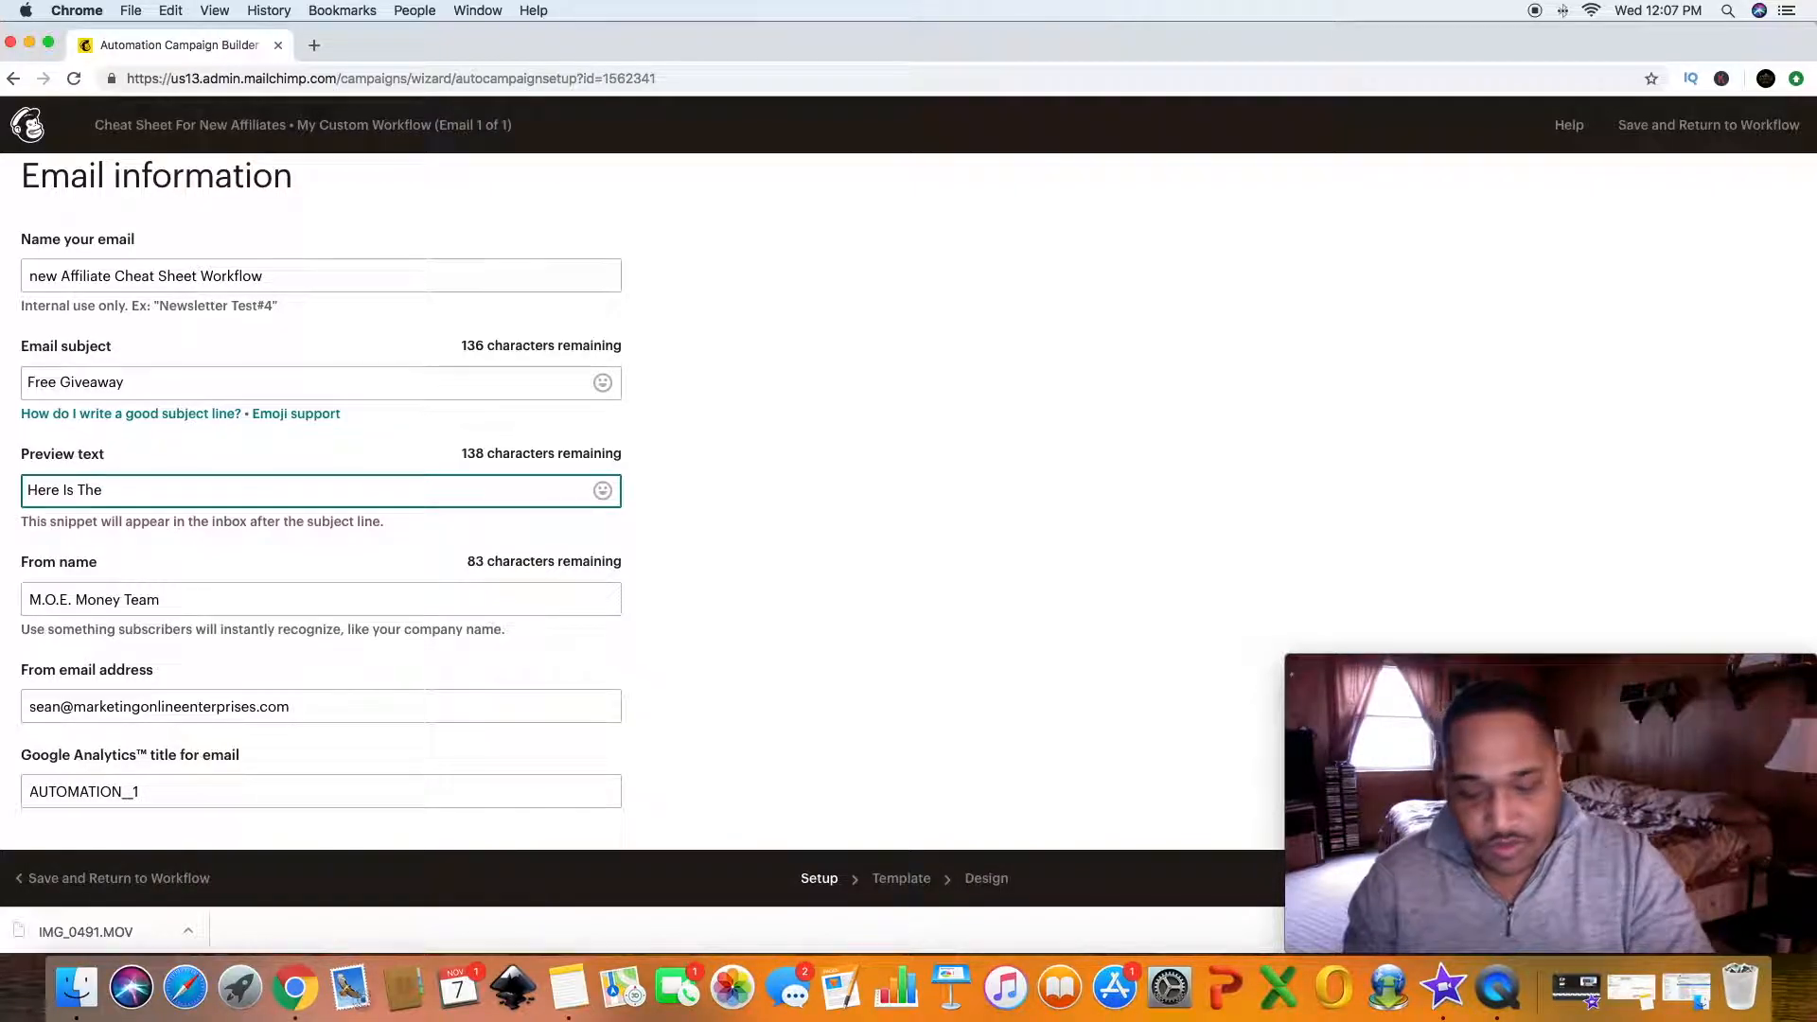
{"action": "type", "text": "V"}
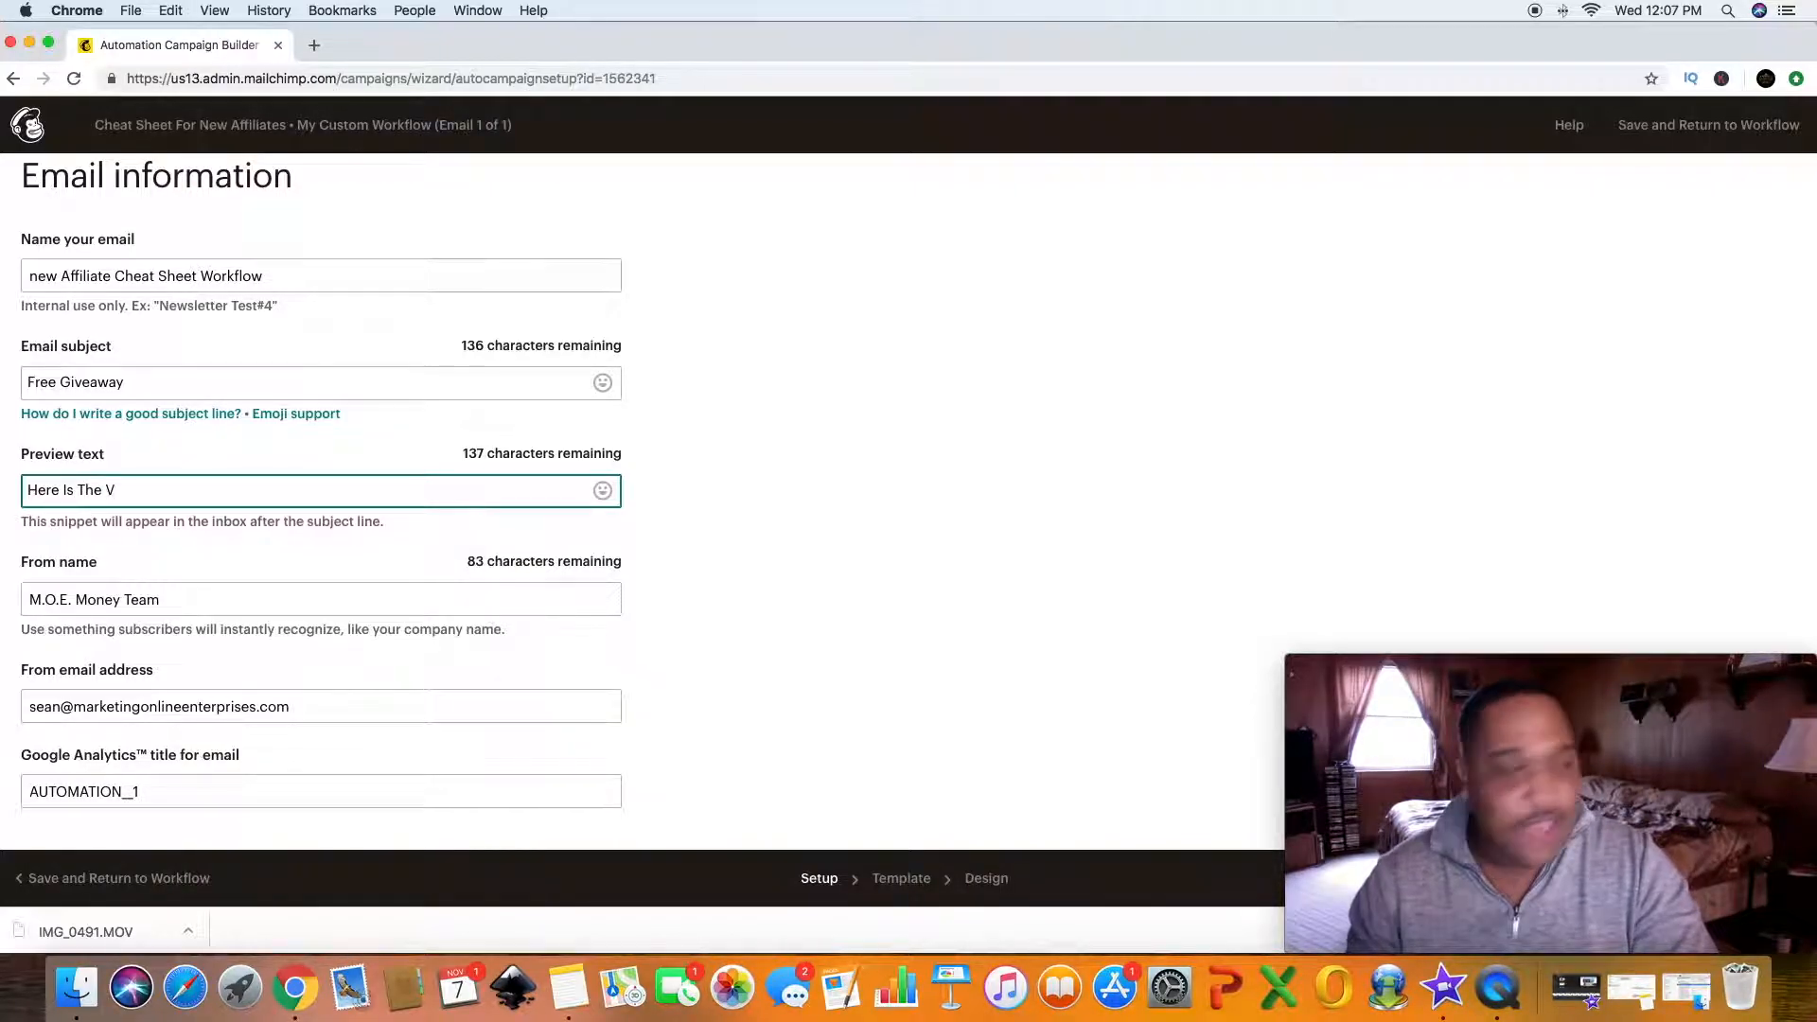
{"action": "key", "text": "BackSpace"}
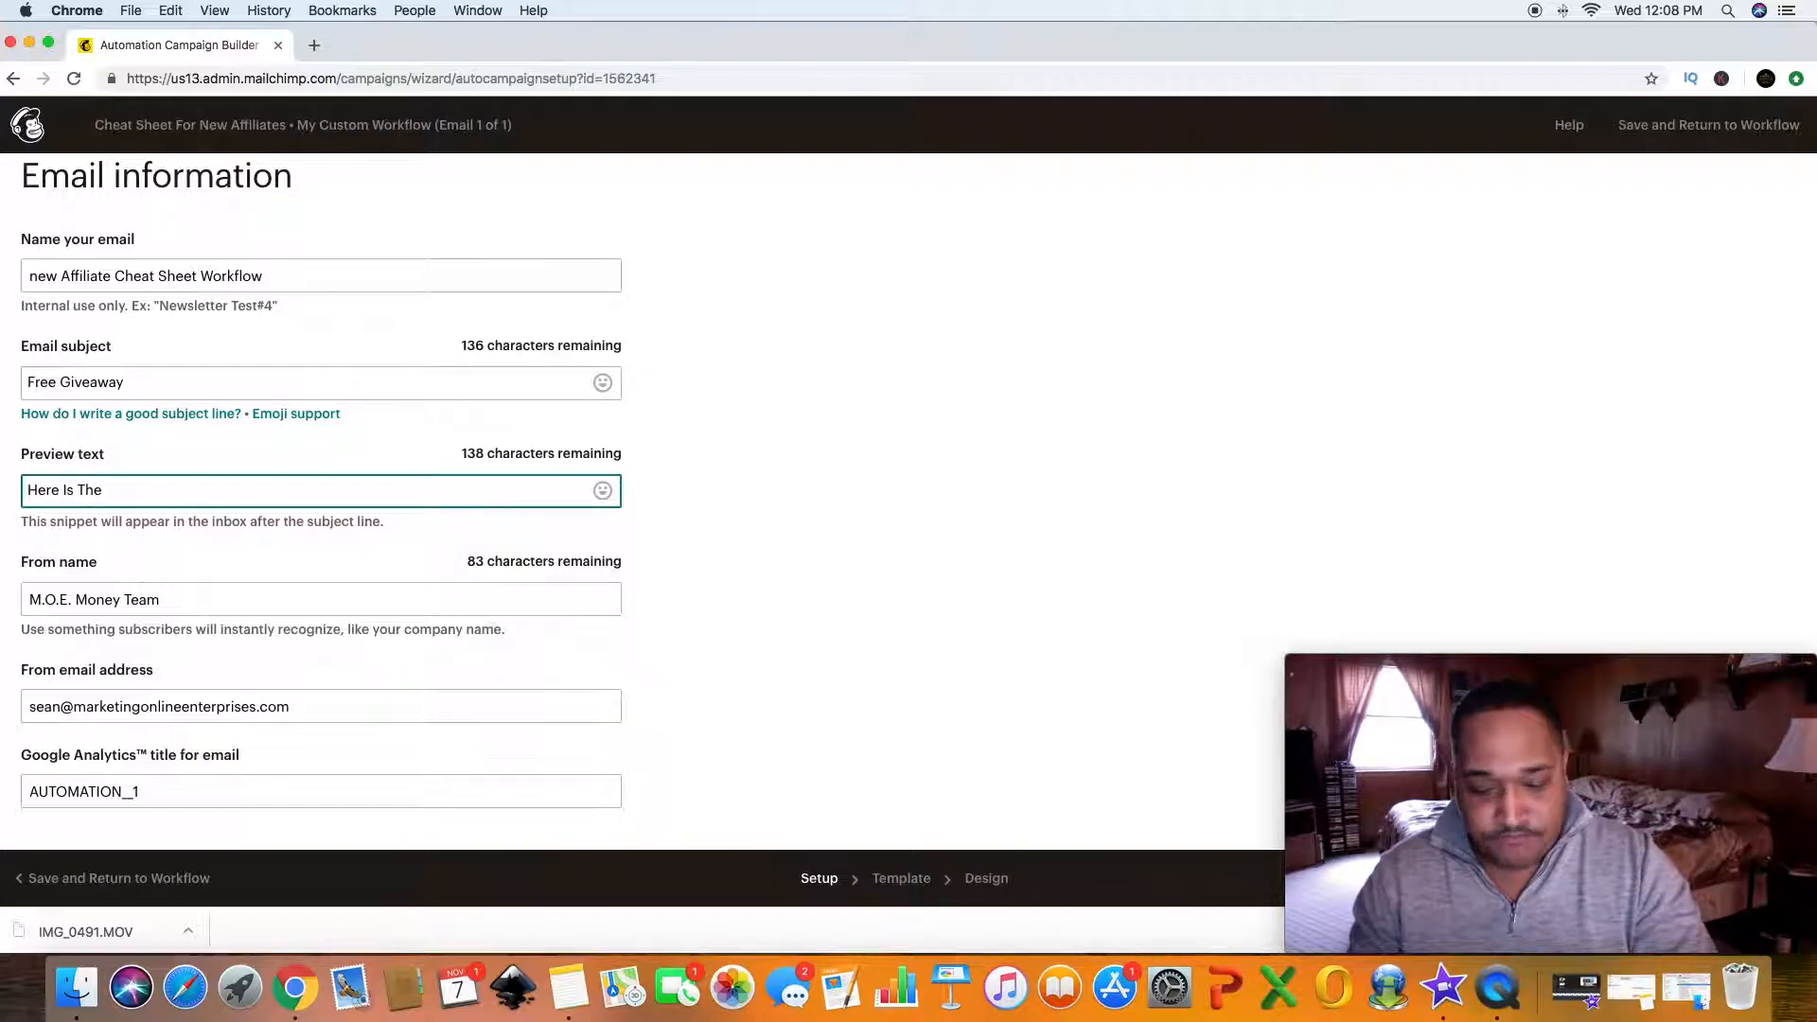
{"action": "type", "text": "Giveaway You Aske"}
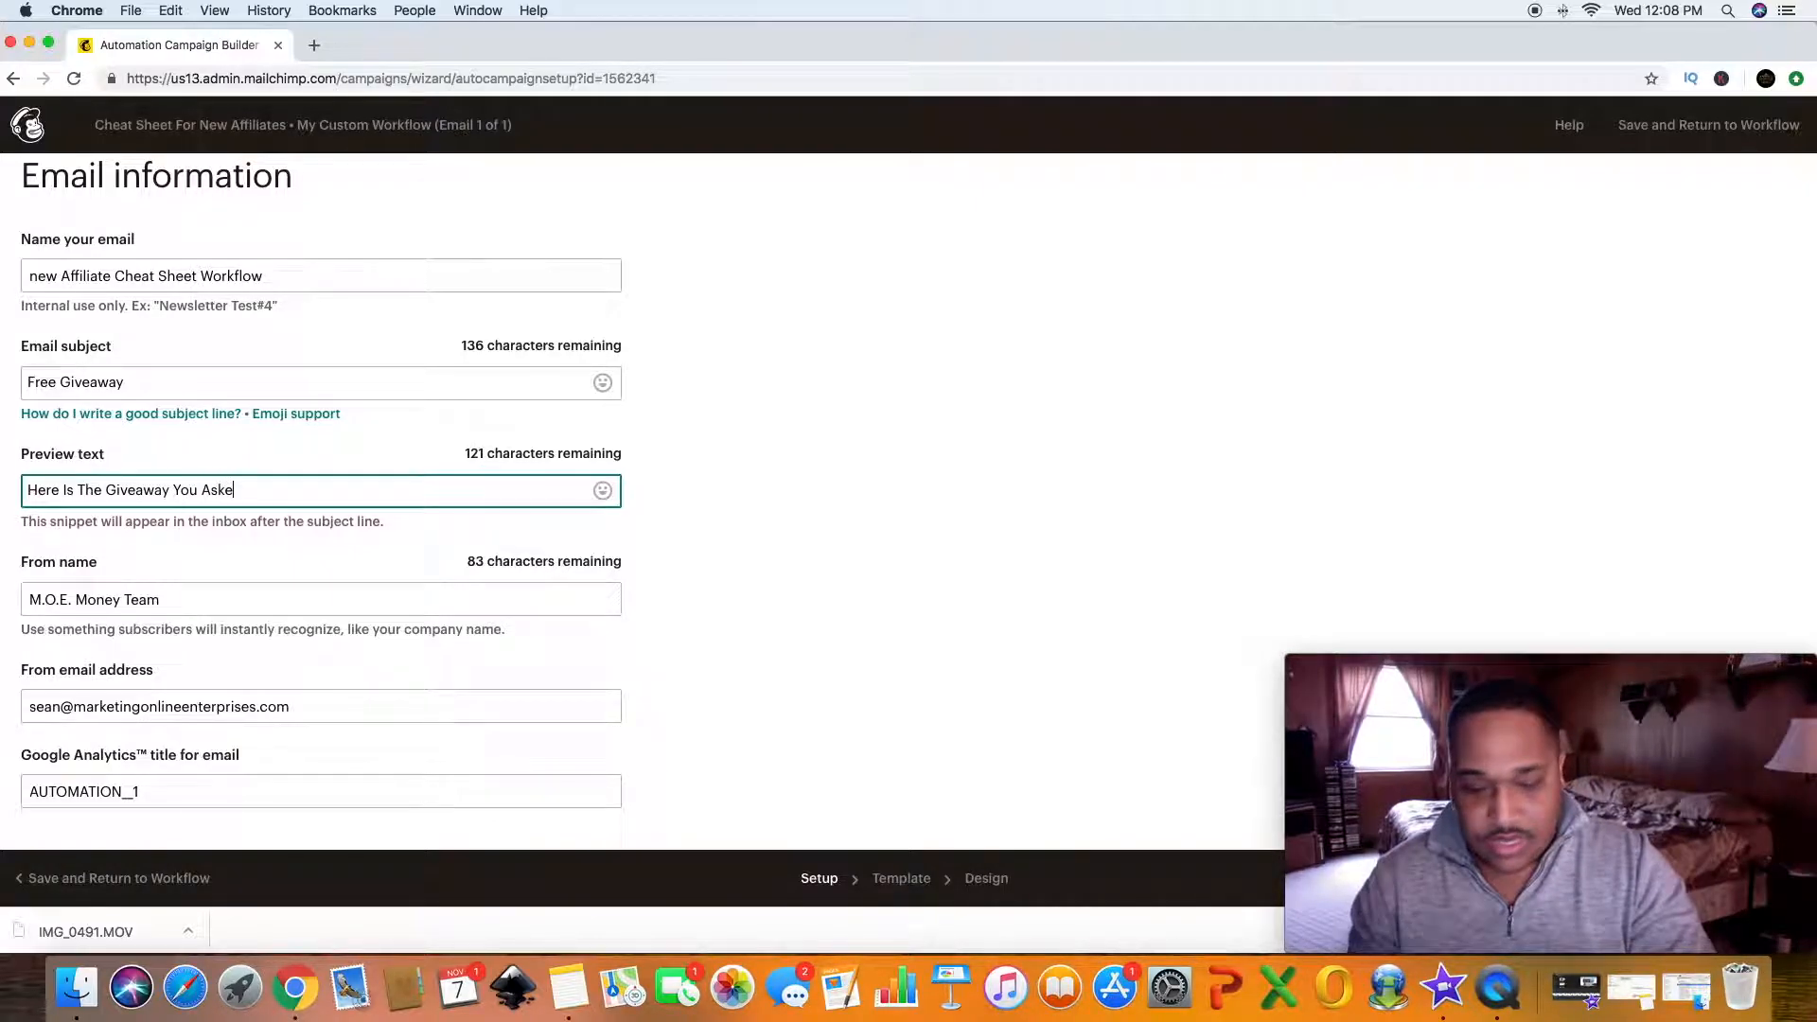
{"action": "type", "text": "d For"}
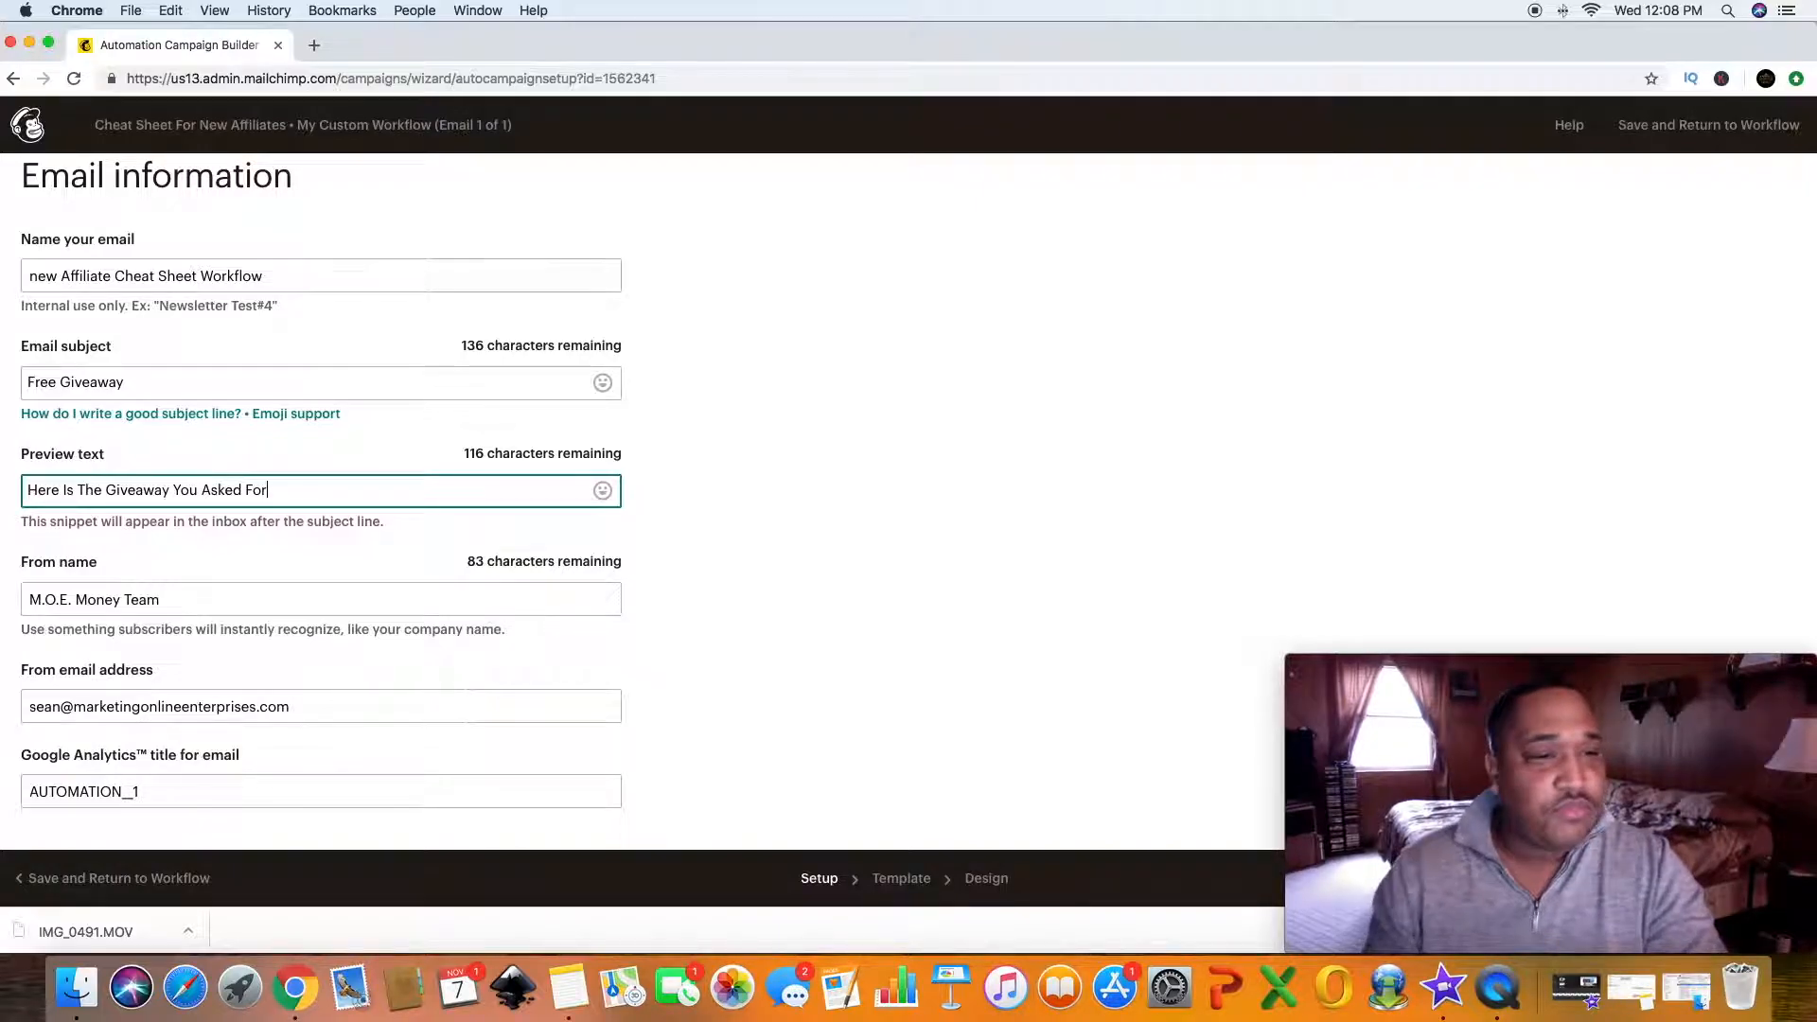
{"action": "type", "text": " !!"}
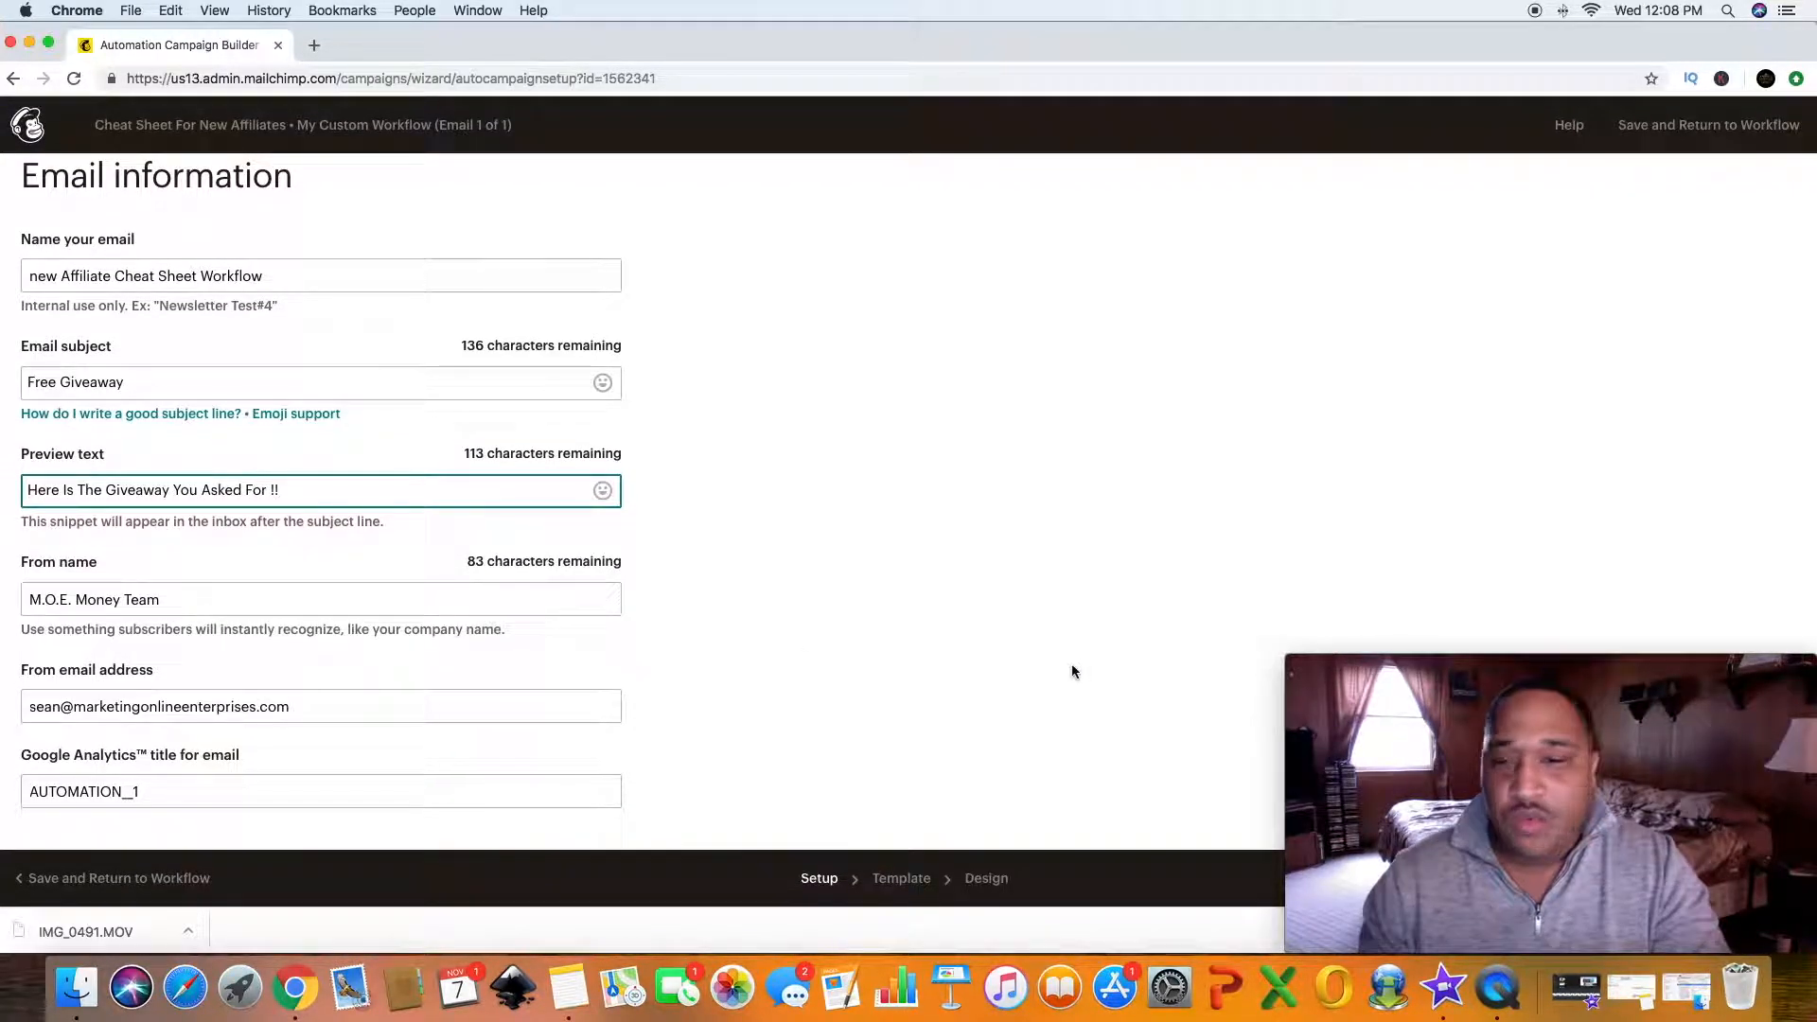
- Continue to the template stage and choose the Simple Text layout for the email
{"action": "mouse_move", "coordinate": [1395, 668]}
{"action": "left_click_drag", "start_coordinate": [1423, 668], "coordinate": [1084, 669]}
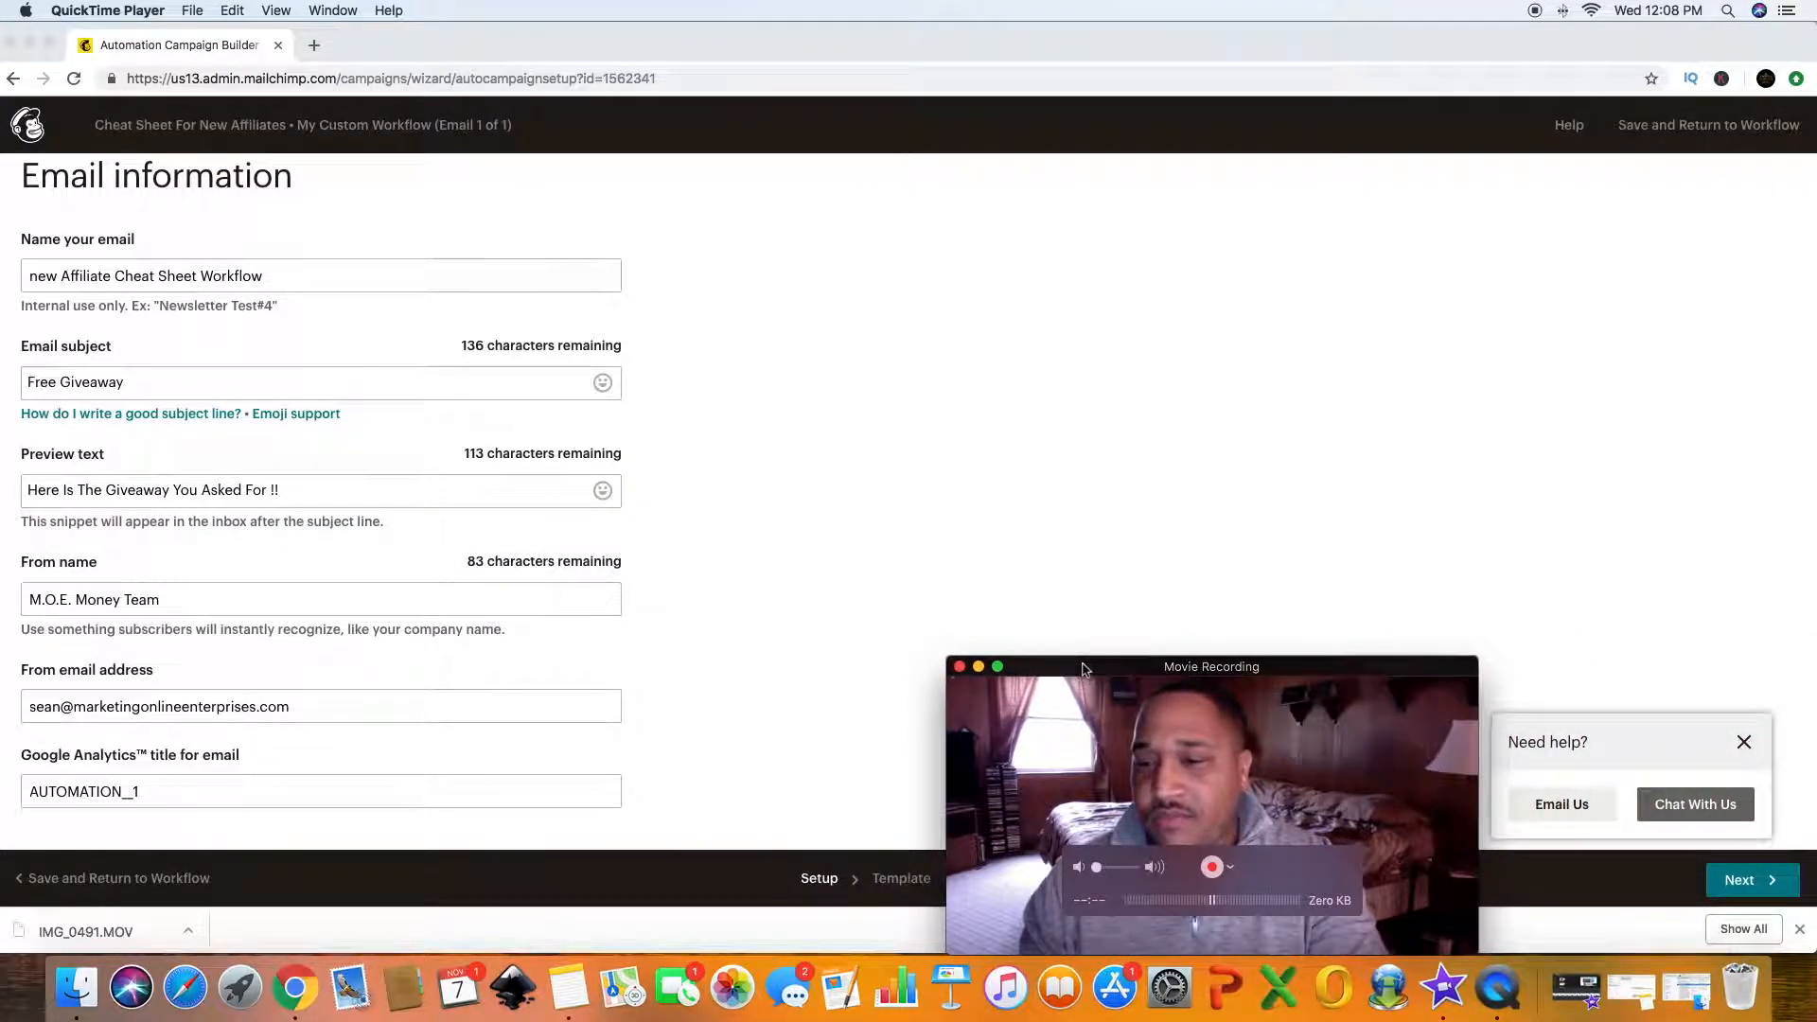
{"action": "left_click", "coordinate": [1524, 524]}
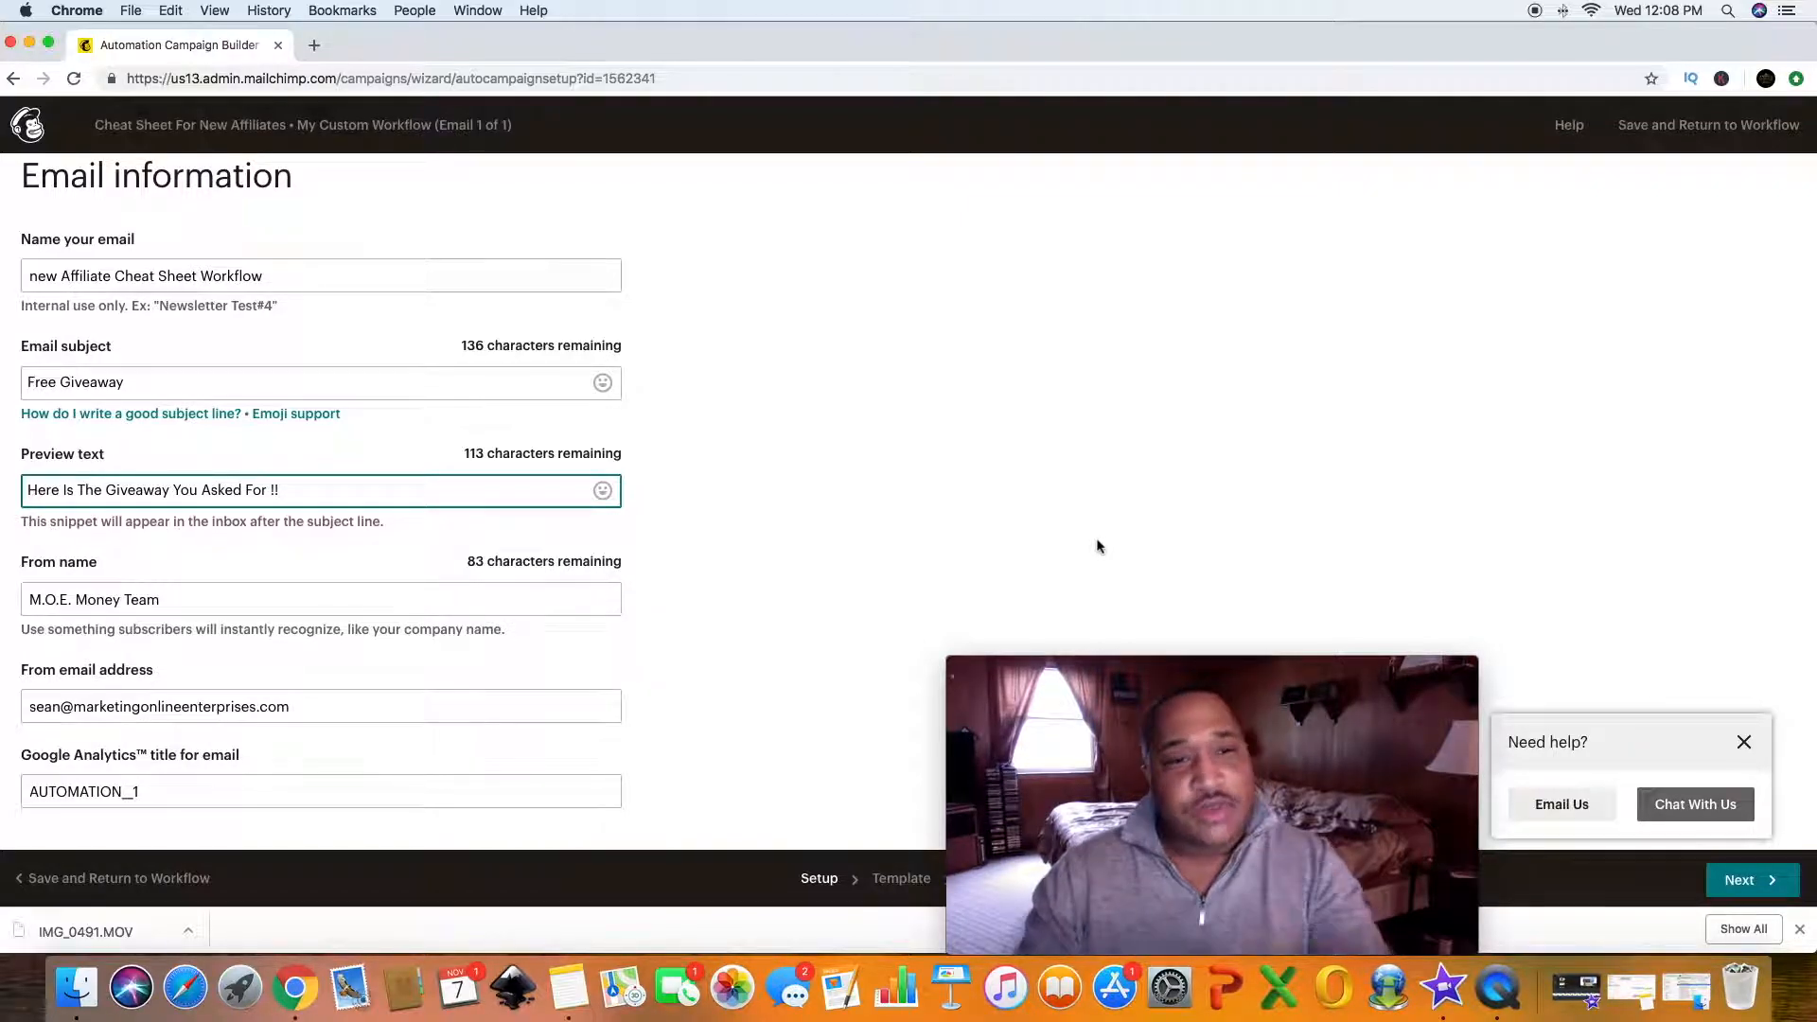
{"action": "left_click", "coordinate": [1741, 893]}
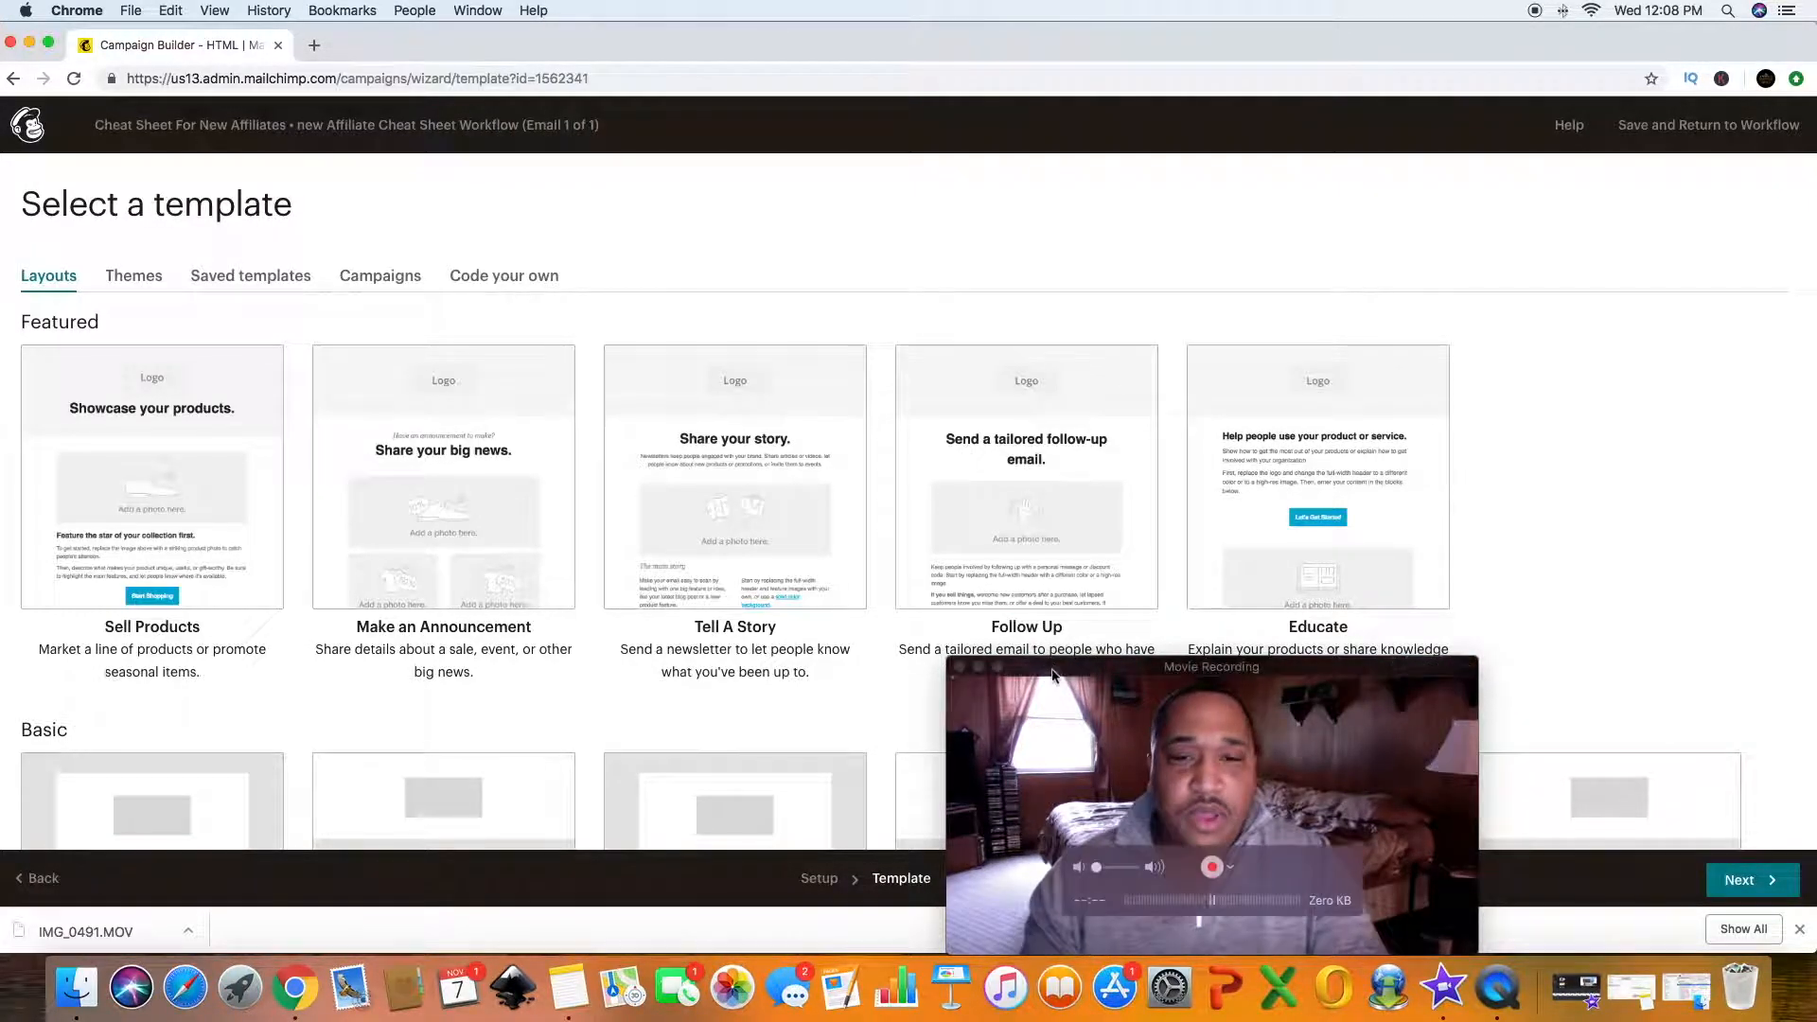
{"action": "left_click_drag", "start_coordinate": [1052, 674], "coordinate": [1366, 170]}
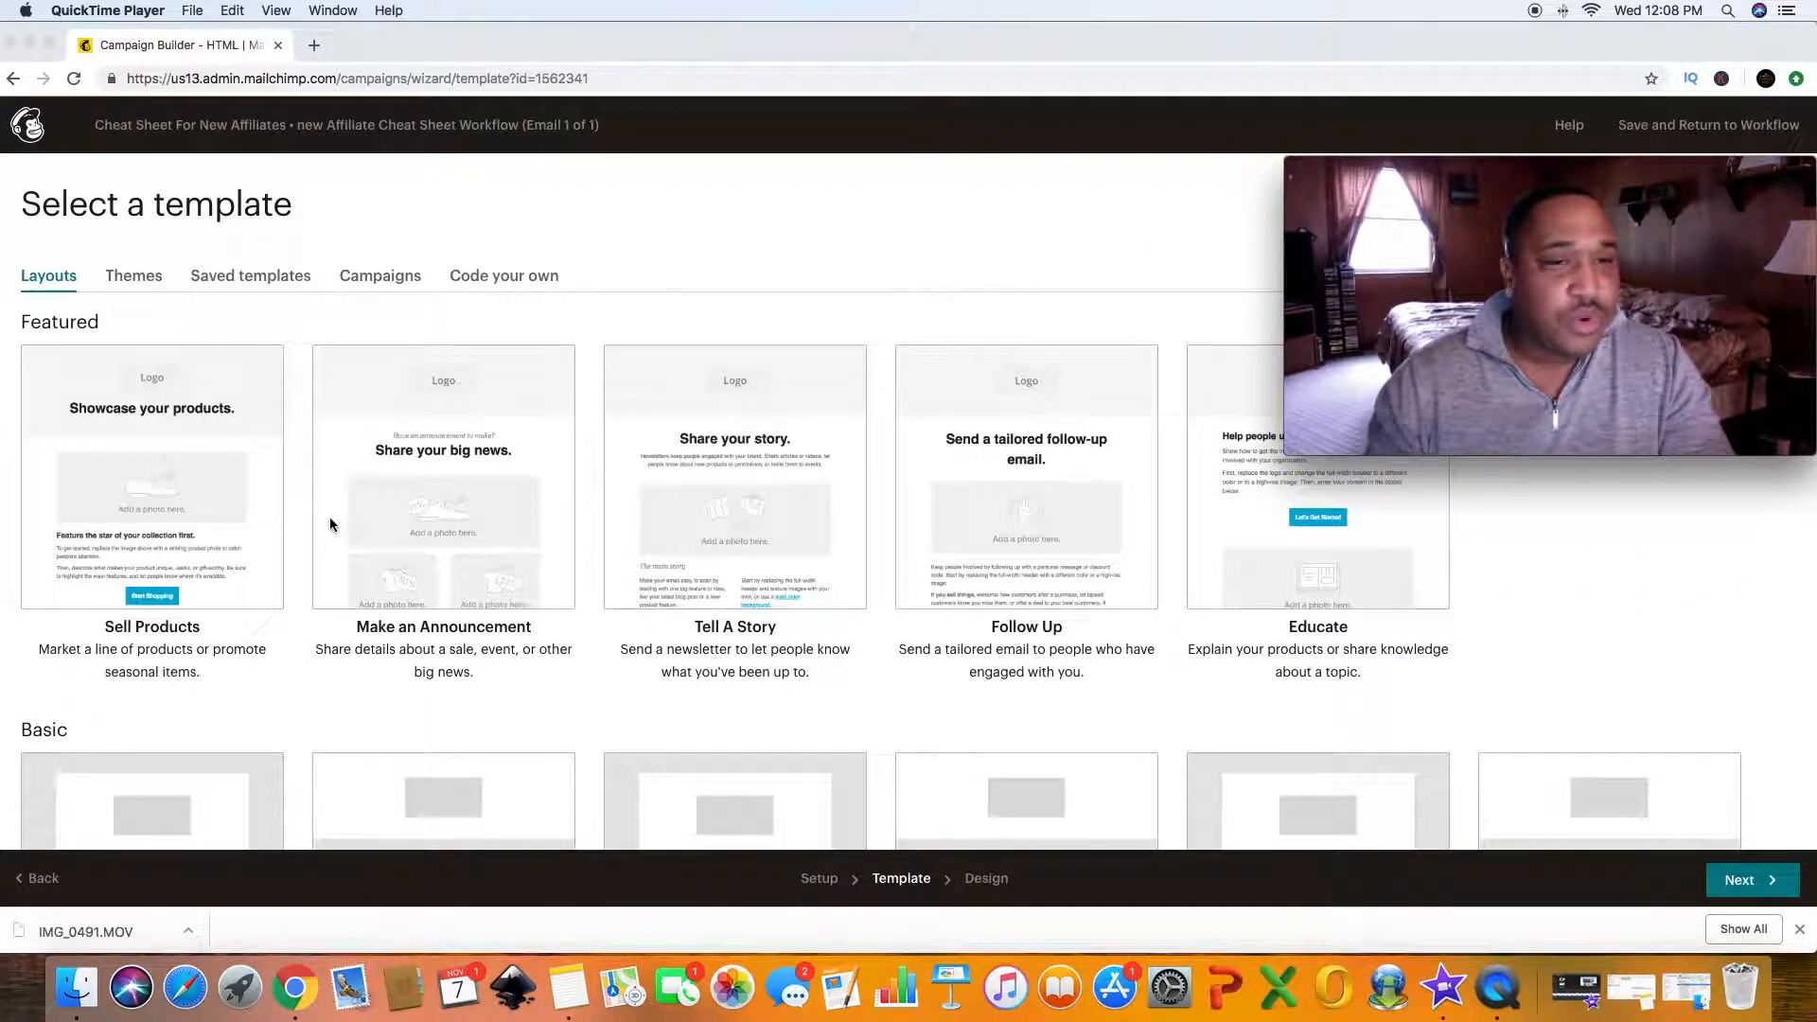
{"action": "scroll", "coordinate": [330, 518], "scroll_direction": "down", "scroll_amount": 6}
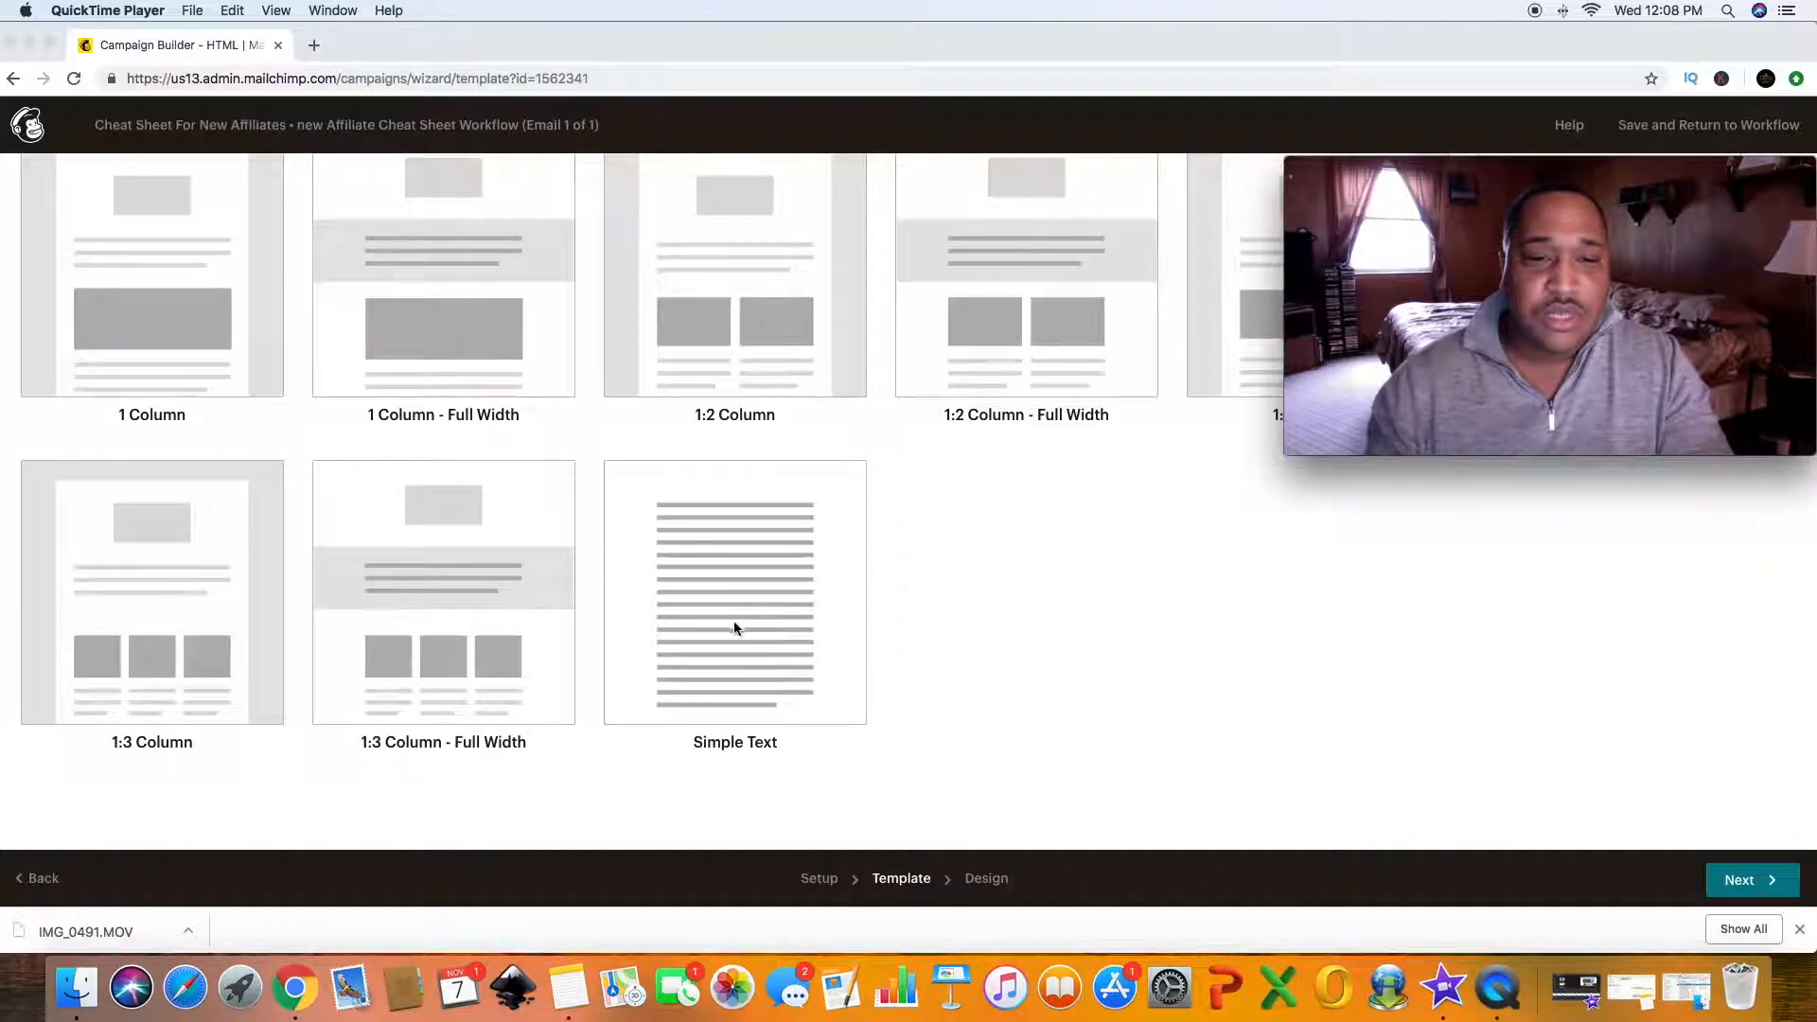
{"action": "left_click", "coordinate": [731, 620]}
{"action": "left_click", "coordinate": [729, 613]}
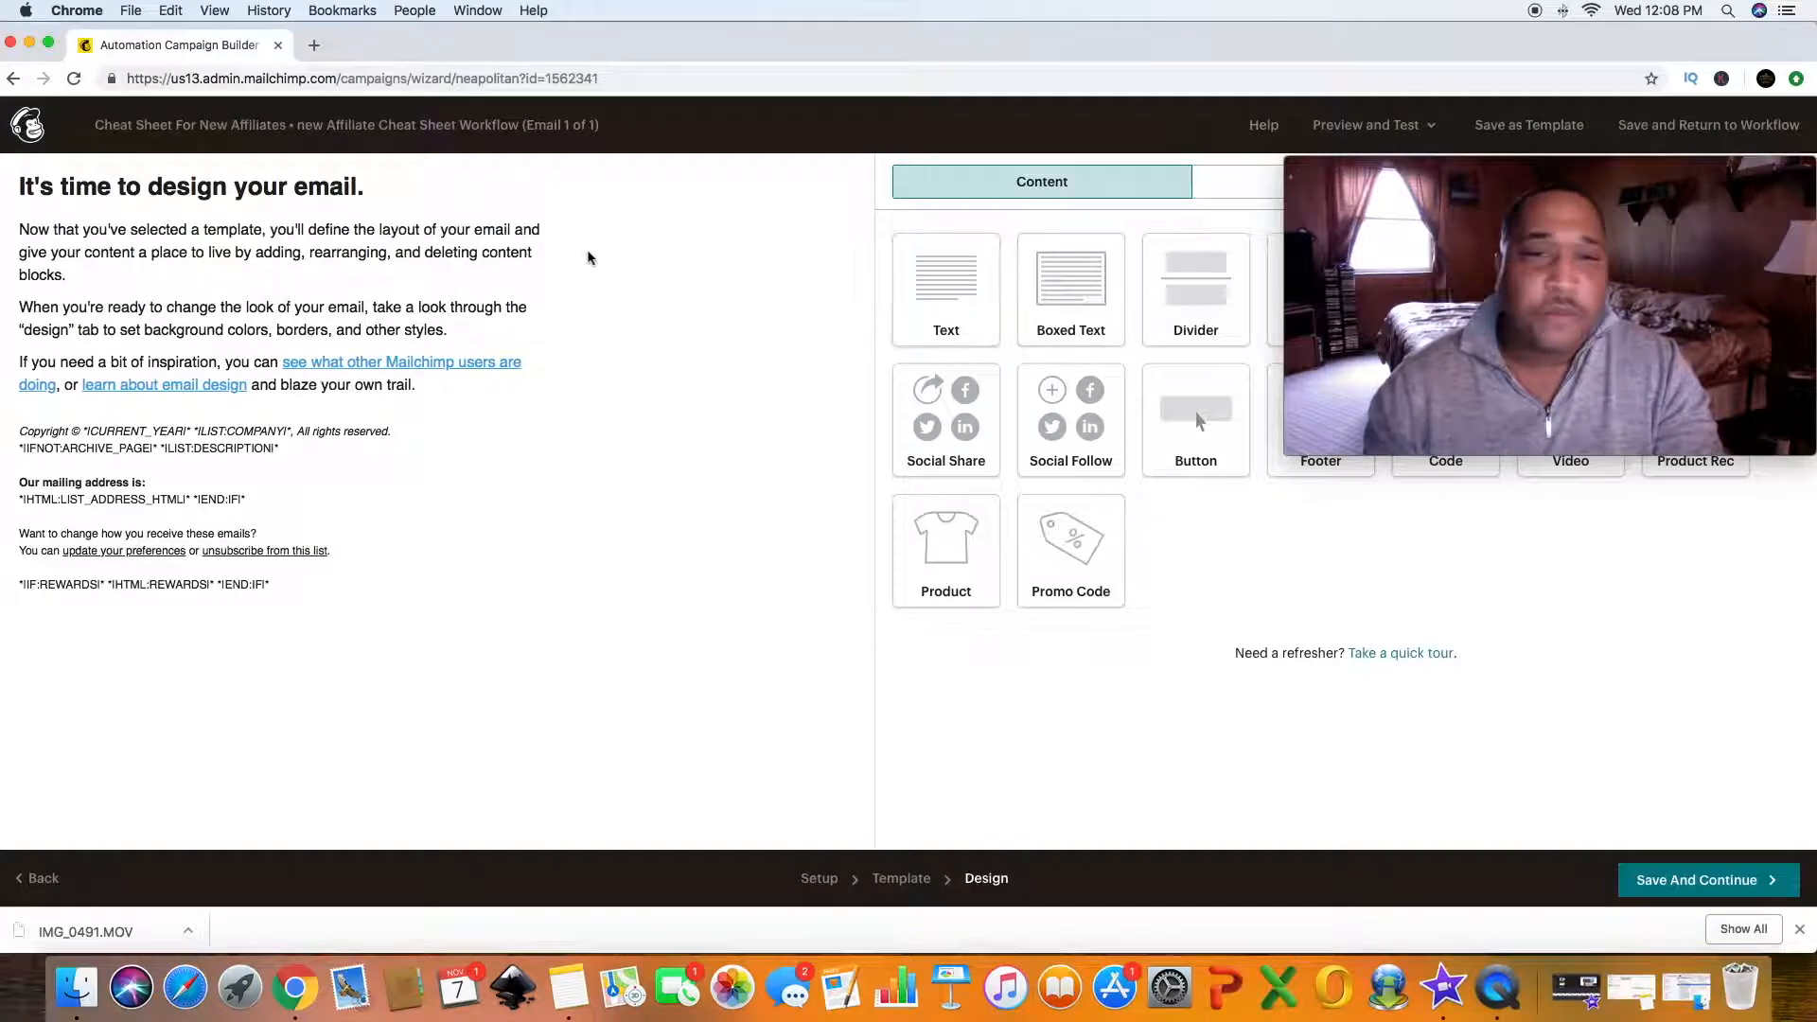
- Replace the email heading with "Here Is Your Free Cheat Sheet As Promised"
{"action": "mouse_move", "coordinate": [273, 196]}
{"action": "left_click", "coordinate": [206, 192]}
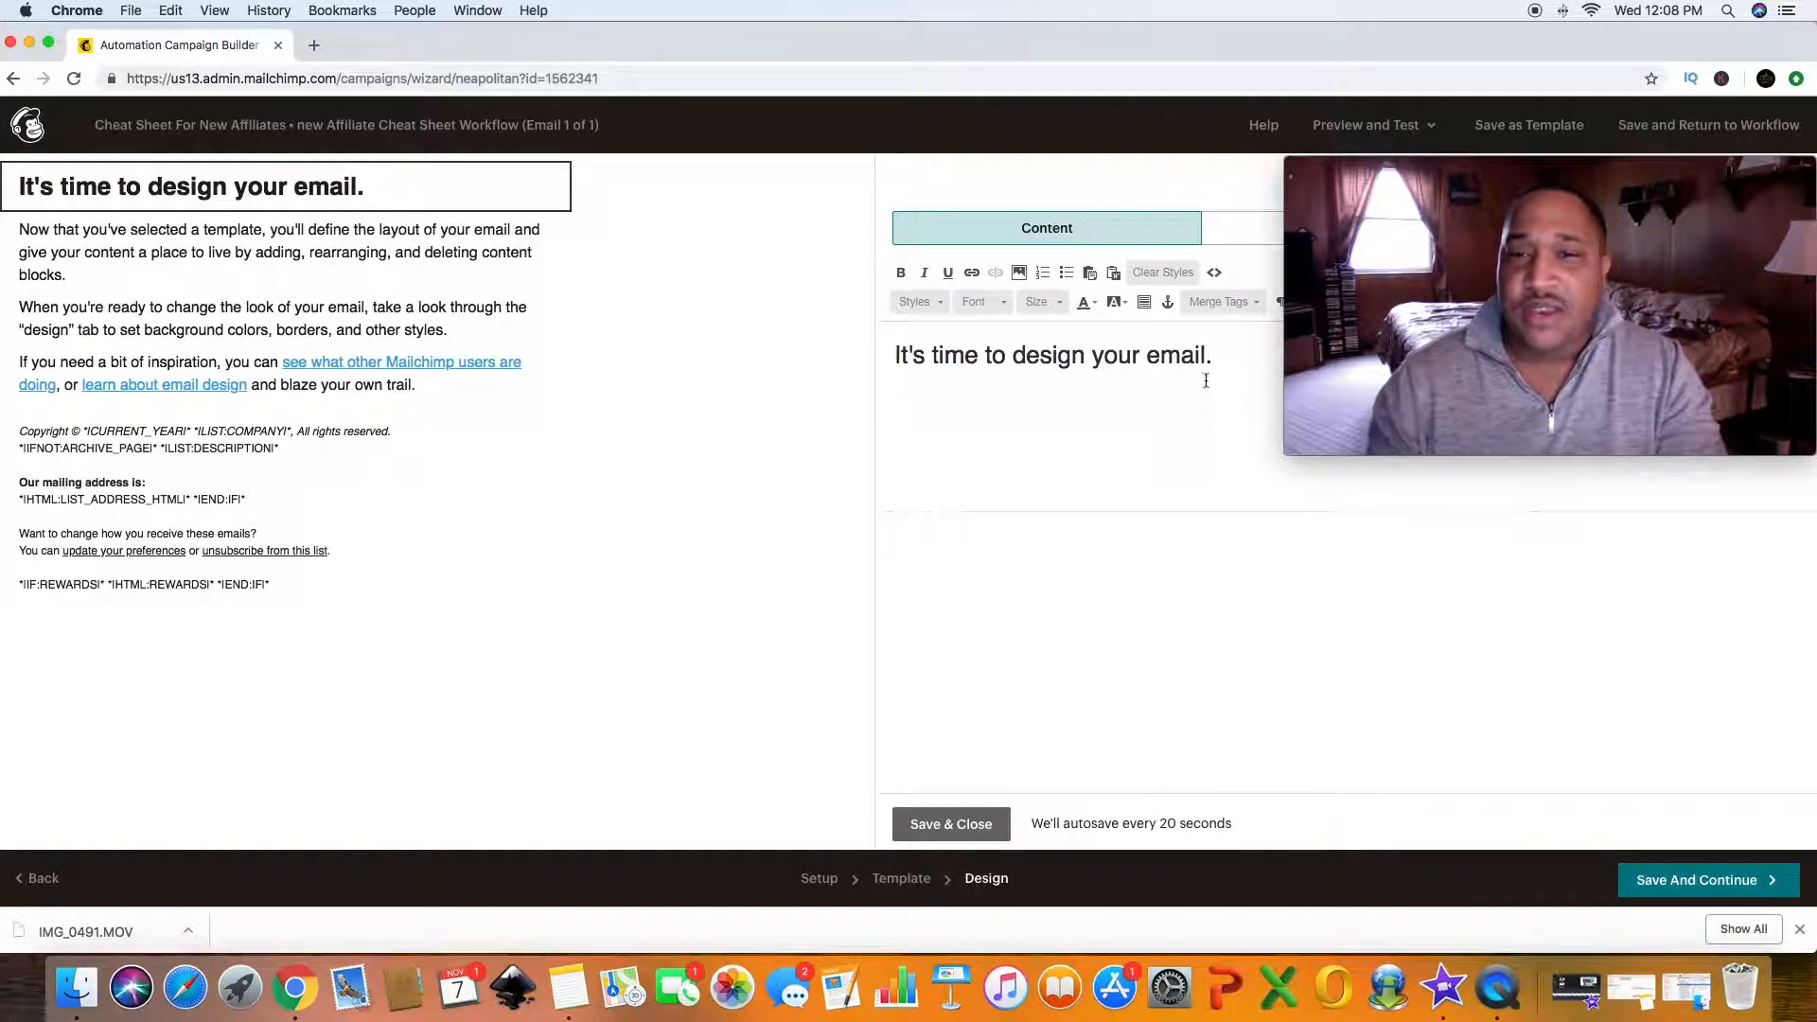
{"action": "left_click", "coordinate": [893, 354]}
{"action": "left_click_drag", "start_coordinate": [893, 354], "coordinate": [1217, 350]}
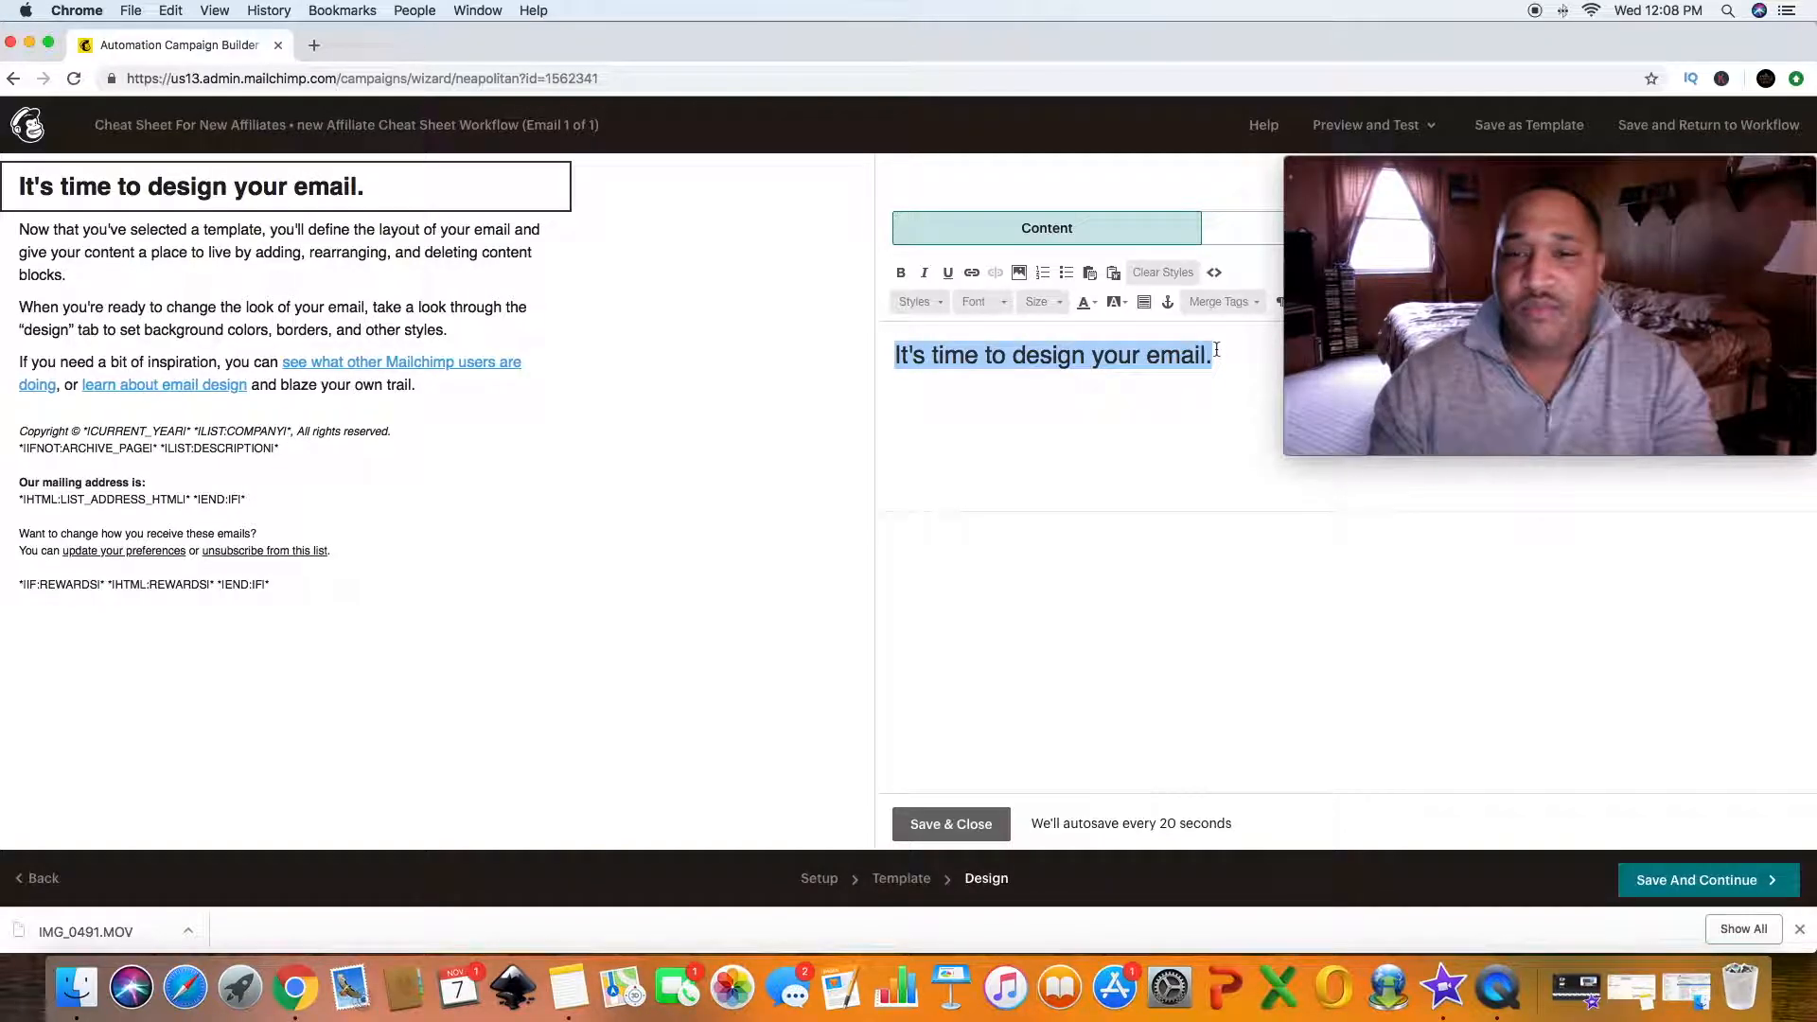
{"action": "type", "text": "Here "}
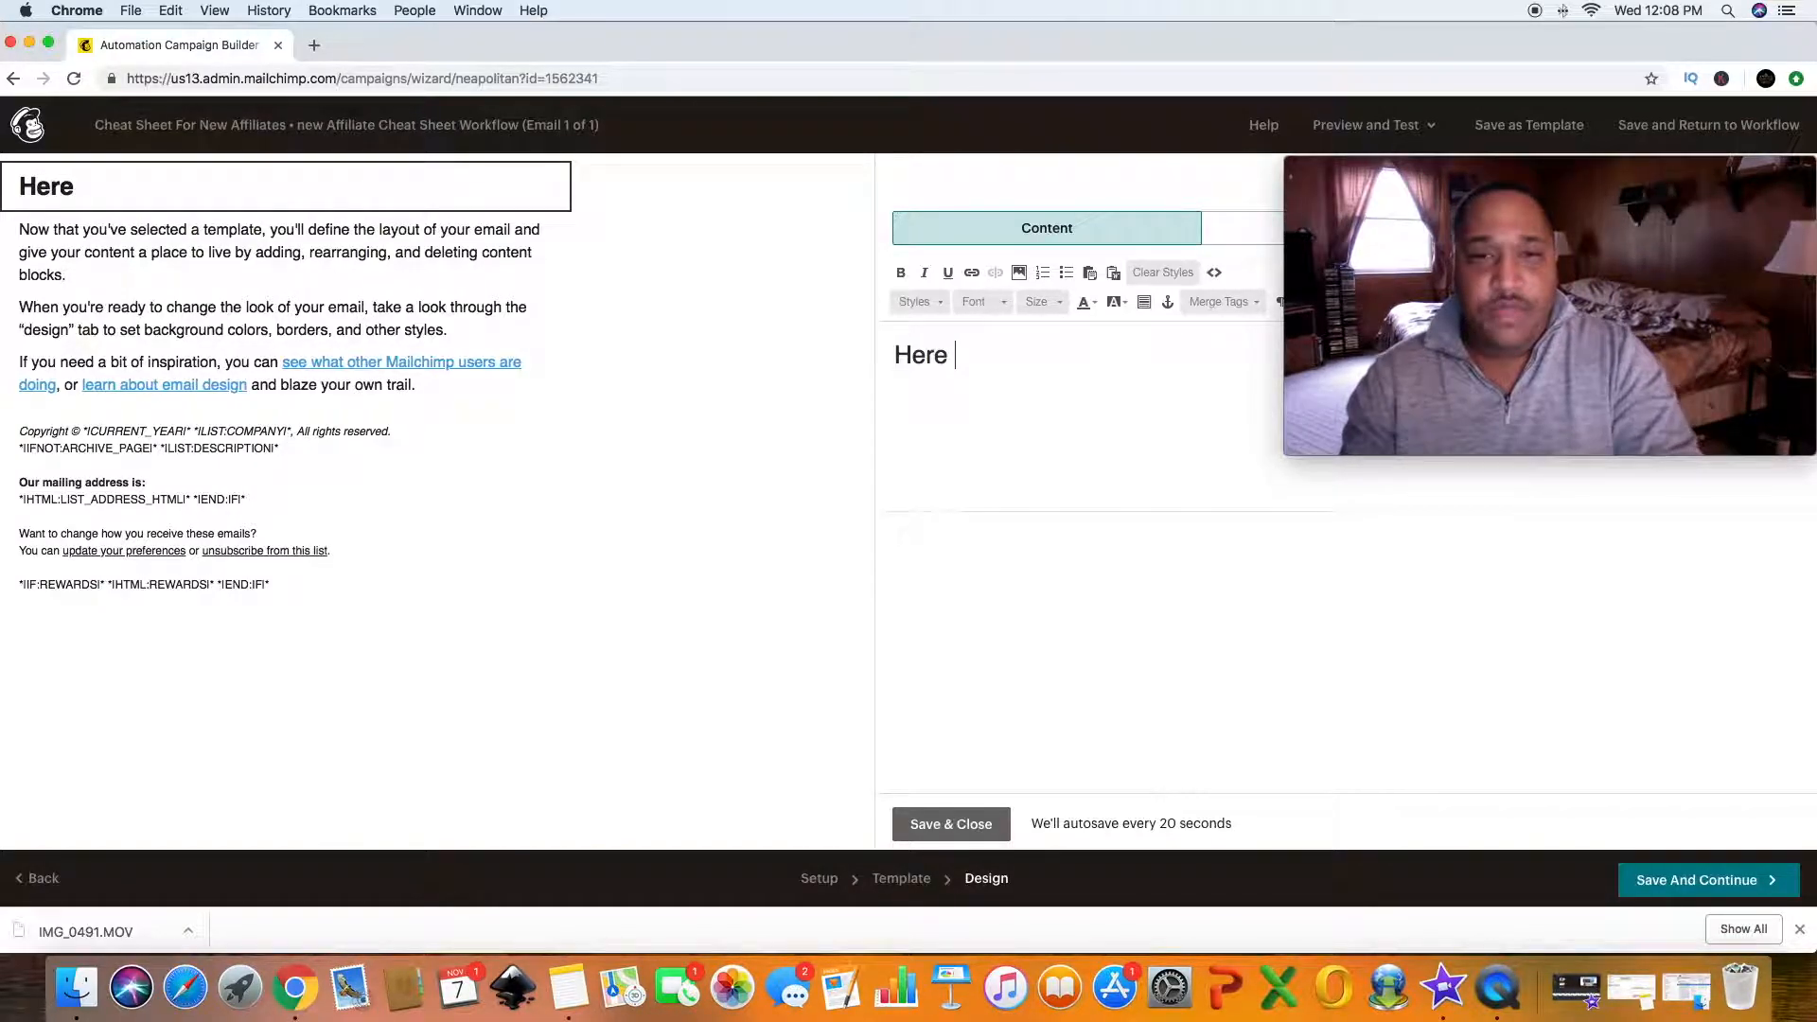
{"action": "type", "text": "Is Y"}
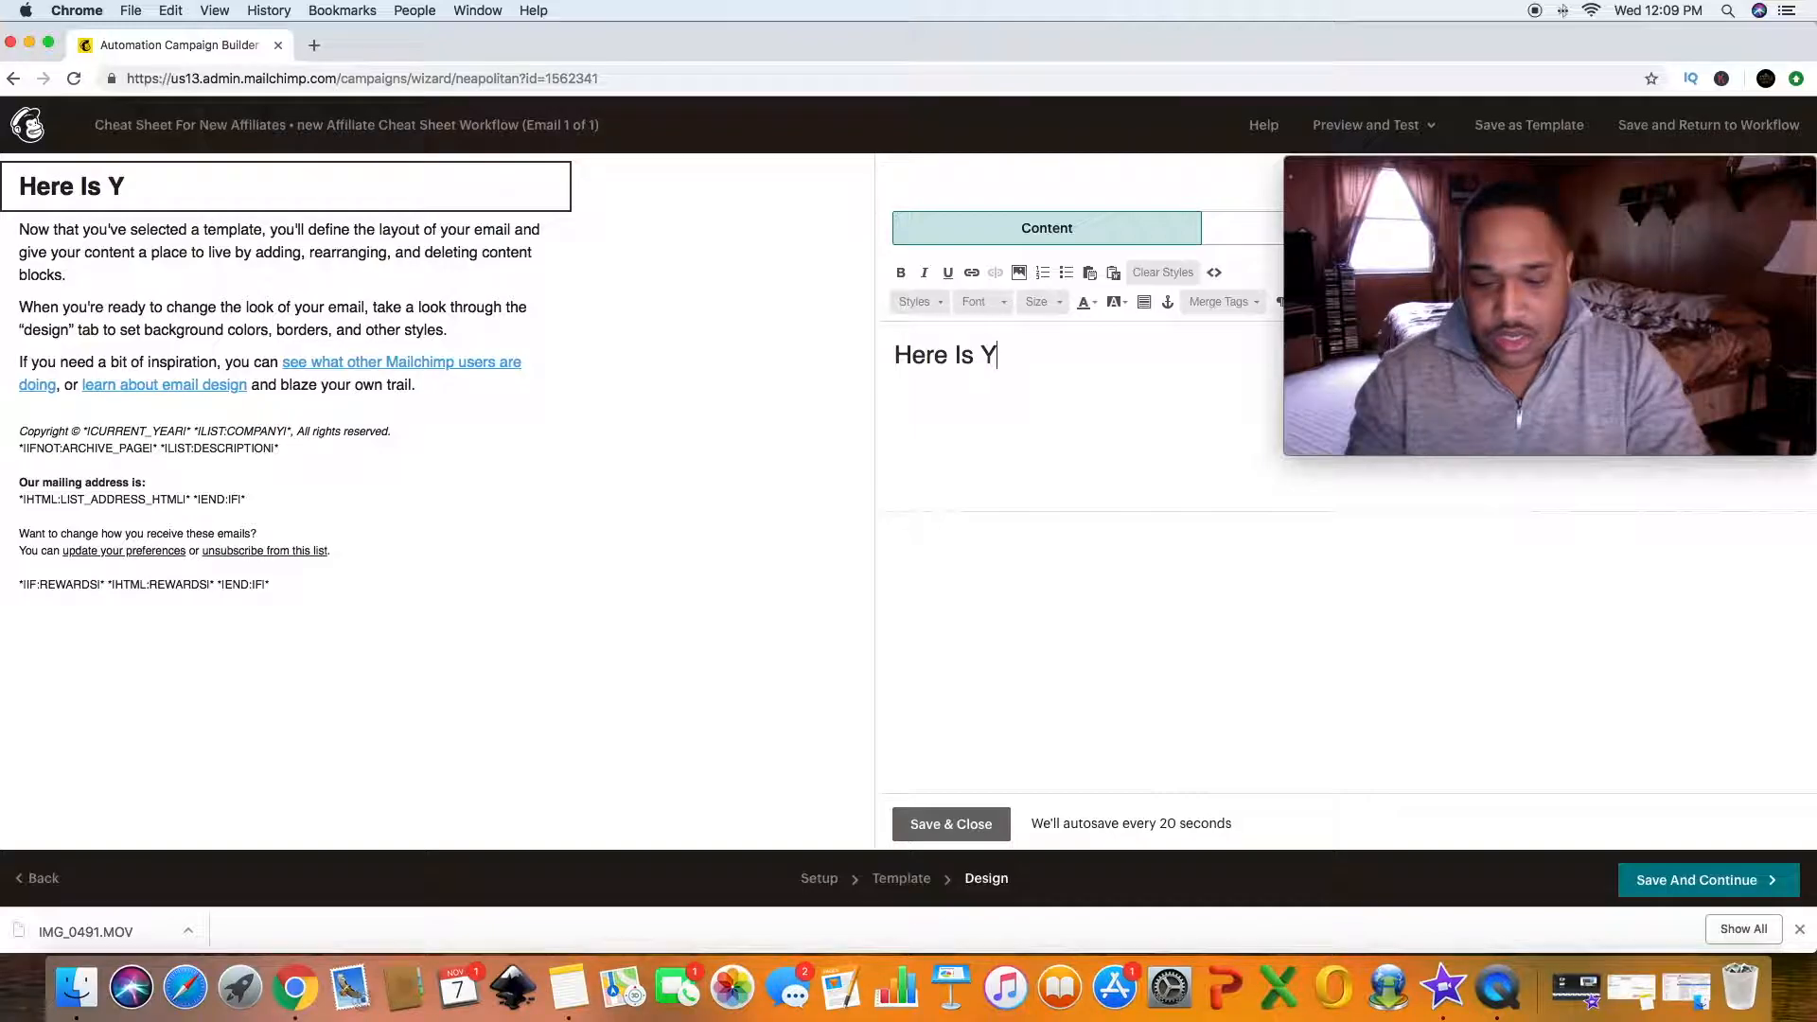
{"action": "type", "text": "our F"}
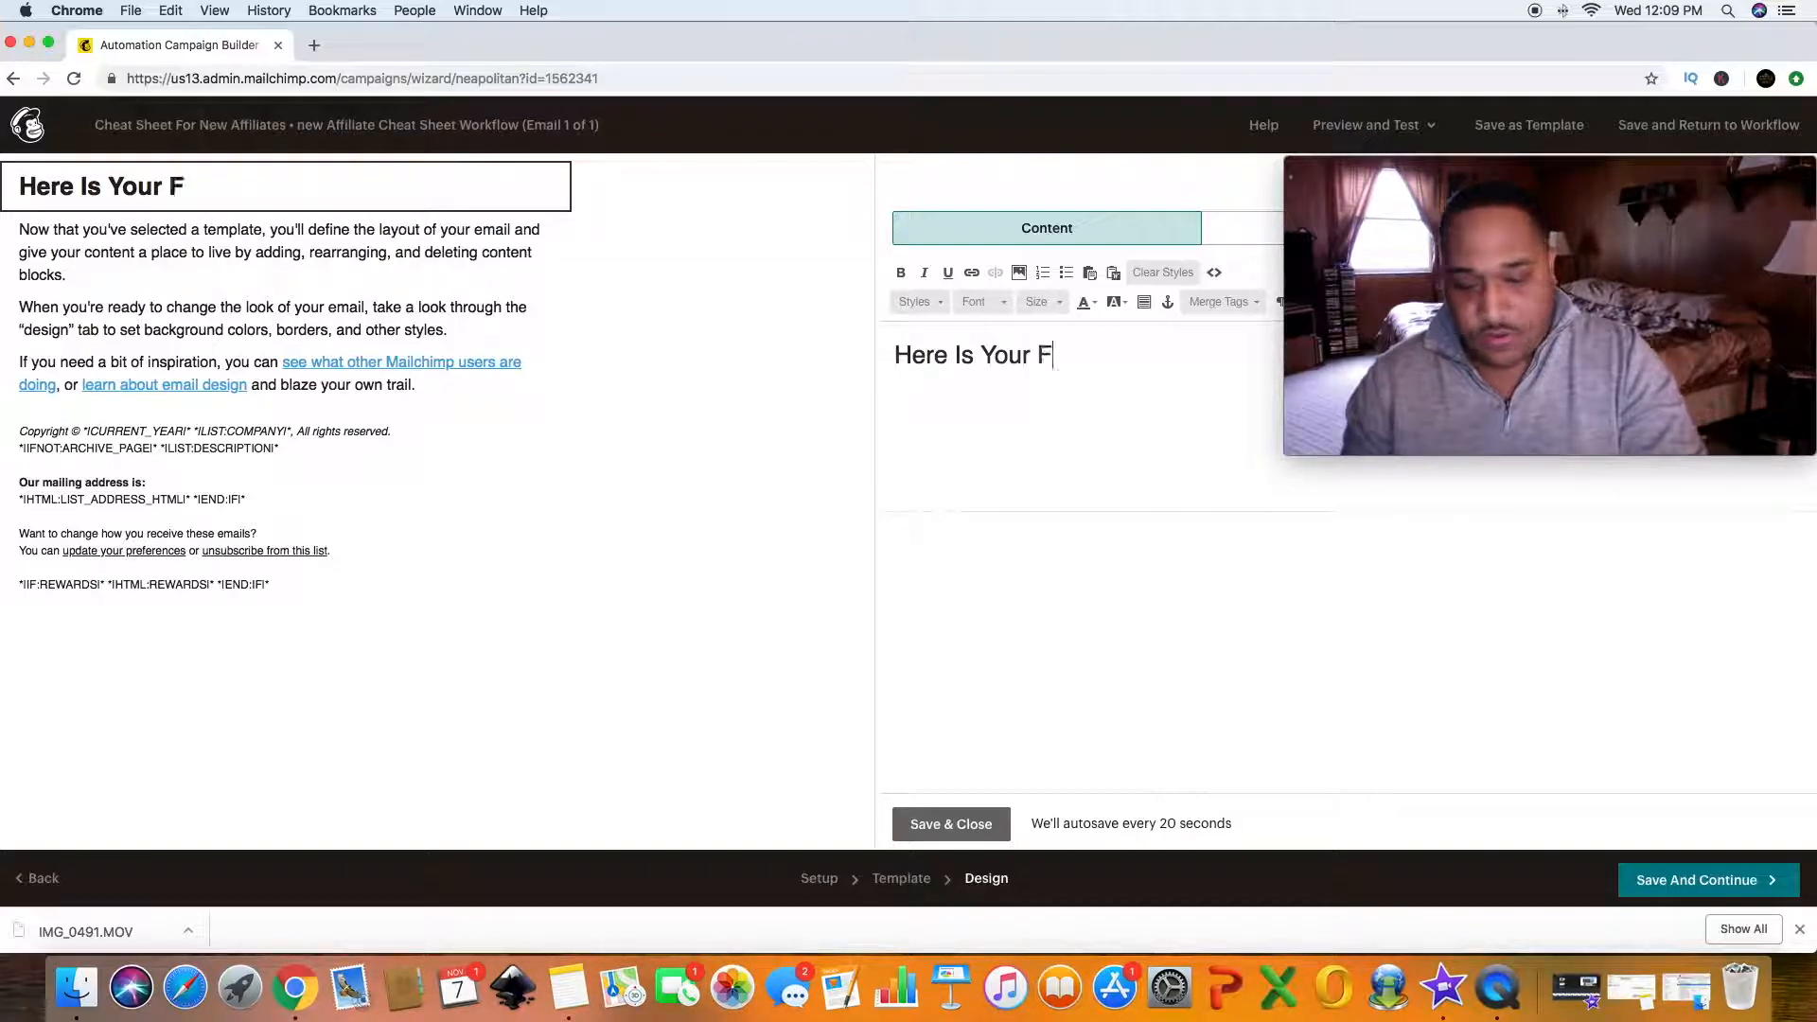
{"action": "type", "text": "ree Cheat Ch"}
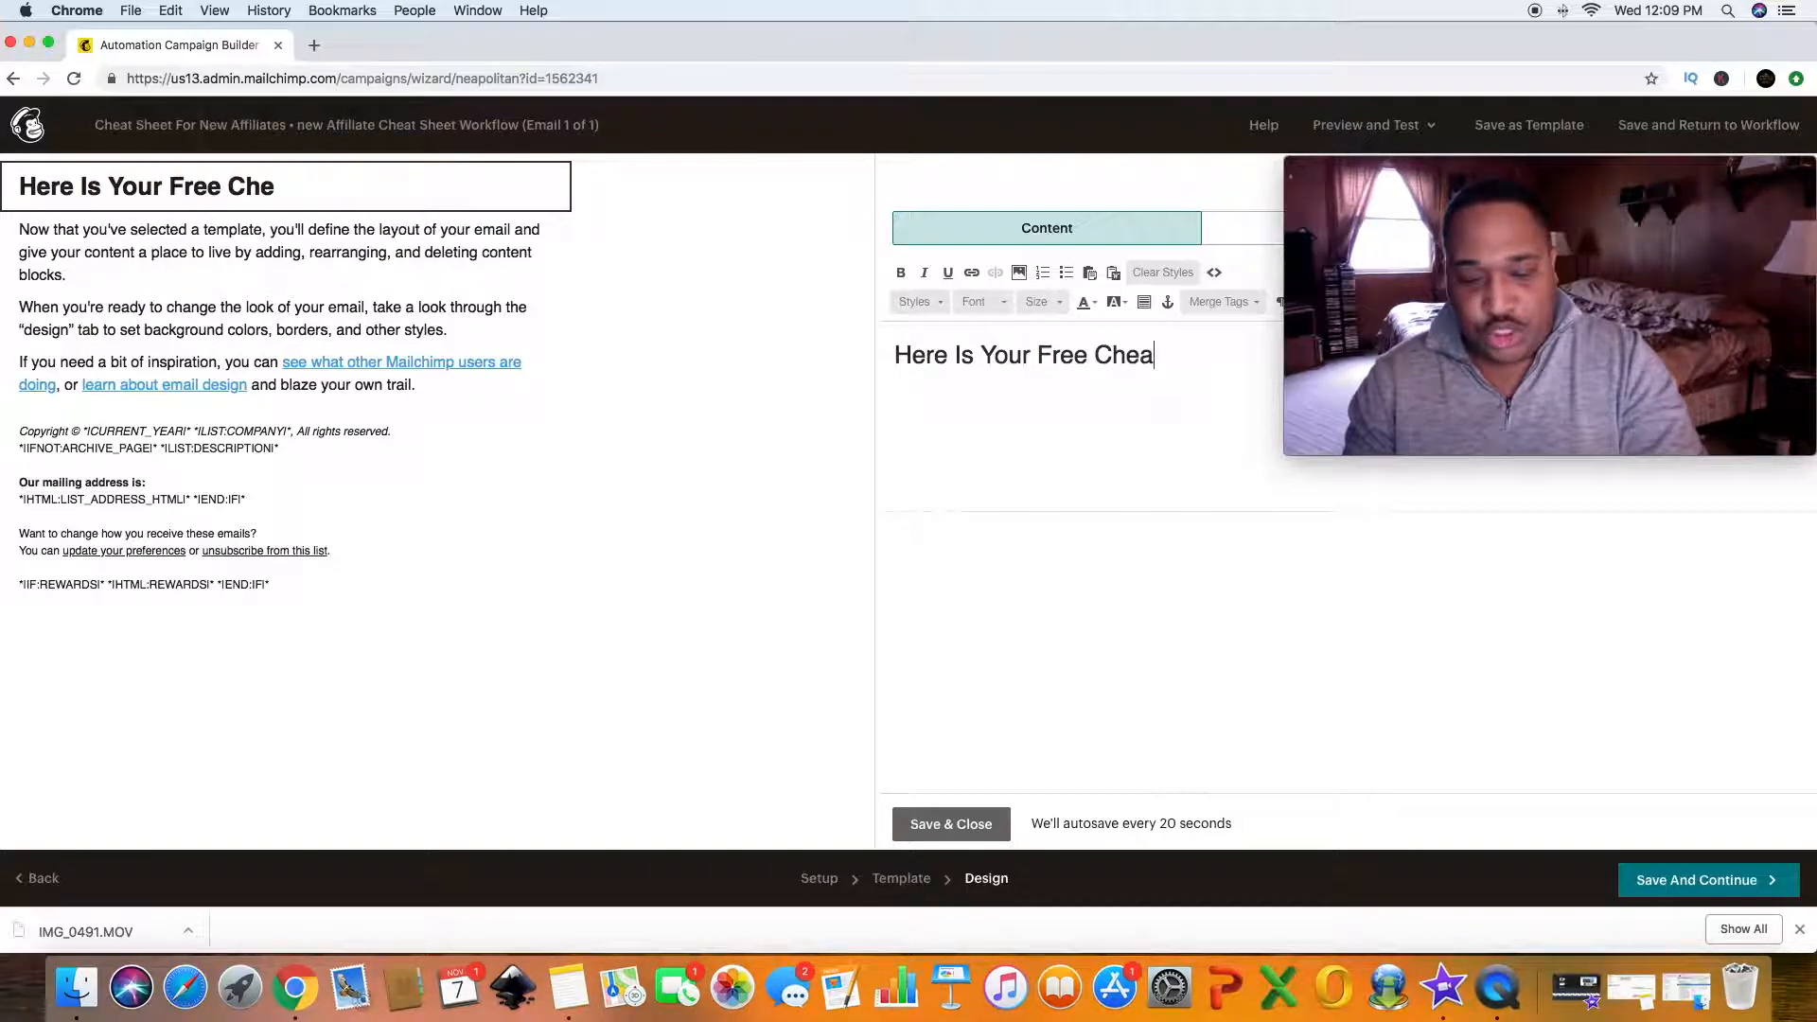
{"action": "key", "text": "BackSpace"}
{"action": "key", "text": "BackSpace"}
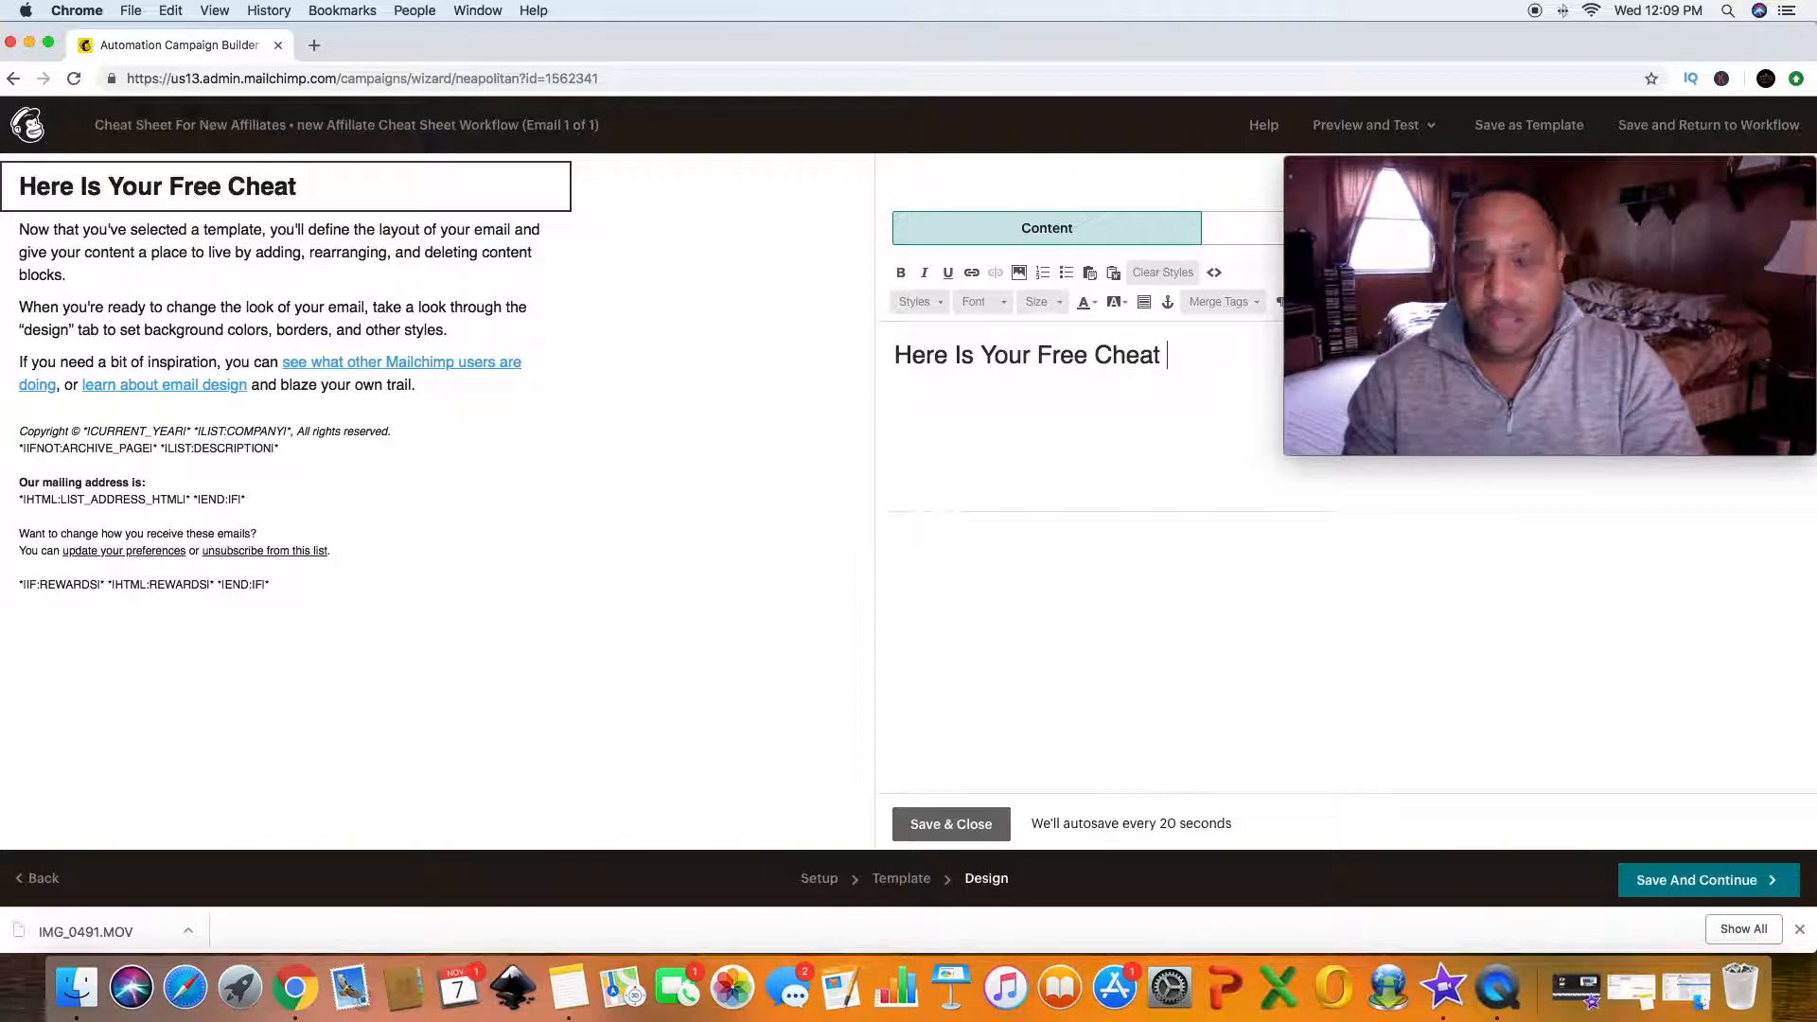
{"action": "type", "text": "Sheet As "}
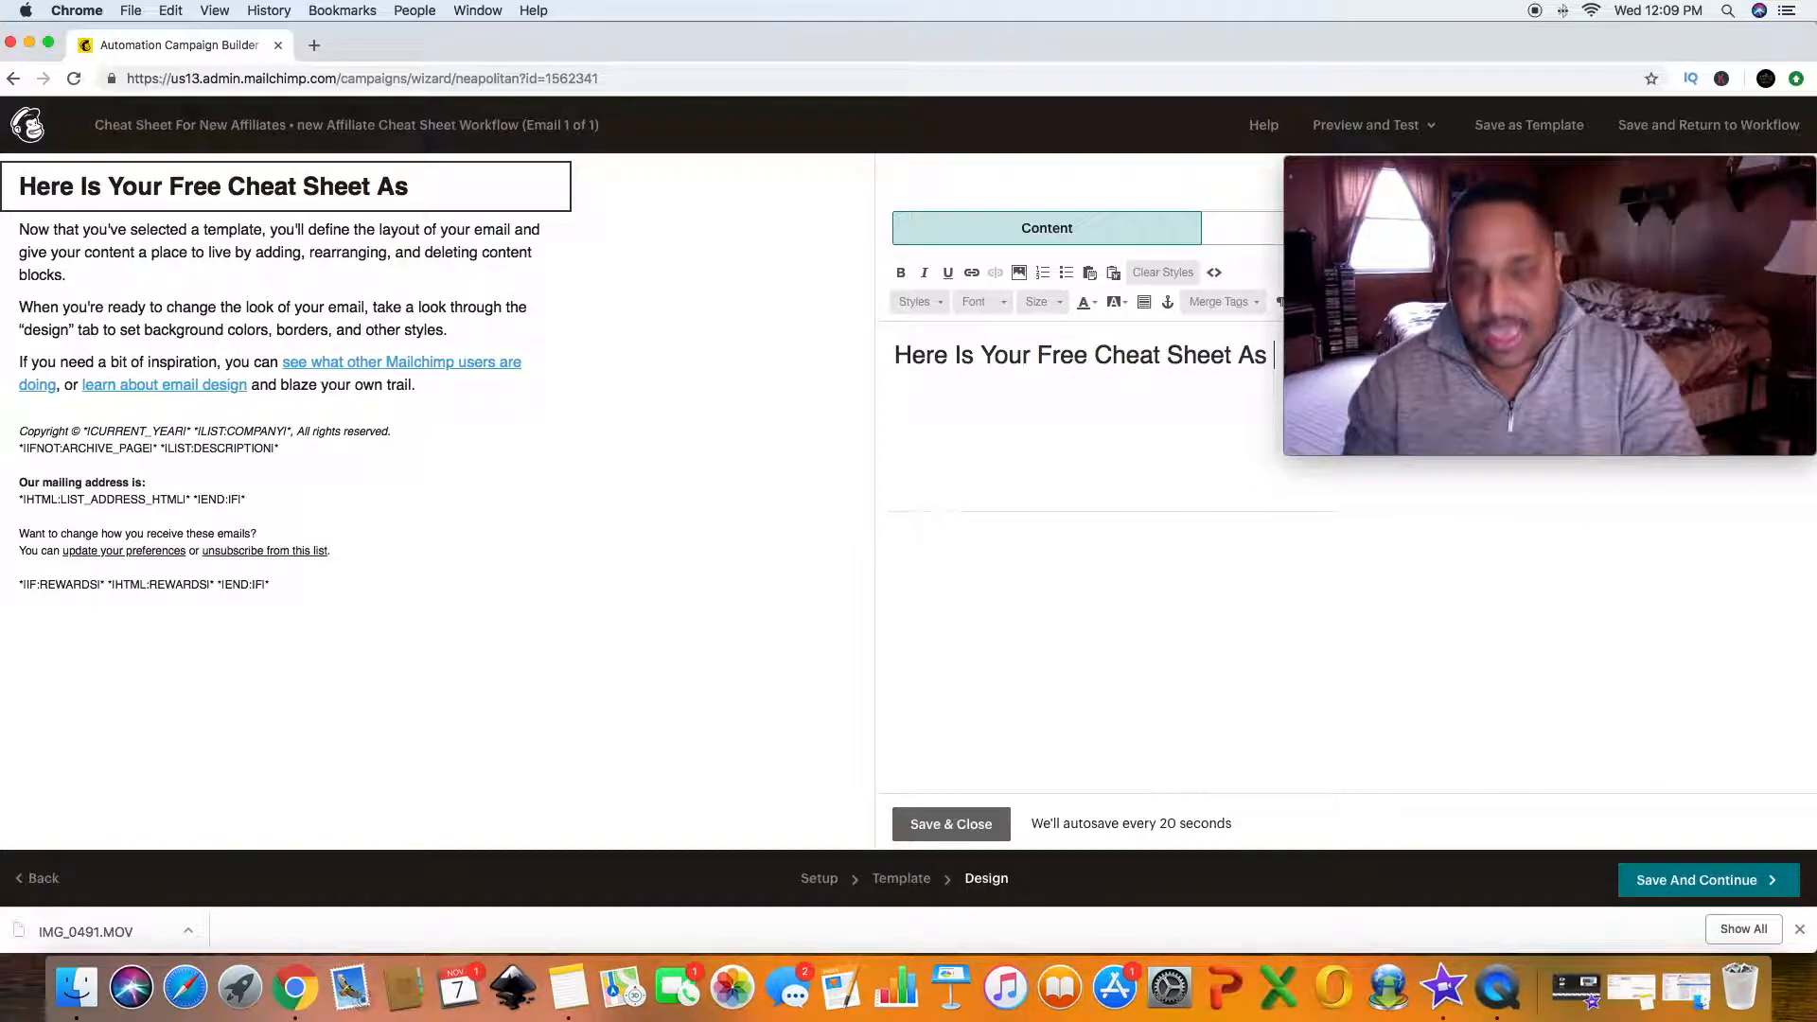
{"action": "type", "text": "Promised"}
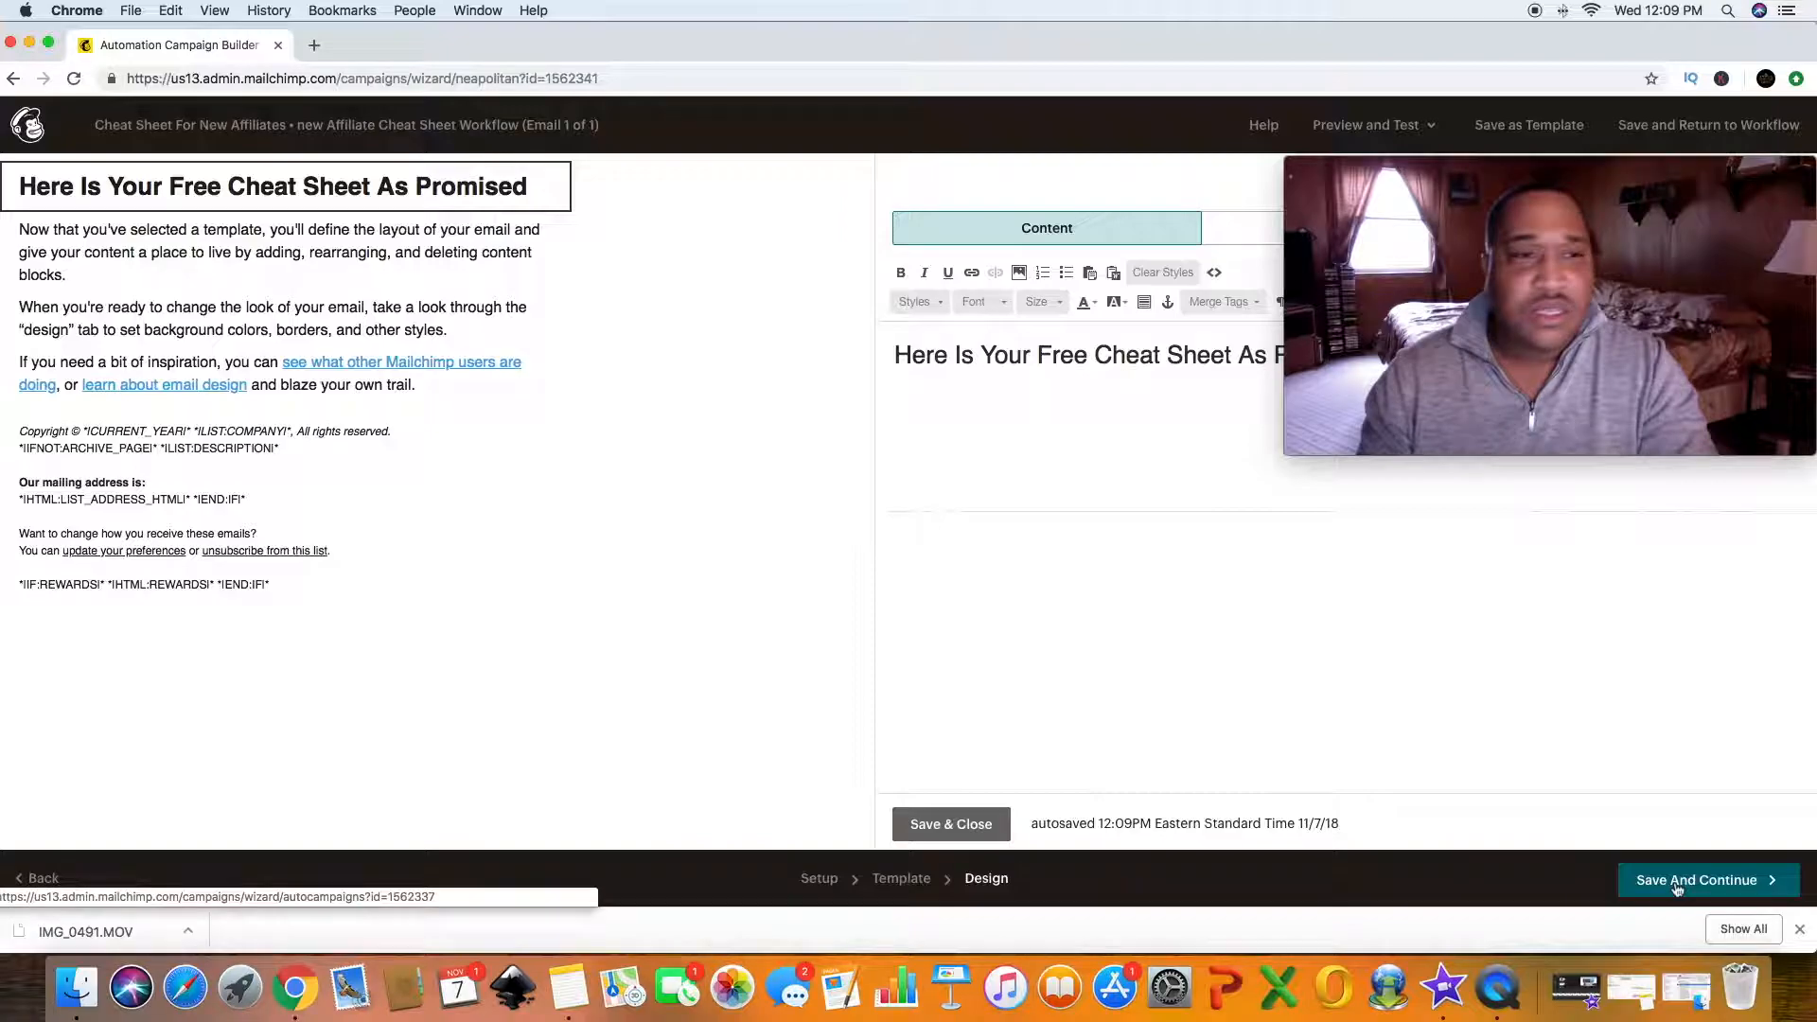
- Select all the placeholder body text in the email's text block and delete it
{"action": "left_click", "coordinate": [362, 322]}
{"action": "left_click", "coordinate": [362, 323]}
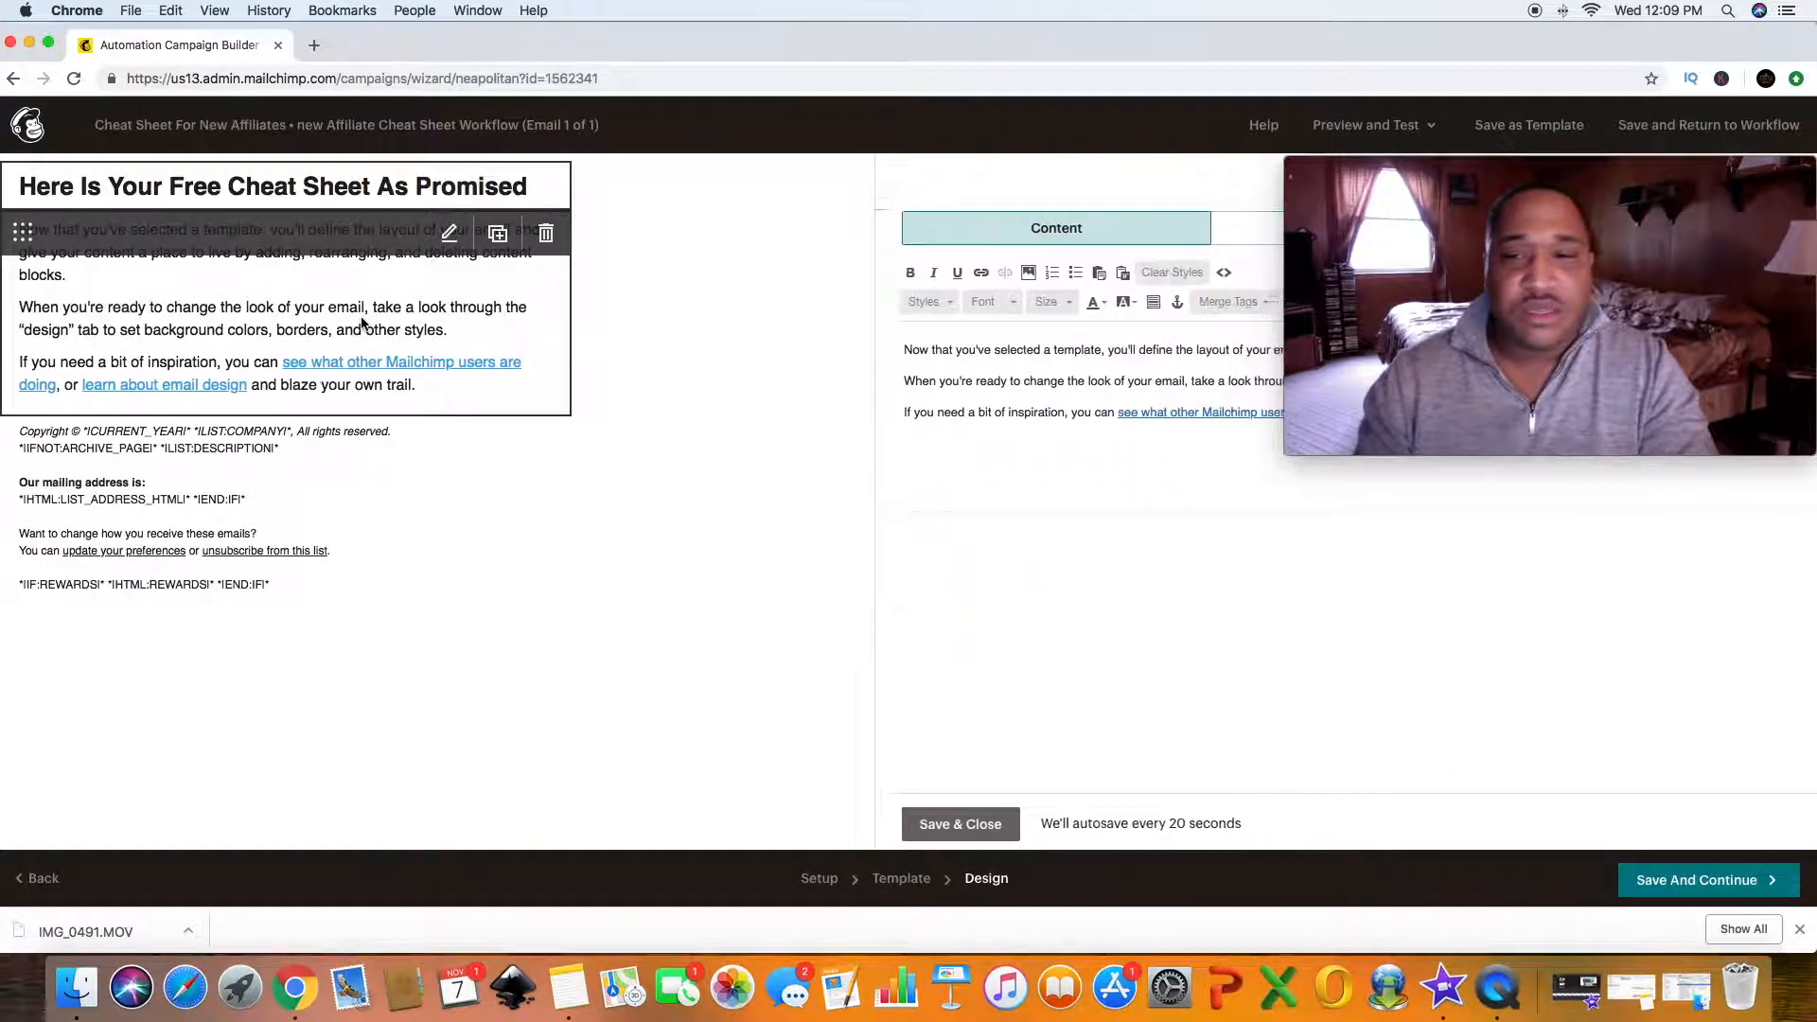
{"action": "left_click_drag", "start_coordinate": [898, 350], "coordinate": [1455, 485]}
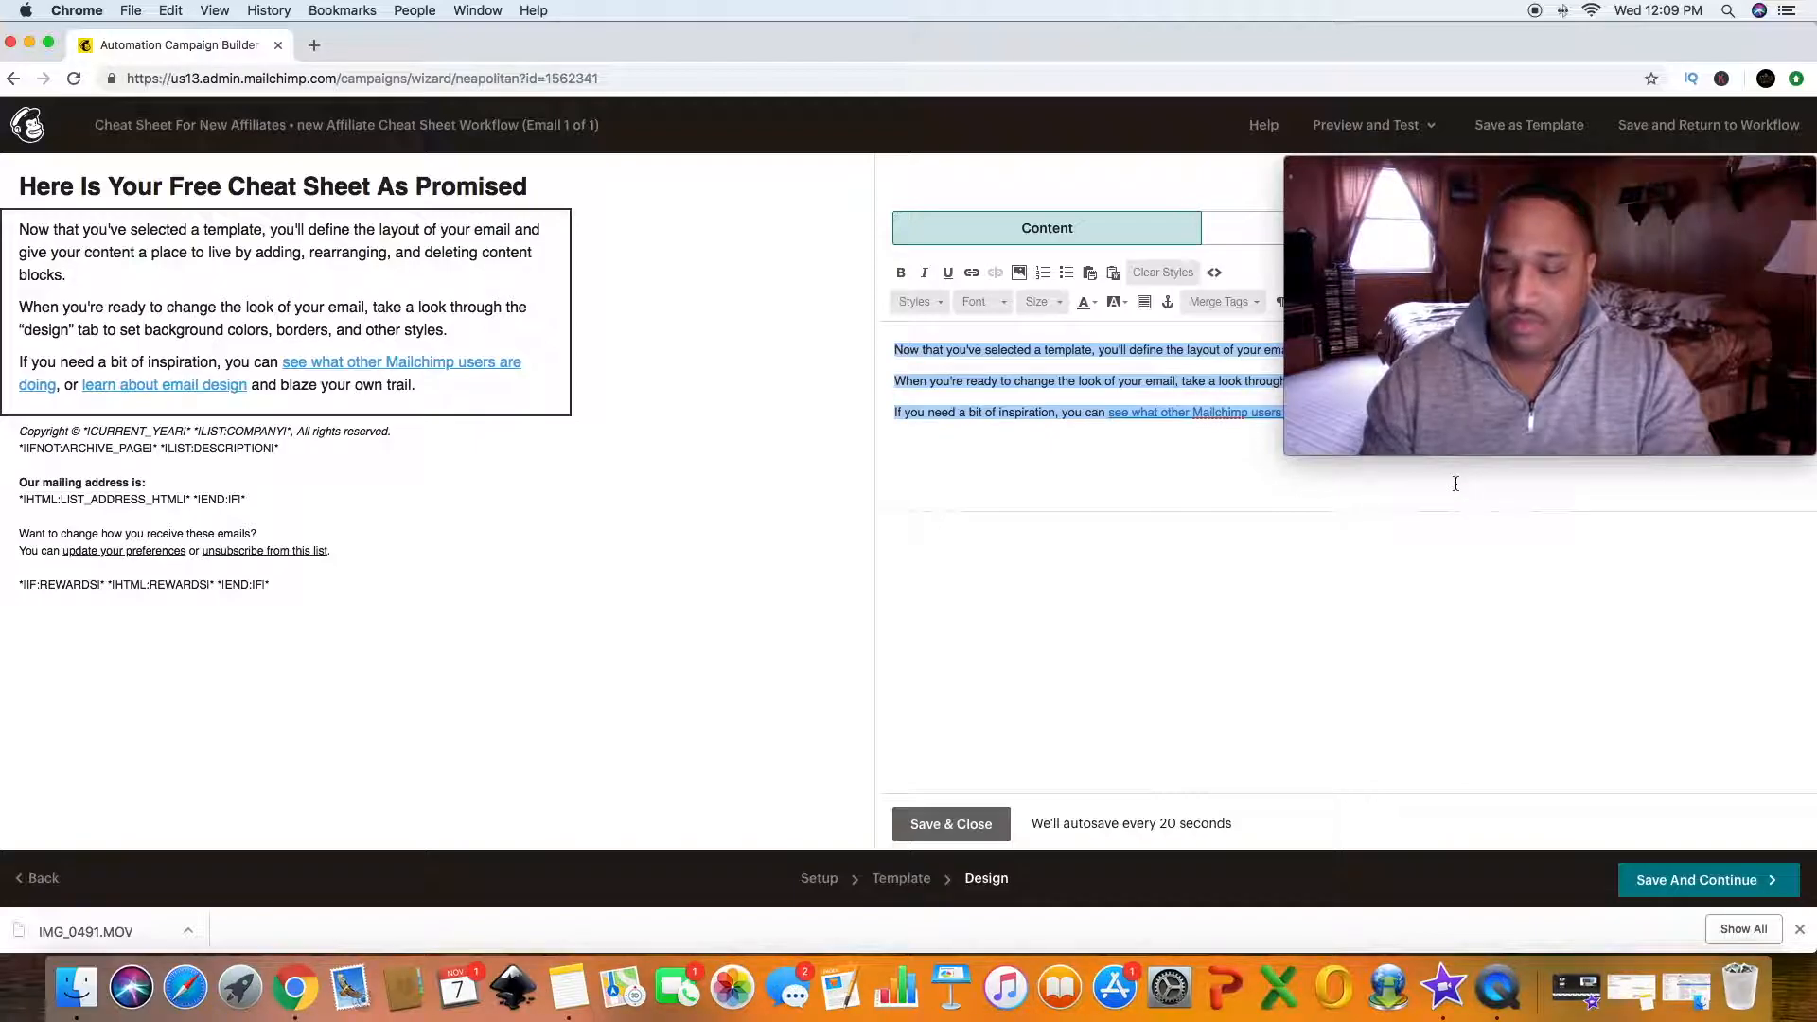
{"action": "key", "text": "BackSpace"}
{"action": "left_click_drag", "start_coordinate": [1454, 173], "coordinate": [1437, 567]}
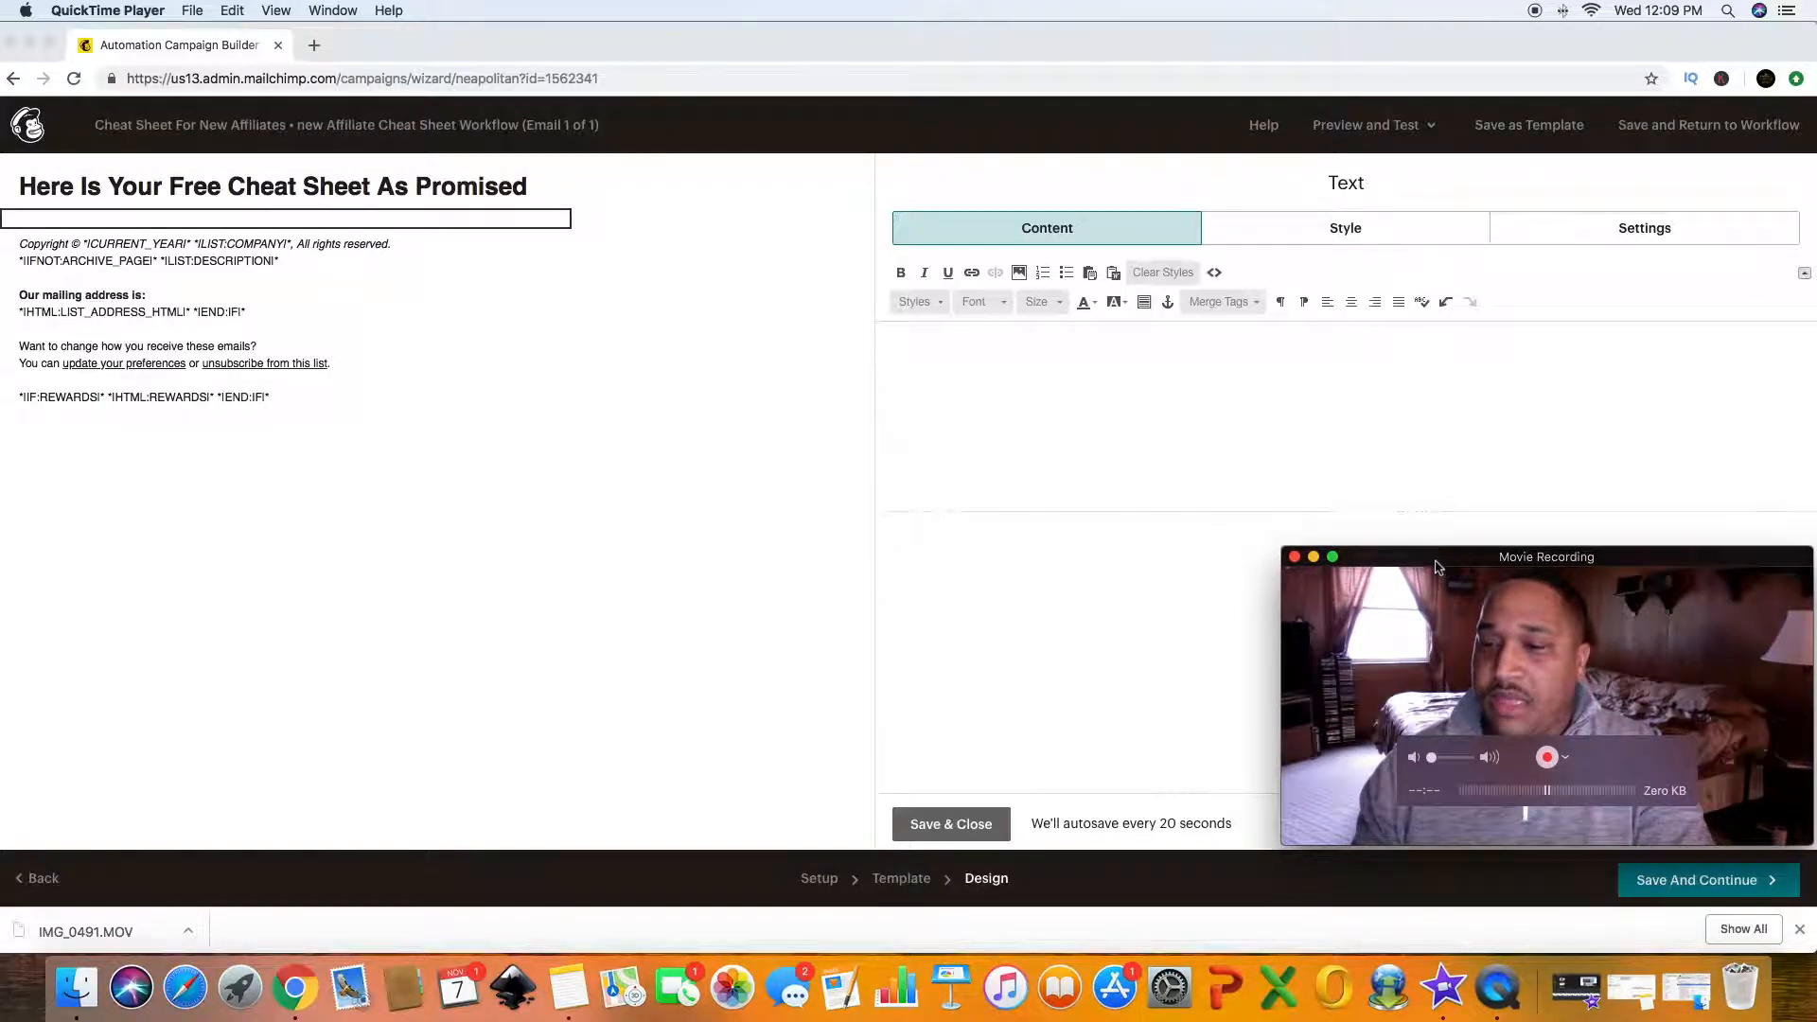
- Write the body line "To Receive Your Free Cheat Sheet Just click the link below"
{"action": "left_click", "coordinate": [910, 344]}
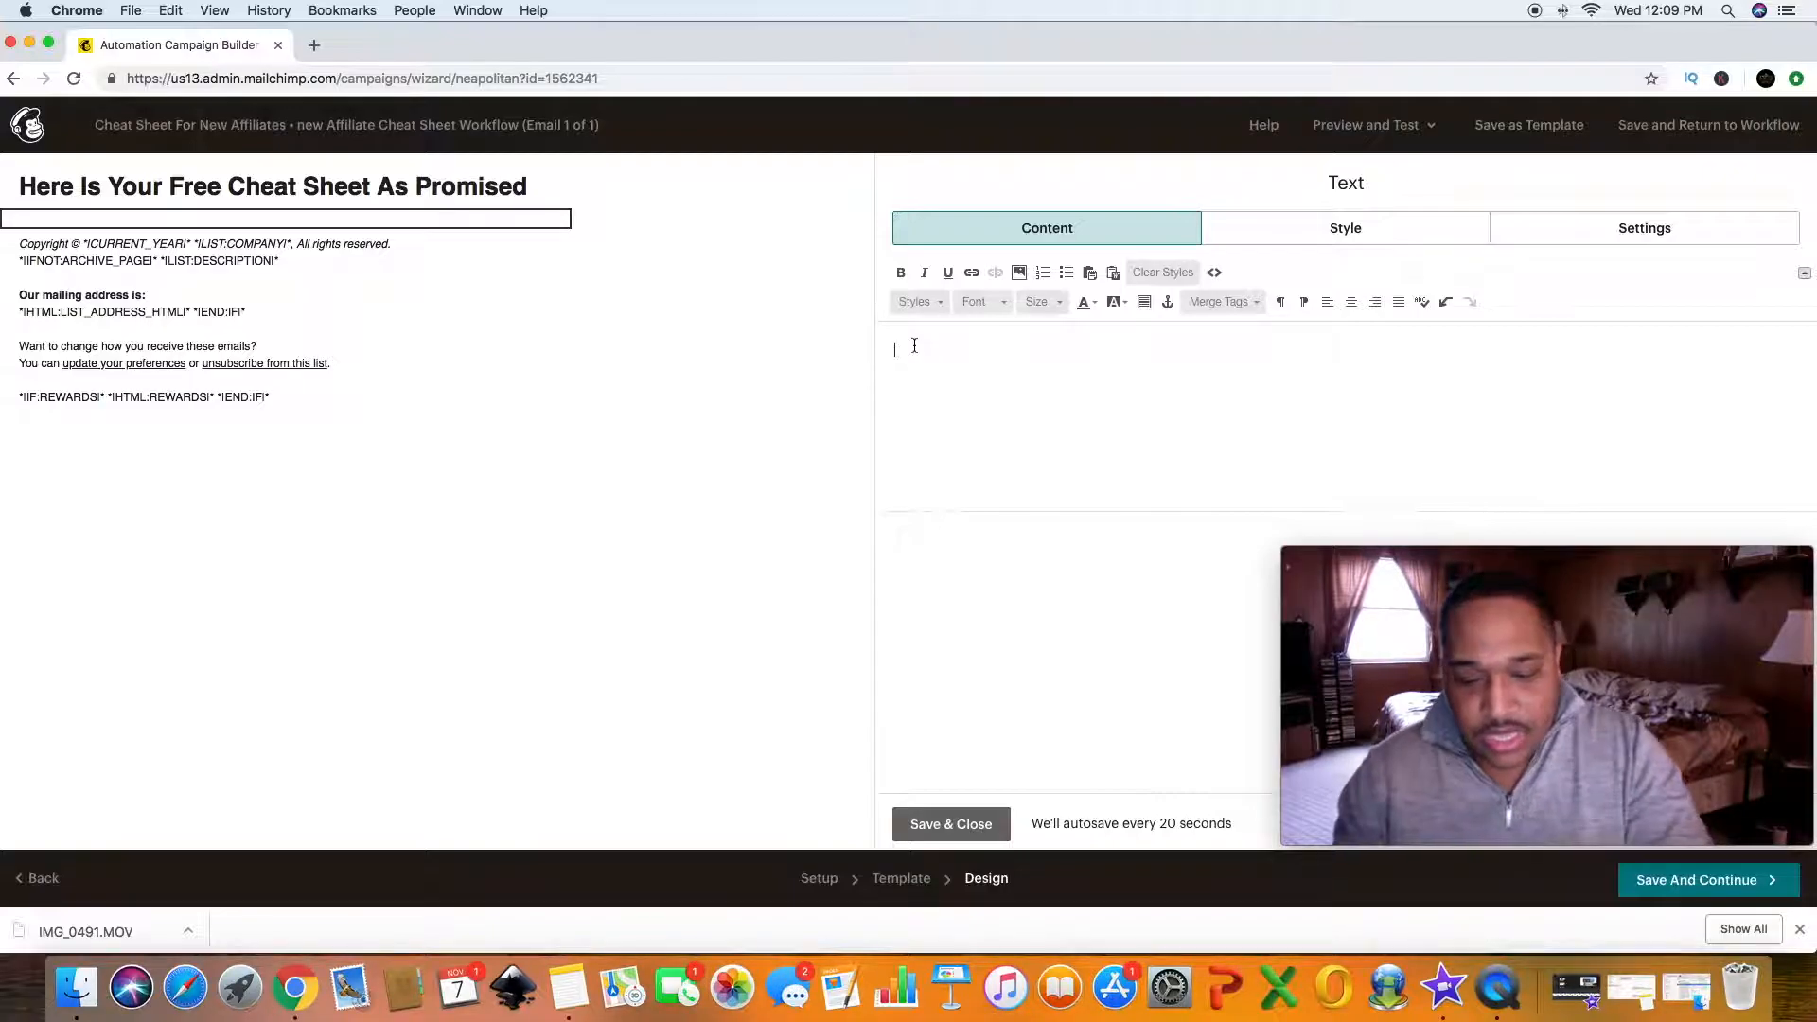
{"action": "type", "text": "To"}
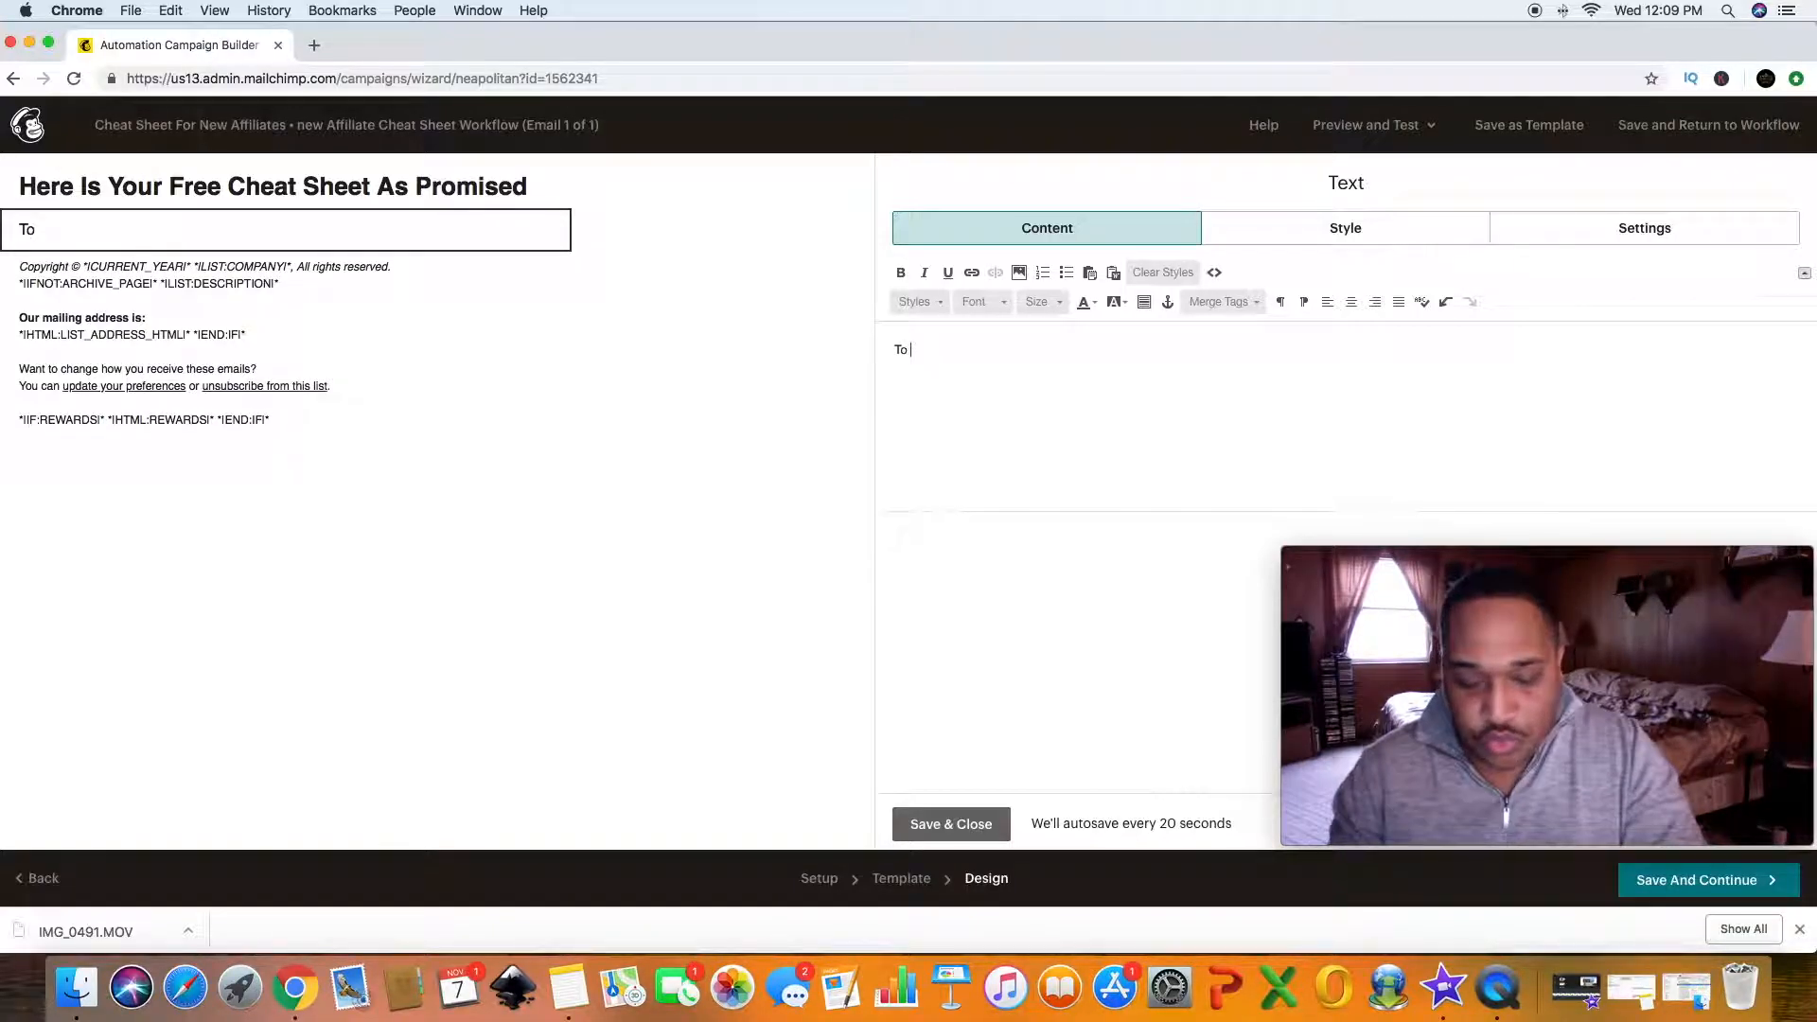
{"action": "type", "text": " Receiv"}
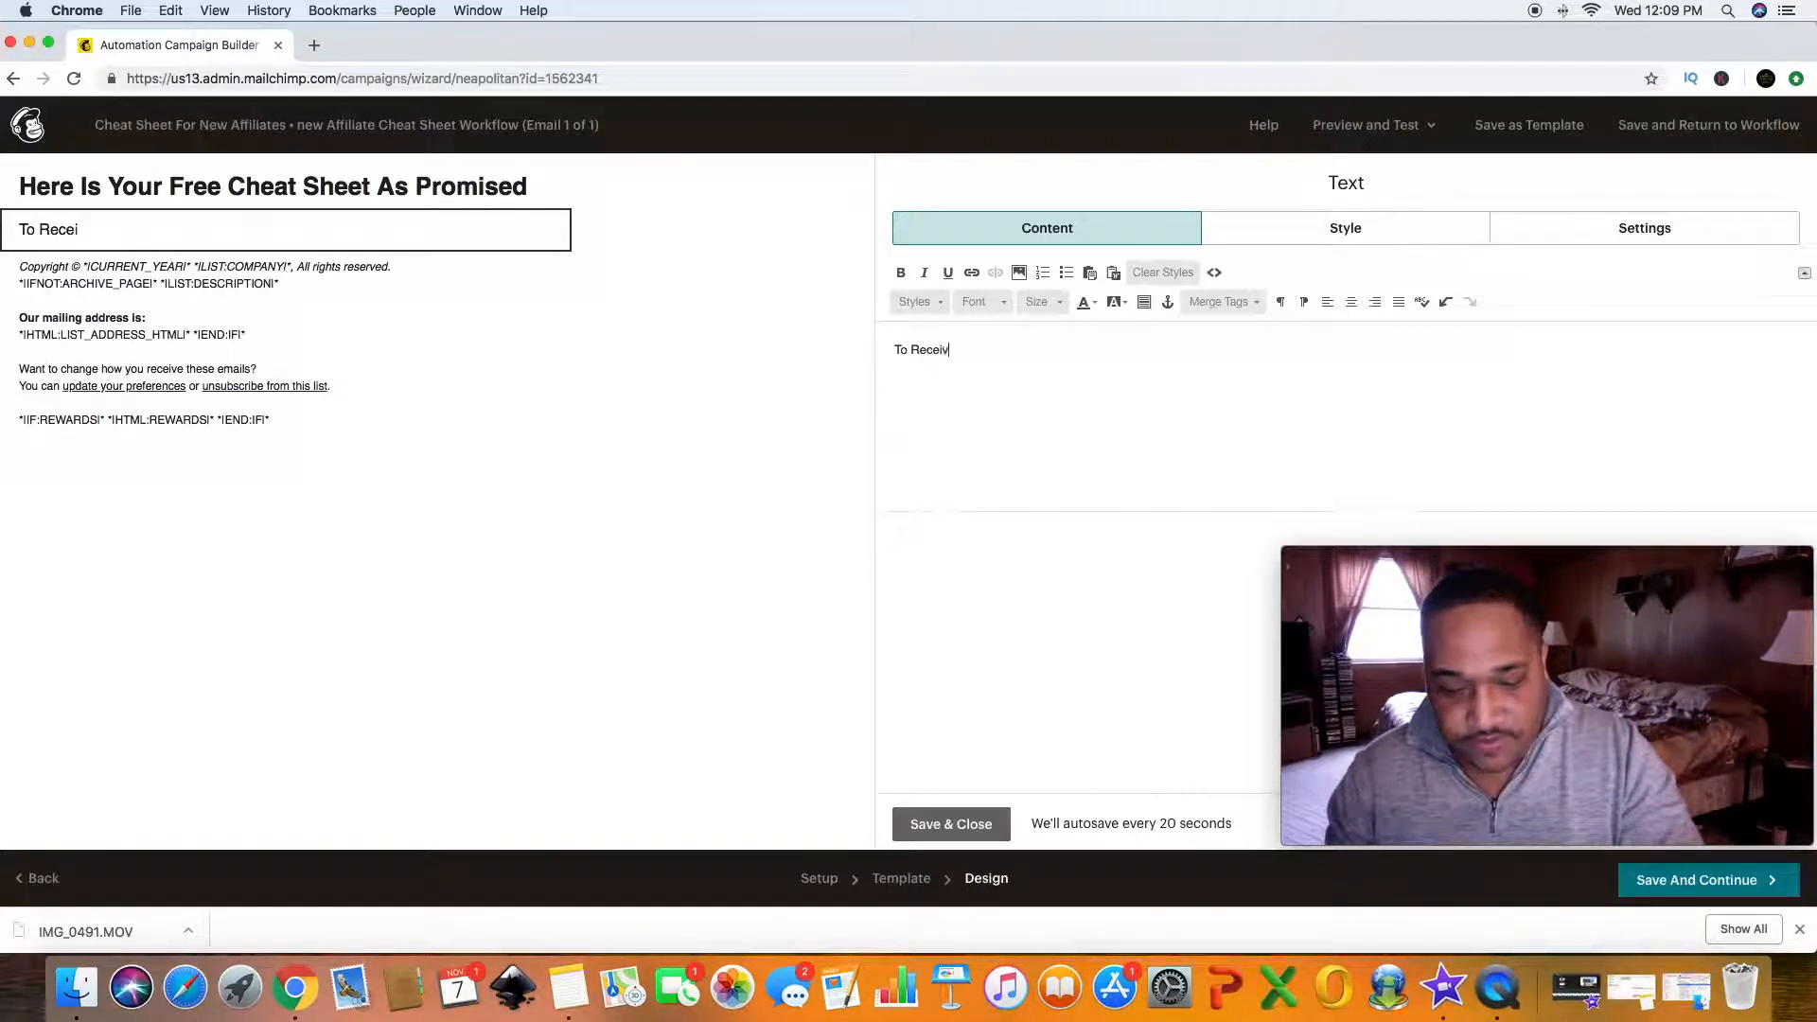
{"action": "type", "text": "e Your ?F"}
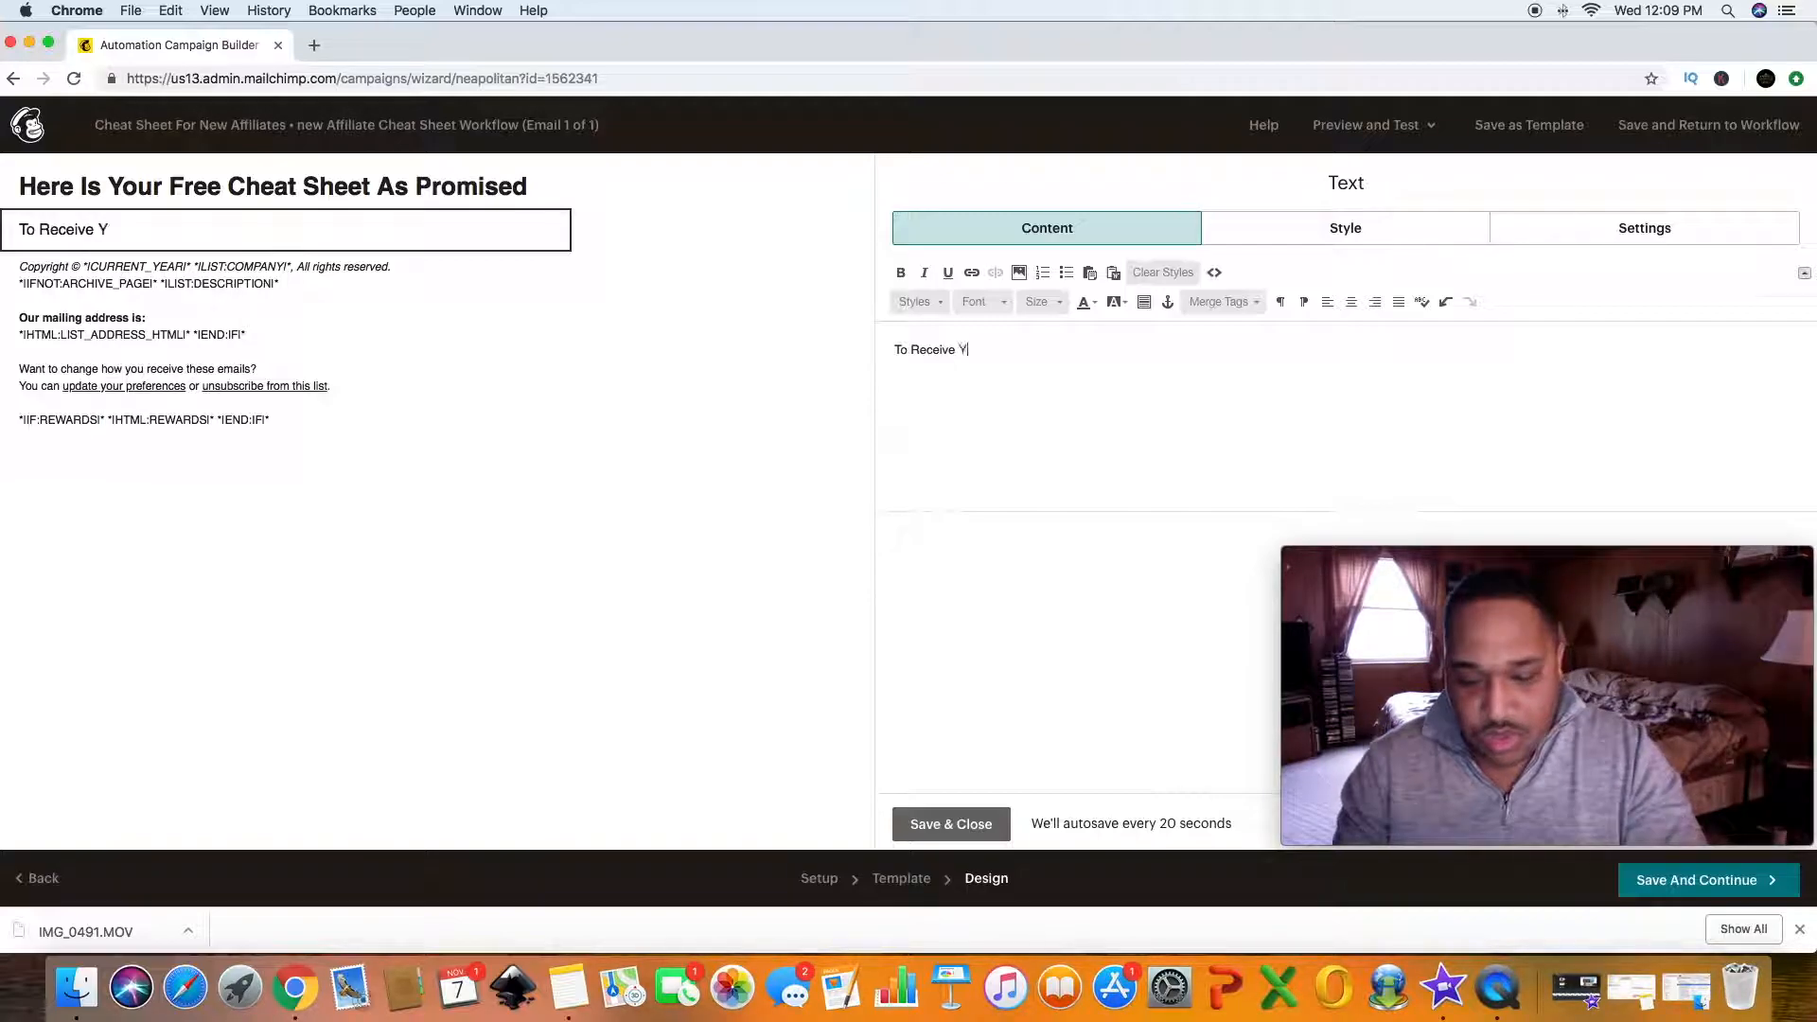
{"action": "key", "text": "BackSpace"}
{"action": "key", "text": "BackSpace"}
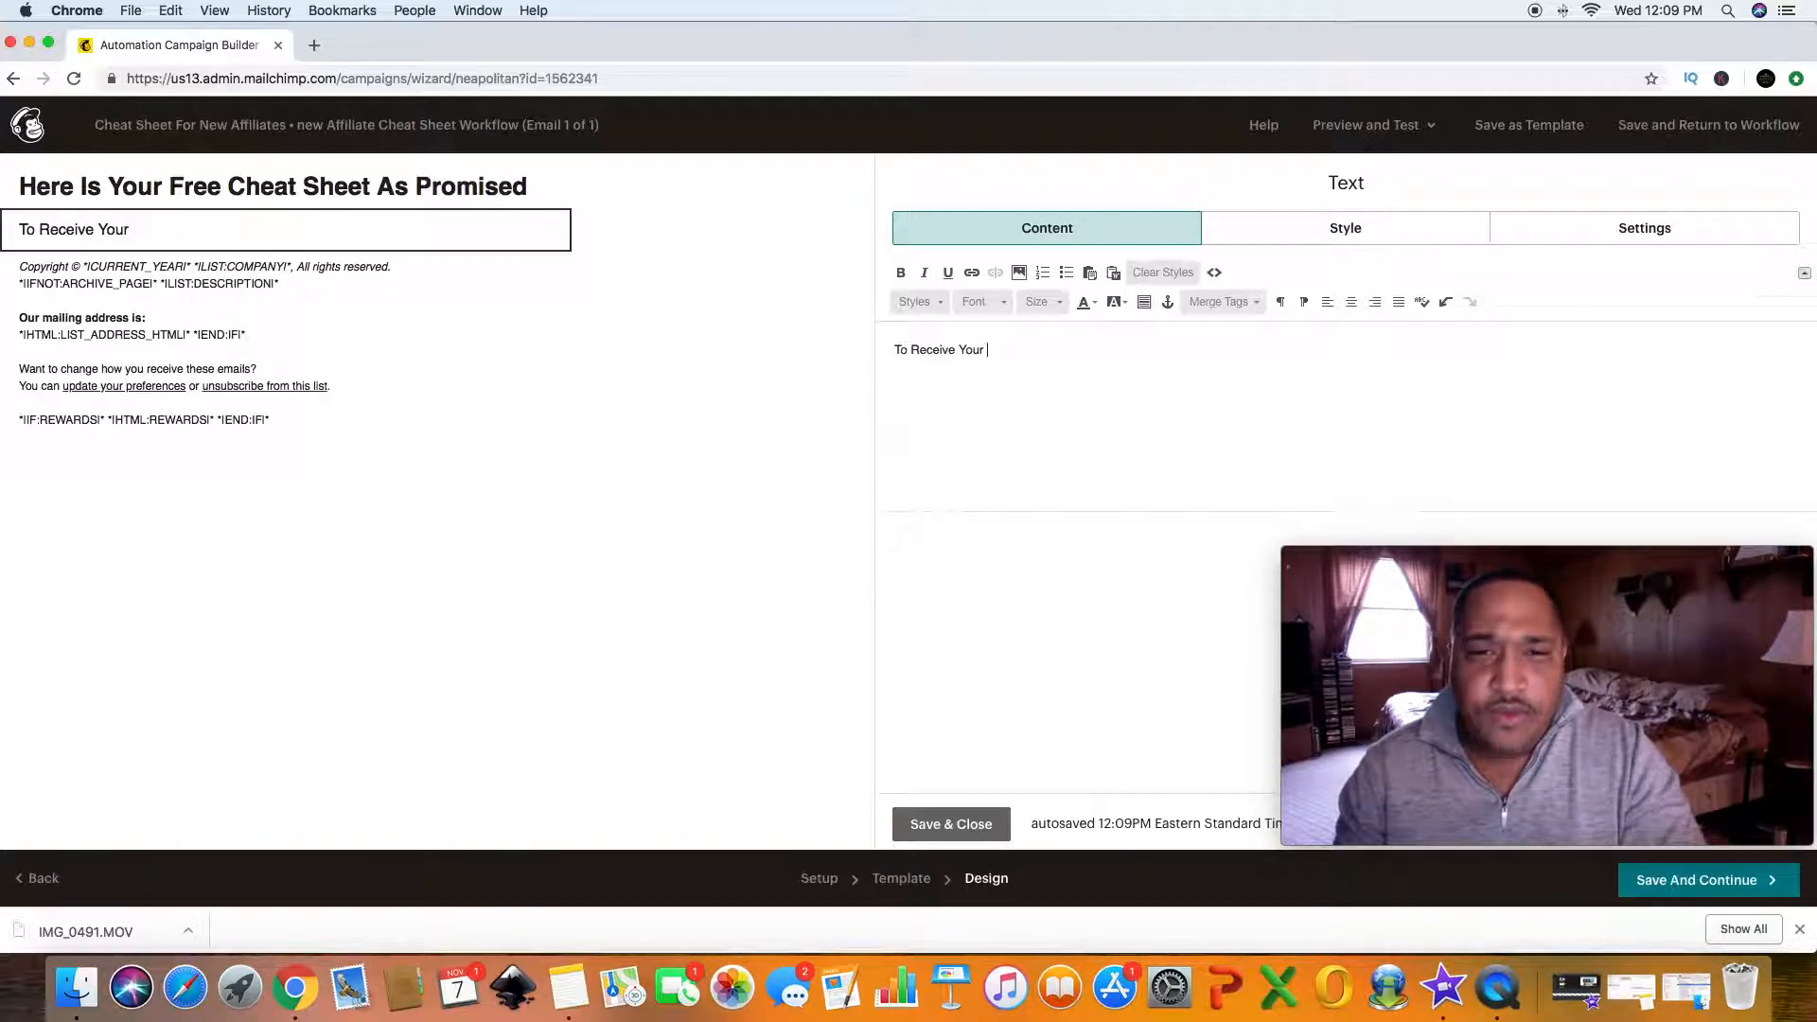
{"action": "type", "text": "Free Chee"}
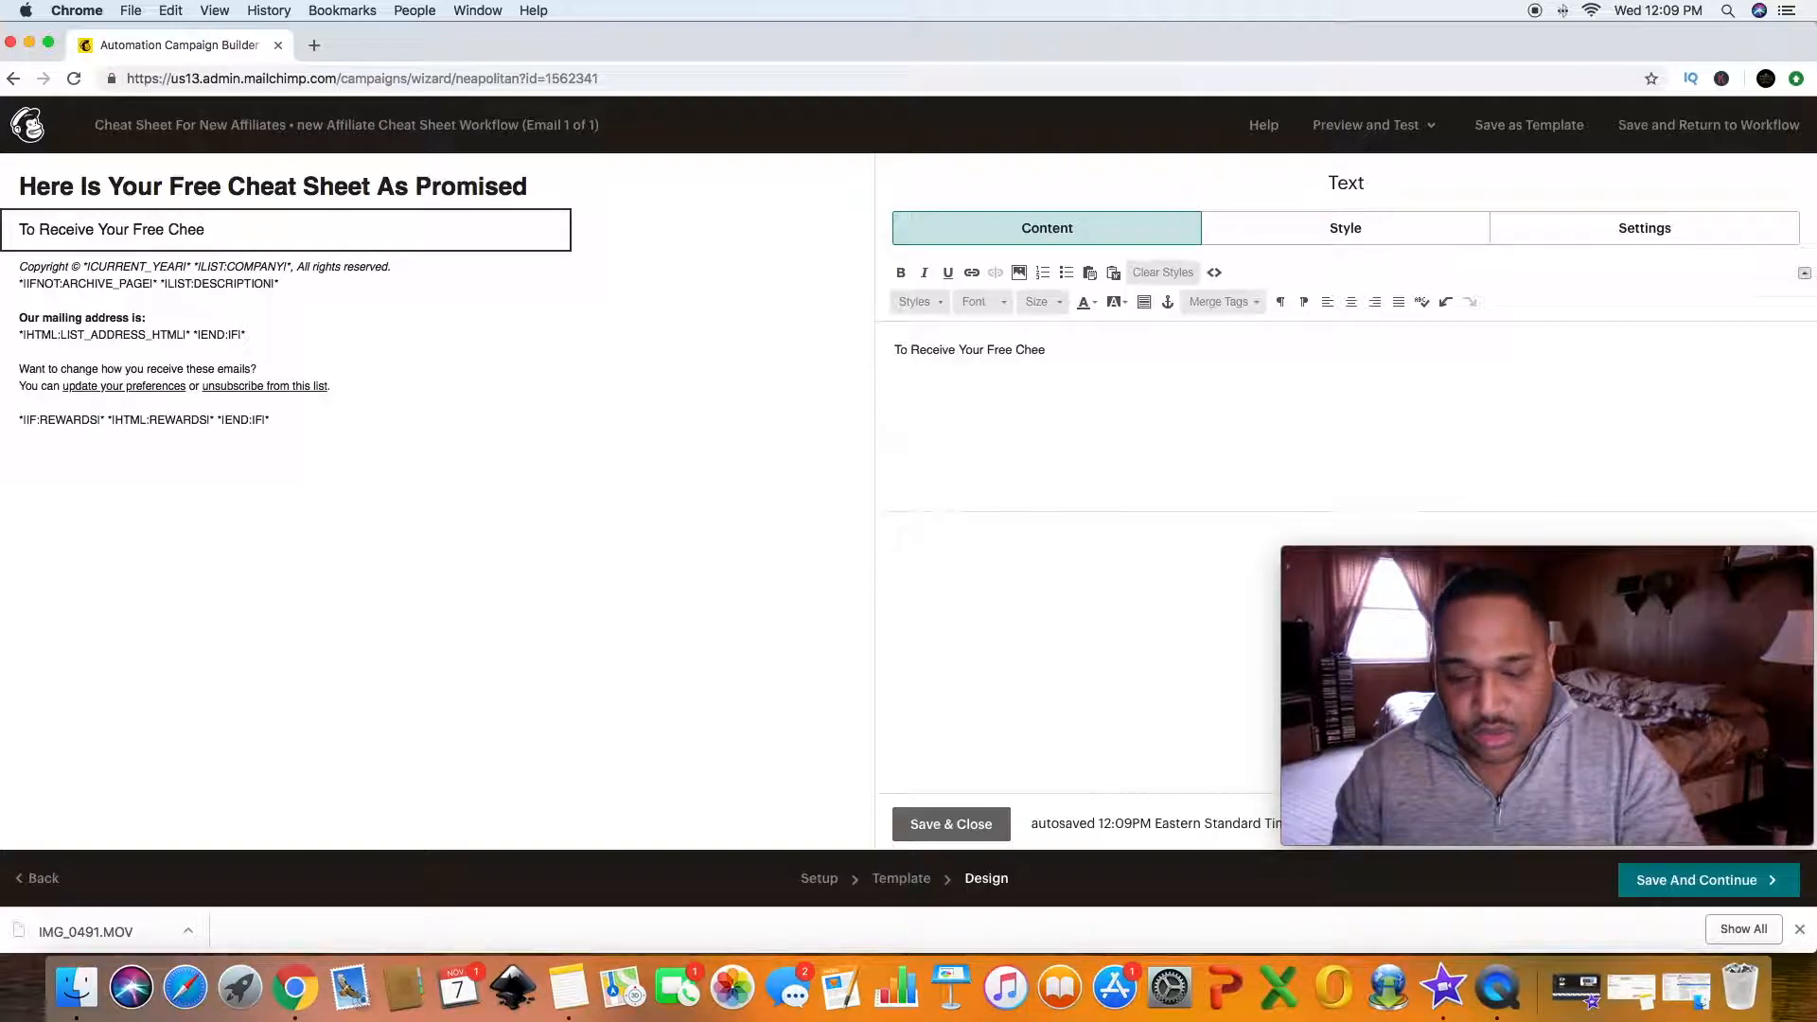
{"action": "type", "text": "t"}
{"action": "key", "text": "BackSpace"}
{"action": "key", "text": "BackSpace"}
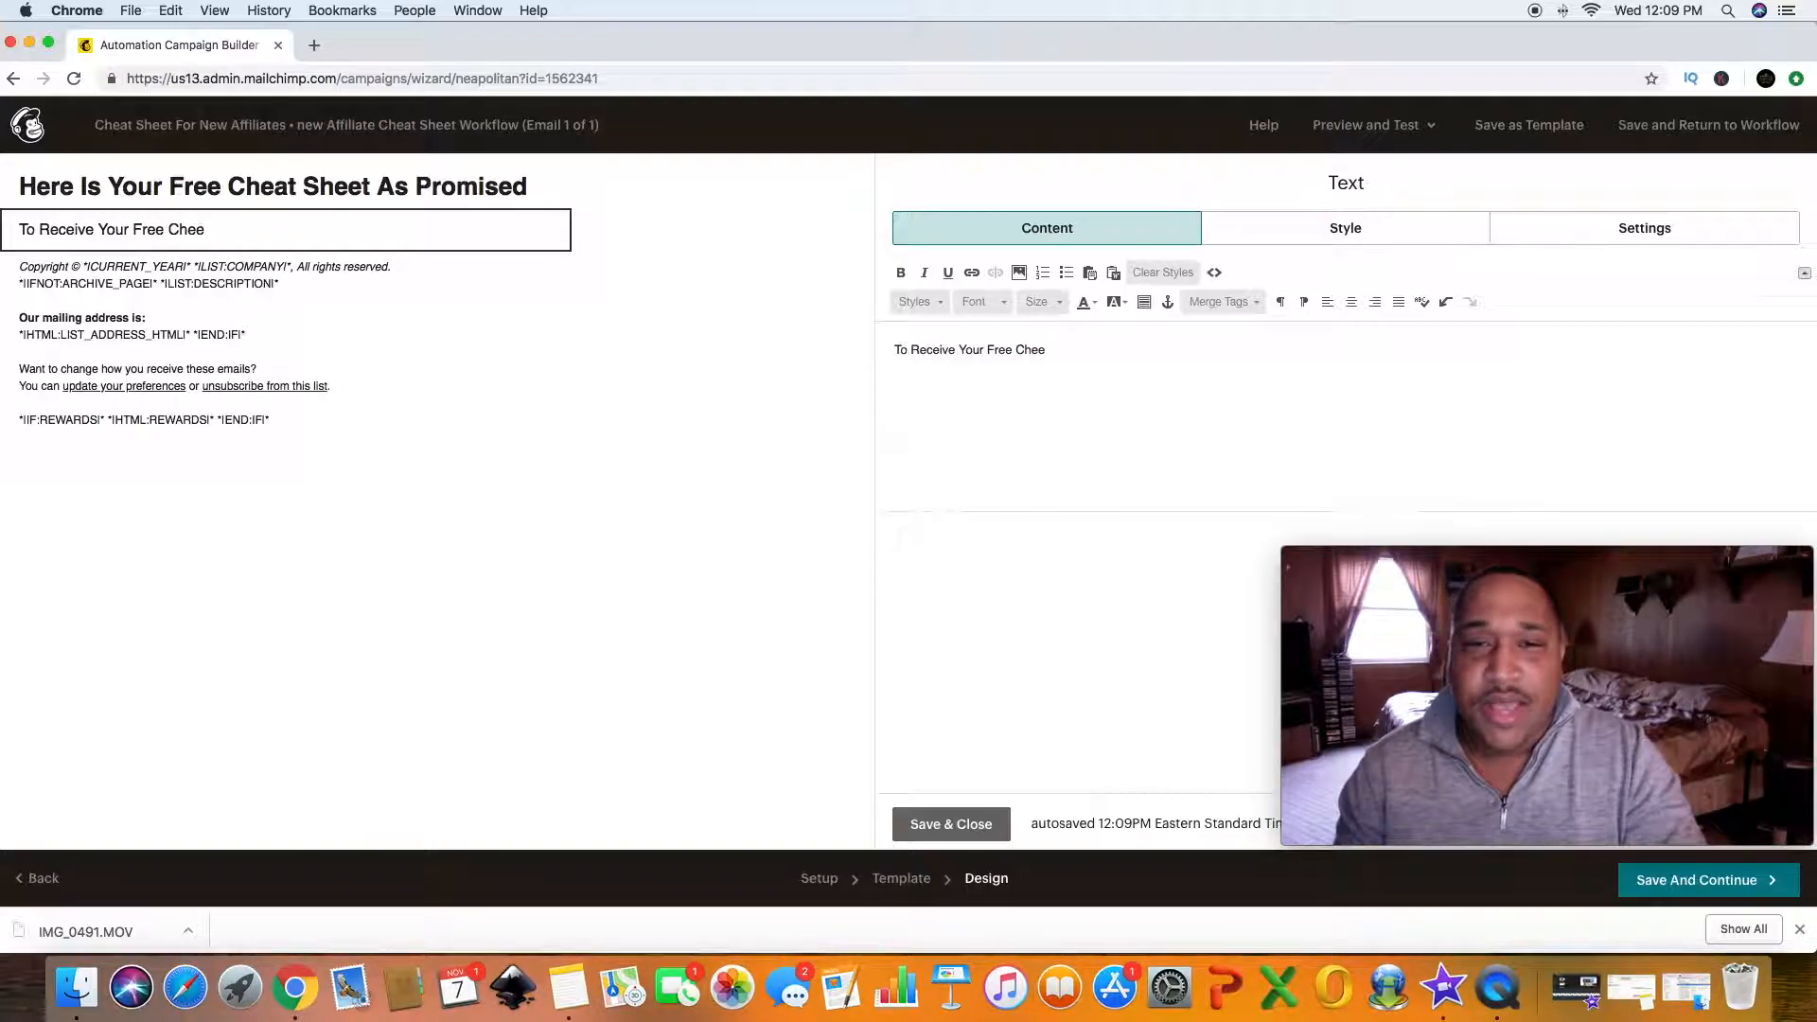
{"action": "type", "text": "at Sheet"}
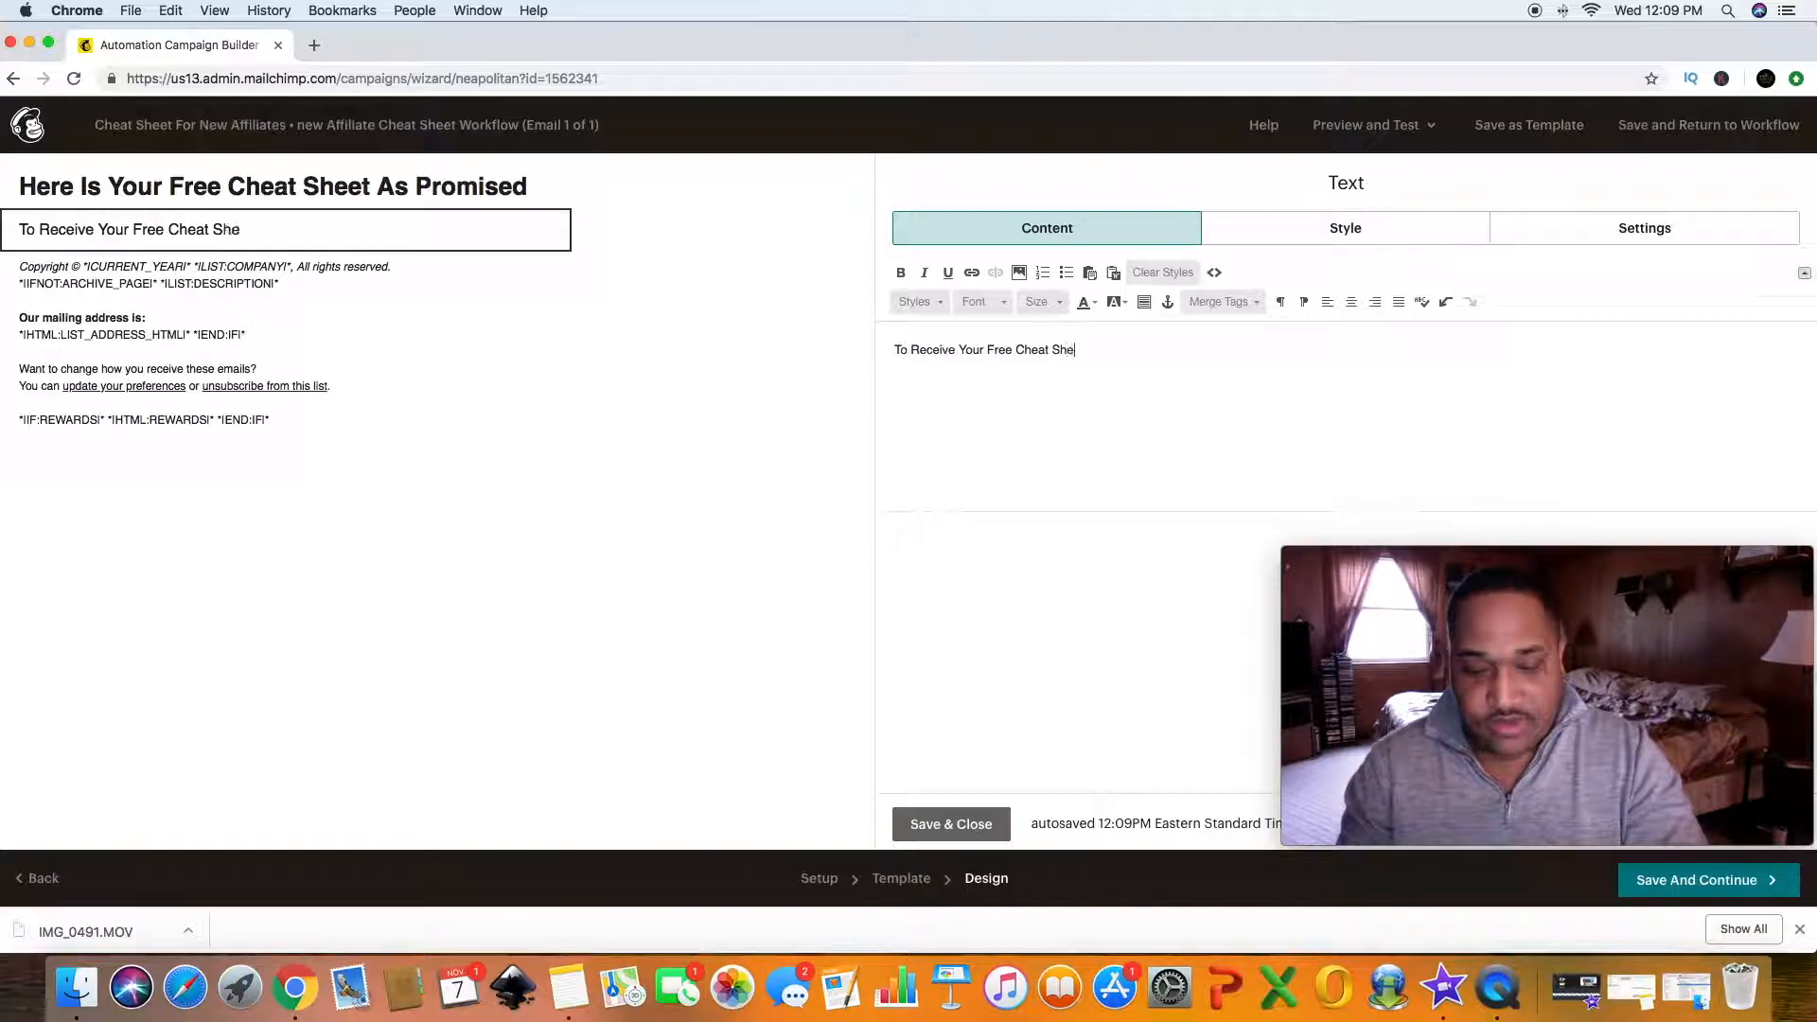
{"action": "type", "text": " J"}
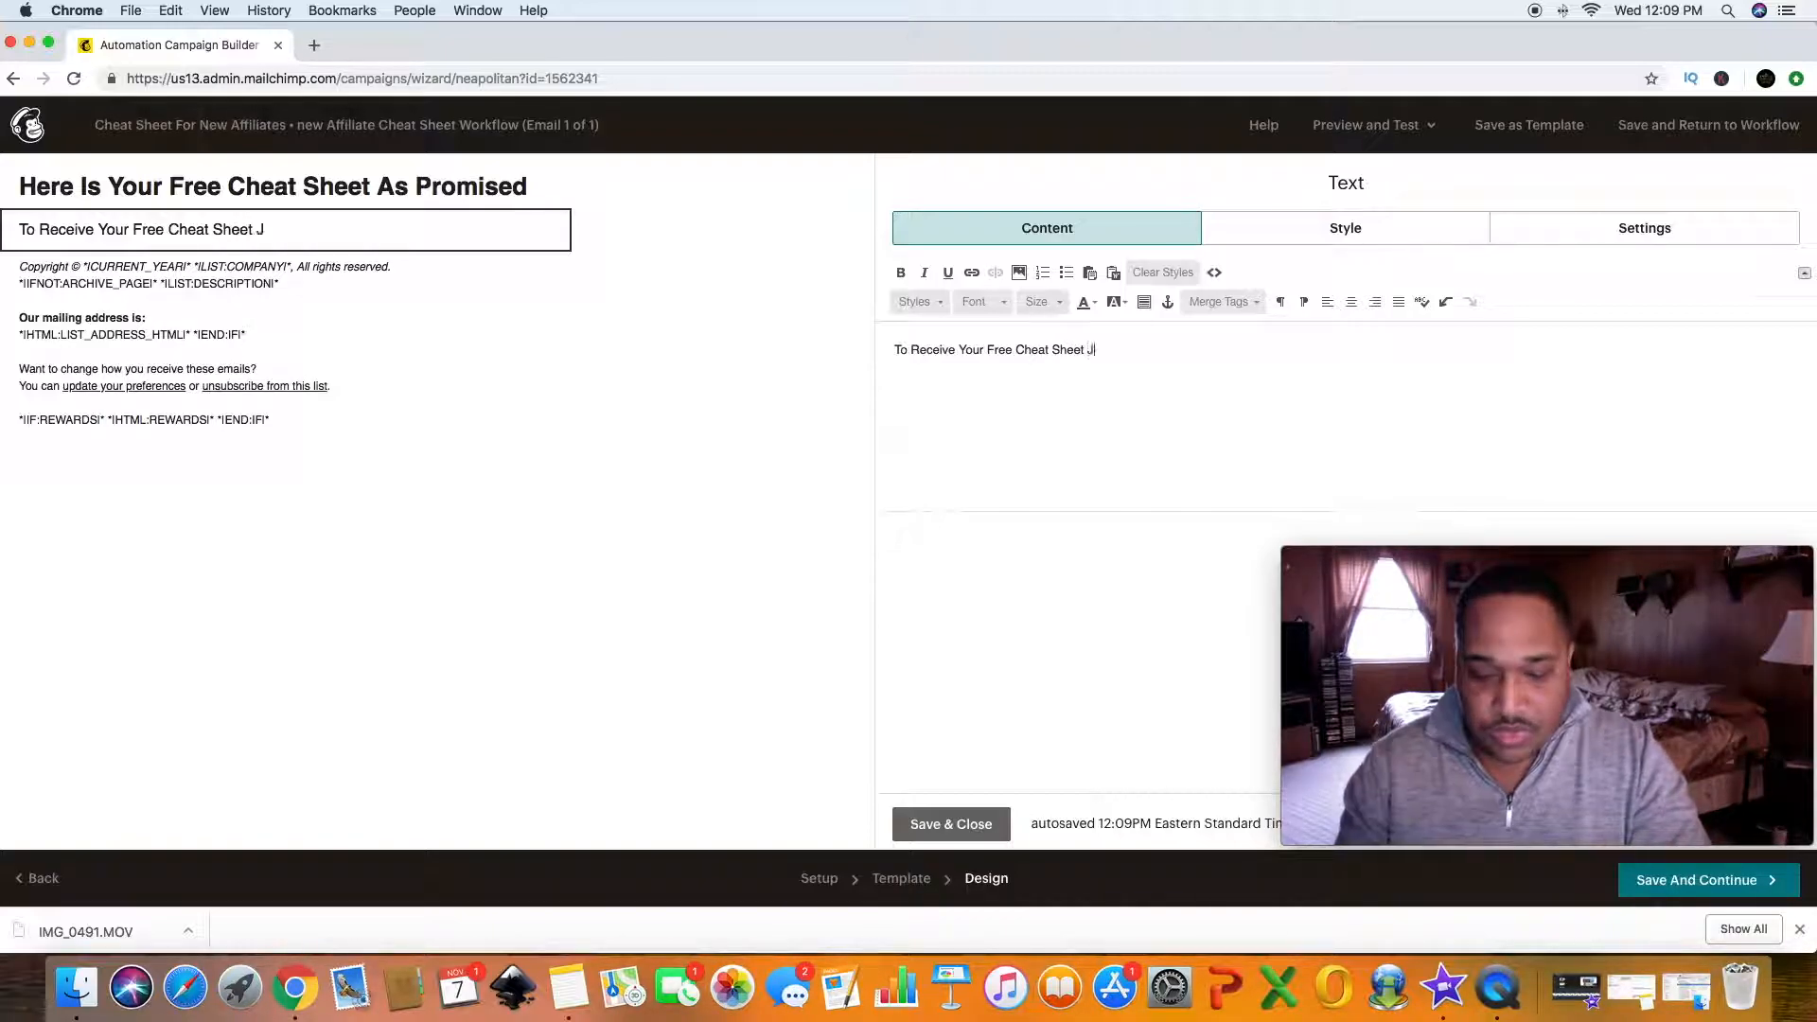
{"action": "type", "text": "ust cl"}
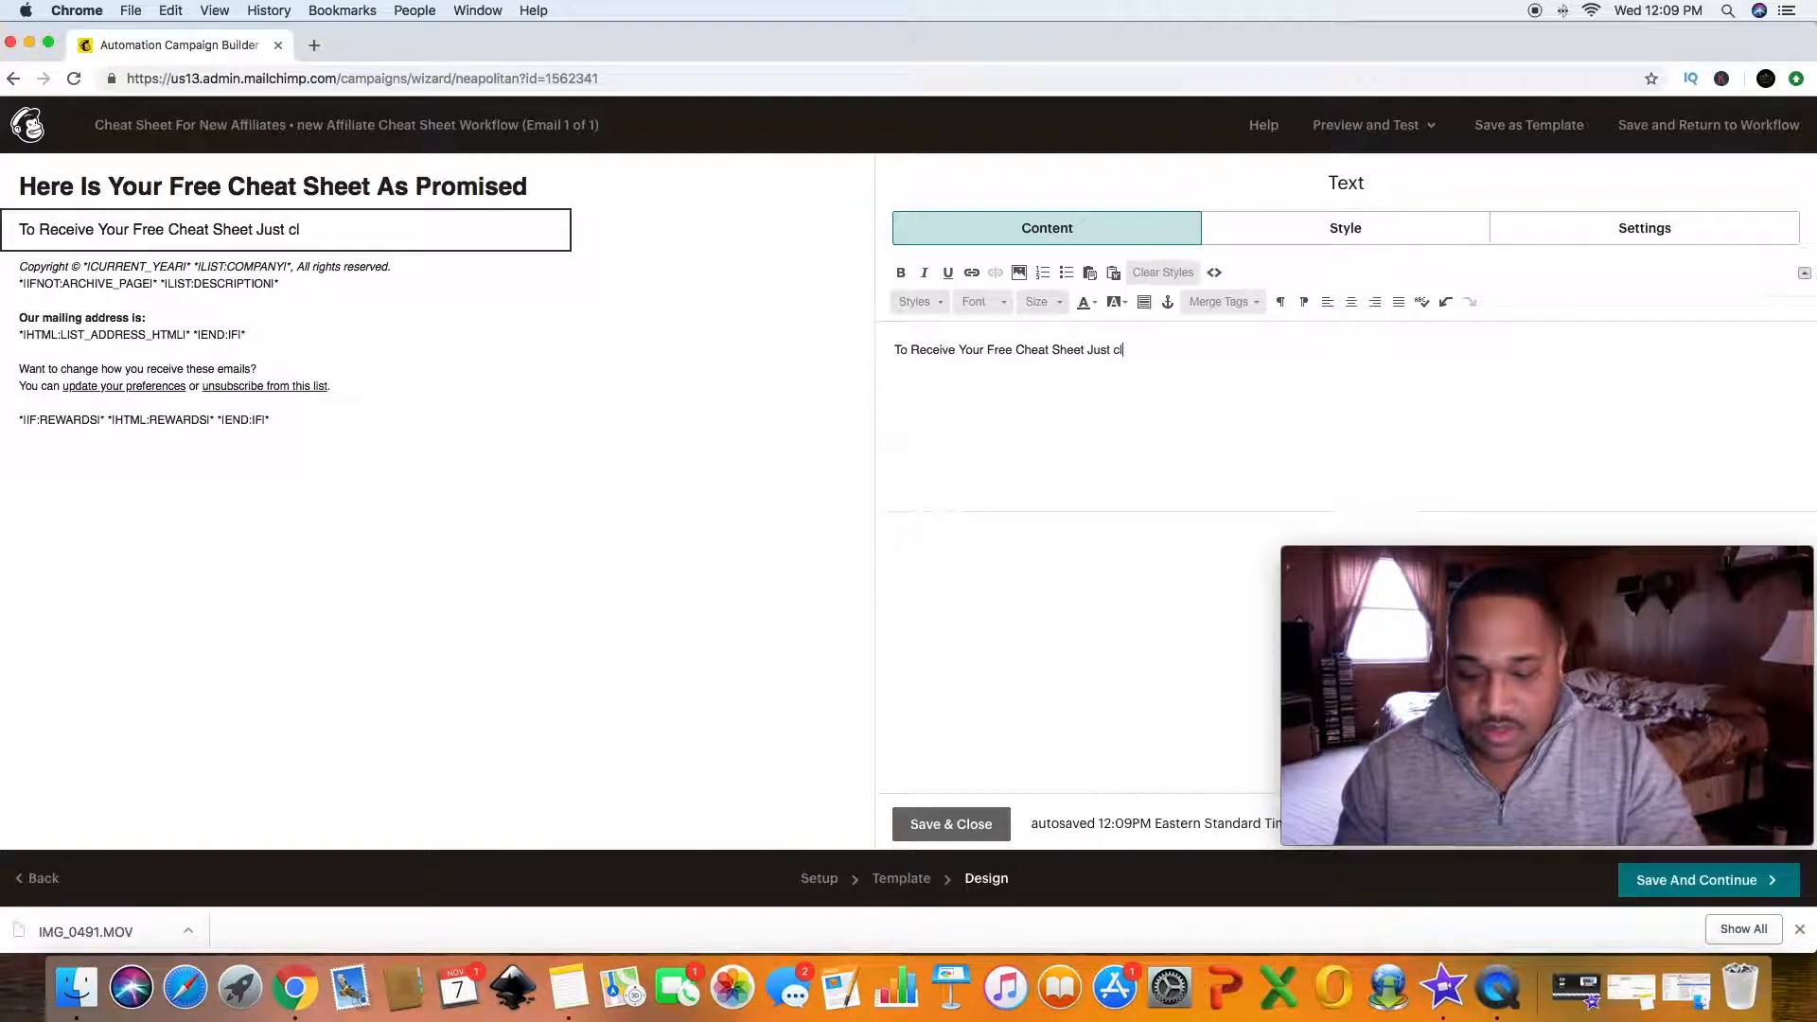
{"action": "type", "text": "ick the "}
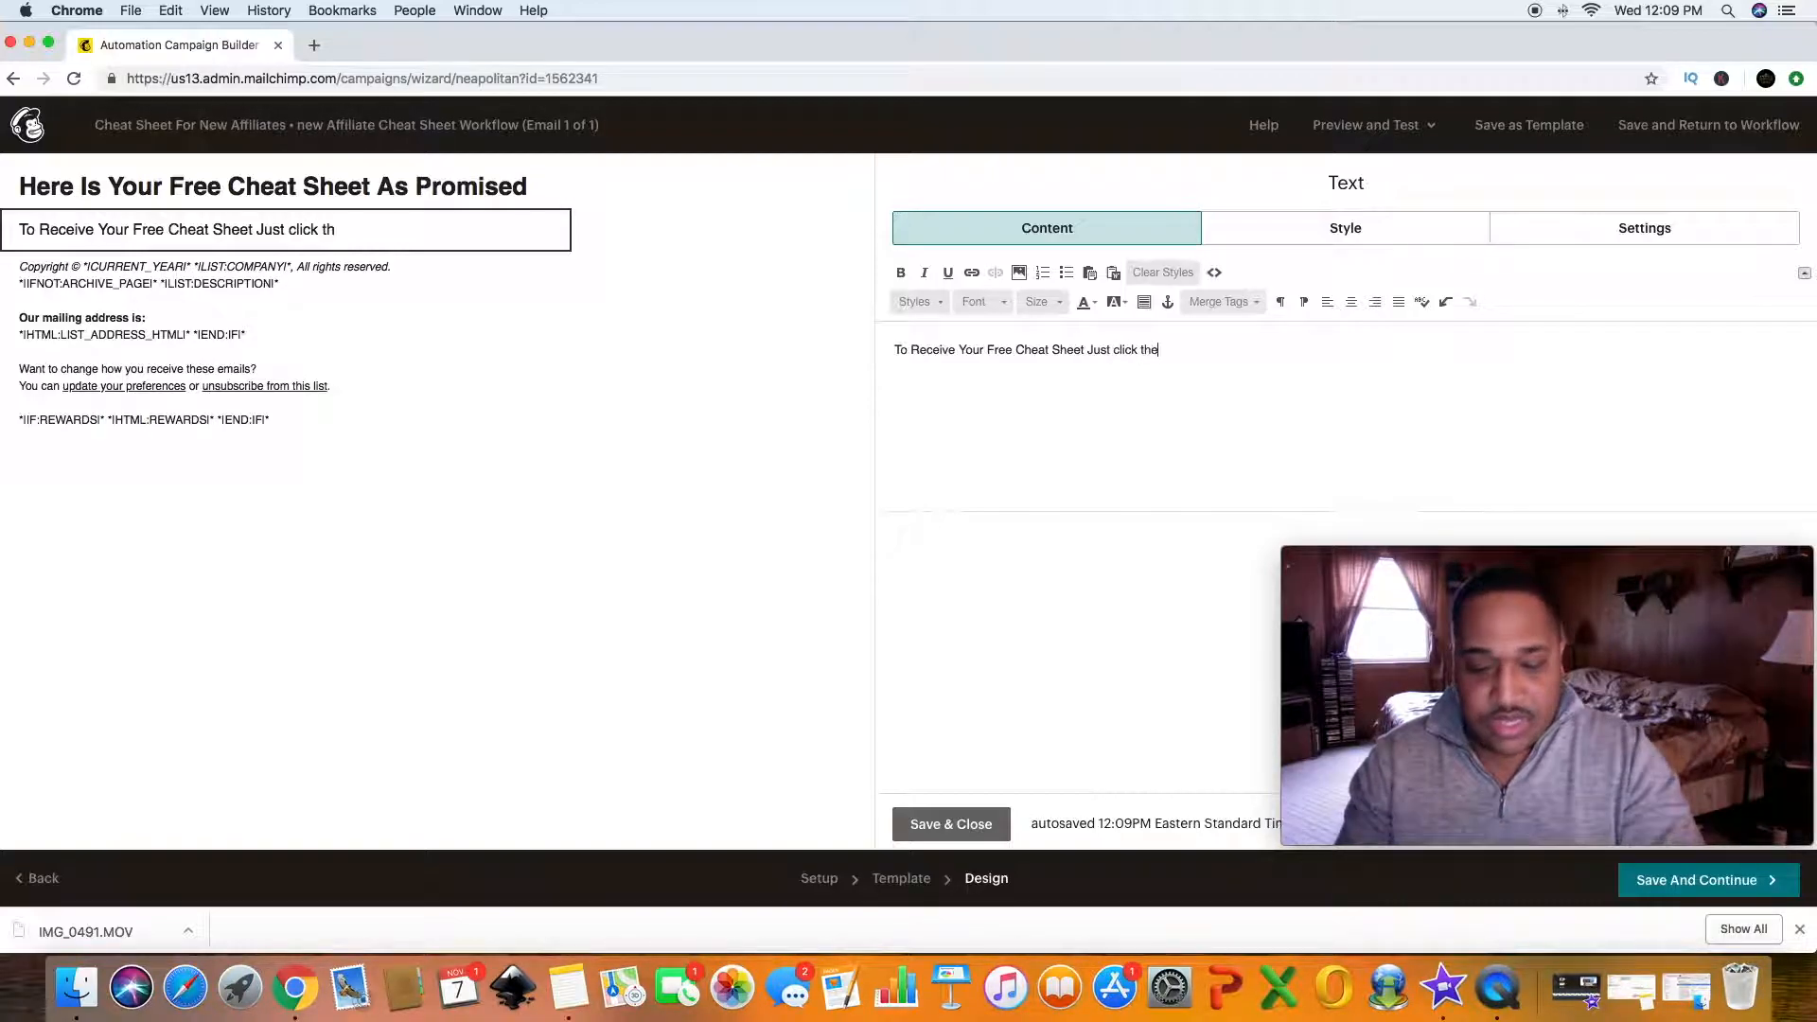
{"action": "type", "text": "link below"}
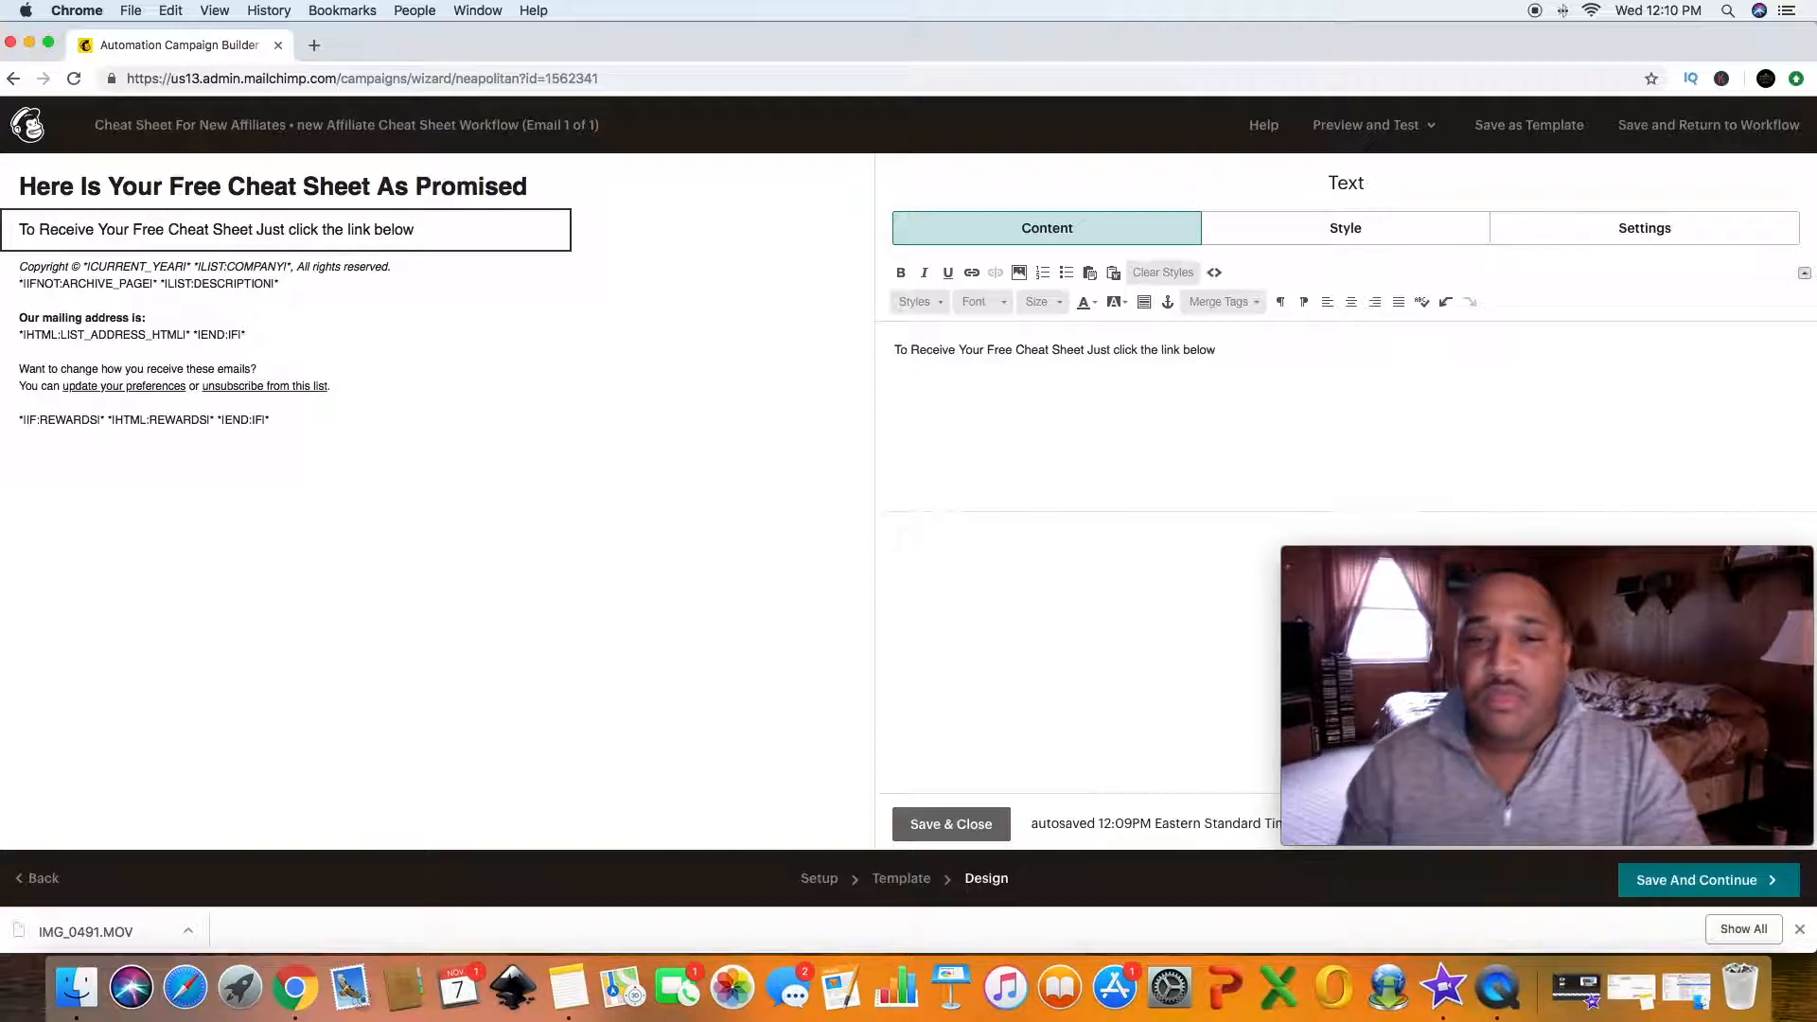
- Add a second line reading "CHEAT SHEET"
{"action": "key", "text": "Return"}
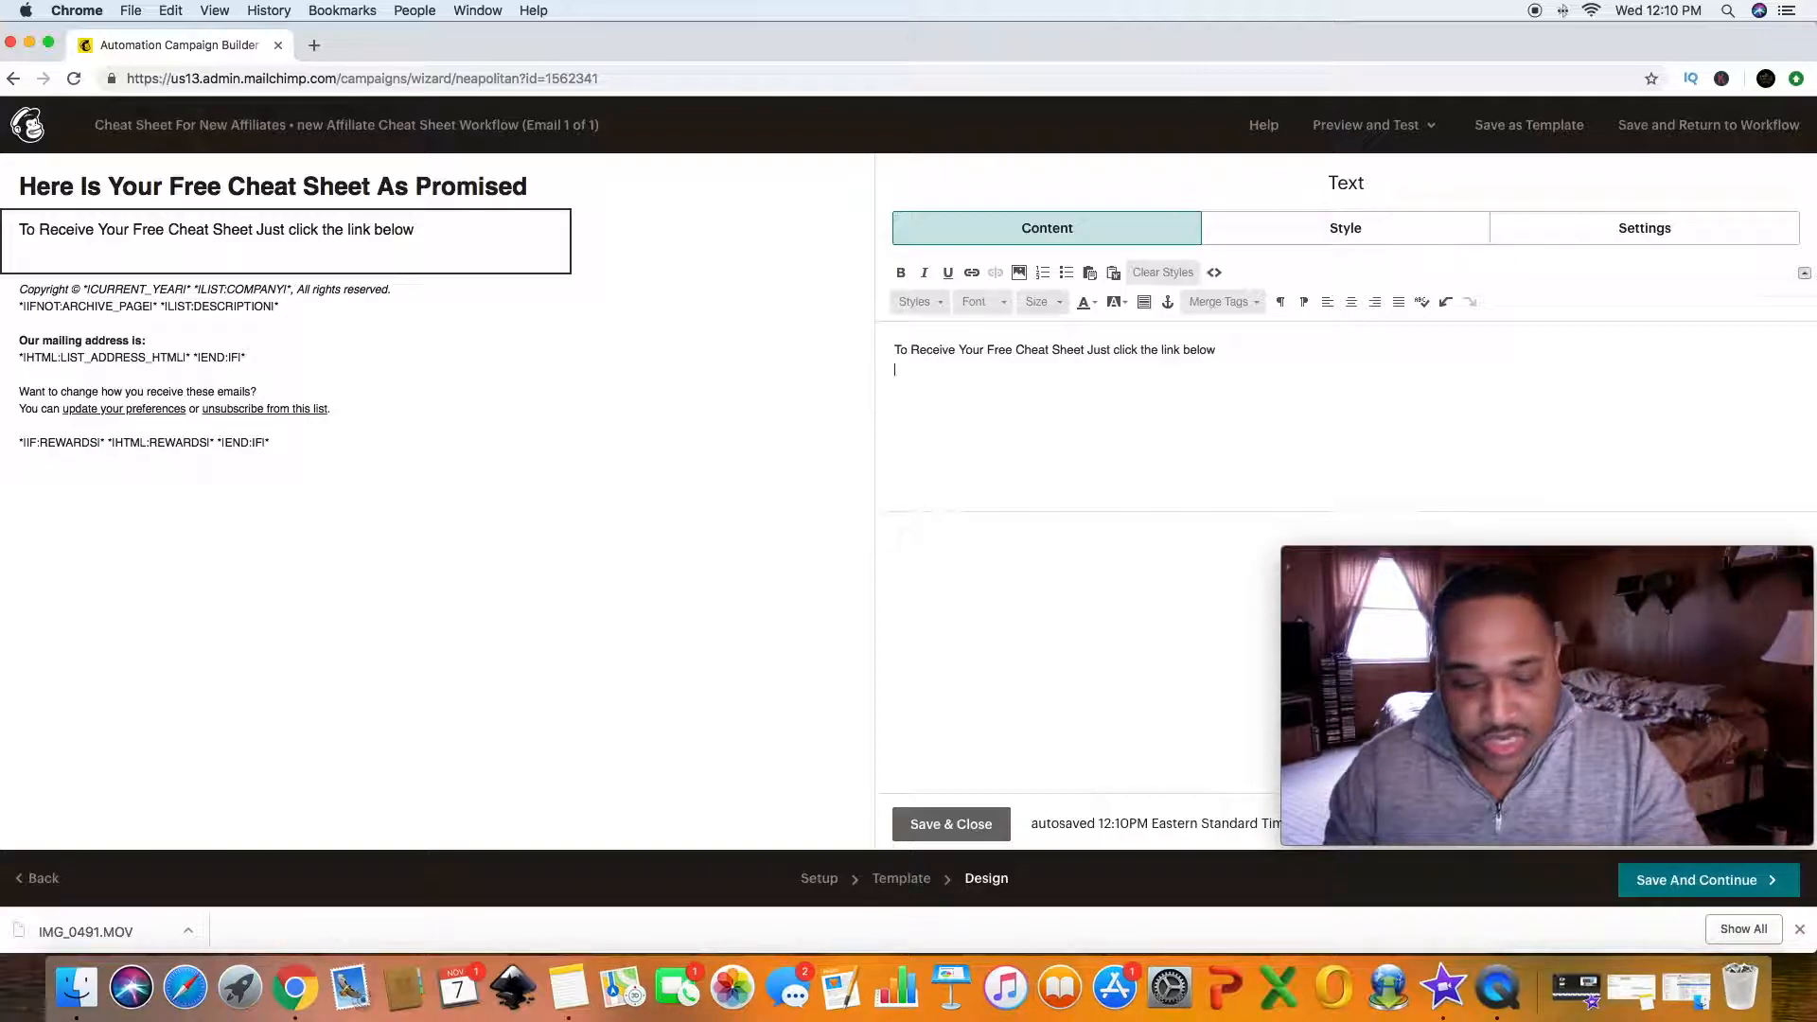
{"action": "type", "text": "CH"}
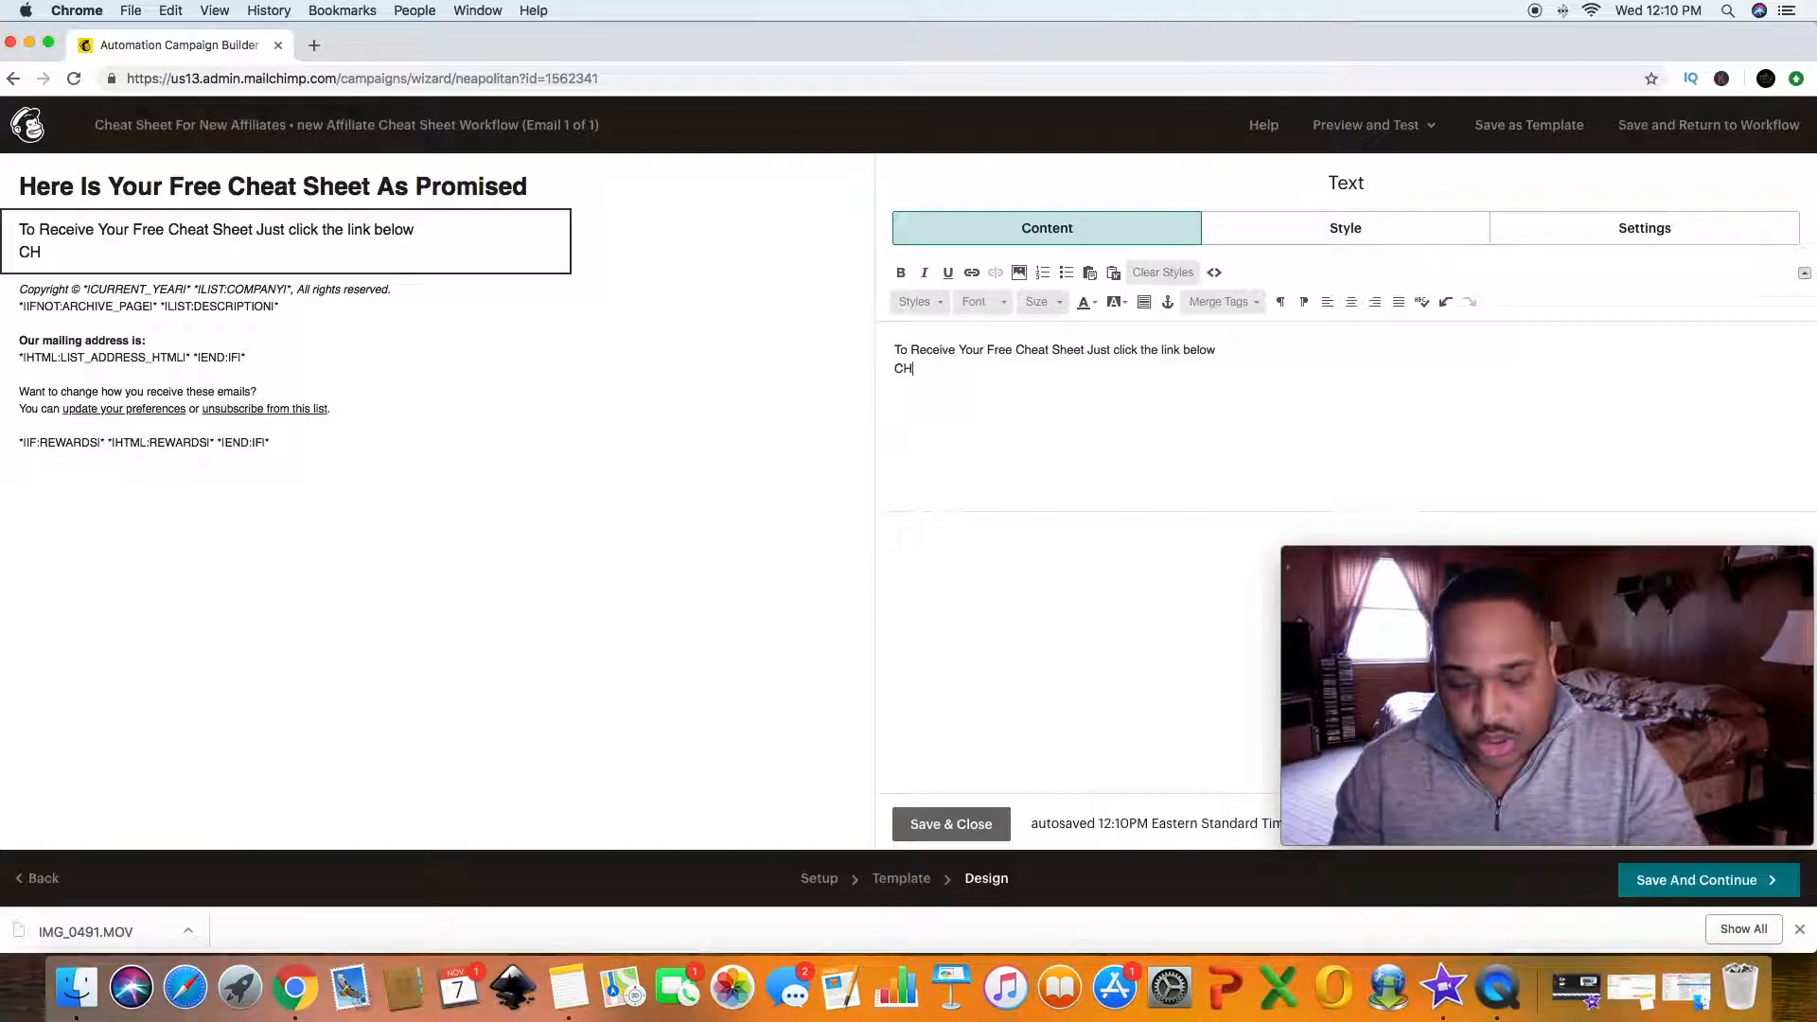
{"action": "type", "text": "EAT"}
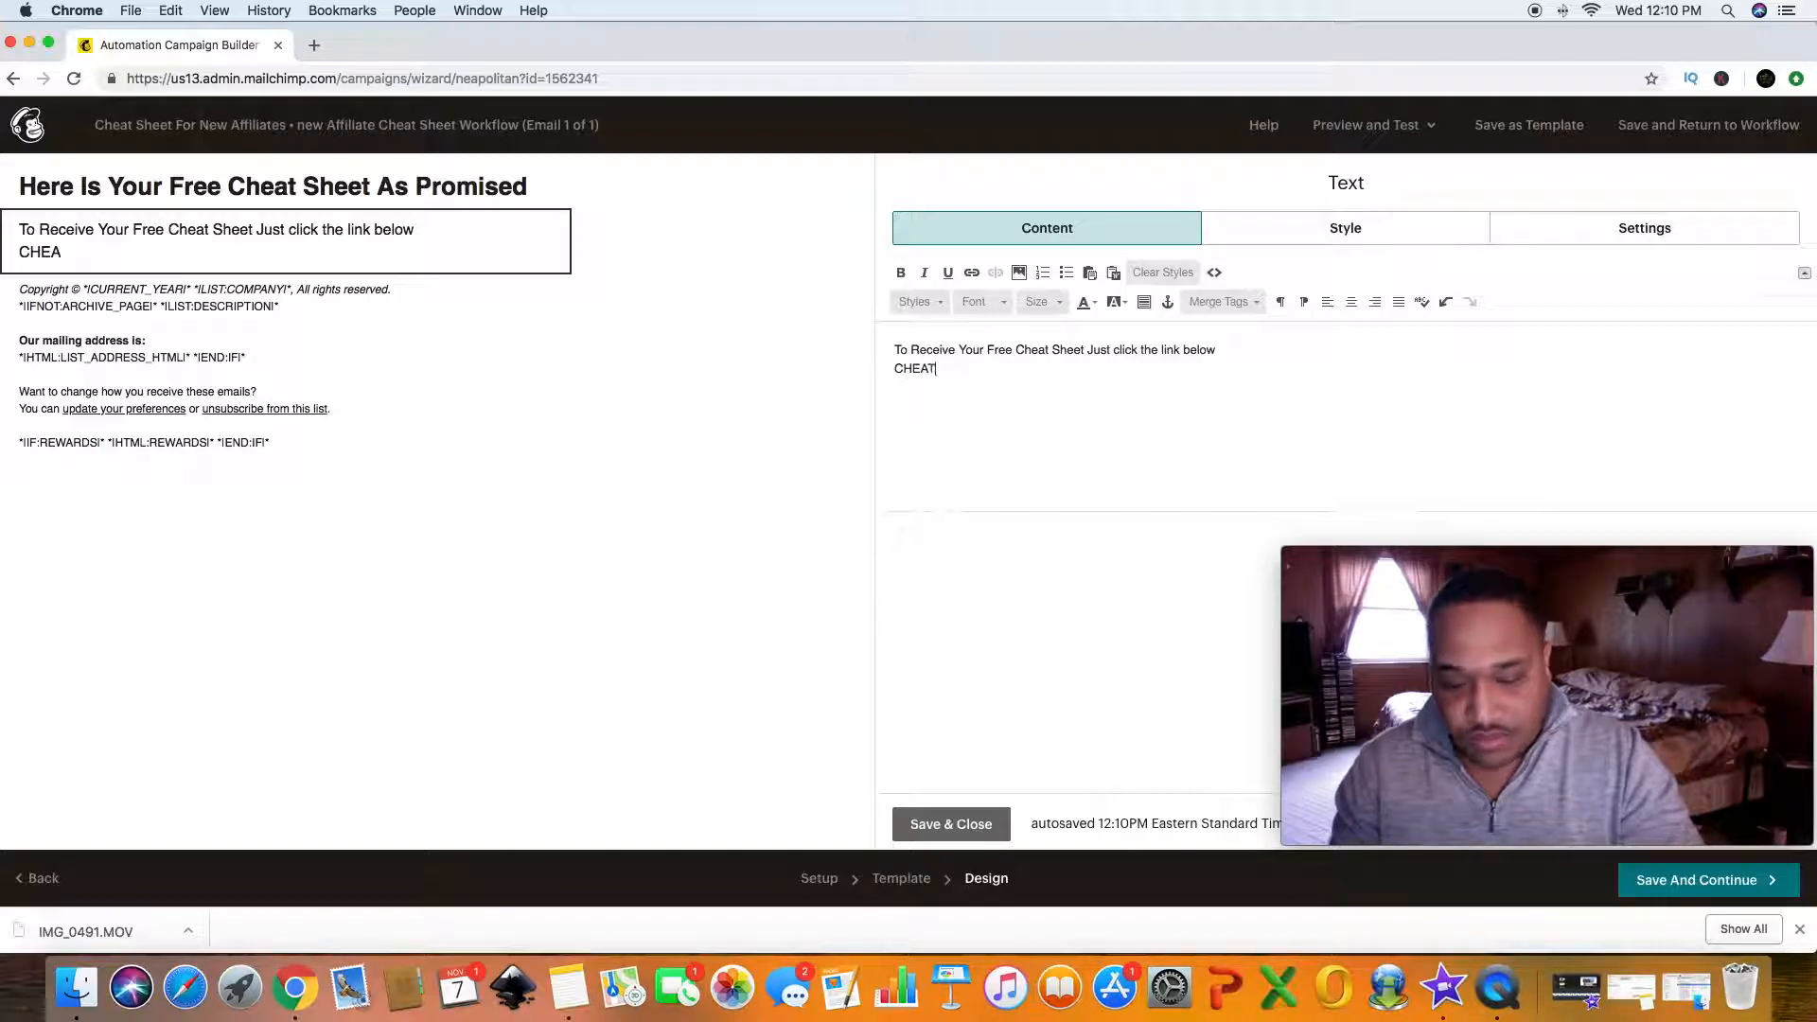
{"action": "type", "text": " SHEET"}
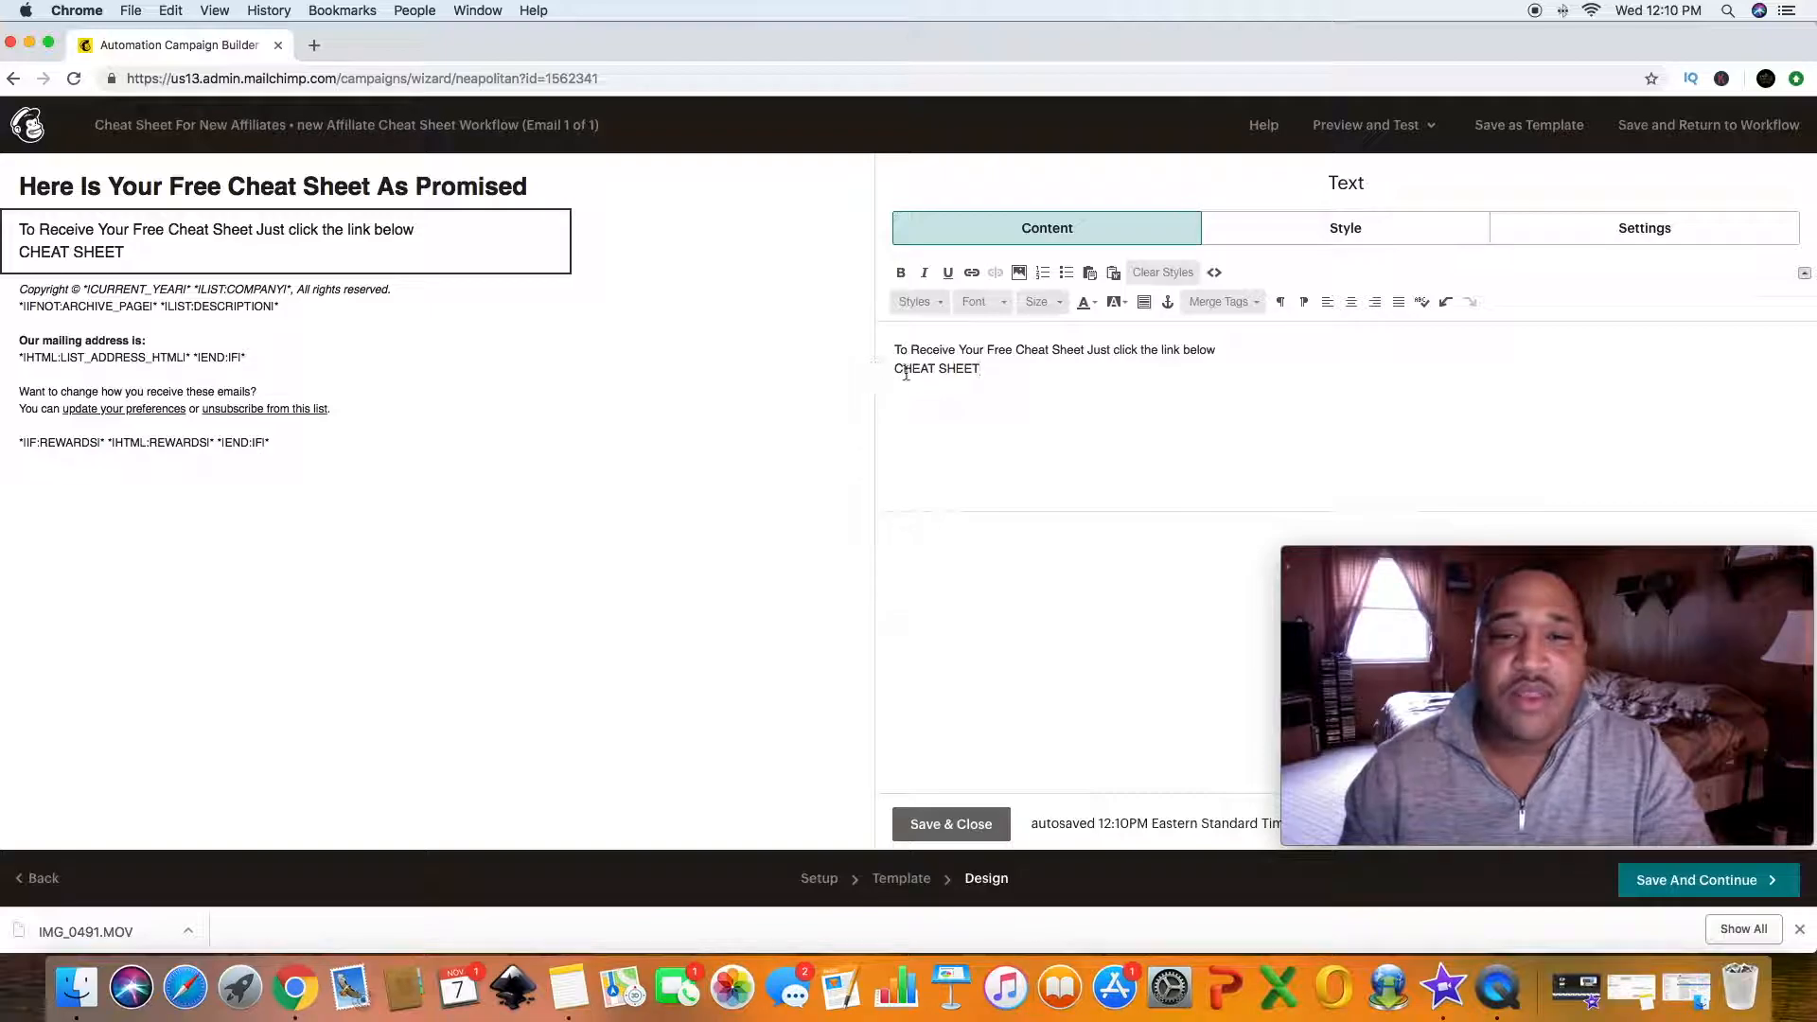
- Link the "CHEAT SHEET" text to a file, uploading the "From 0 to 100,000" PDF from Downloads and inserting it
{"action": "left_click_drag", "start_coordinate": [894, 369], "coordinate": [990, 369]}
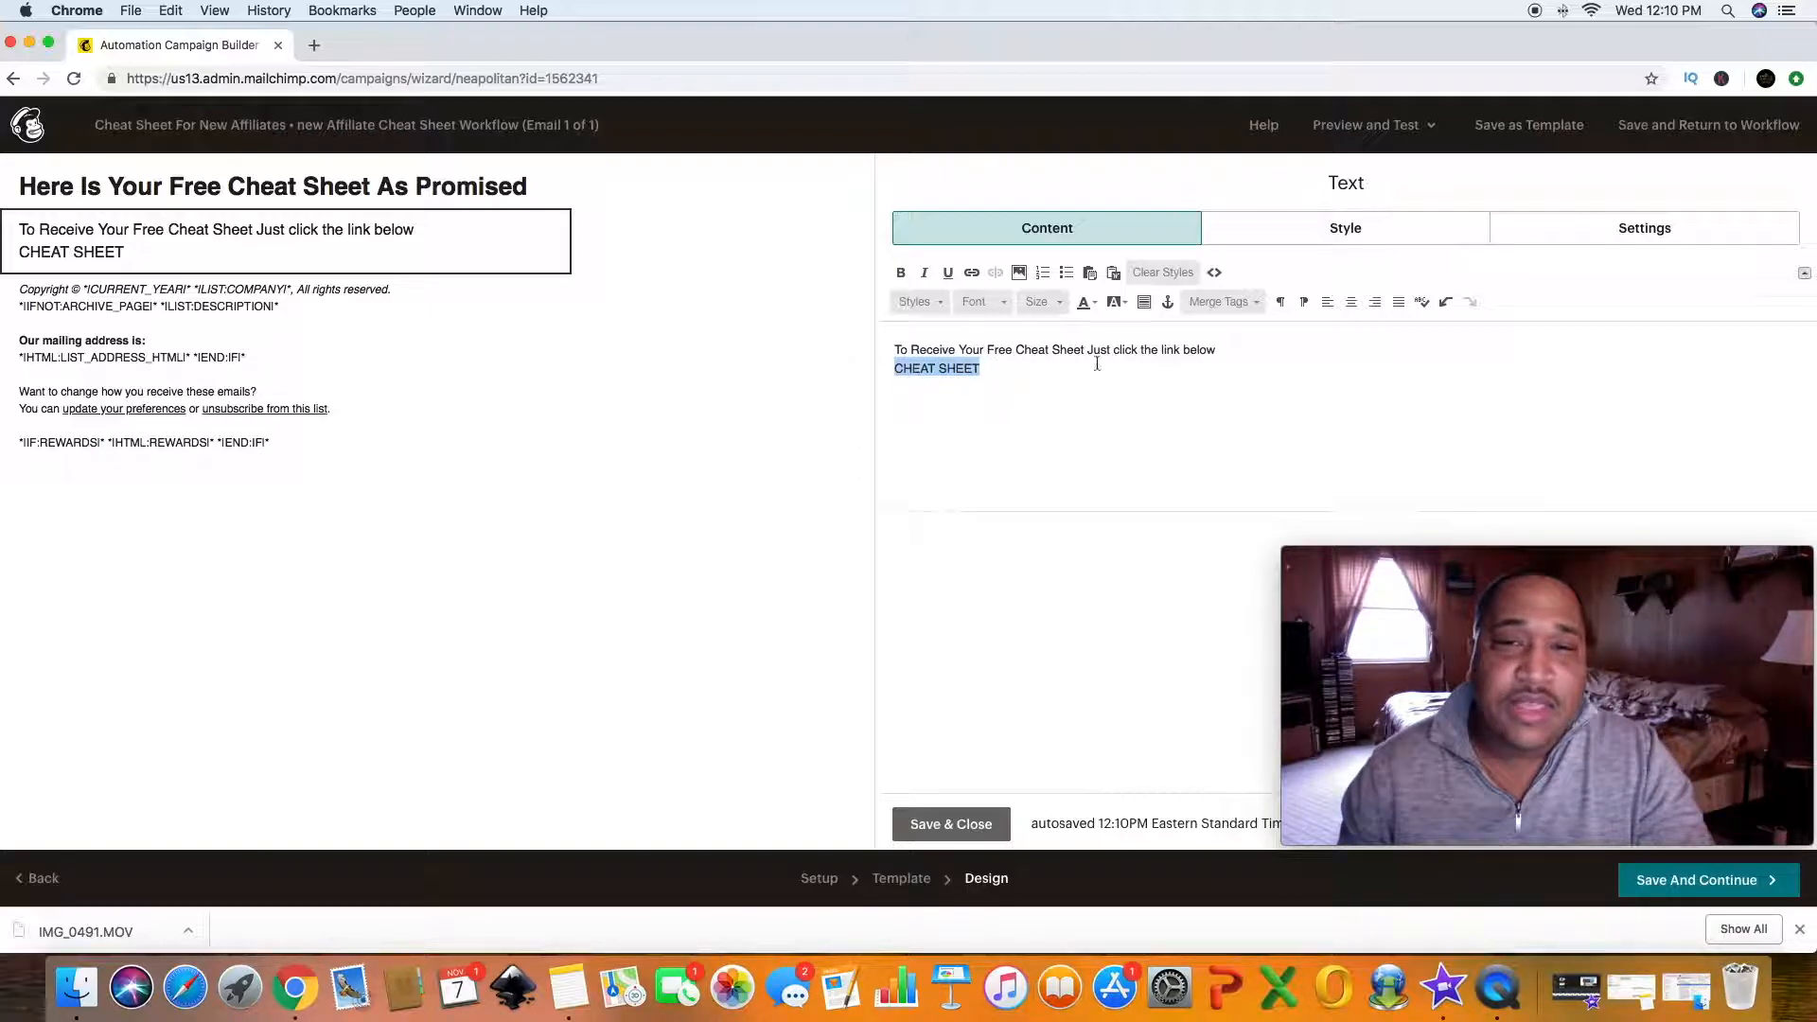
{"action": "left_click", "coordinate": [972, 273]}
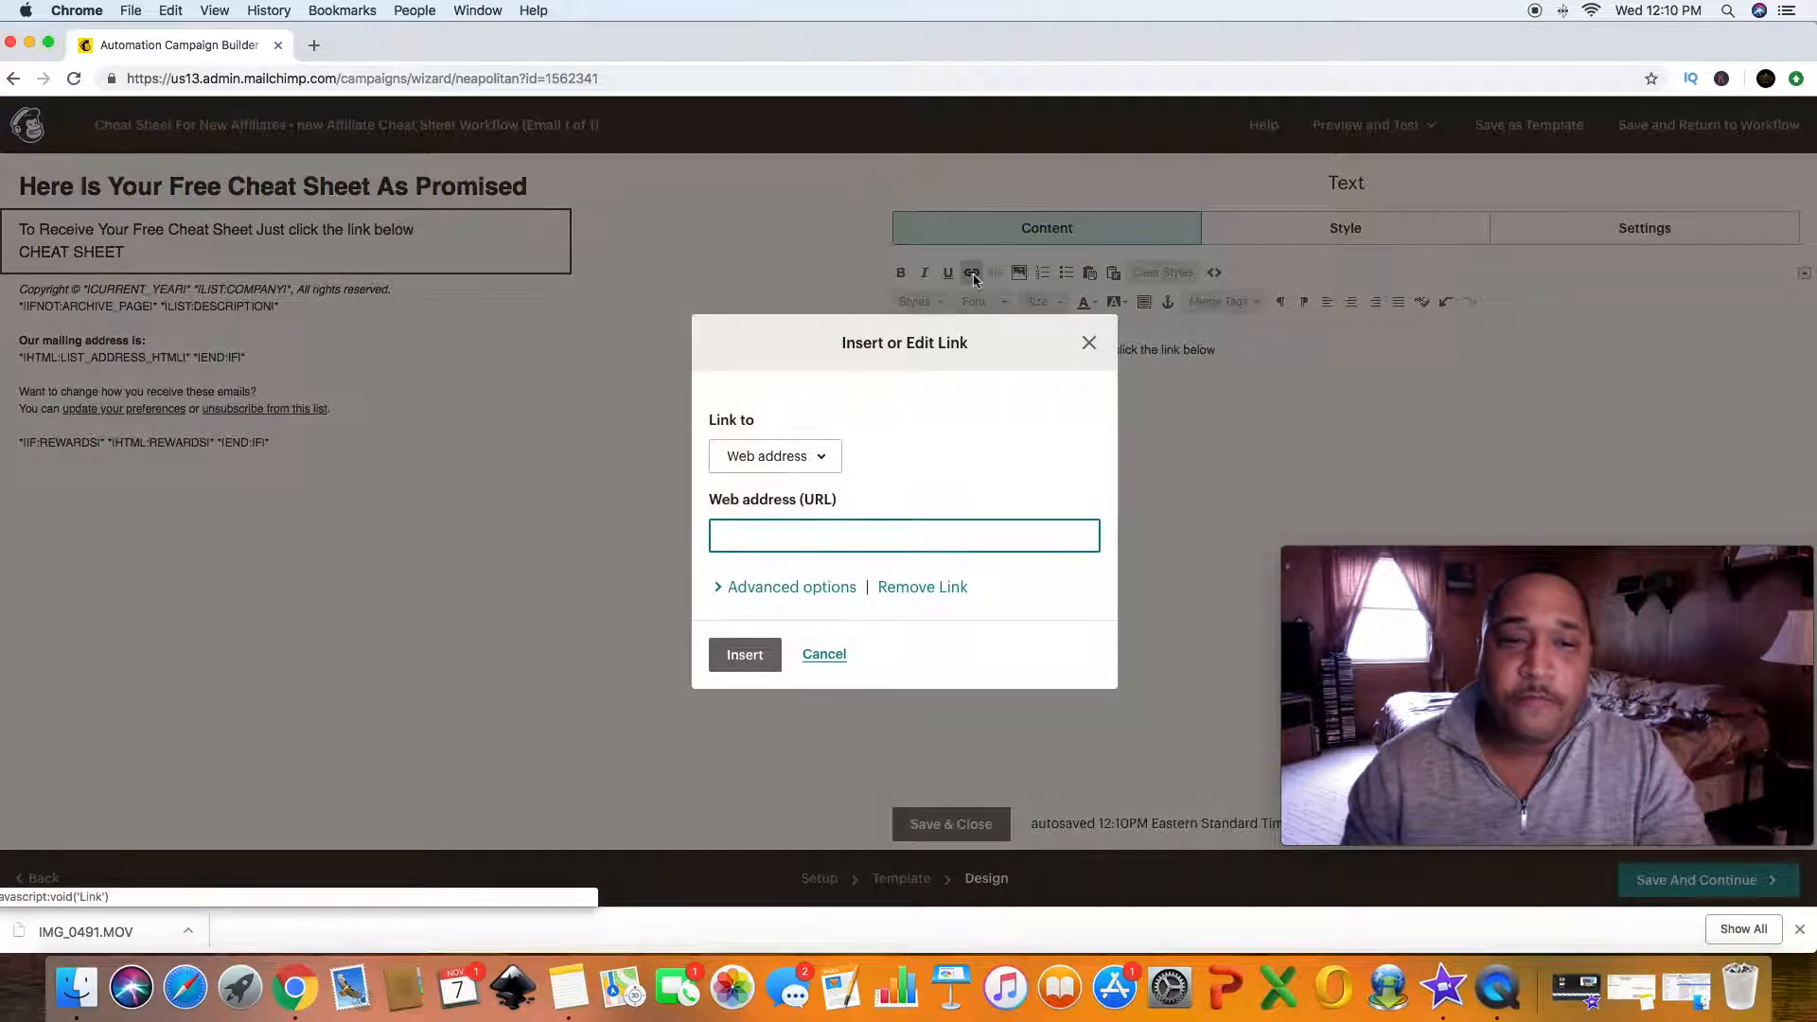
{"action": "left_click", "coordinate": [823, 459]}
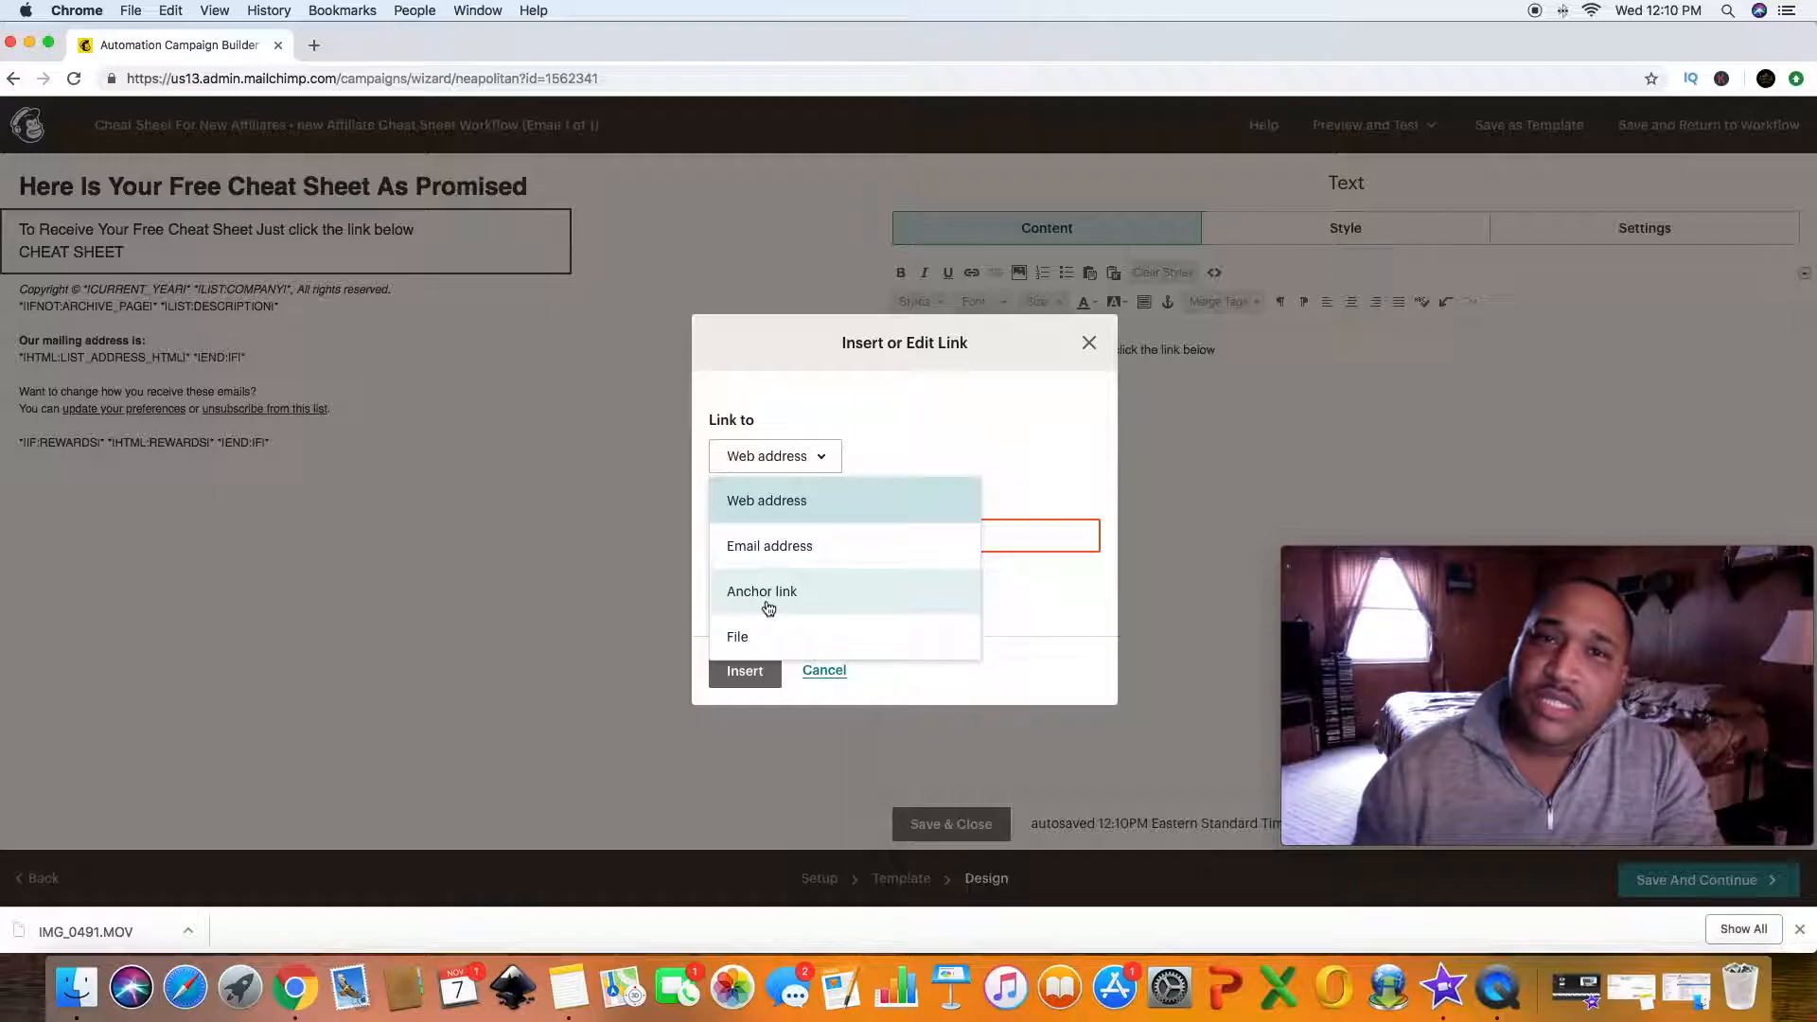
{"action": "left_click", "coordinate": [738, 639]}
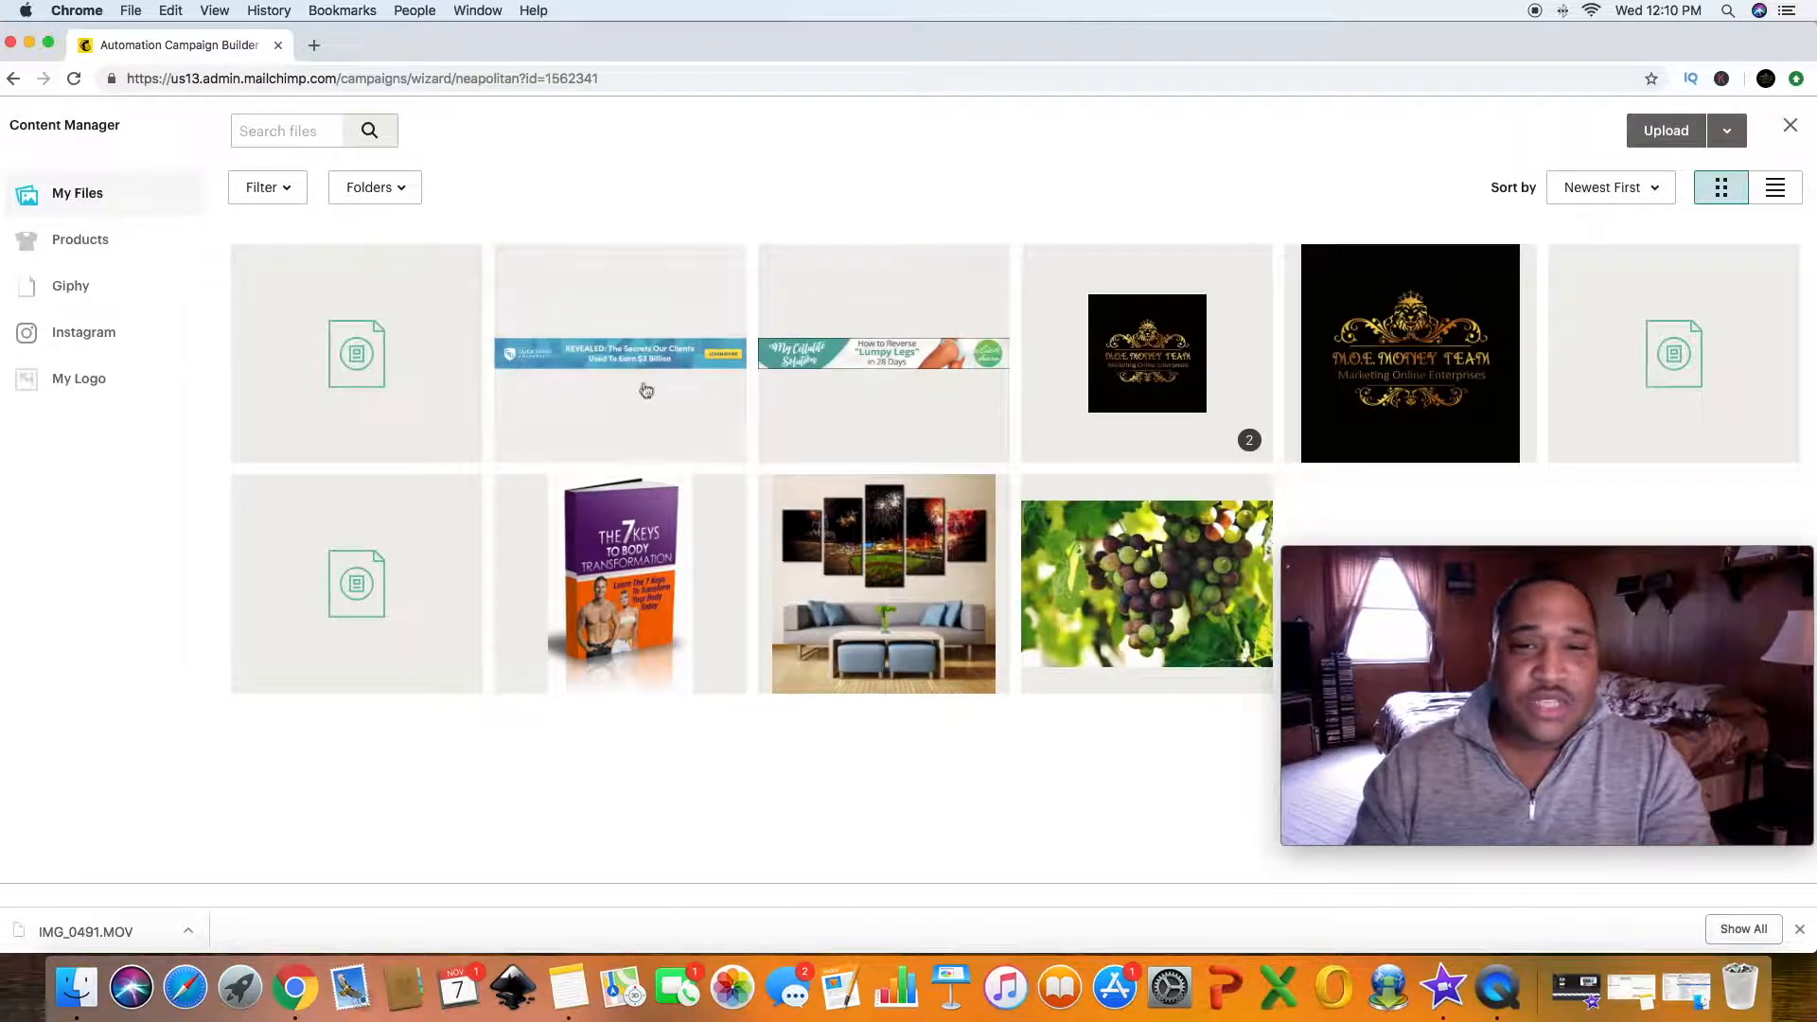
{"action": "left_click", "coordinate": [1666, 131]}
{"action": "left_click", "coordinate": [1262, 156]}
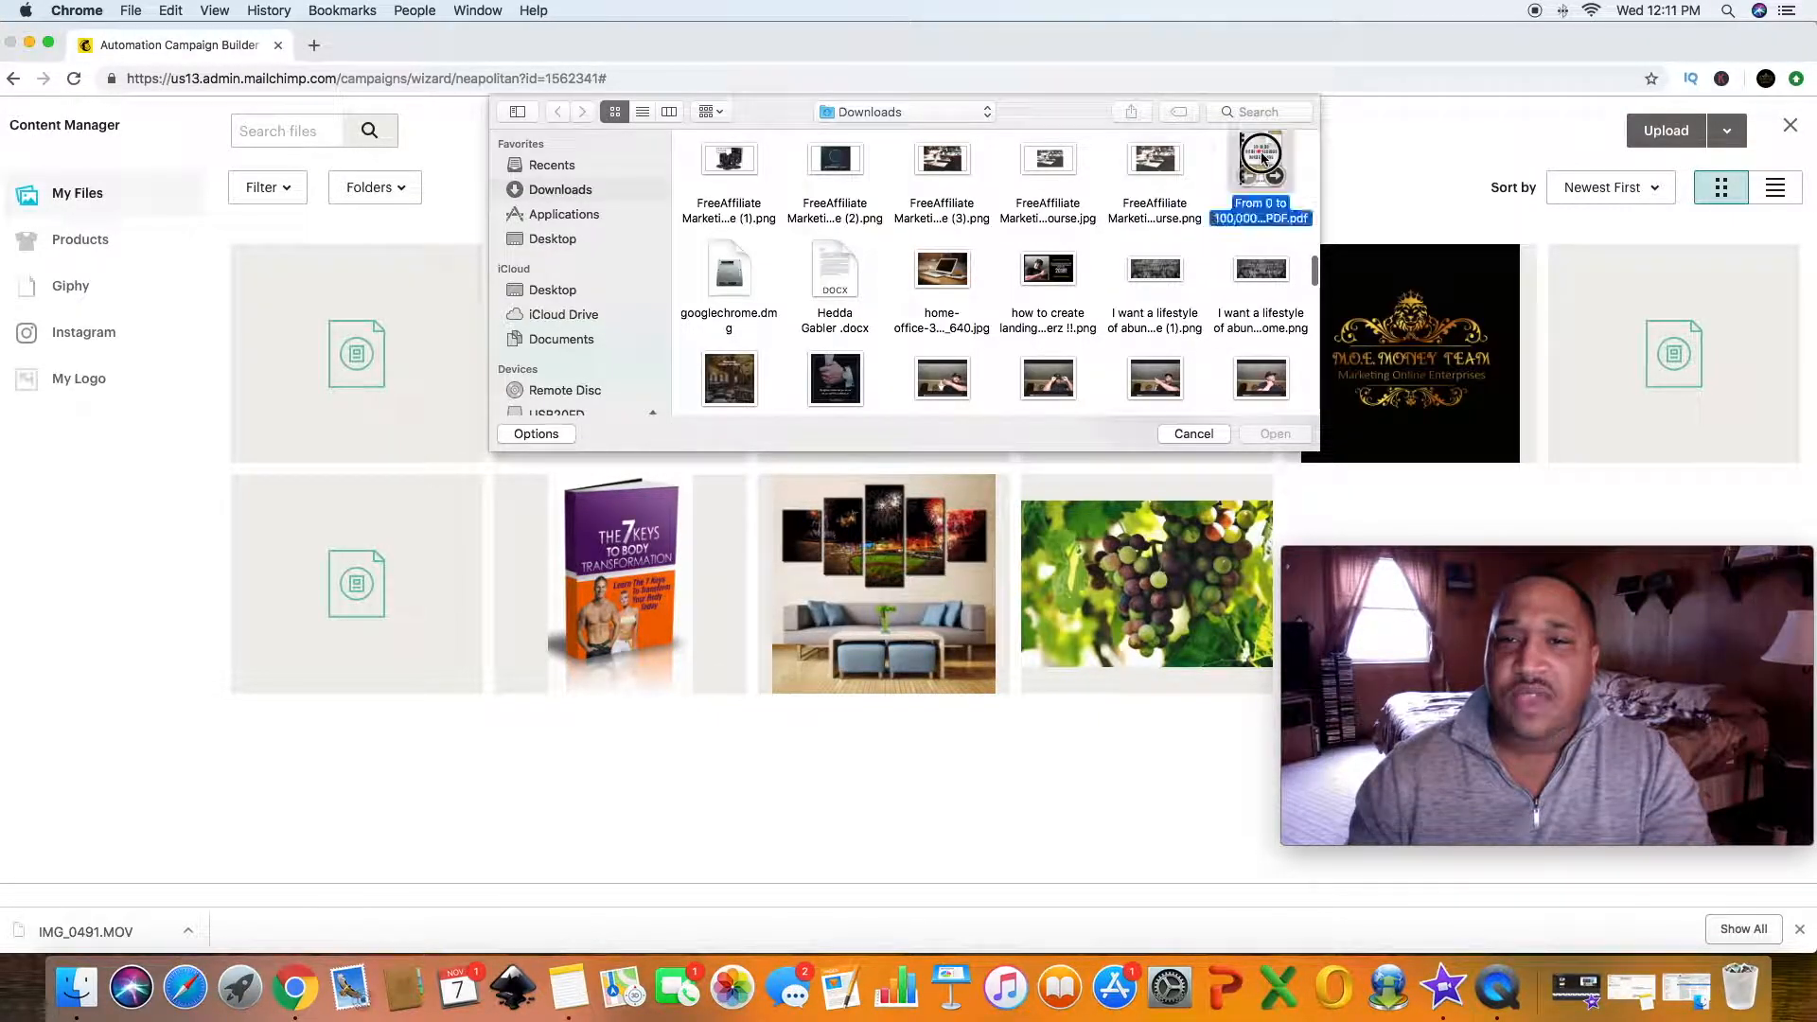
{"action": "left_click", "coordinate": [1282, 434]}
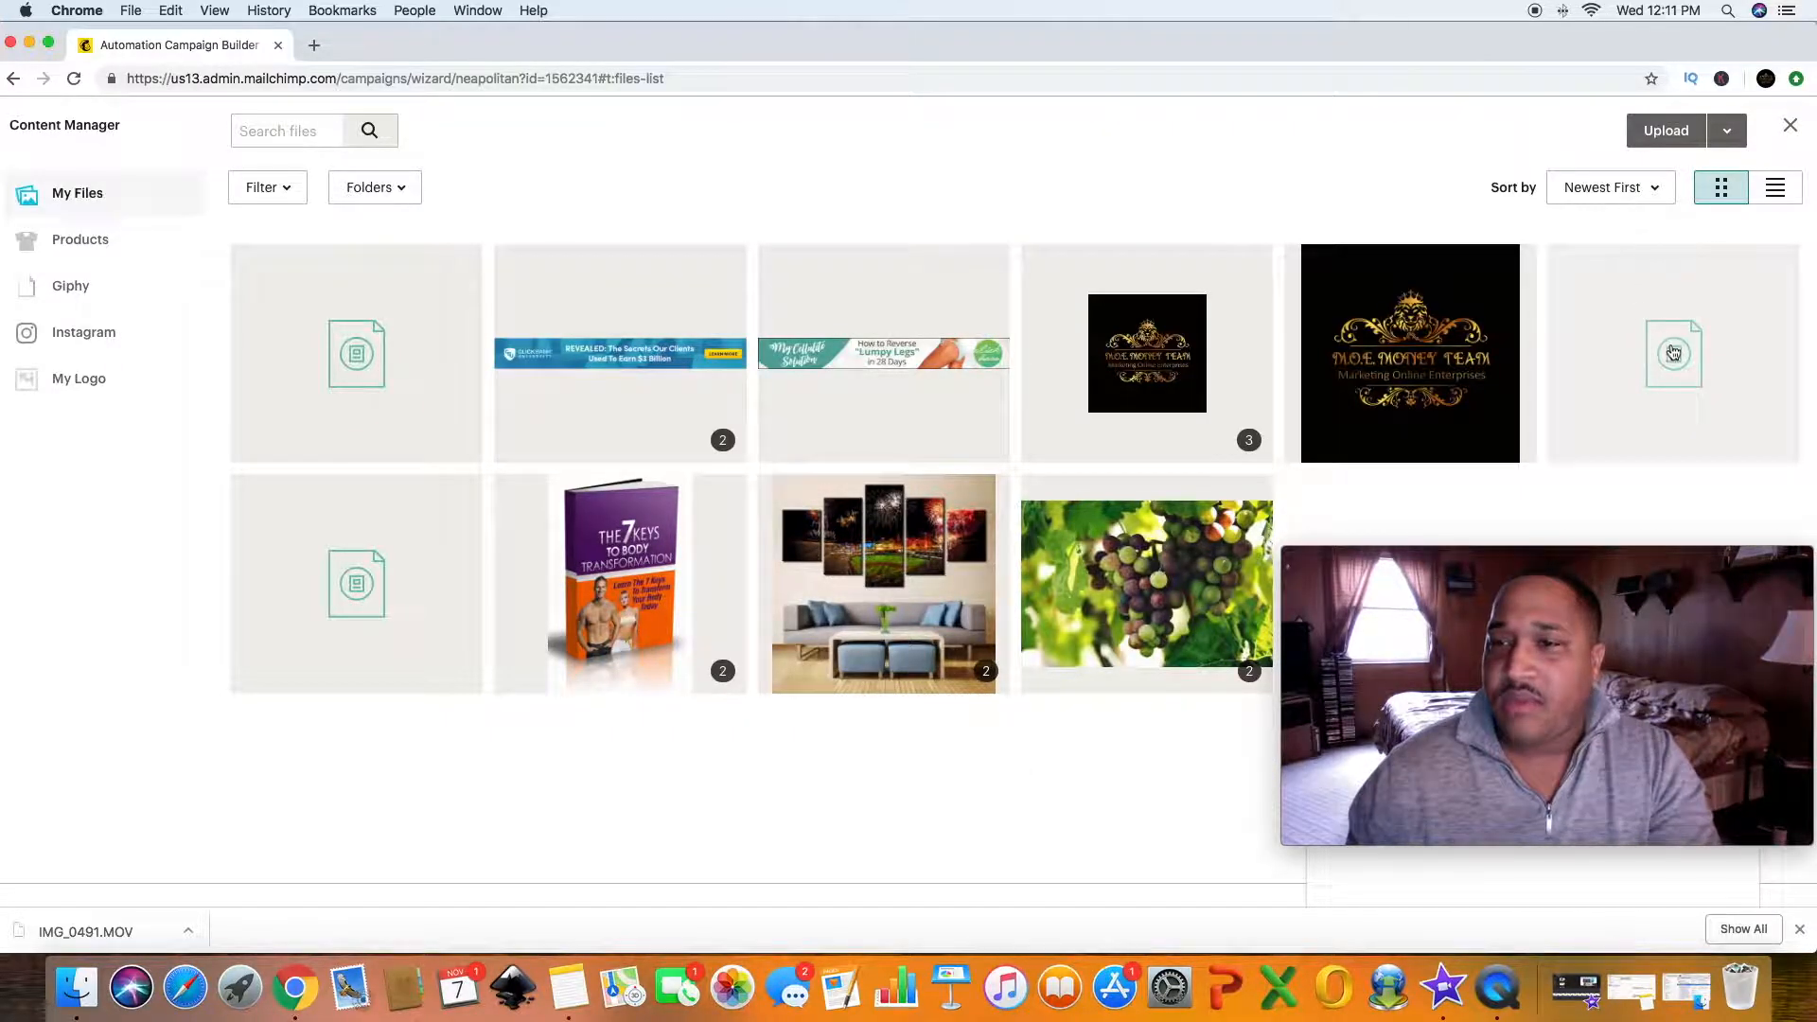
{"action": "left_click", "coordinate": [1664, 385]}
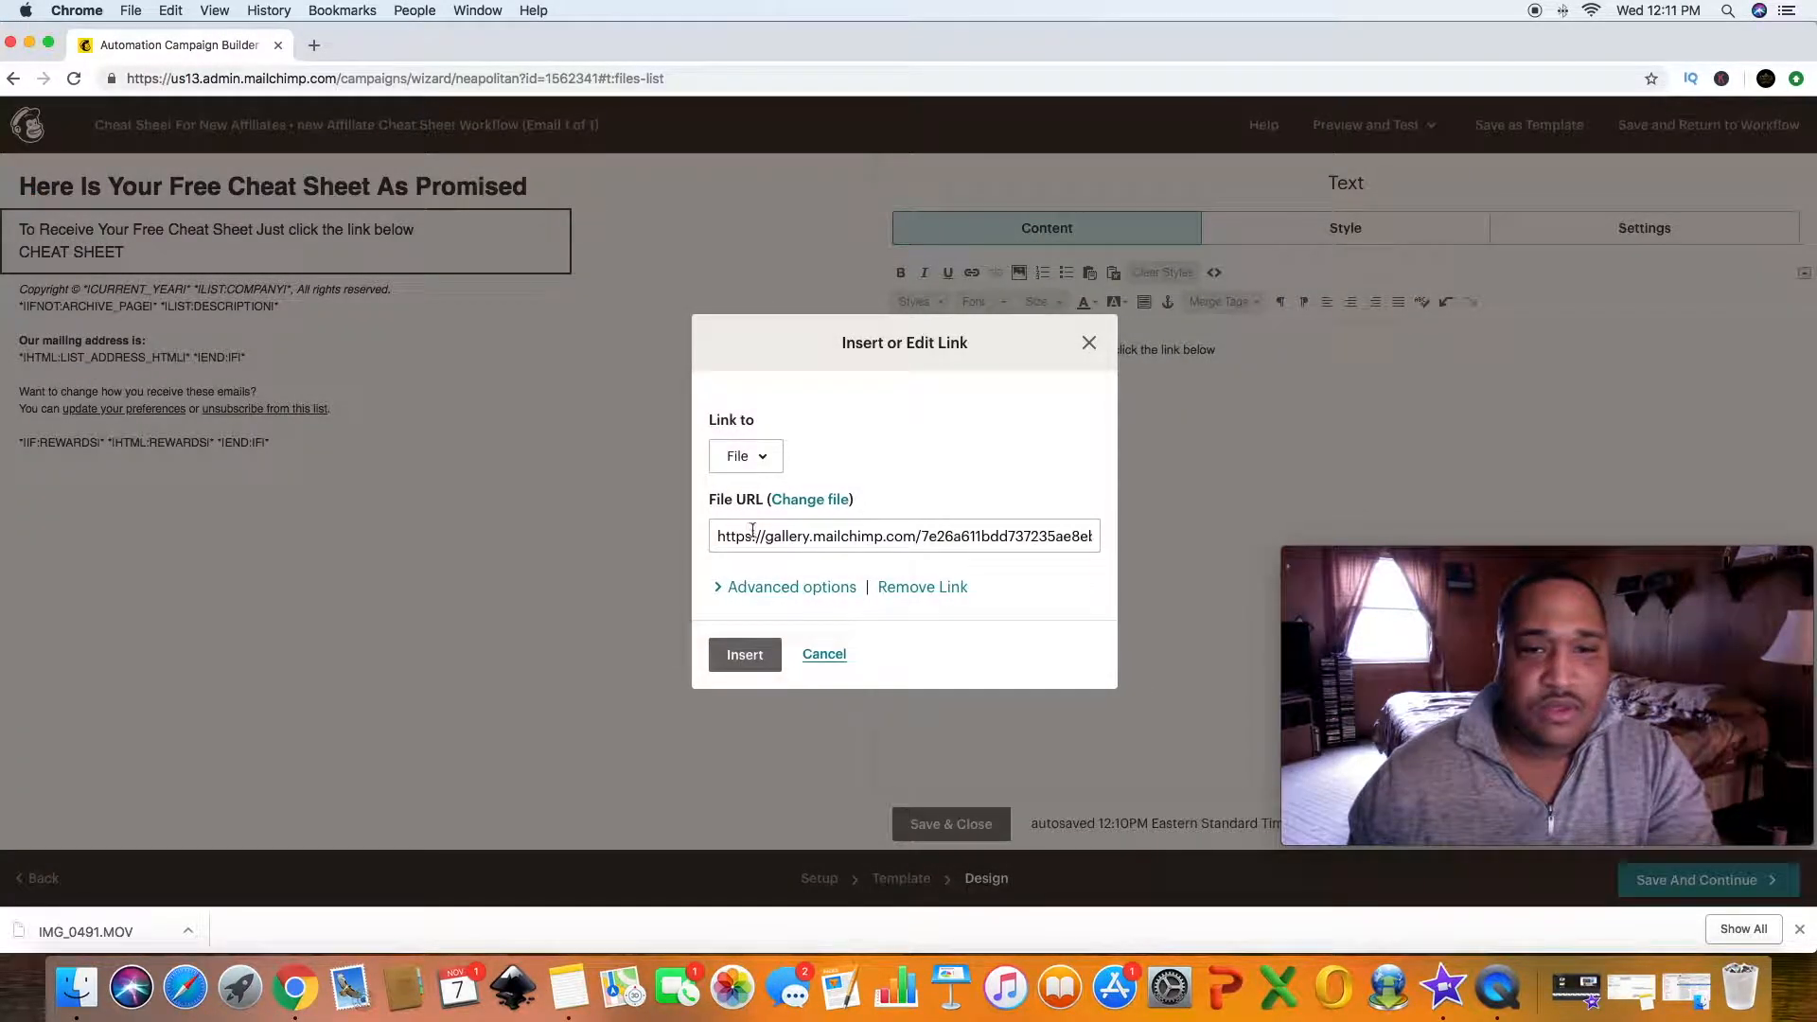
{"action": "left_click", "coordinate": [752, 660]}
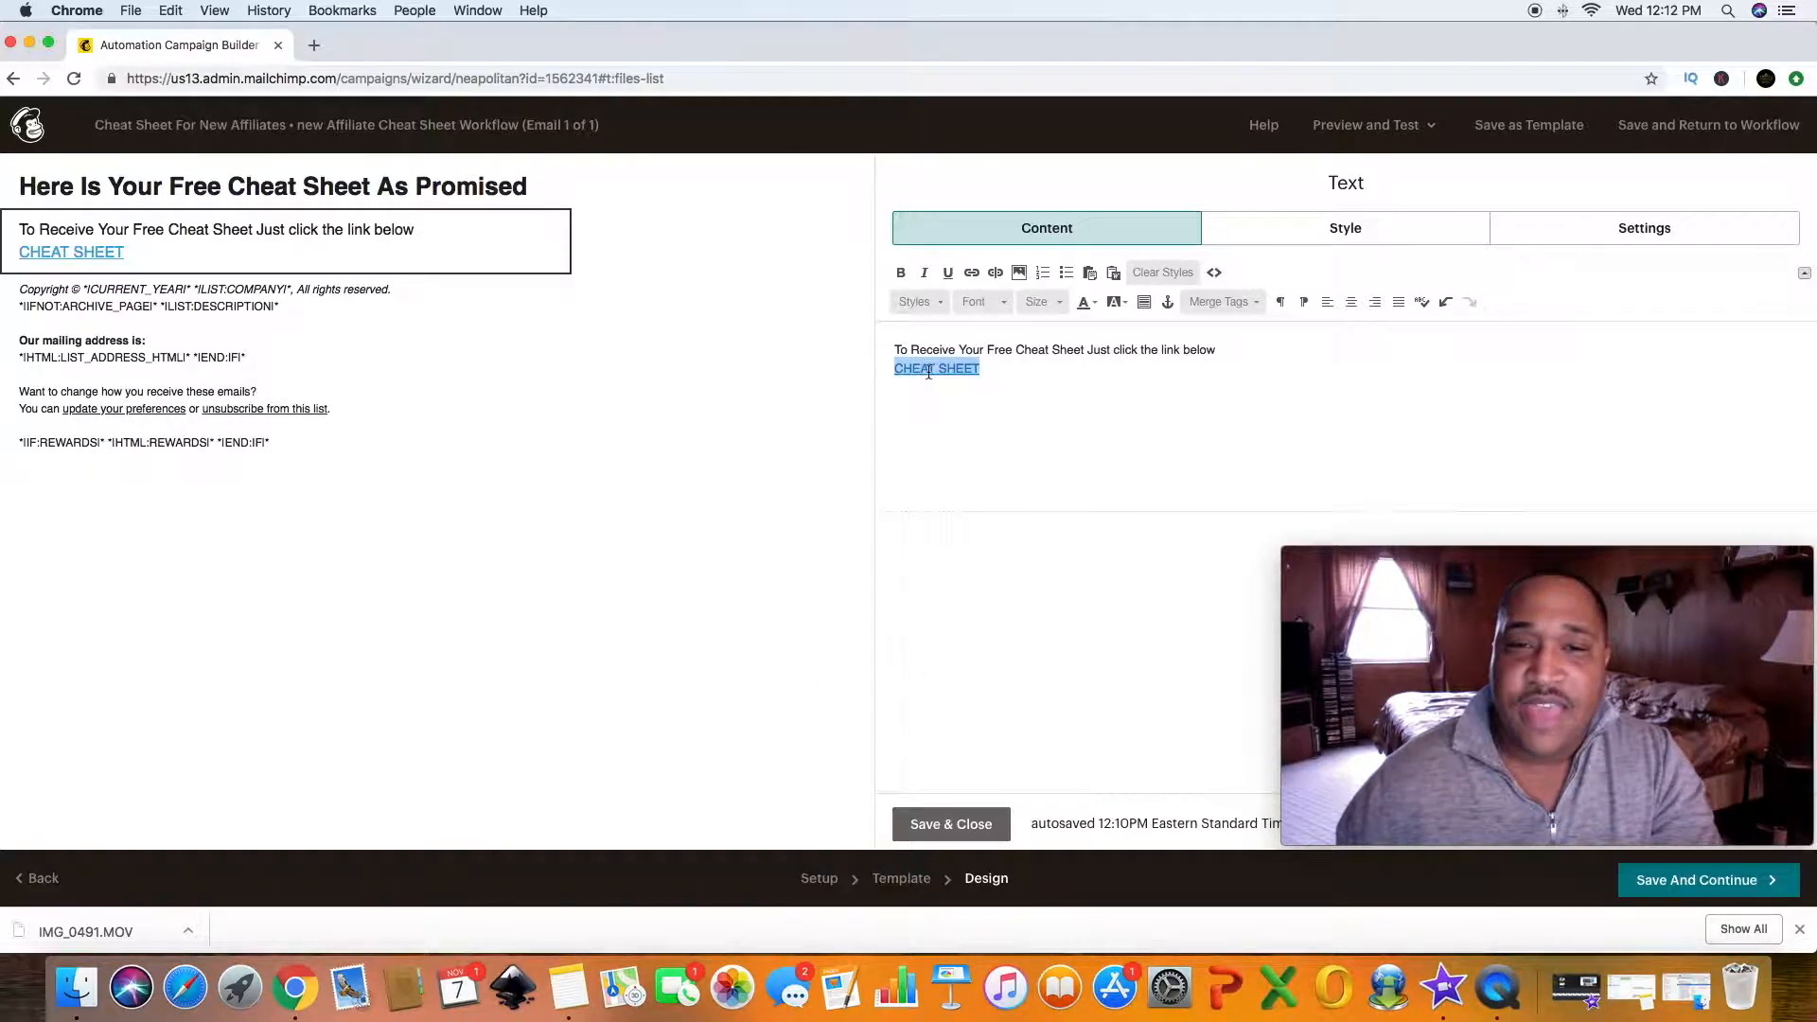
{"action": "left_click", "coordinate": [1060, 393]}
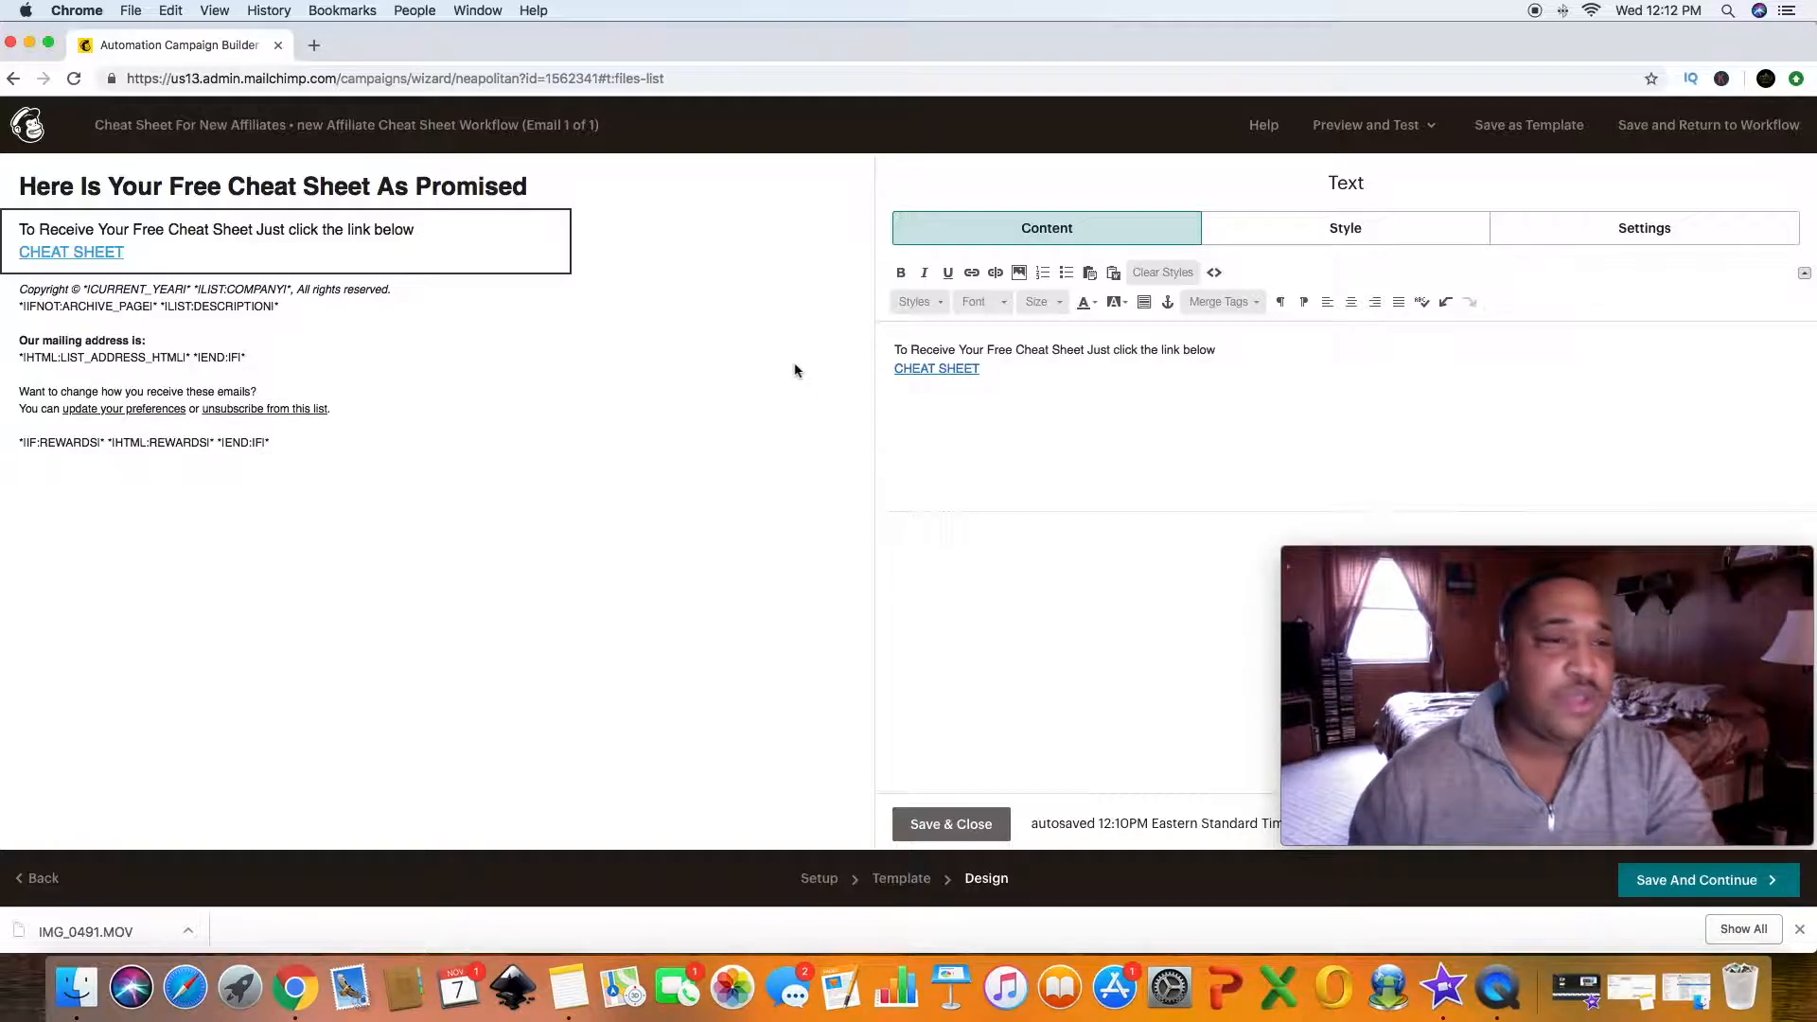
- Add a new line below the link reading "Thank you for taking the first step in your affiliate marketing journey."
{"action": "mouse_move", "coordinate": [223, 382]}
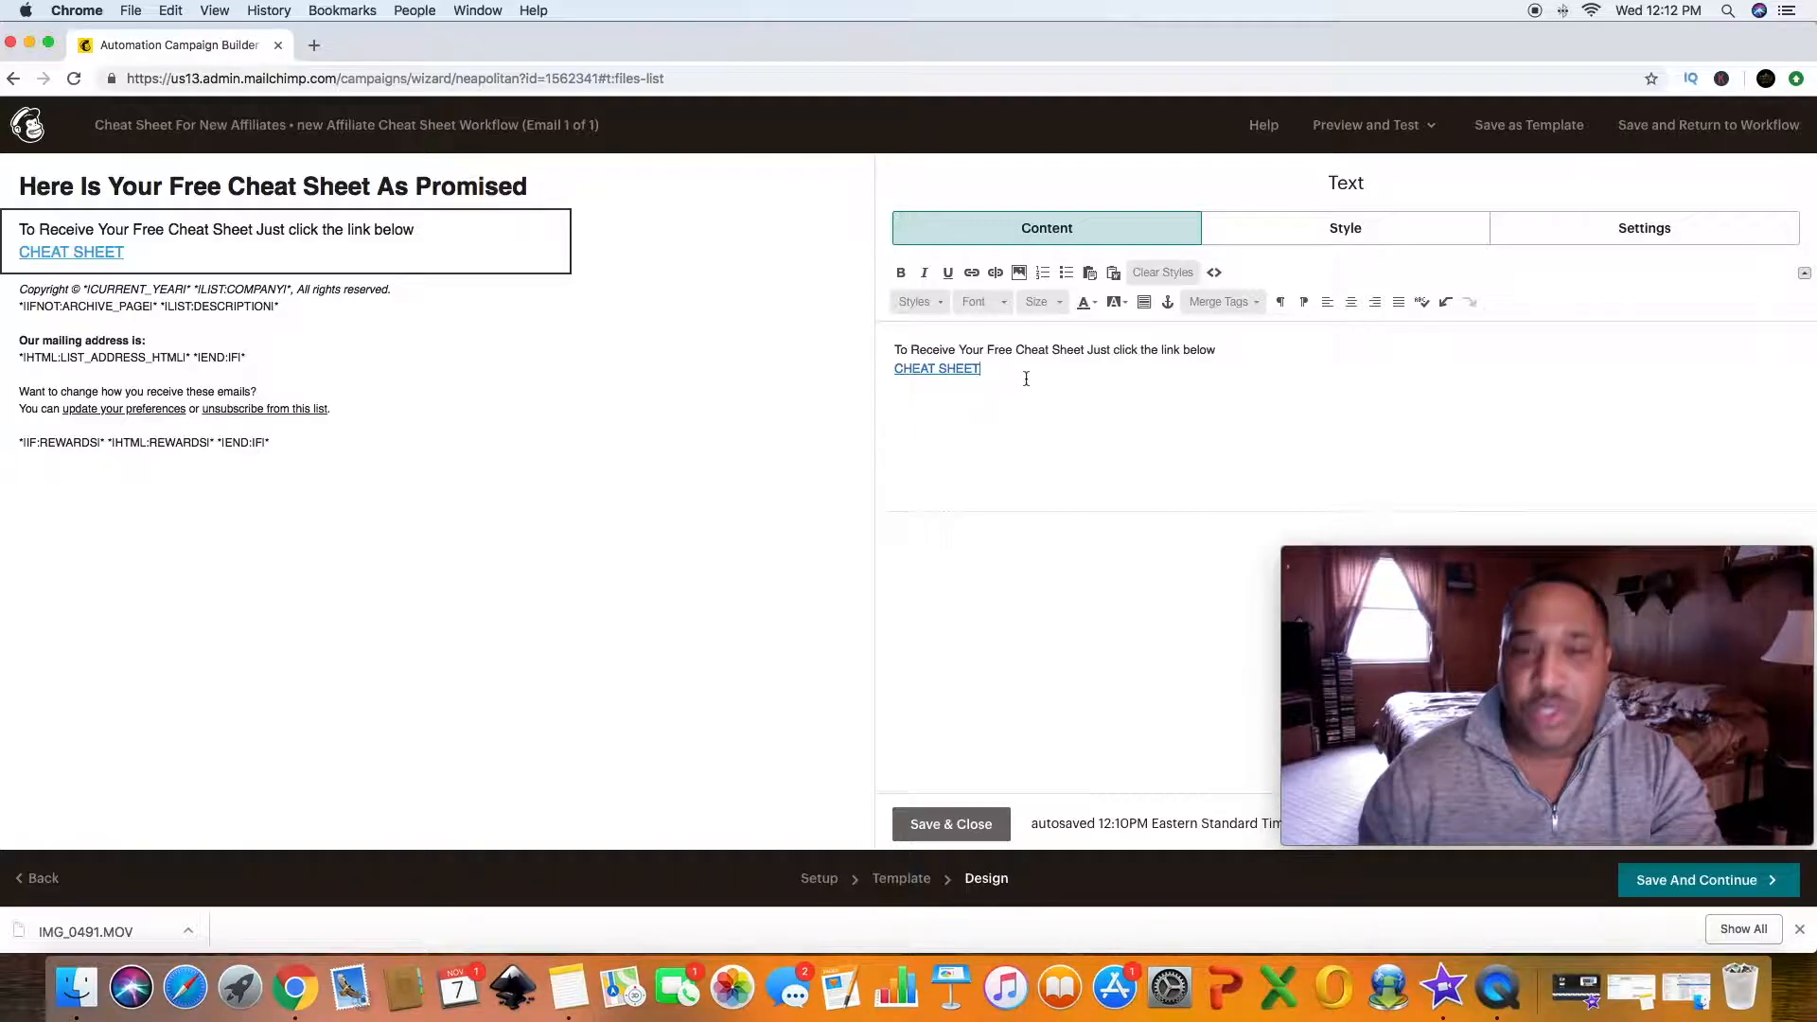
{"action": "key", "text": "Return"}
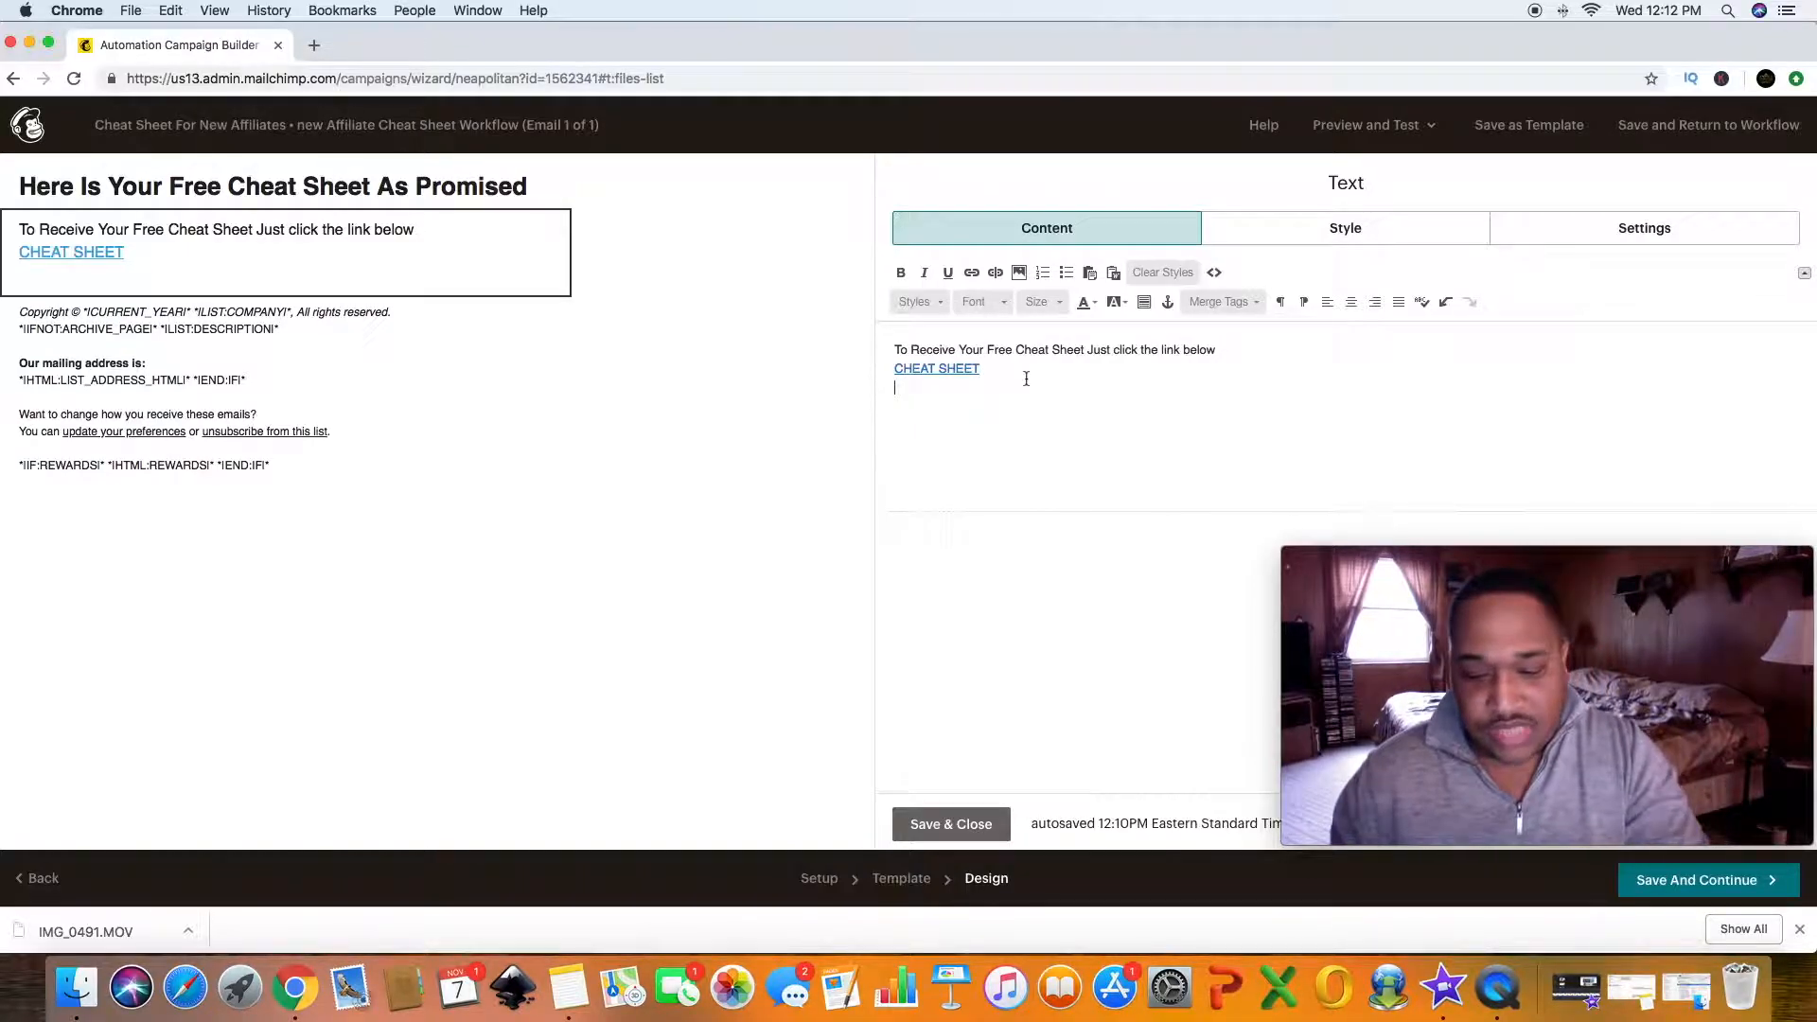
{"action": "type", "text": "Than"}
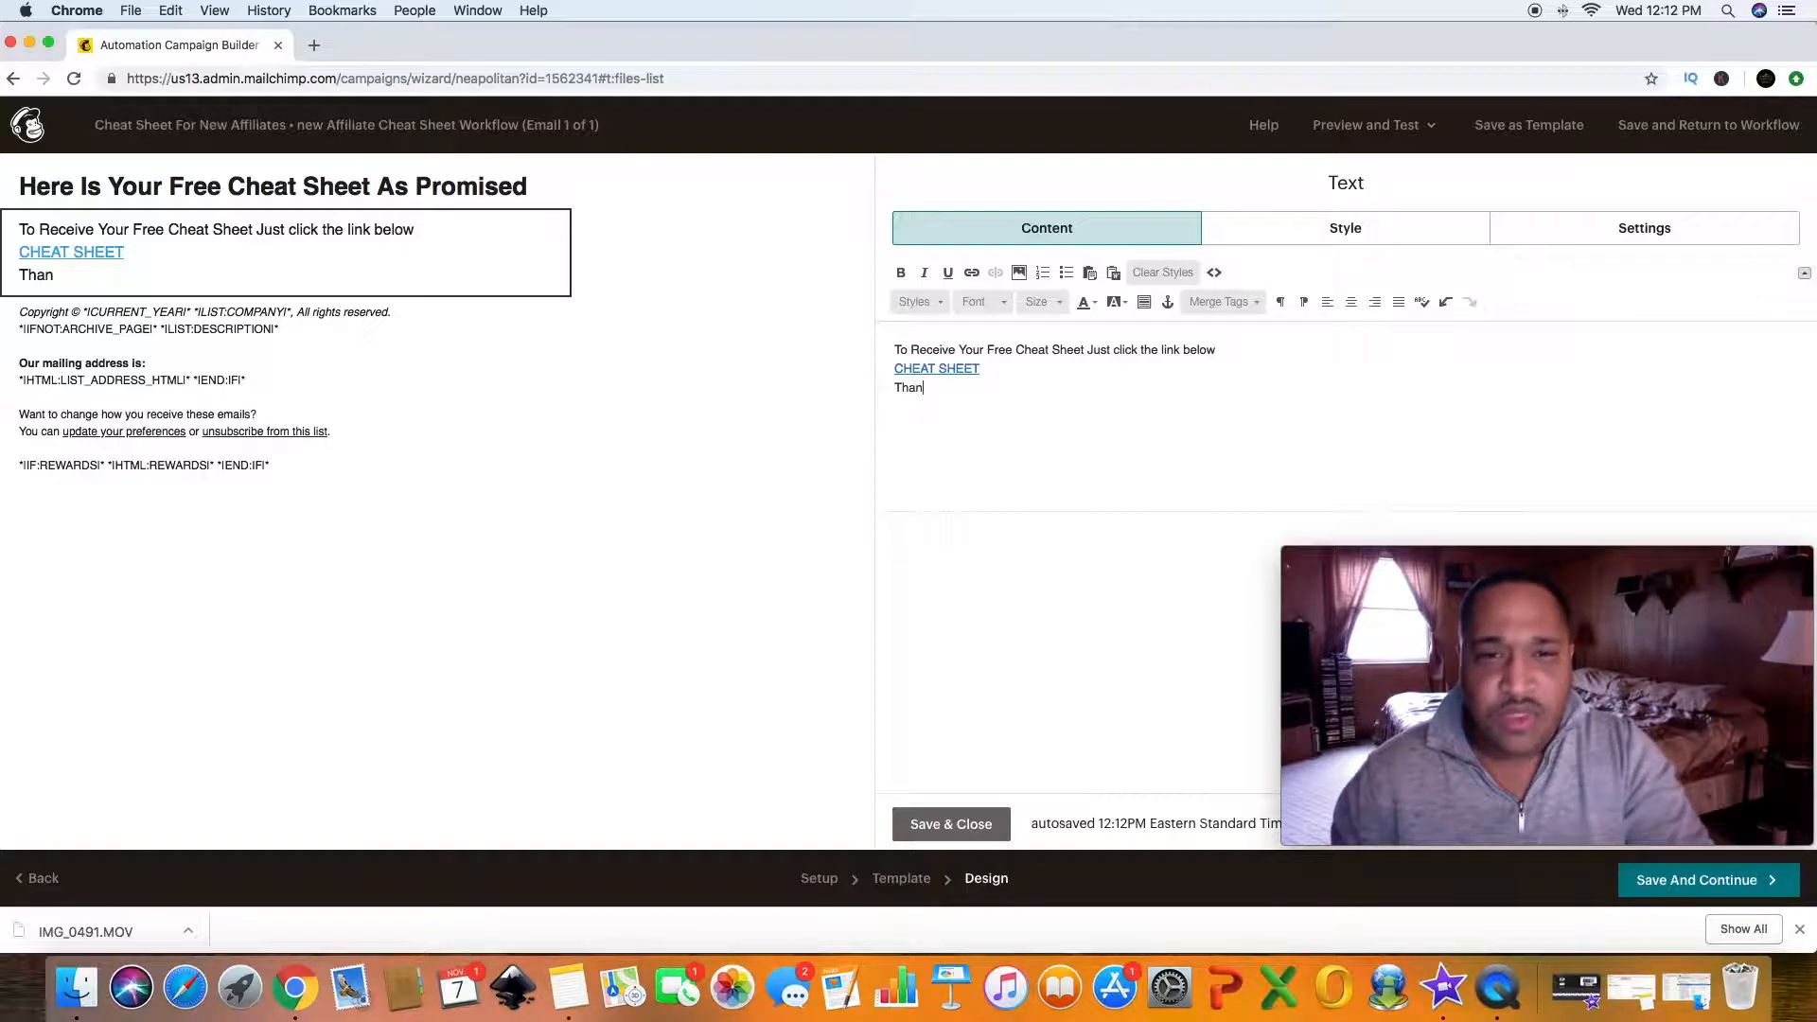
{"action": "key", "text": "BackSpace"}
{"action": "key", "text": "BackSpace"}
{"action": "key", "text": "BackSpace"}
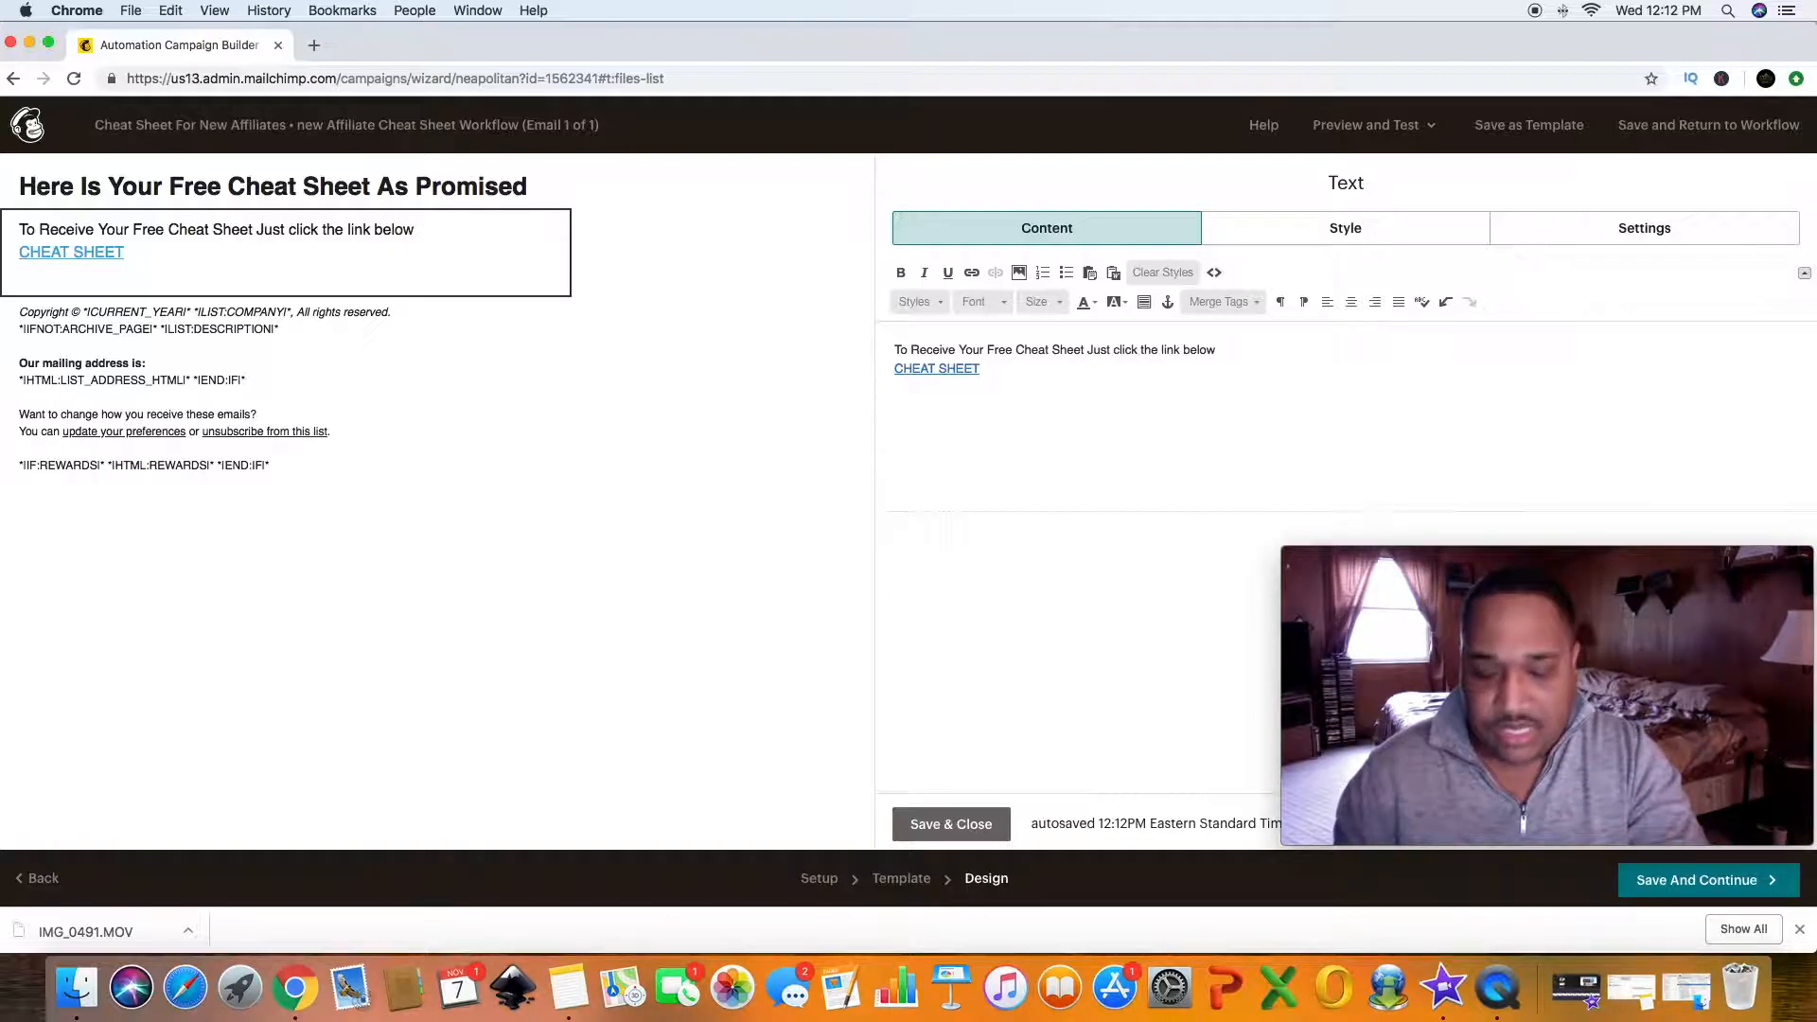
{"action": "type", "text": "hank yu"}
{"action": "key", "text": "BackSpace"}
{"action": "type", "text": "o"}
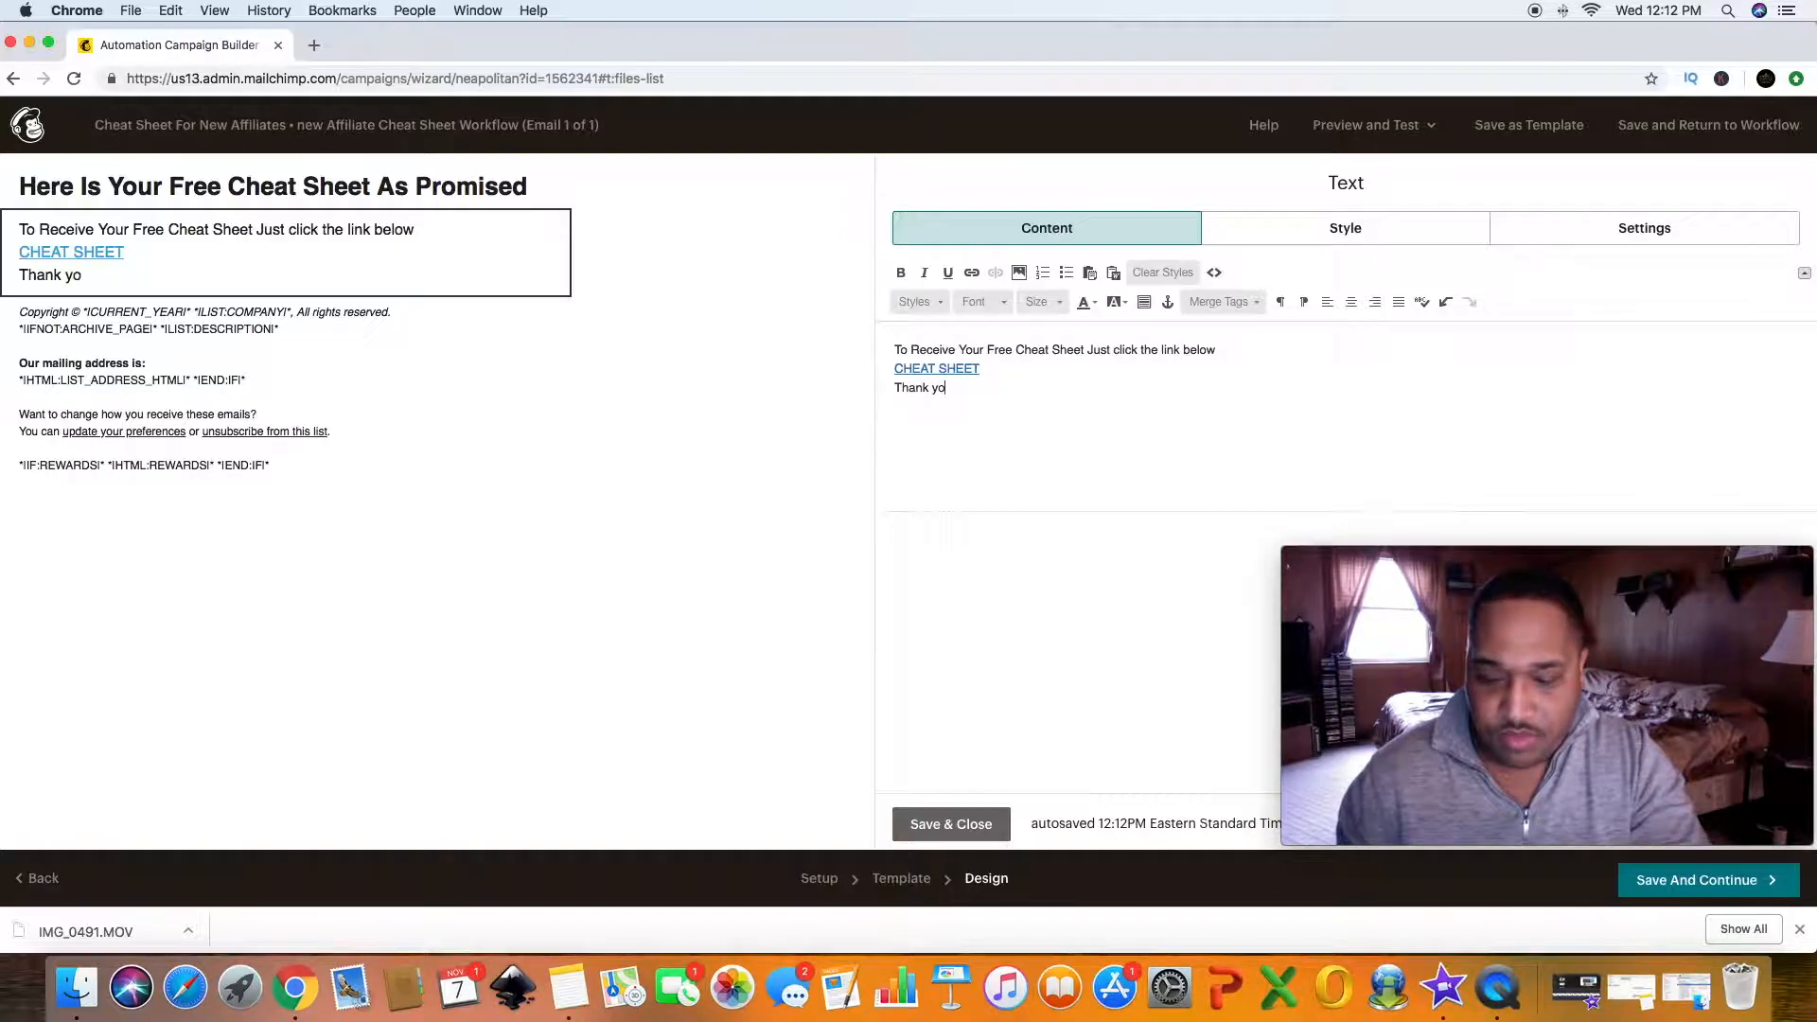
{"action": "type", "text": "u for "}
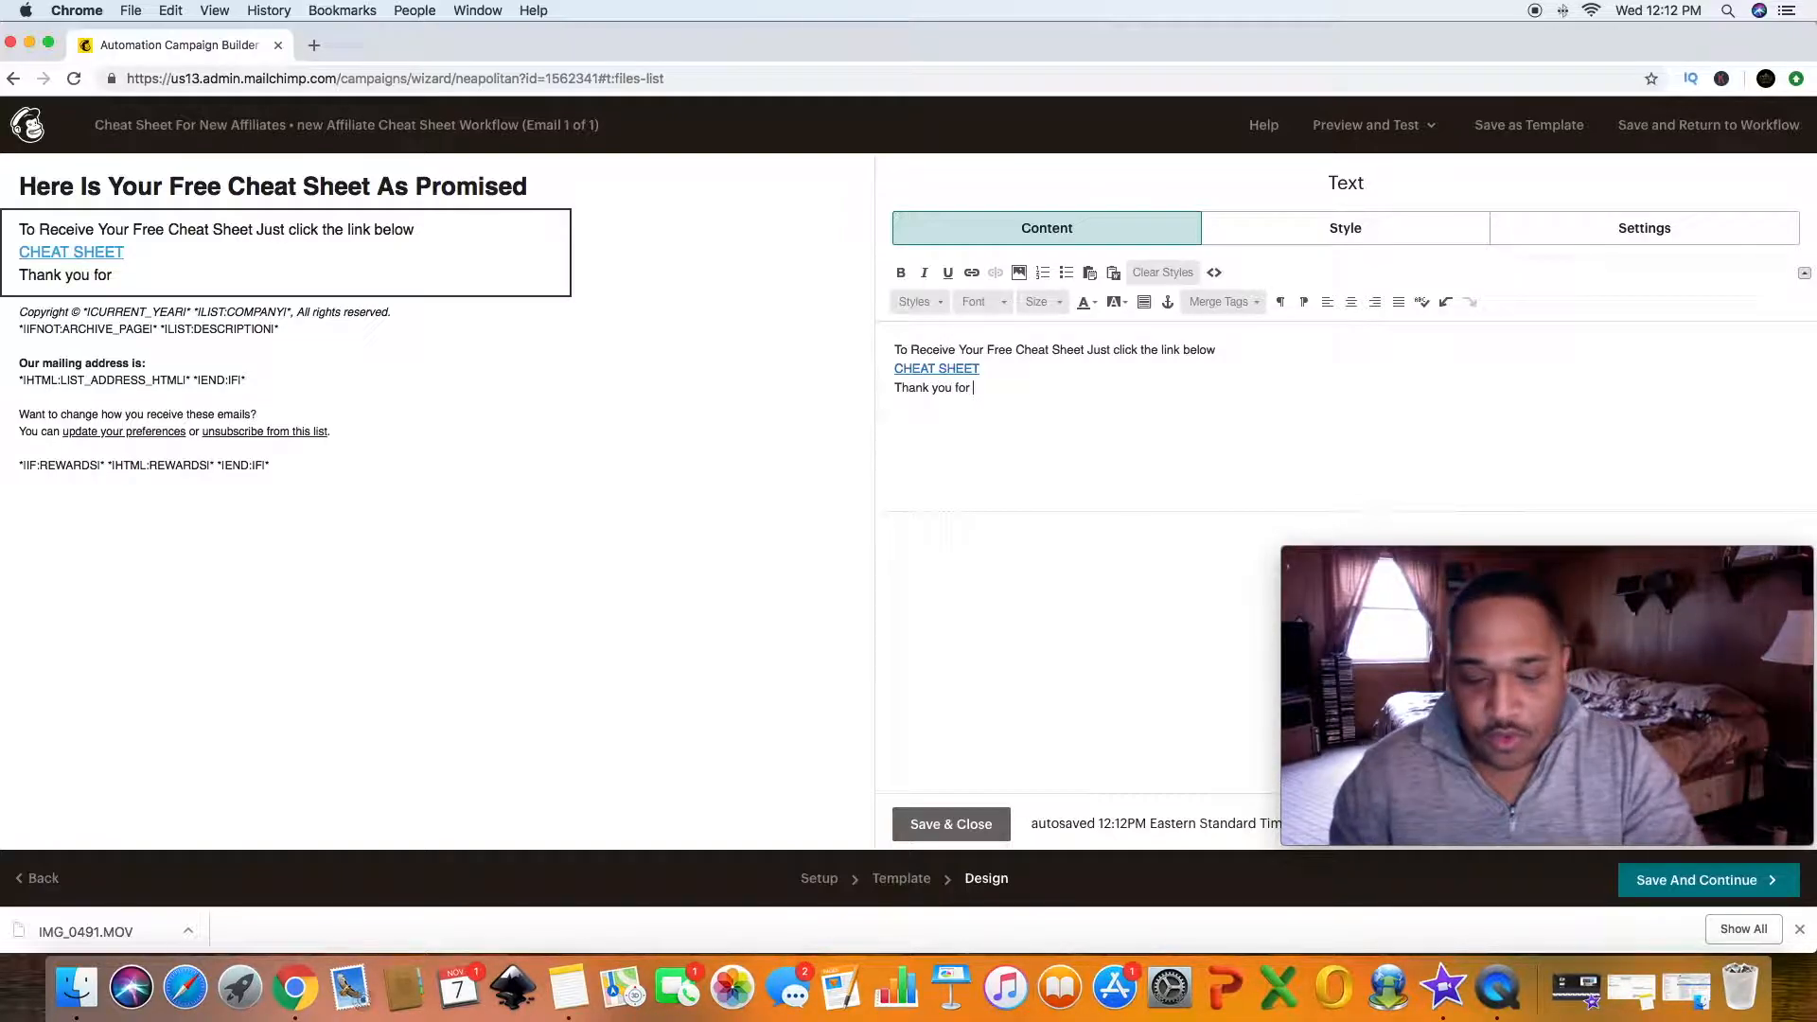
{"action": "type", "text": "ta"}
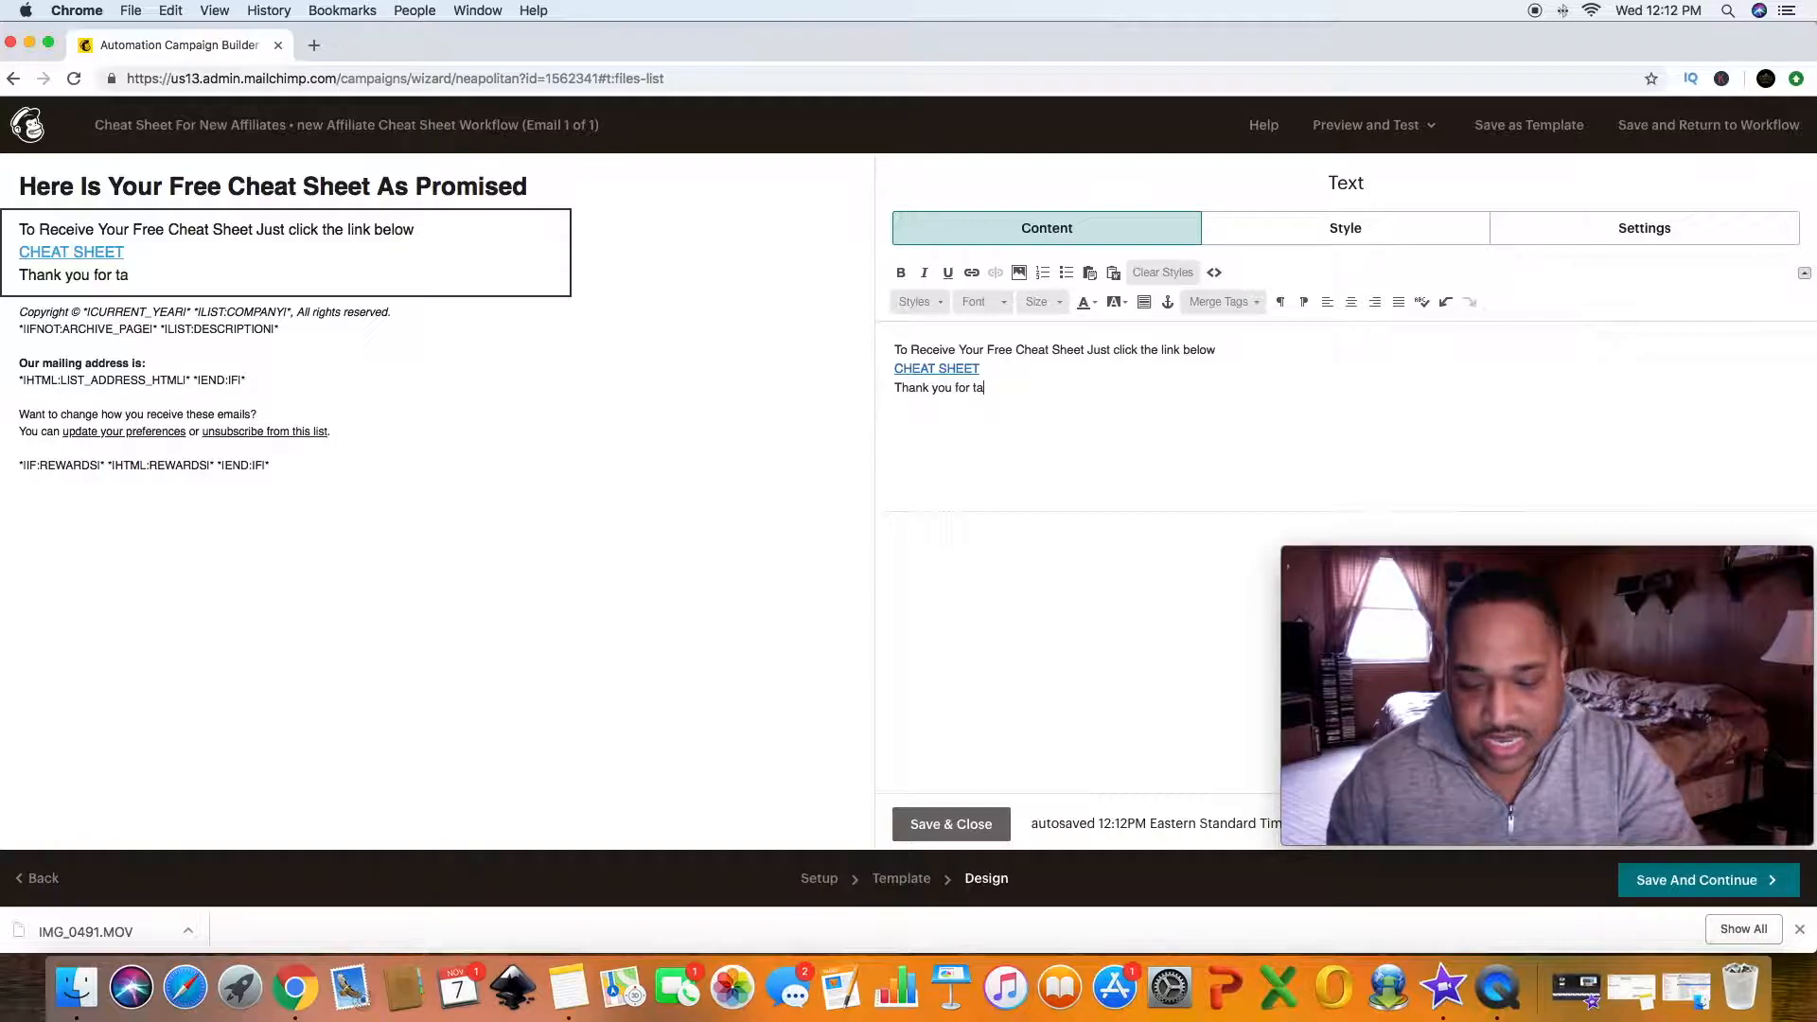
{"action": "type", "text": "king the "}
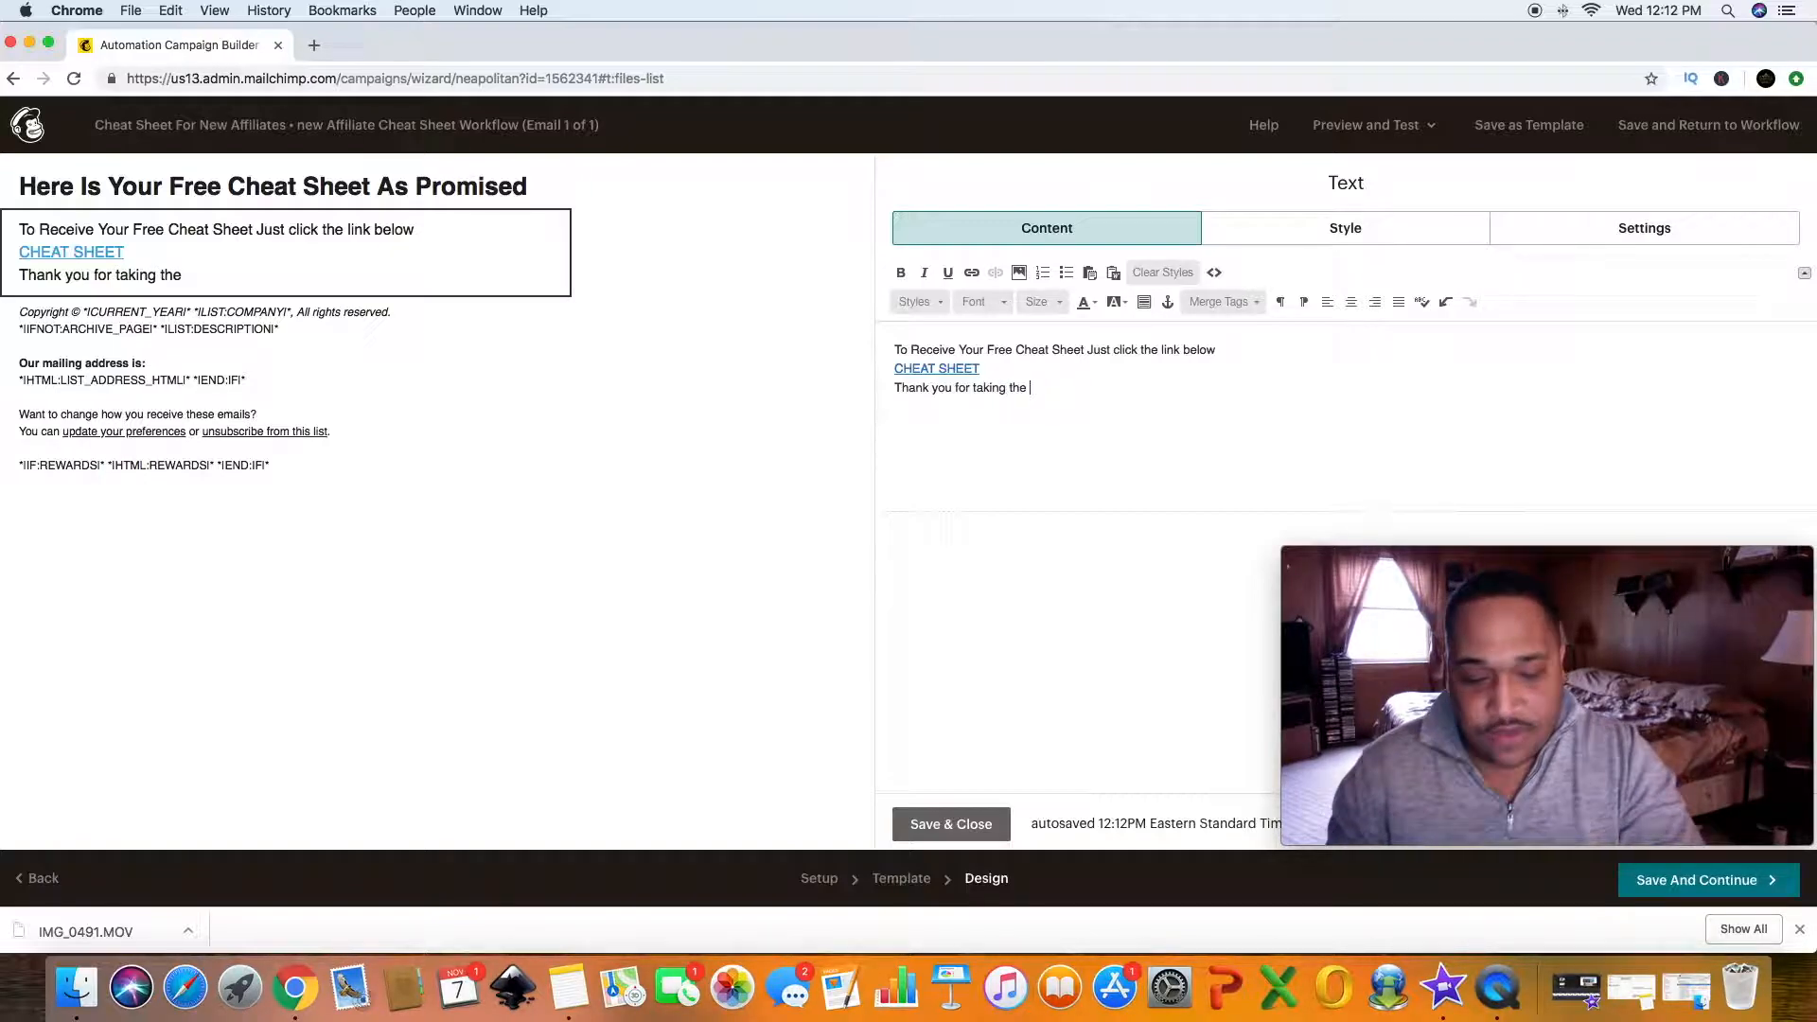
{"action": "type", "text": "first ste"}
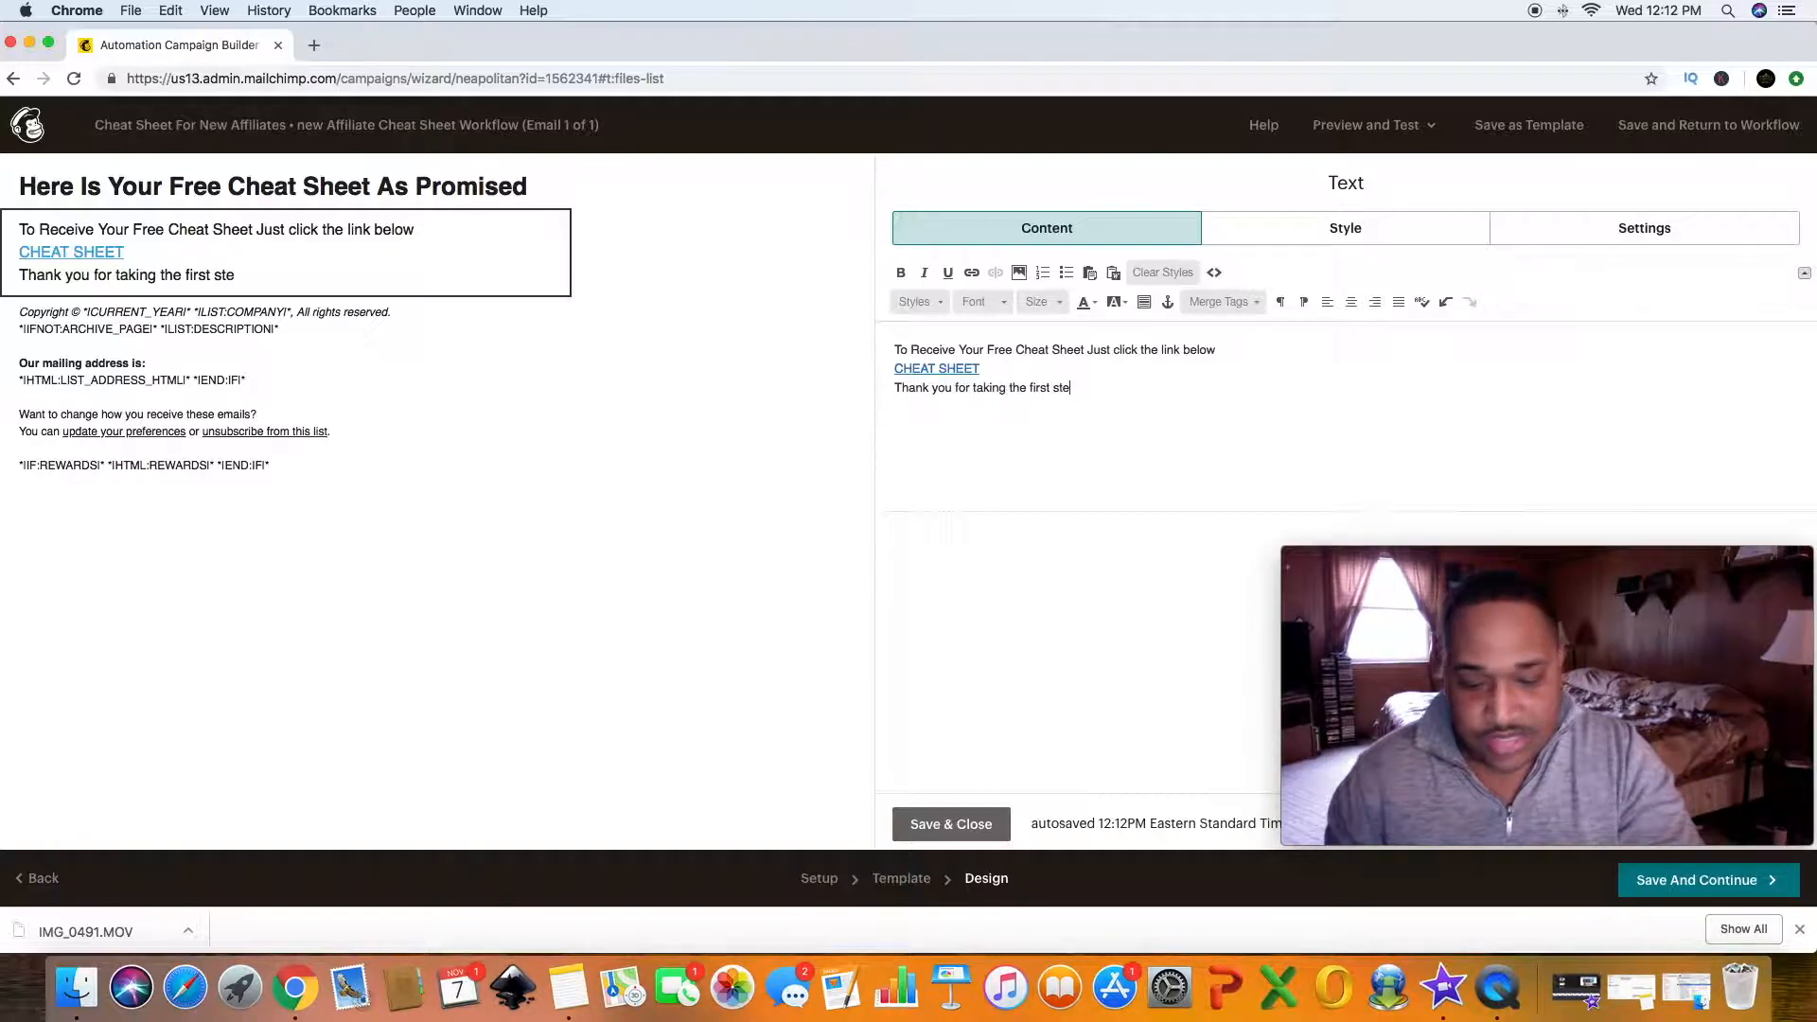
{"action": "type", "text": "p in you"}
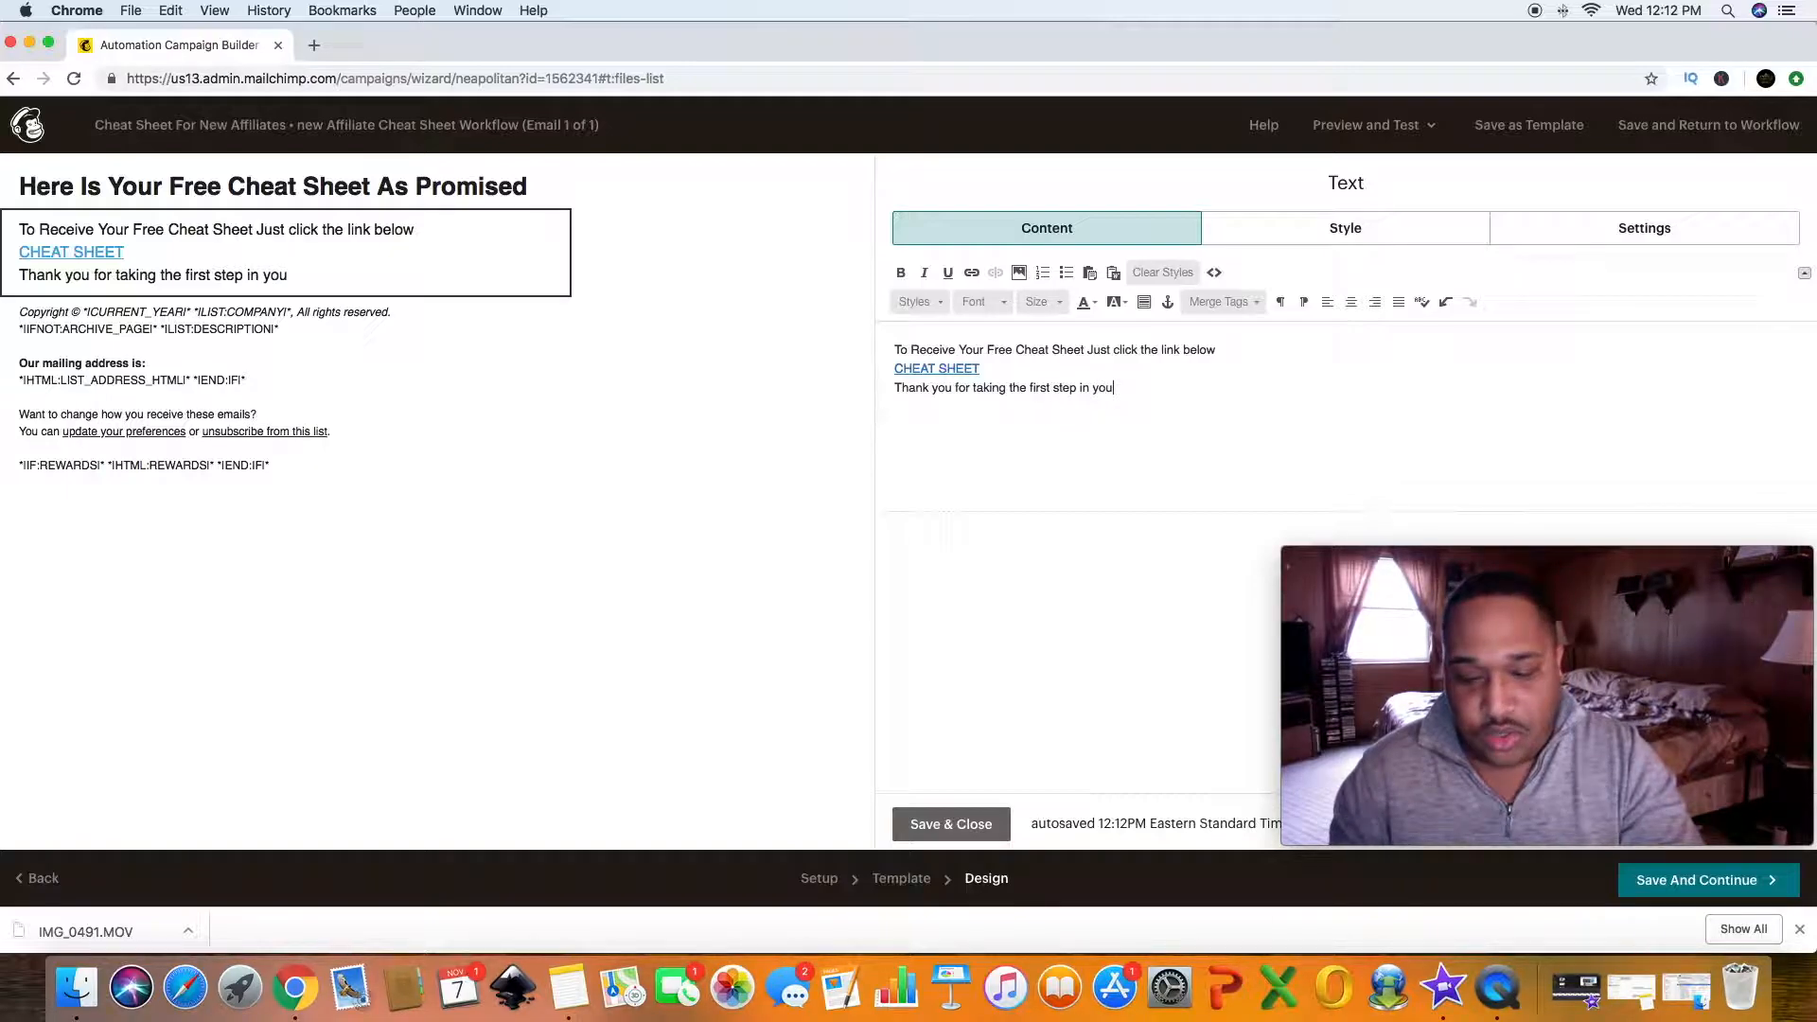
{"action": "type", "text": "r a"}
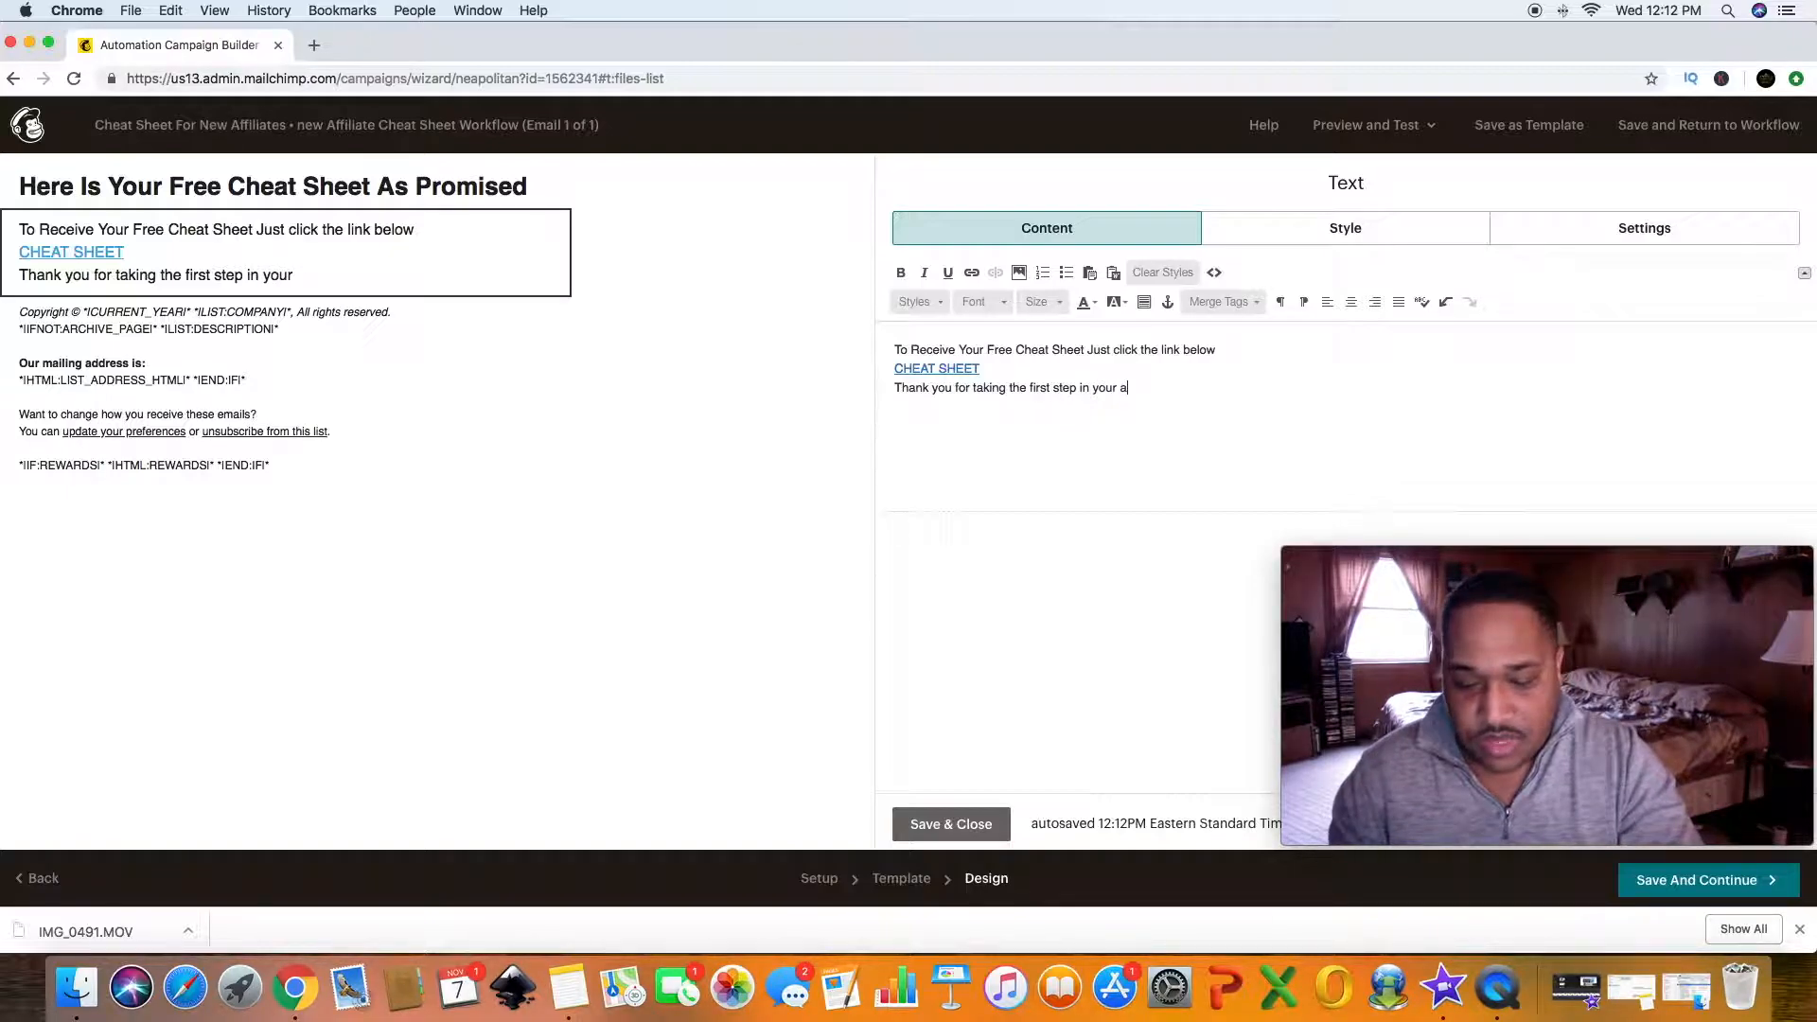
{"action": "type", "text": "ffilaite maekr"}
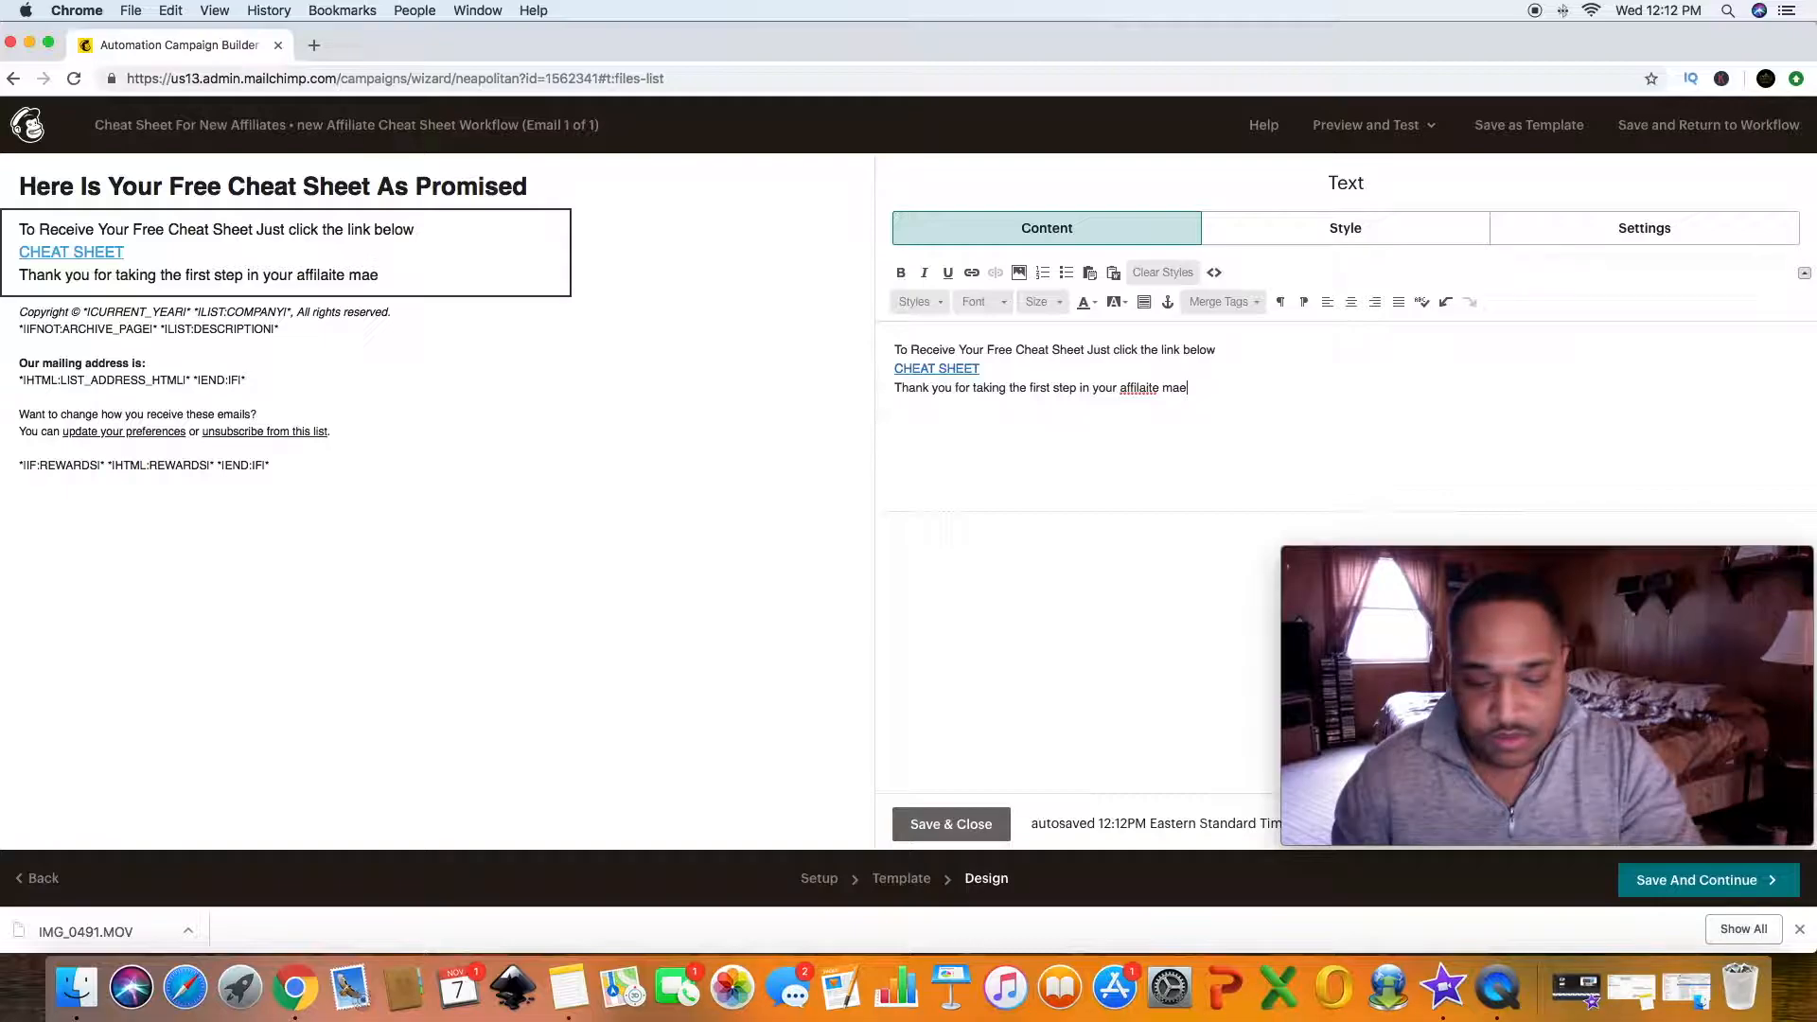
{"action": "key", "text": "BackSpace"}
{"action": "key", "text": "BackSpace"}
{"action": "key", "text": "BackSpace"}
{"action": "key", "text": "BackSpace"}
{"action": "key", "text": "BackSpace"}
{"action": "key", "text": "BackSpace"}
{"action": "key", "text": "BackSpace"}
{"action": "key", "text": "BackSpace"}
{"action": "key", "text": "BackSpace"}
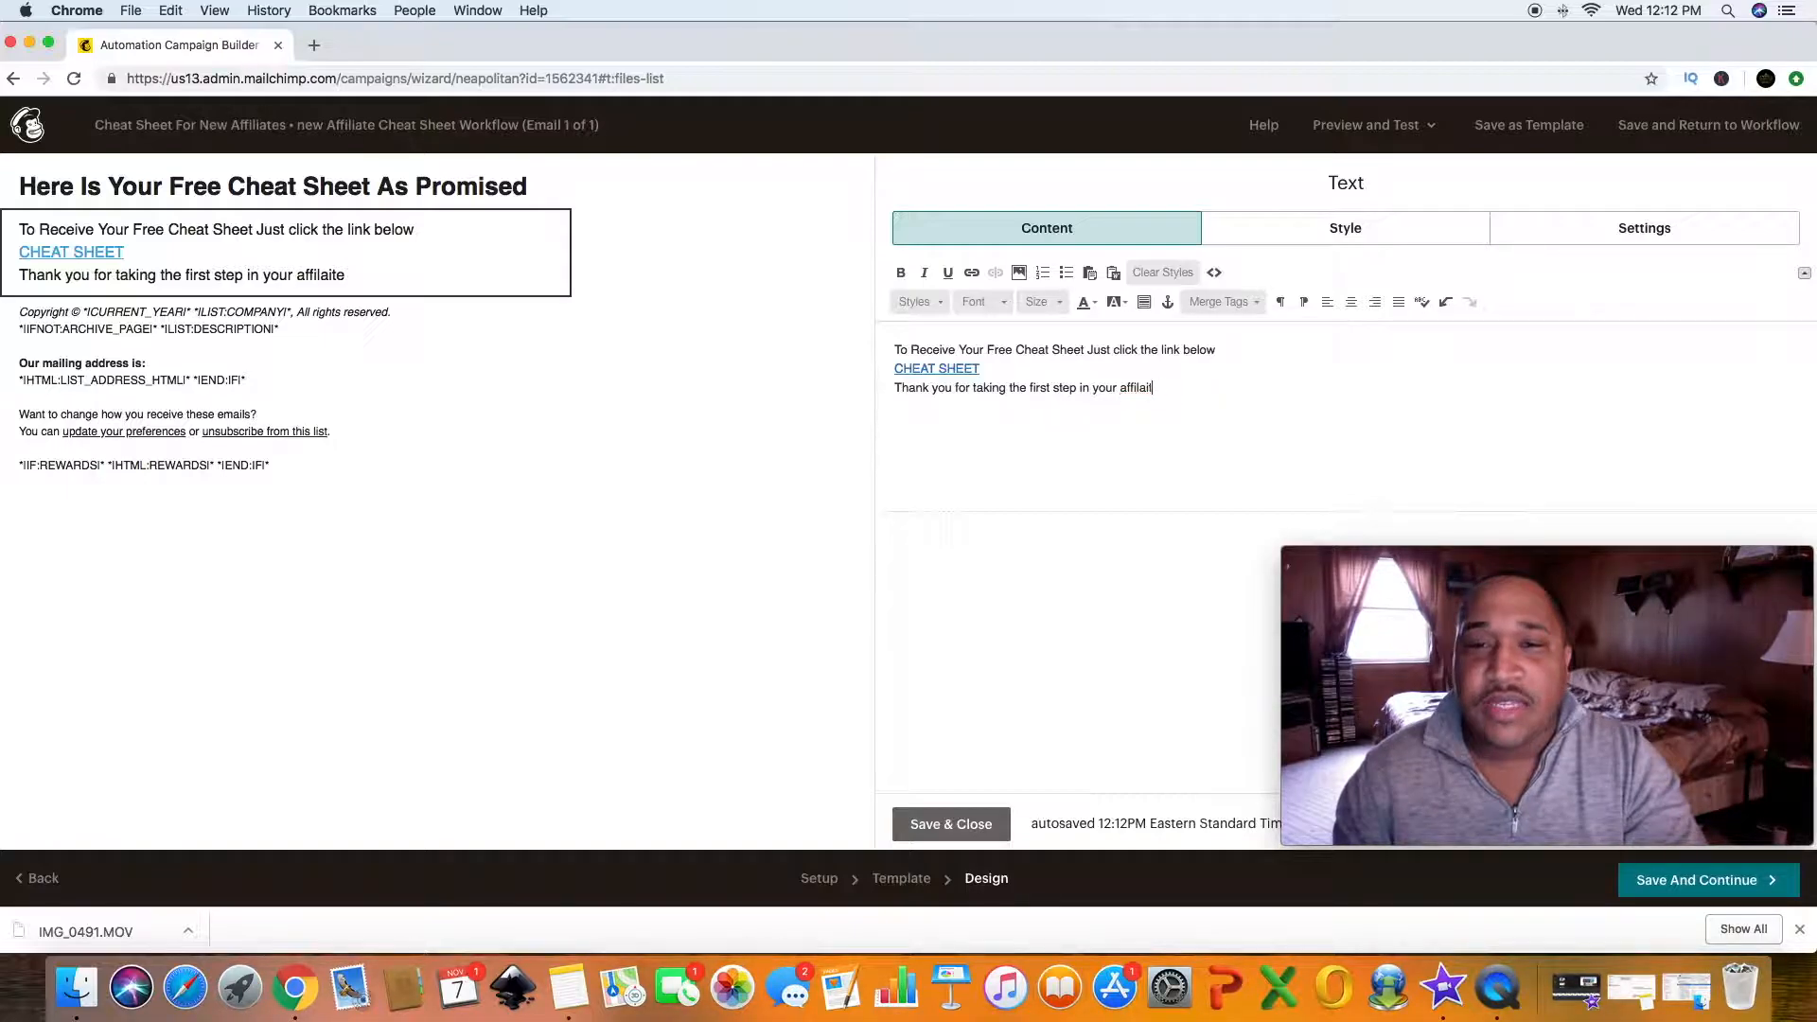
{"action": "type", "text": "iate"}
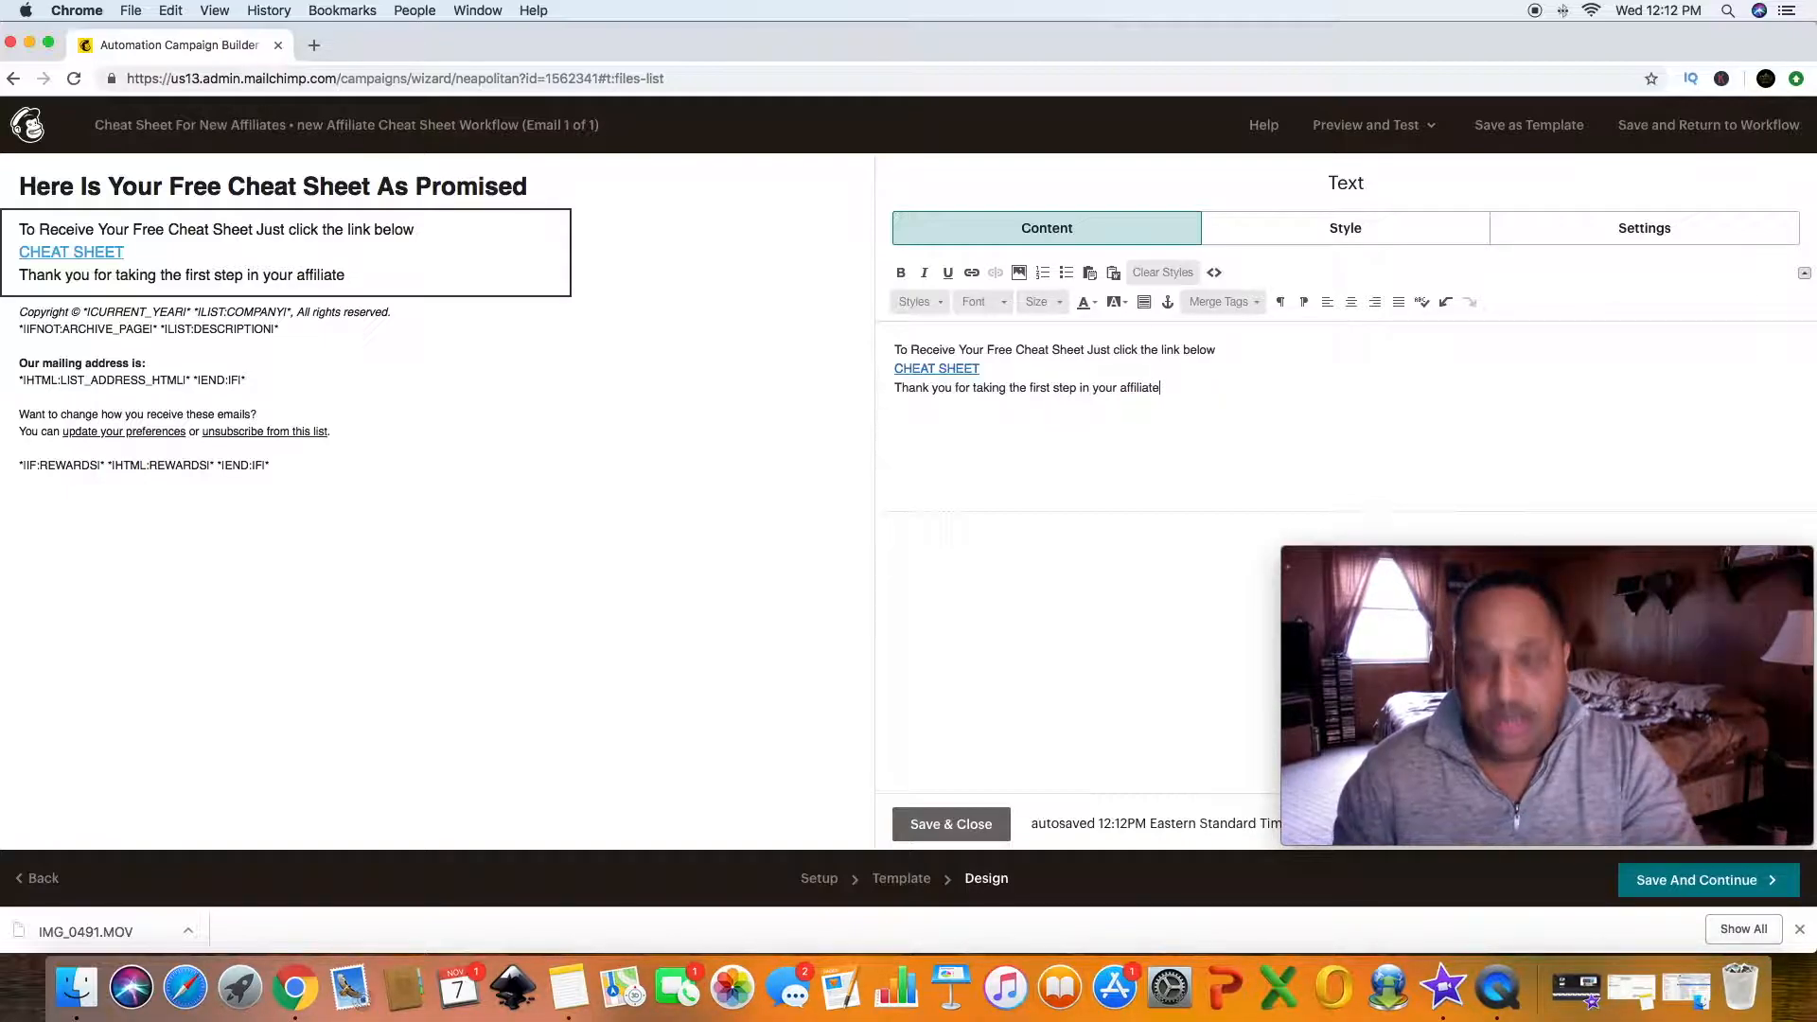
{"action": "type", "text": " marketing jou"}
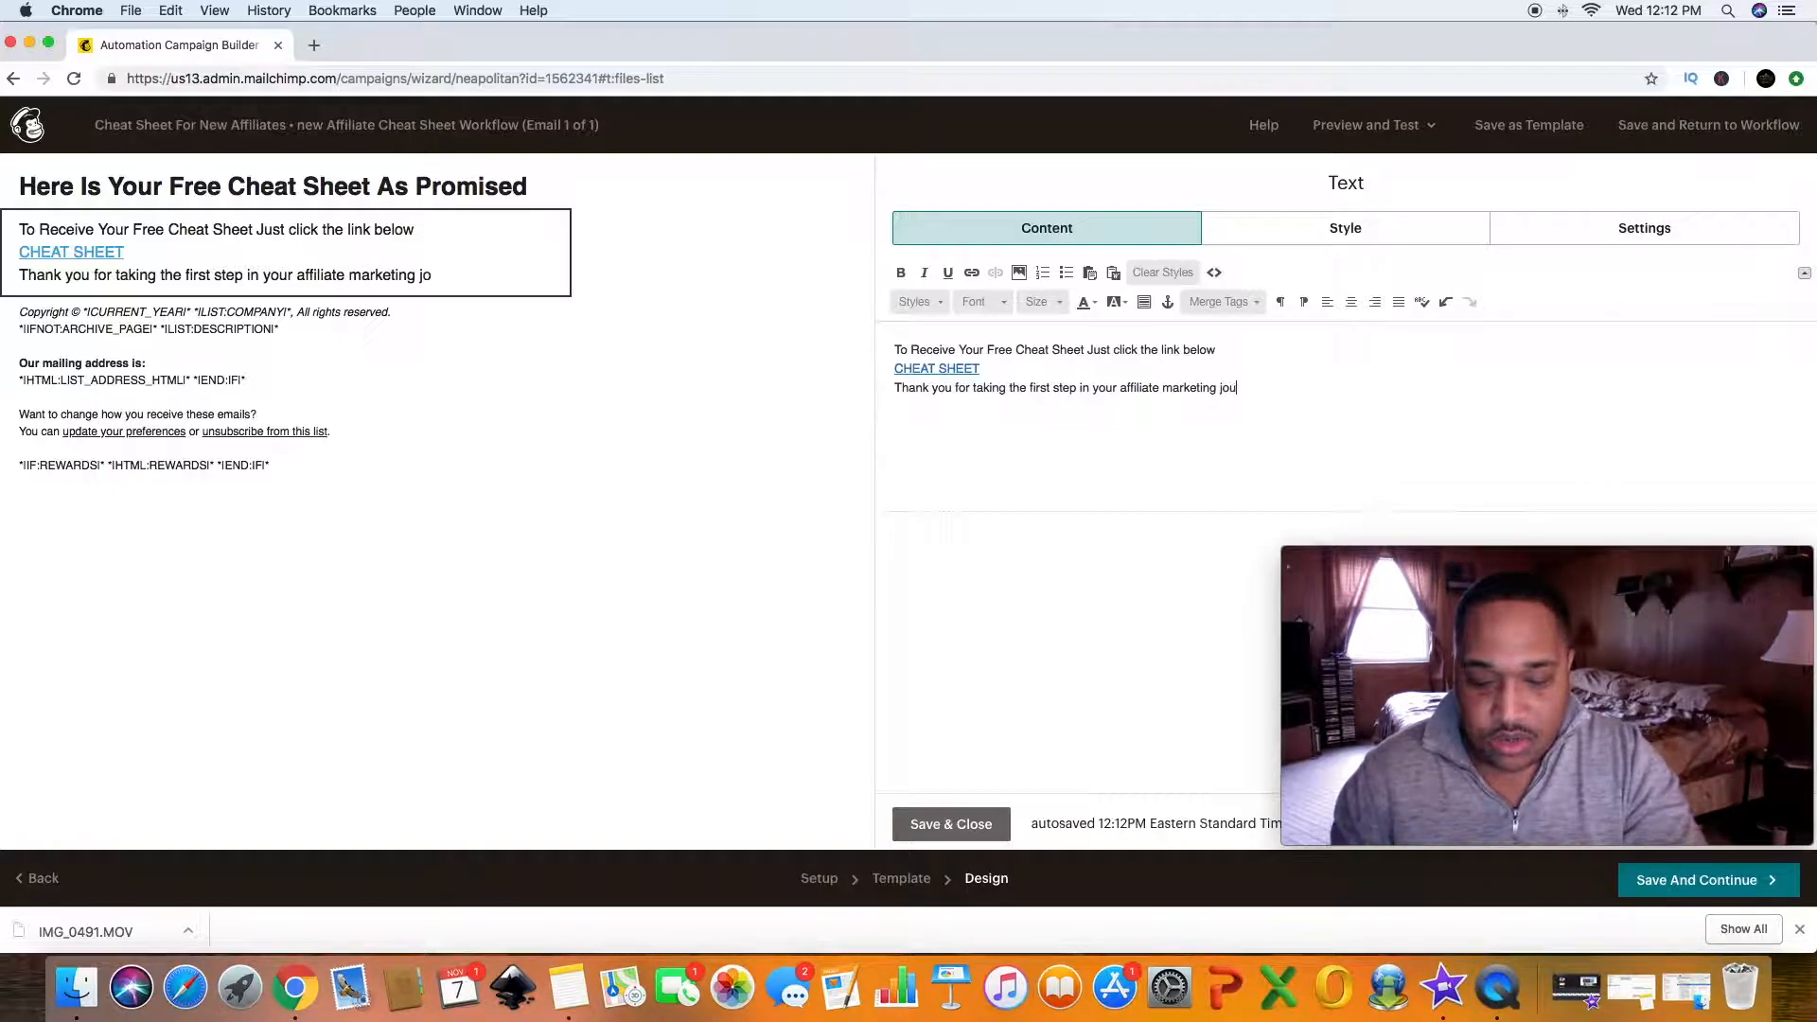
{"action": "type", "text": "rney."}
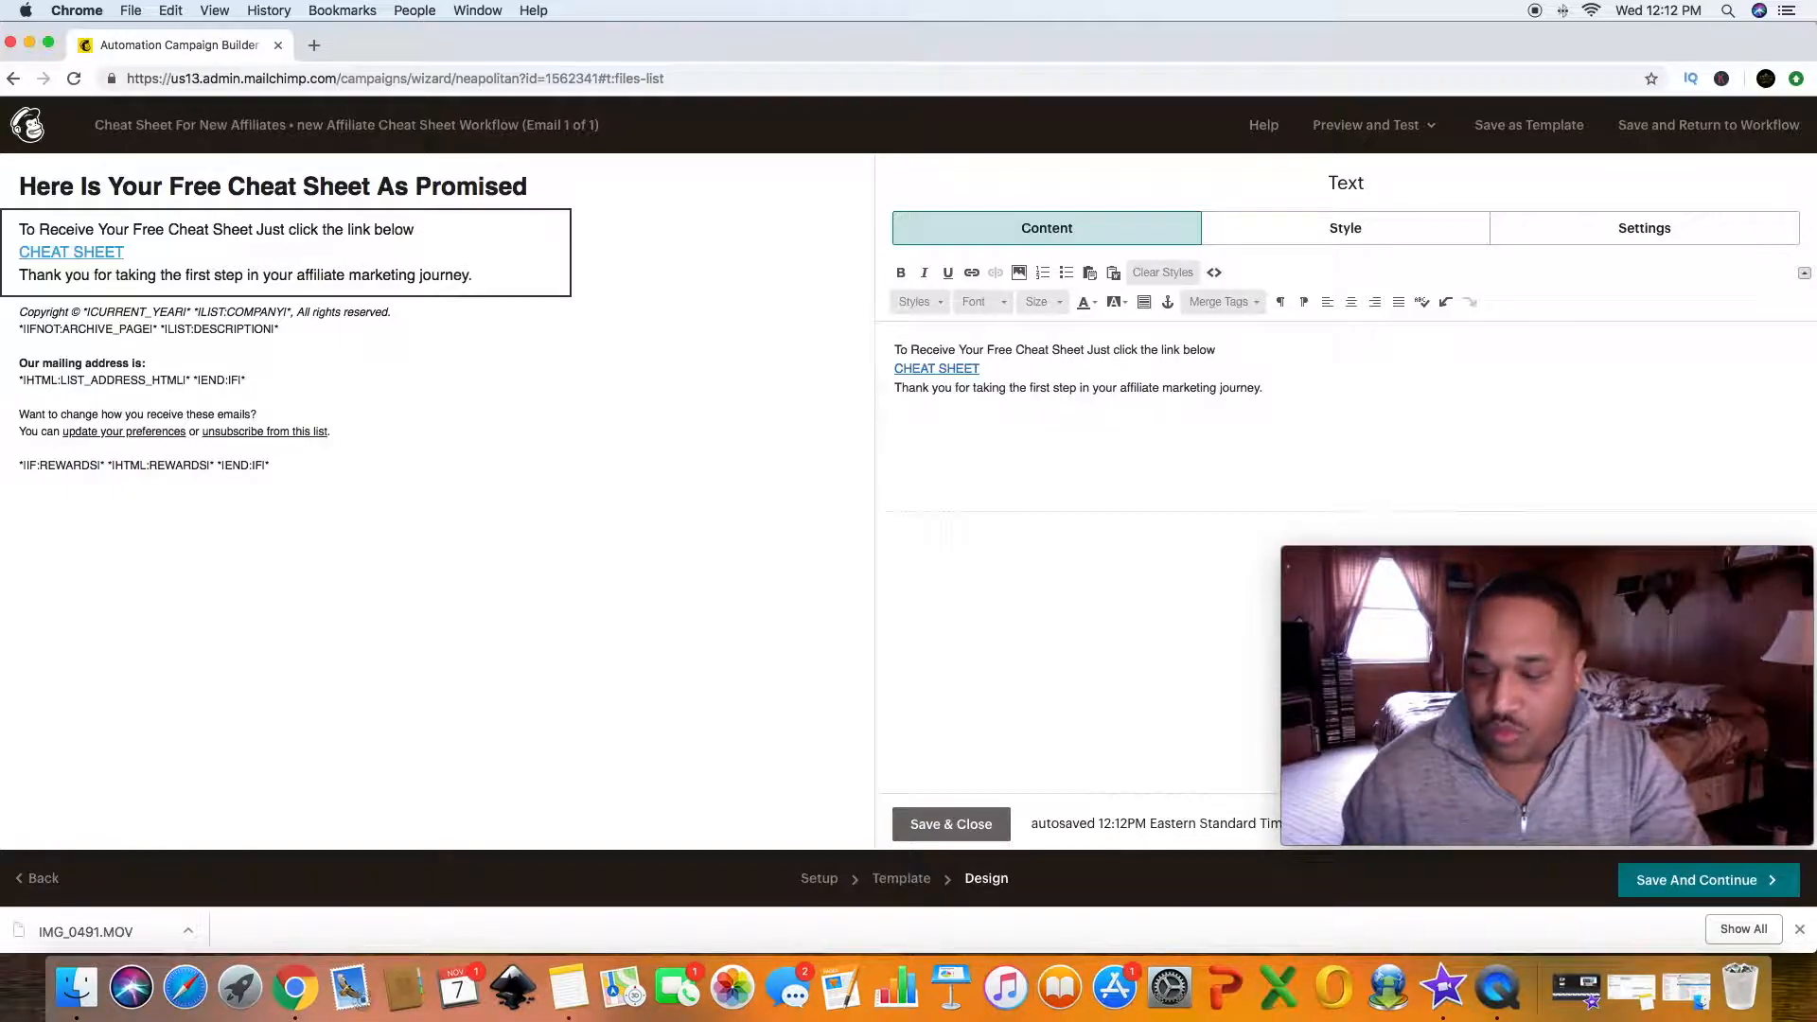
- Add another line reading "I hope it gives you great motivation and that you would take even more massive action."
{"action": "key", "text": "Return"}
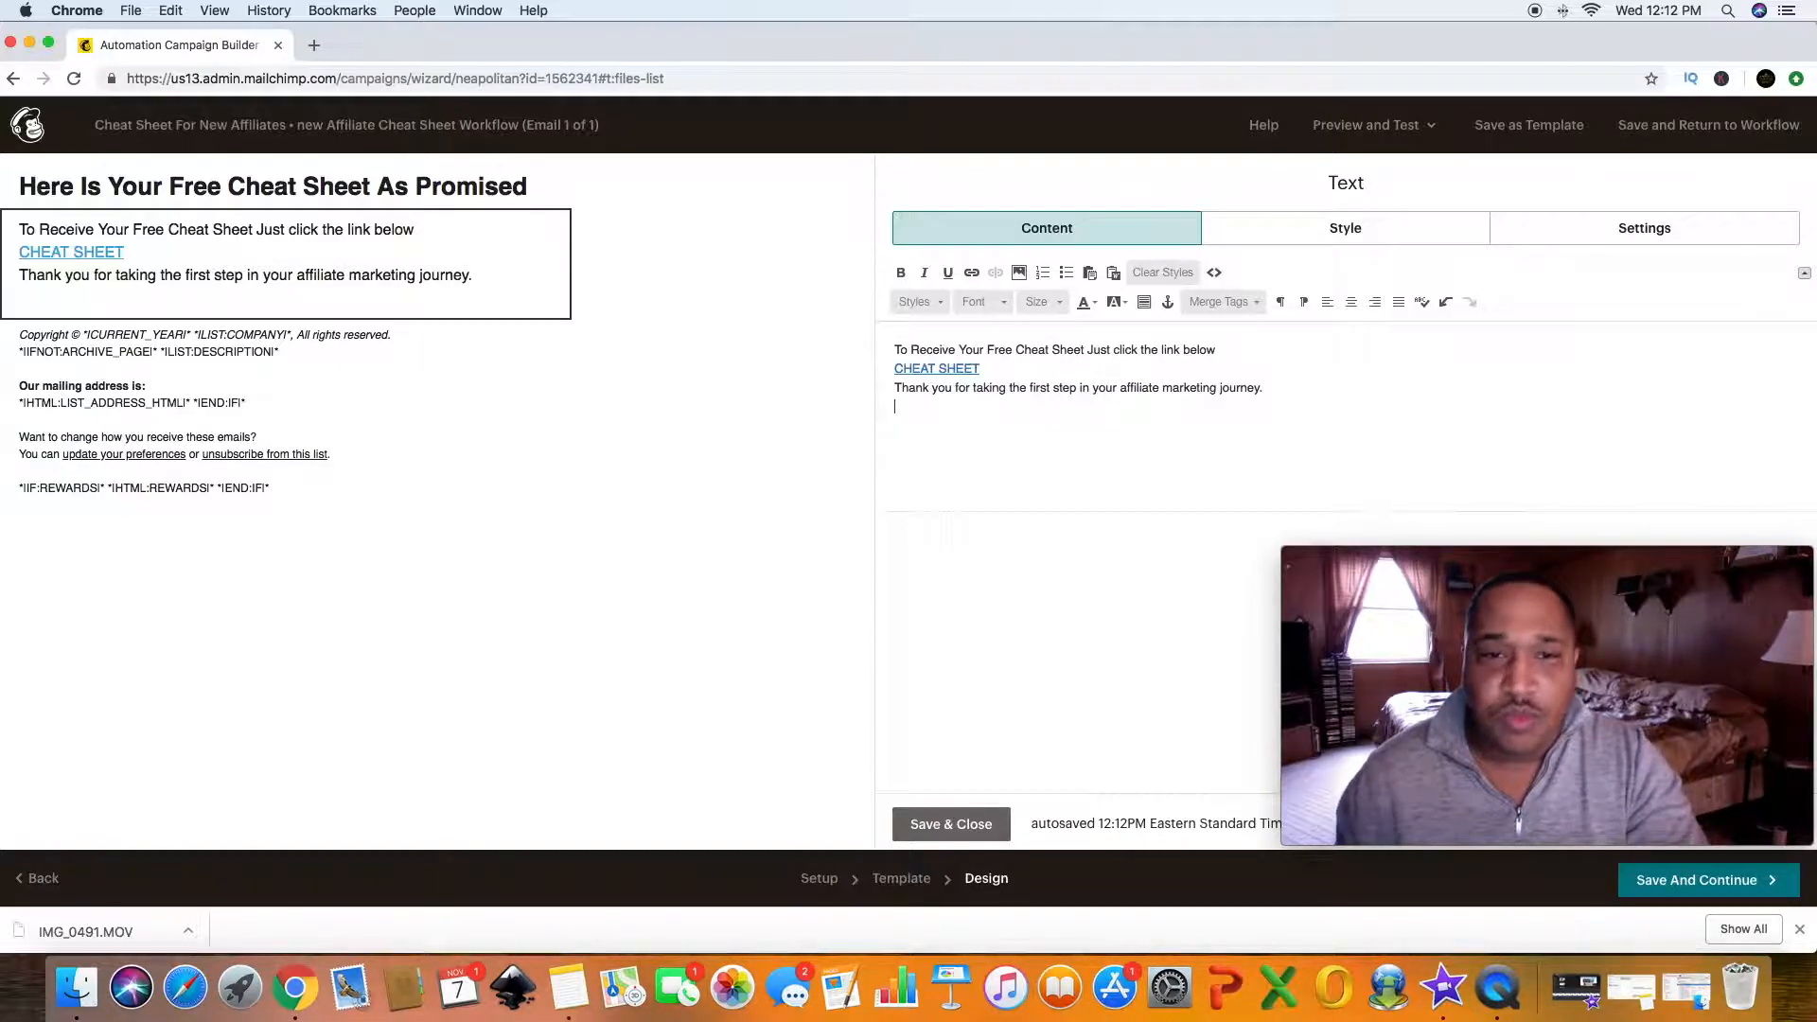
{"action": "type", "text": "I hope "}
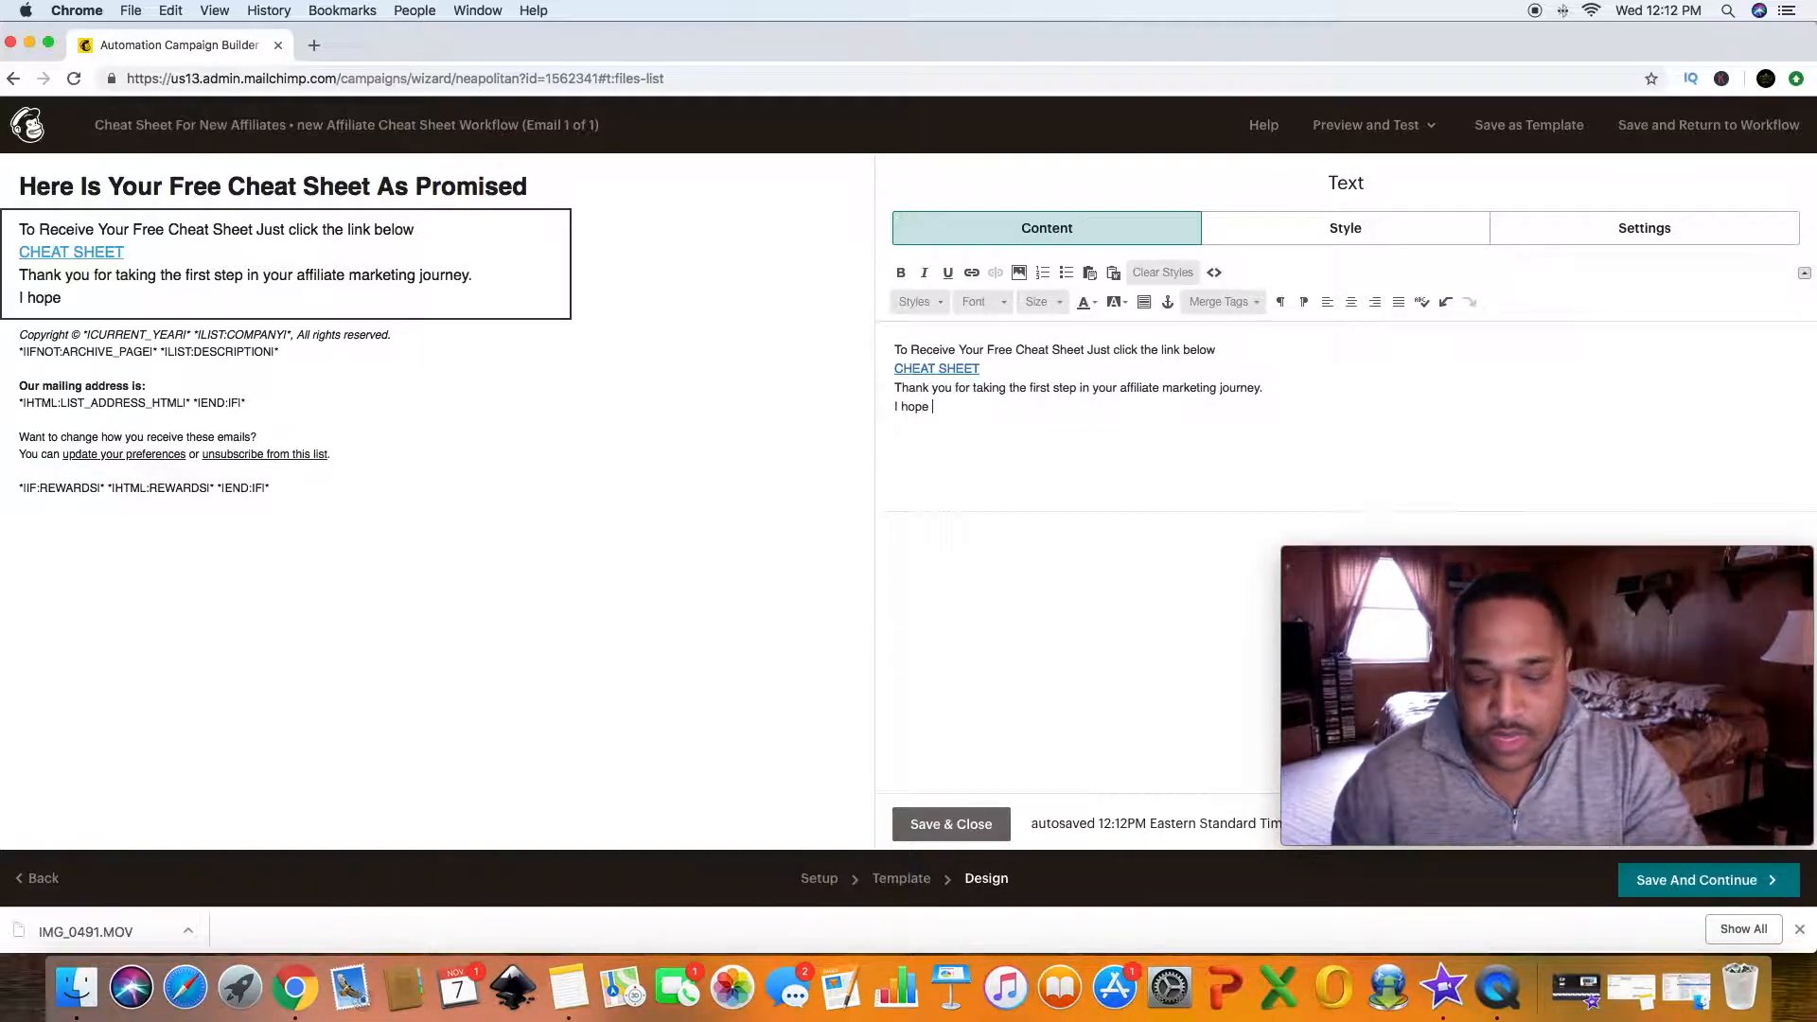
{"action": "type", "text": "it gi"}
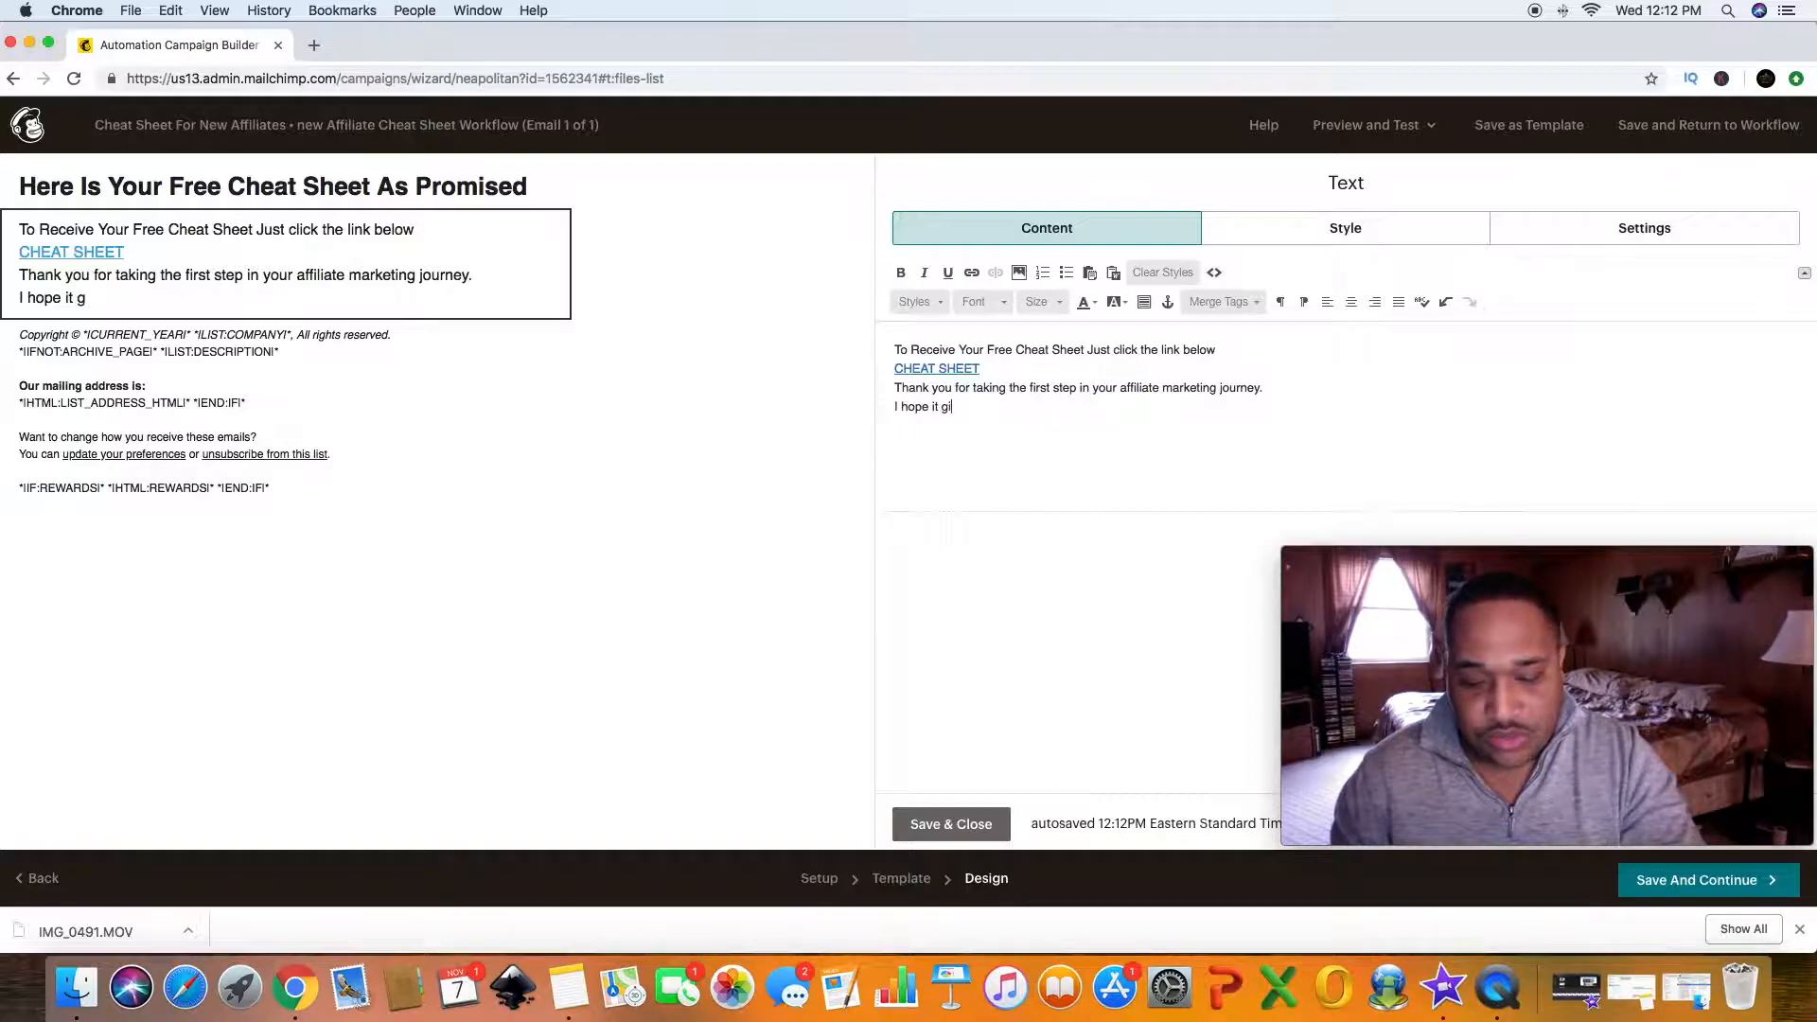
{"action": "type", "text": "ves you "}
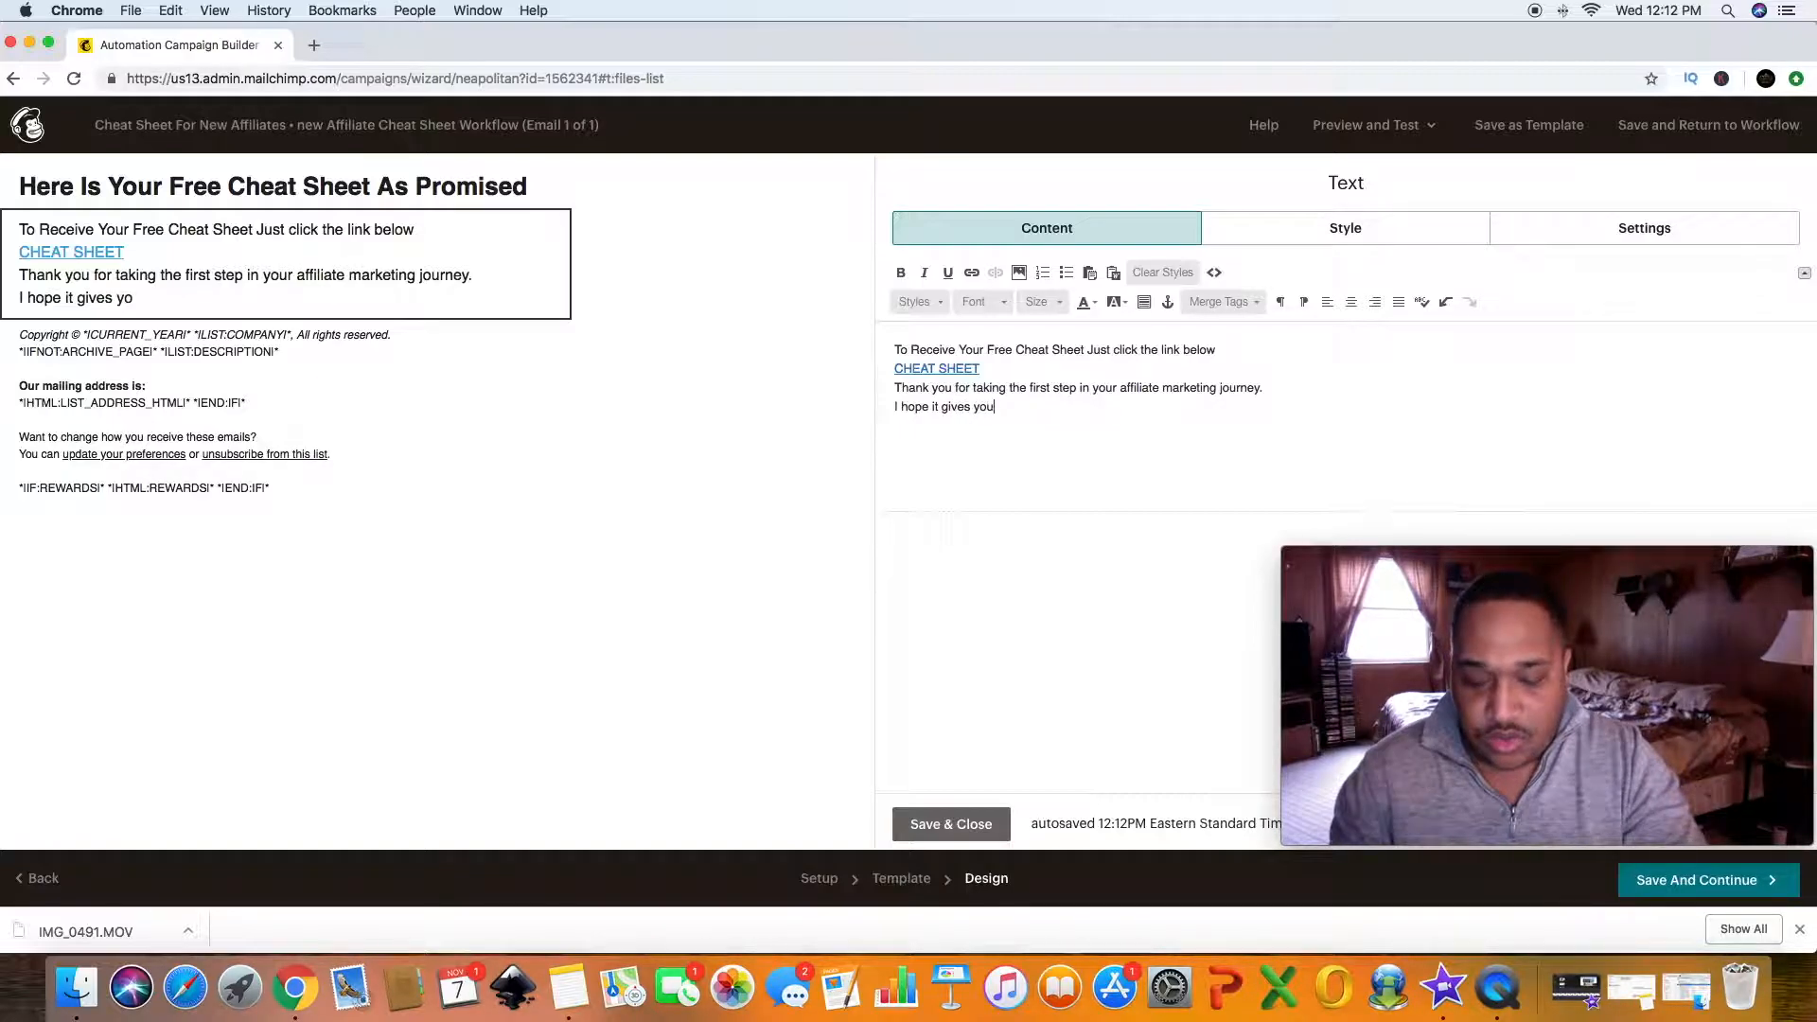
{"action": "type", "text": "grea"}
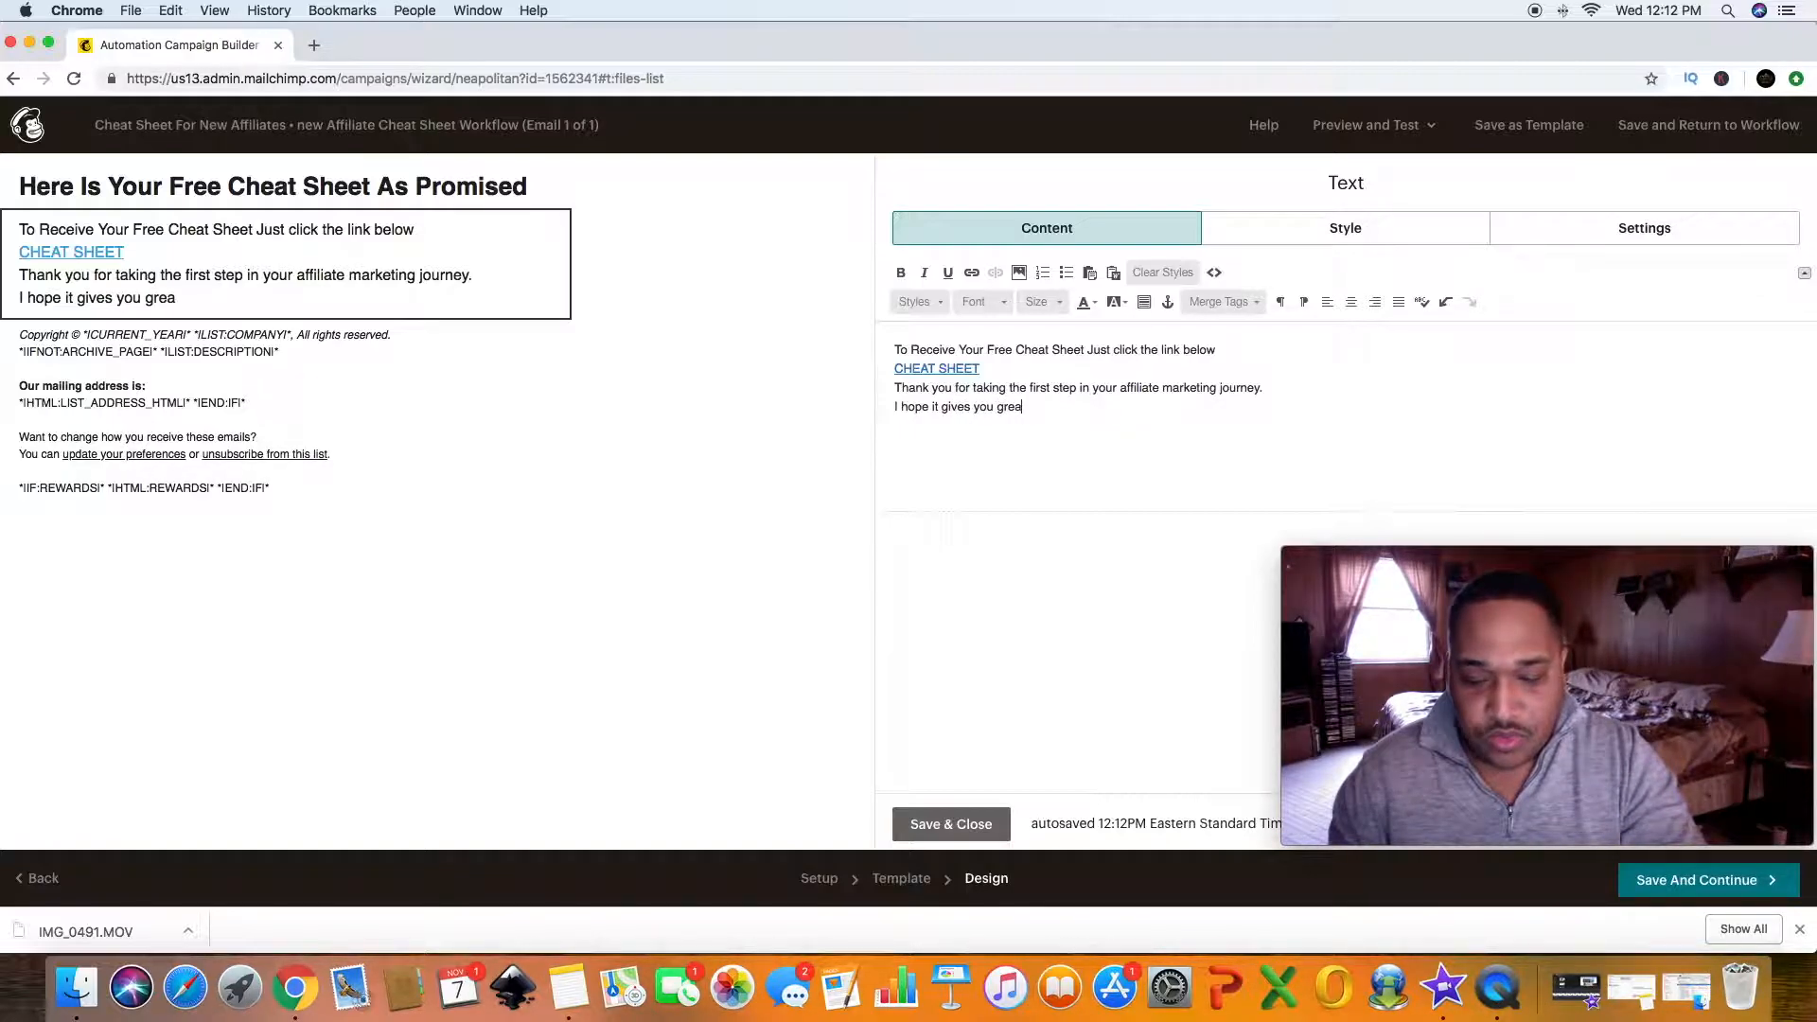
{"action": "type", "text": "t motivation"}
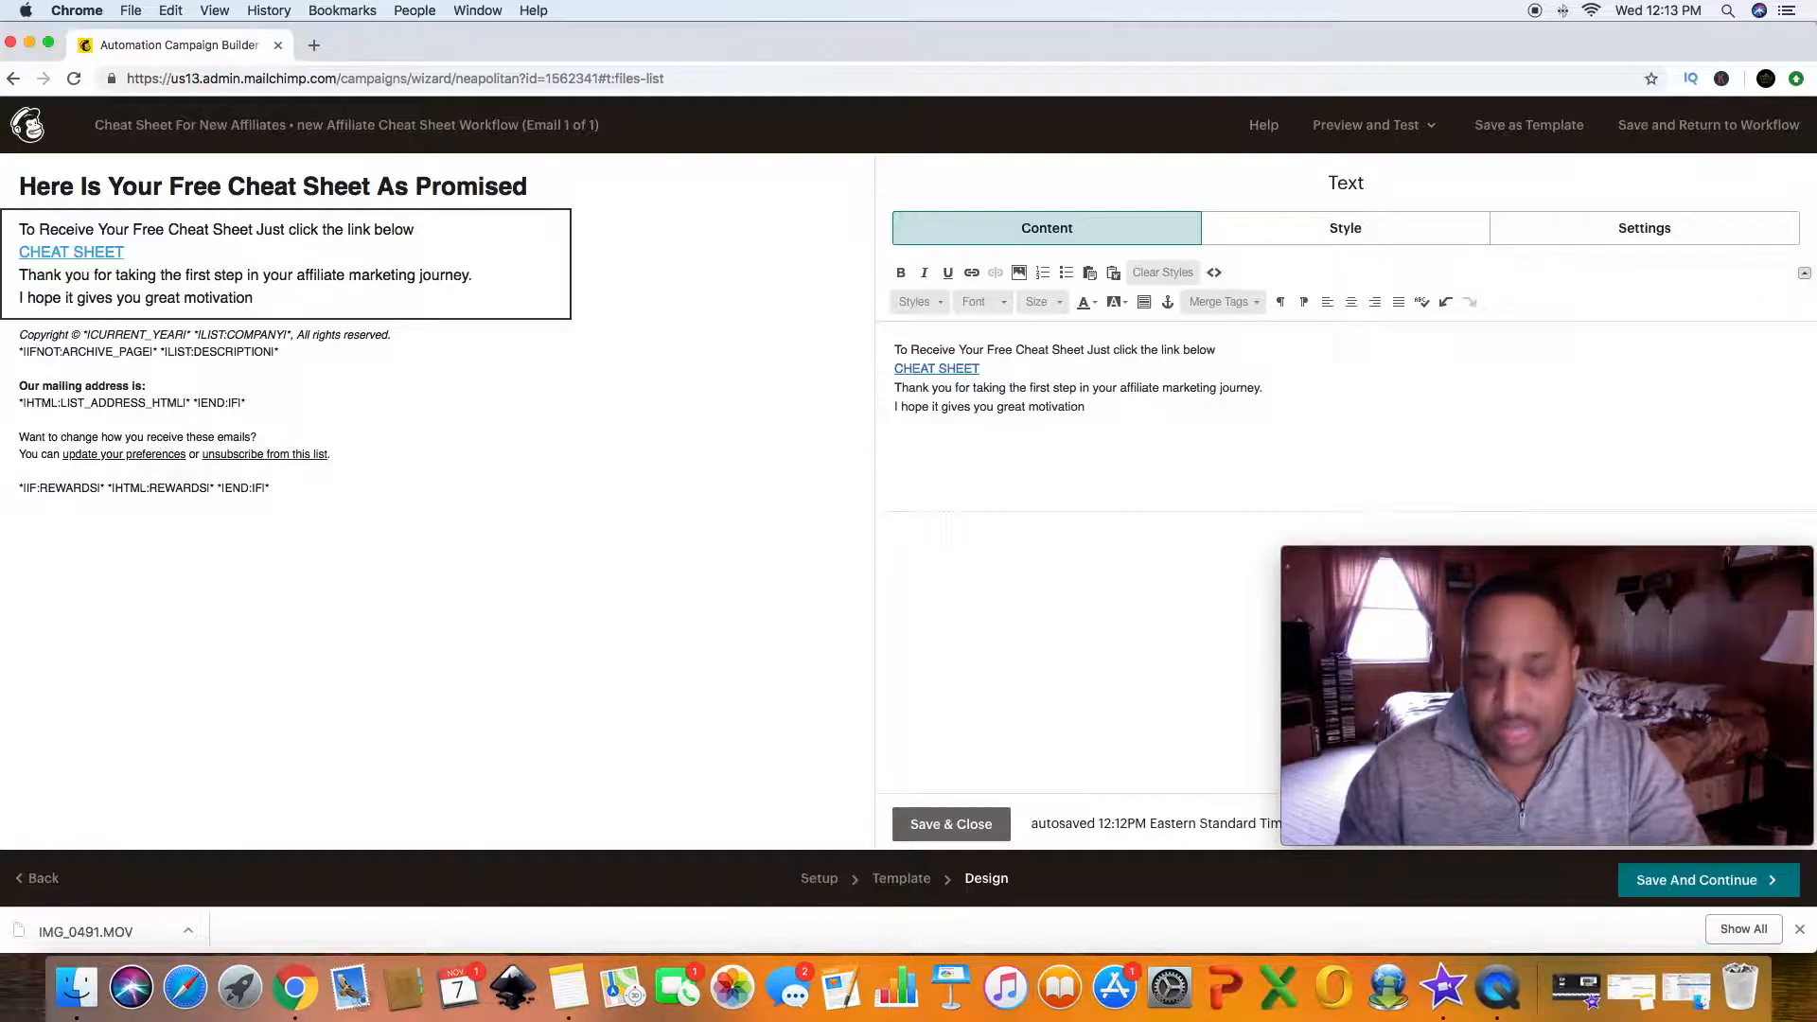
{"action": "type", "text": " and th"}
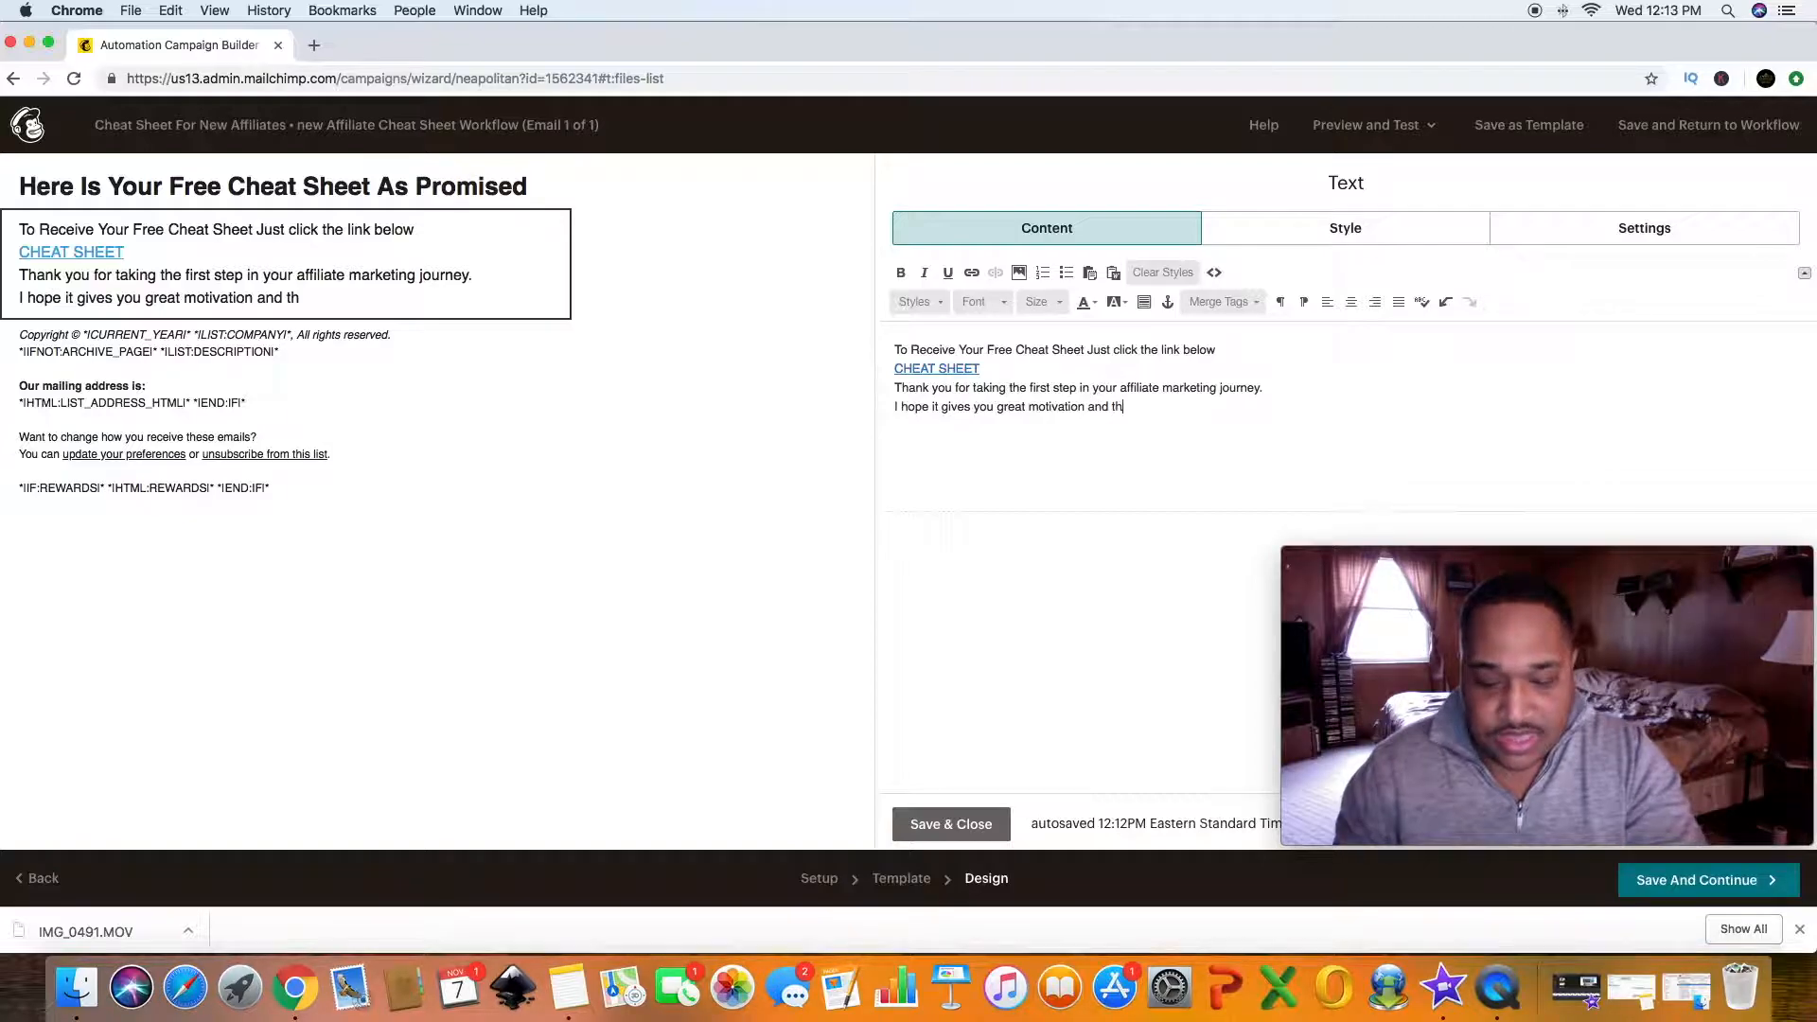
{"action": "type", "text": "at you wo"}
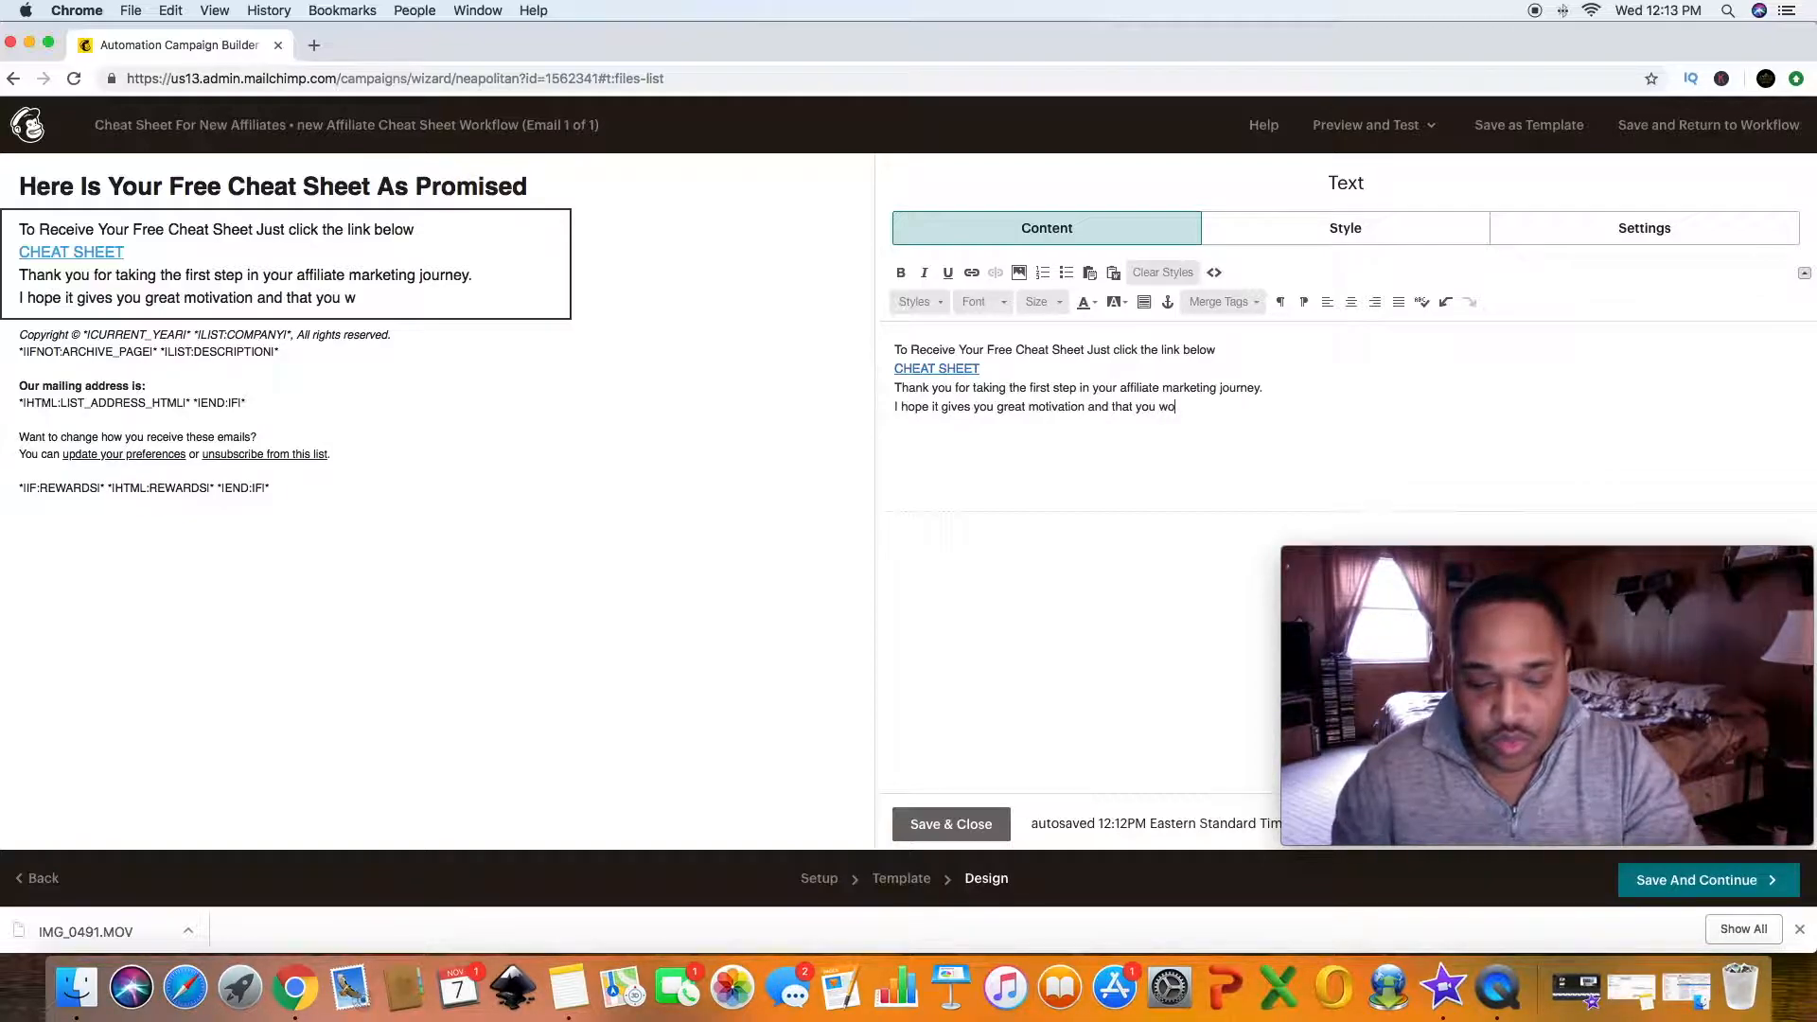
{"action": "type", "text": "uld take "}
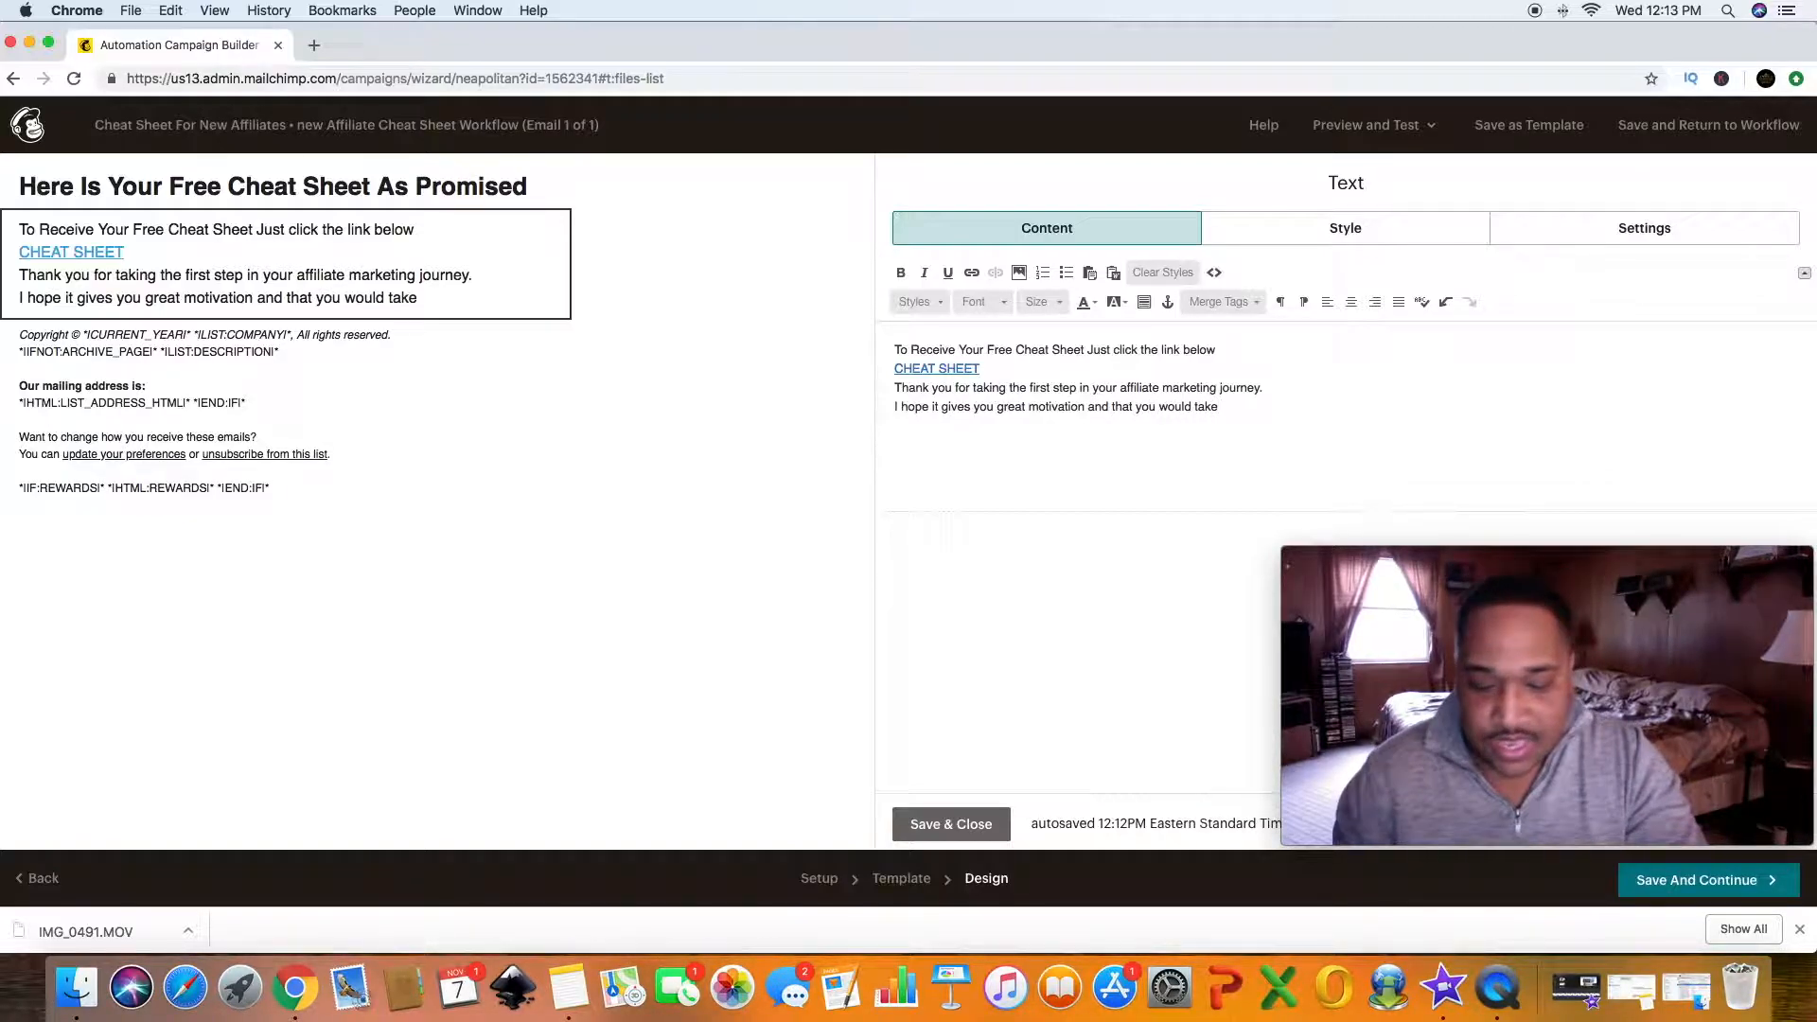
{"action": "type", "text": "even"}
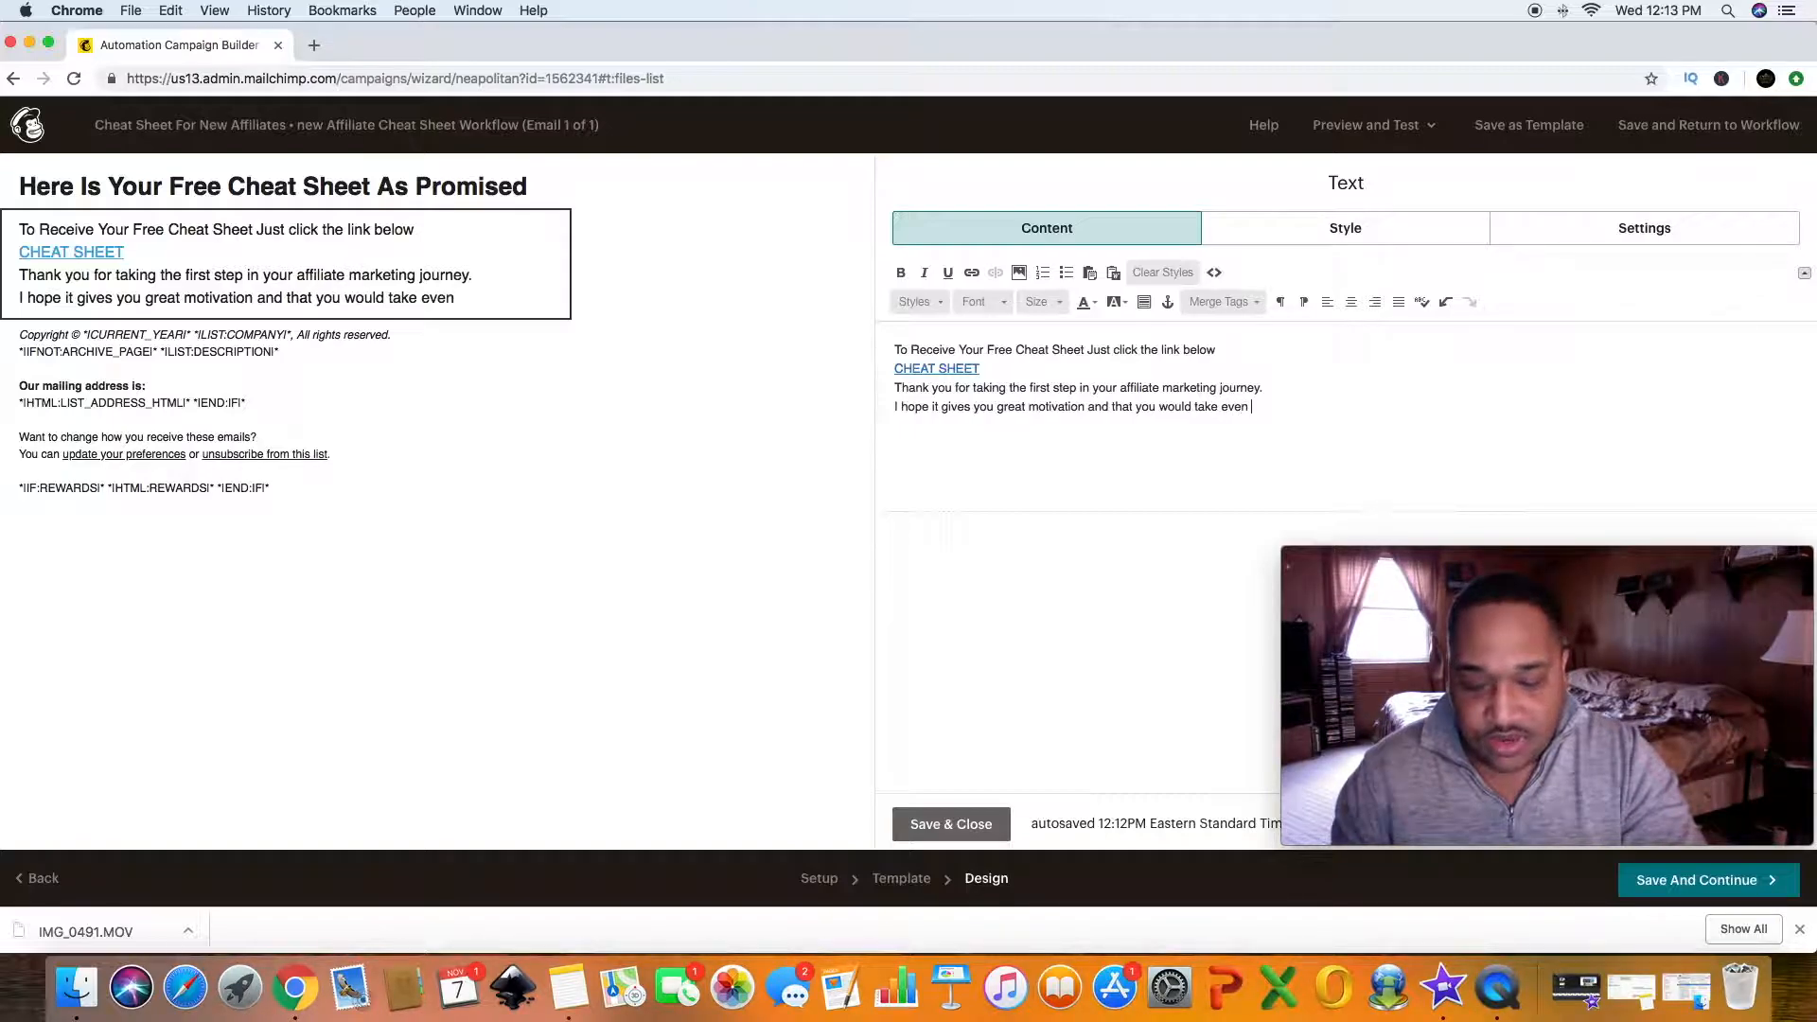
{"action": "type", "text": " more "}
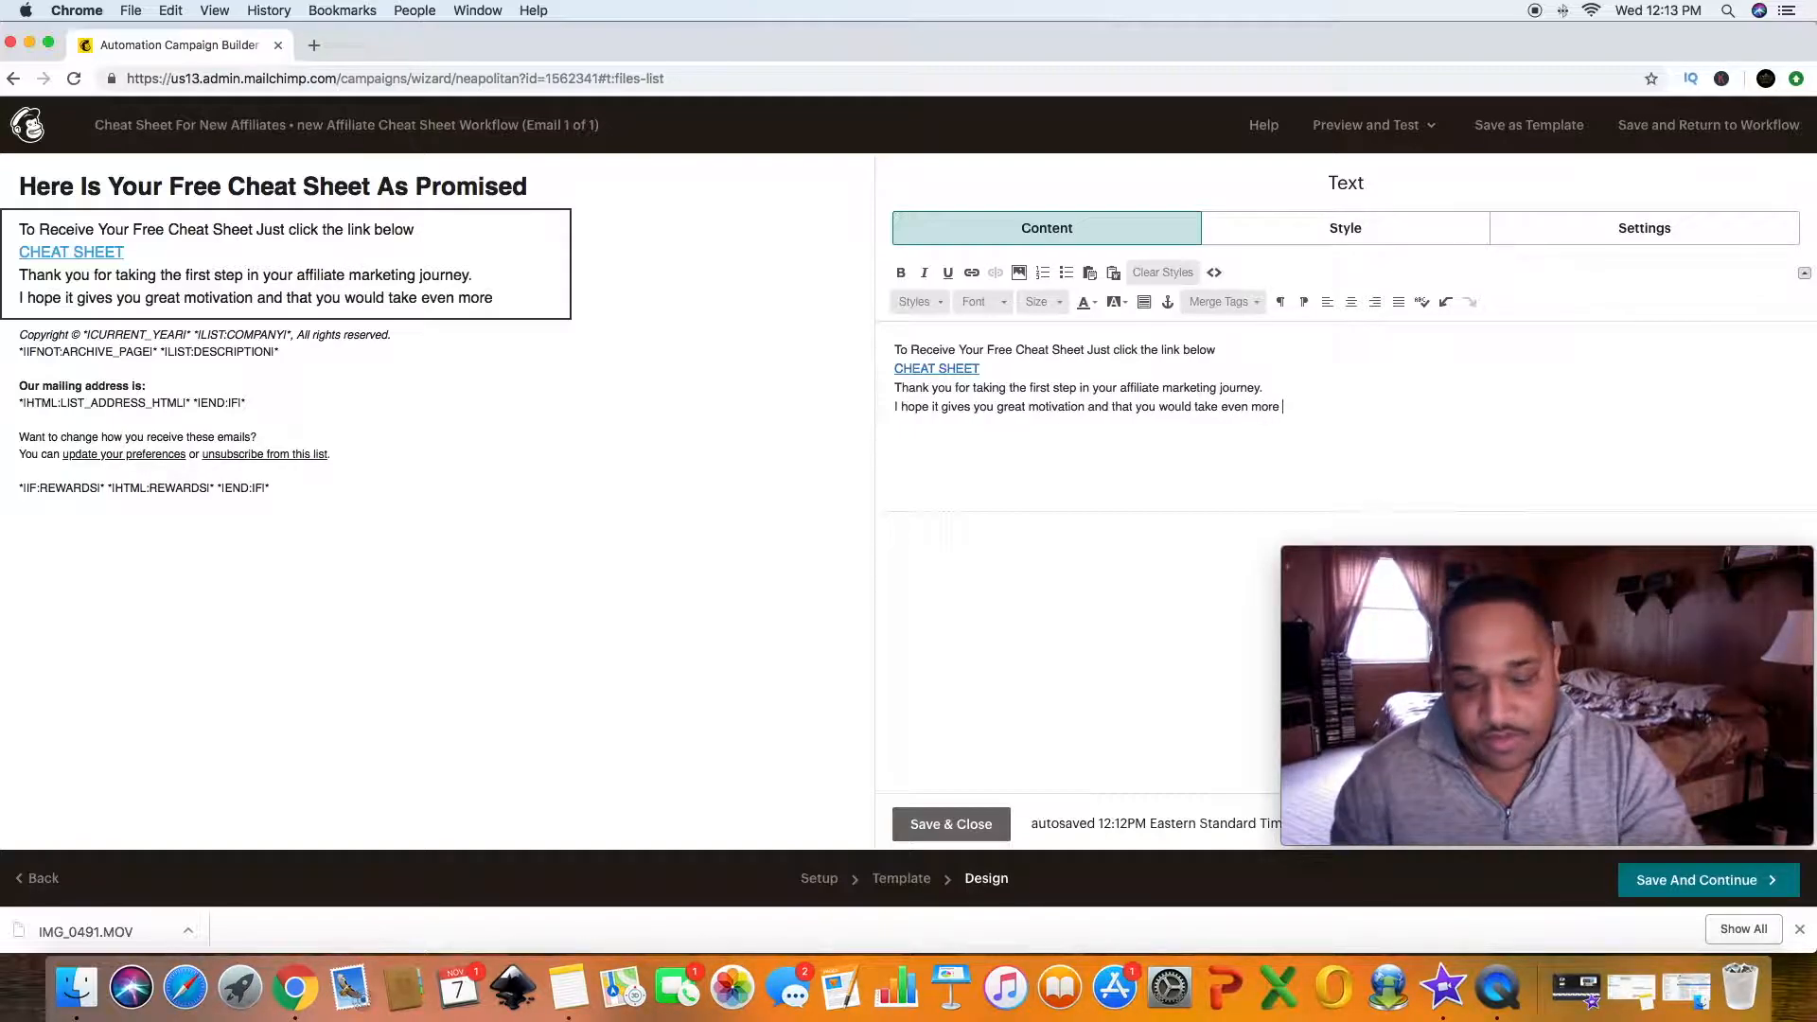
{"action": "type", "text": "massiv"}
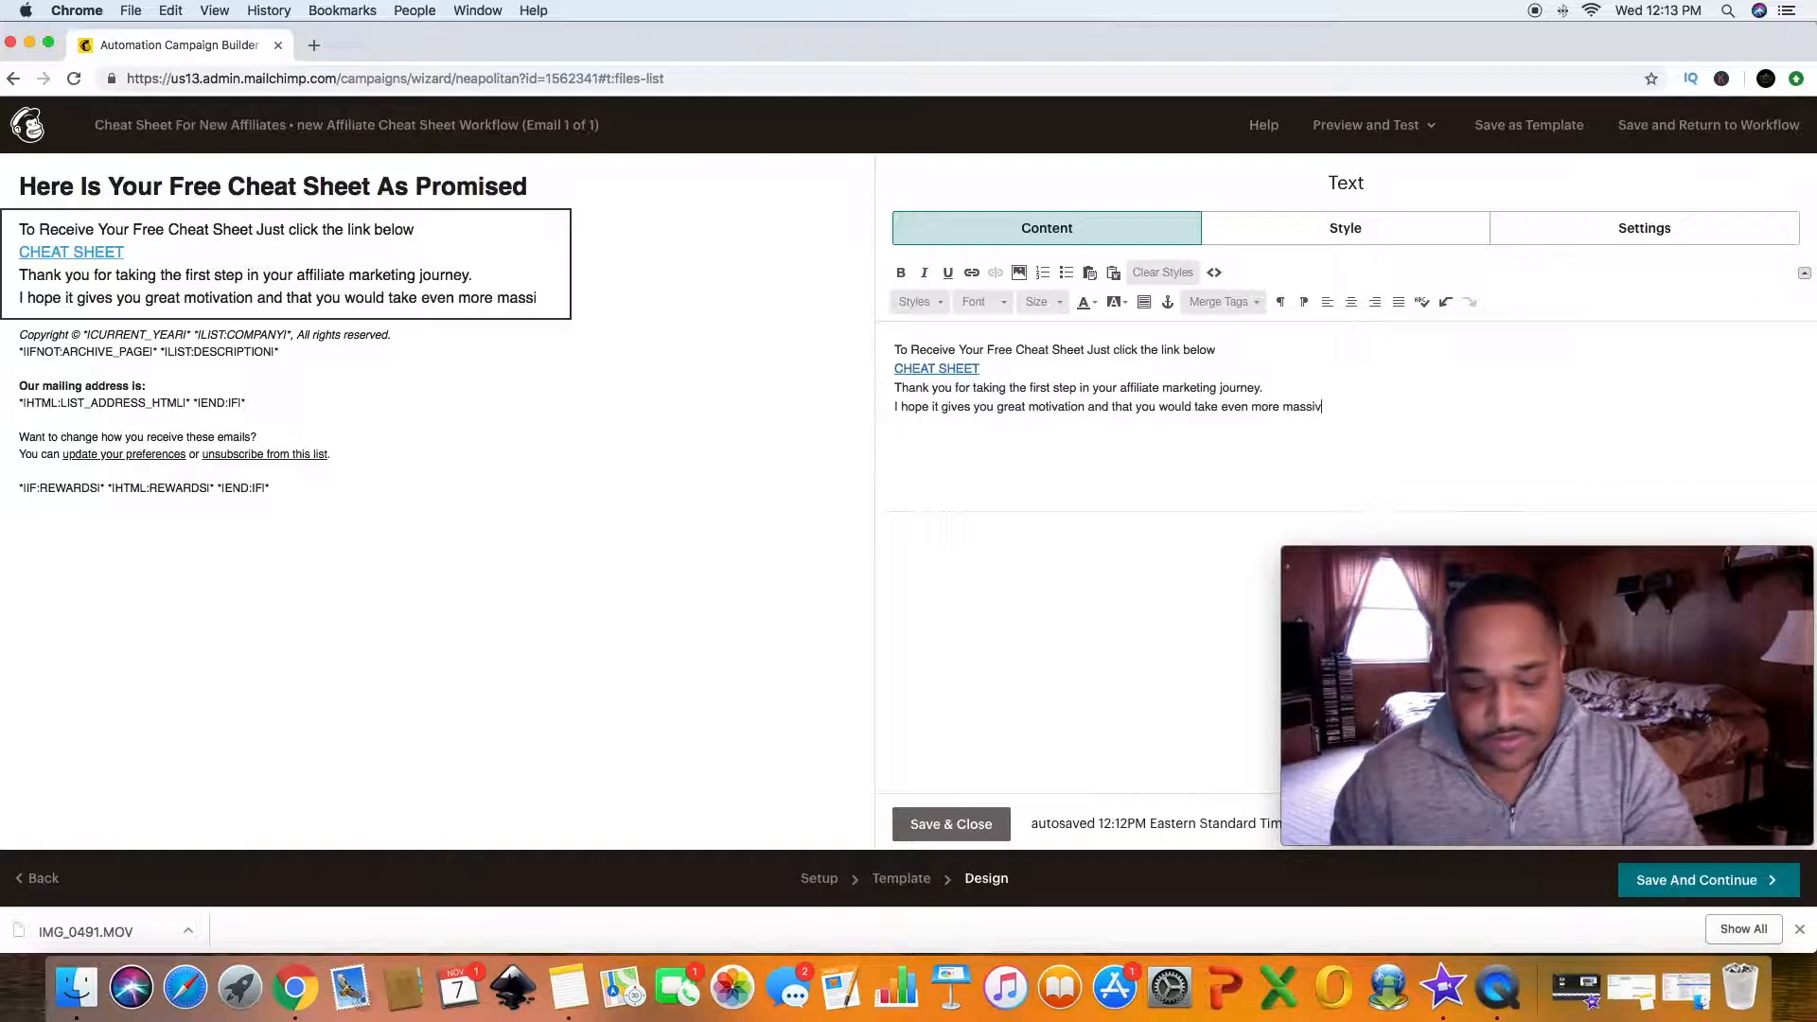
{"action": "type", "text": "e action"}
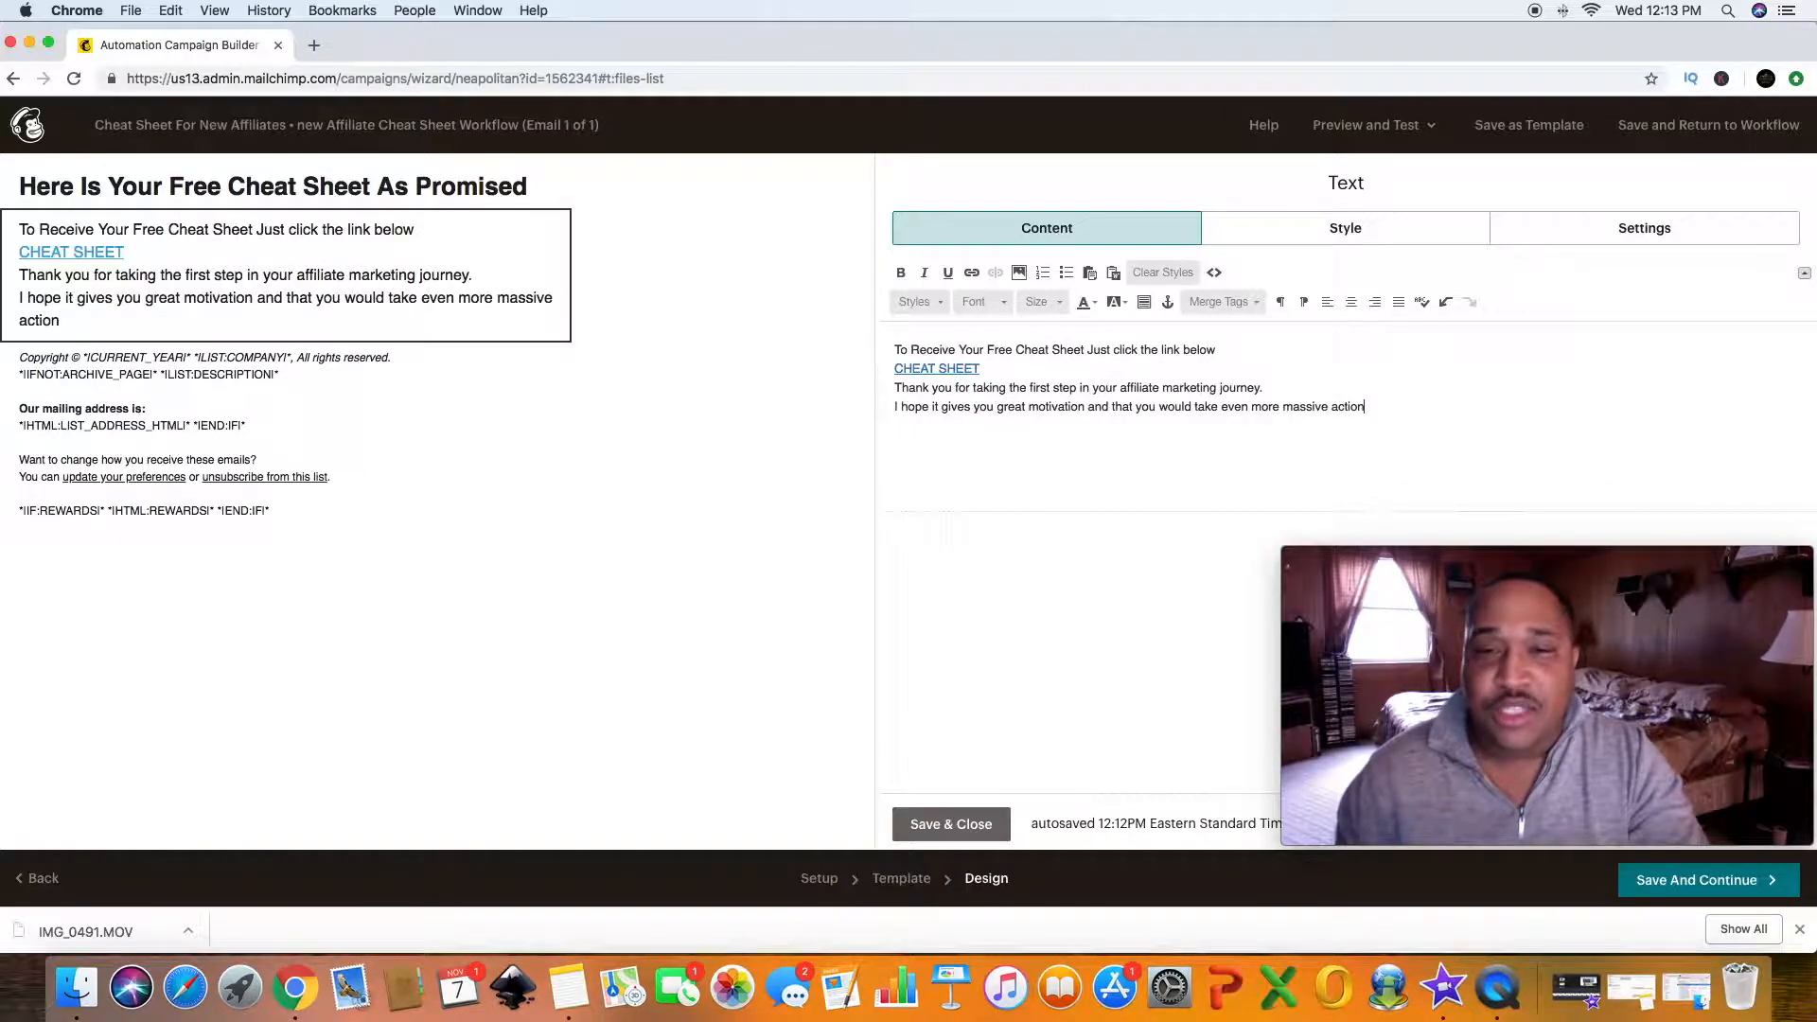
{"action": "type", "text": "."}
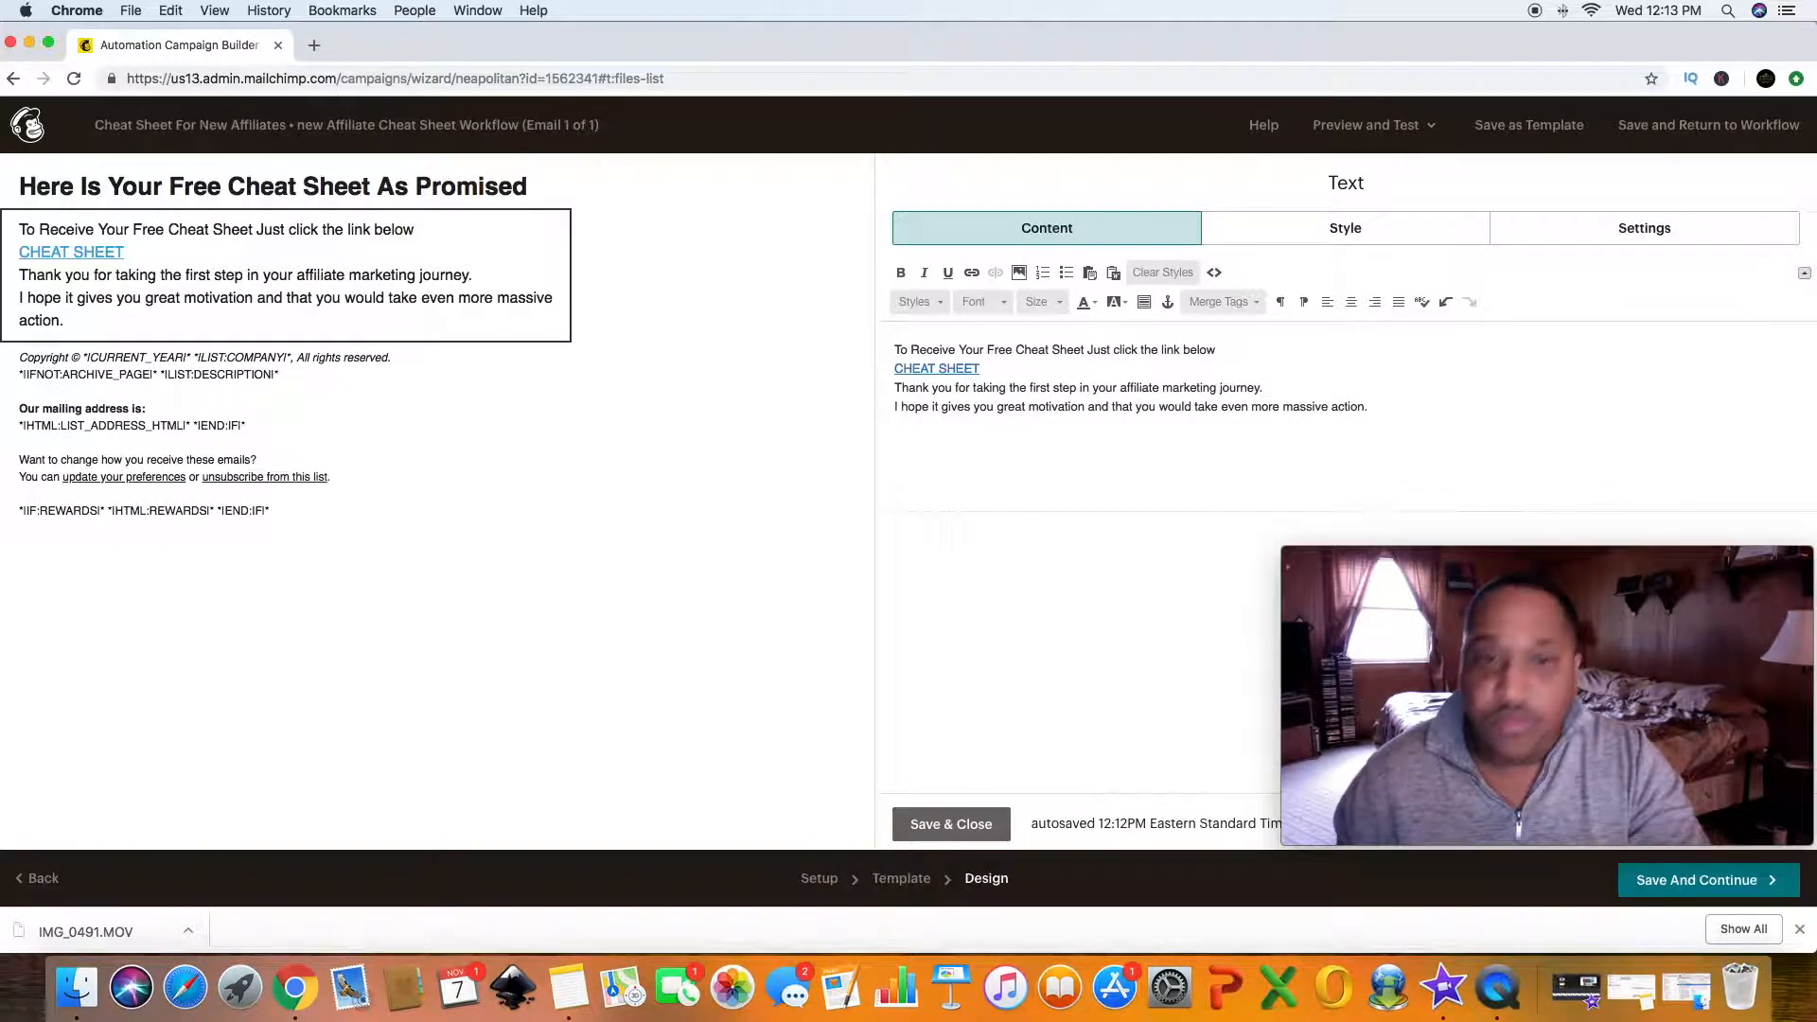
- Add a blank line and then a sign-off line with the sender's first name followed by "From Marketing online enterprises"
{"action": "key", "text": "Return"}
{"action": "key", "text": "Return"}
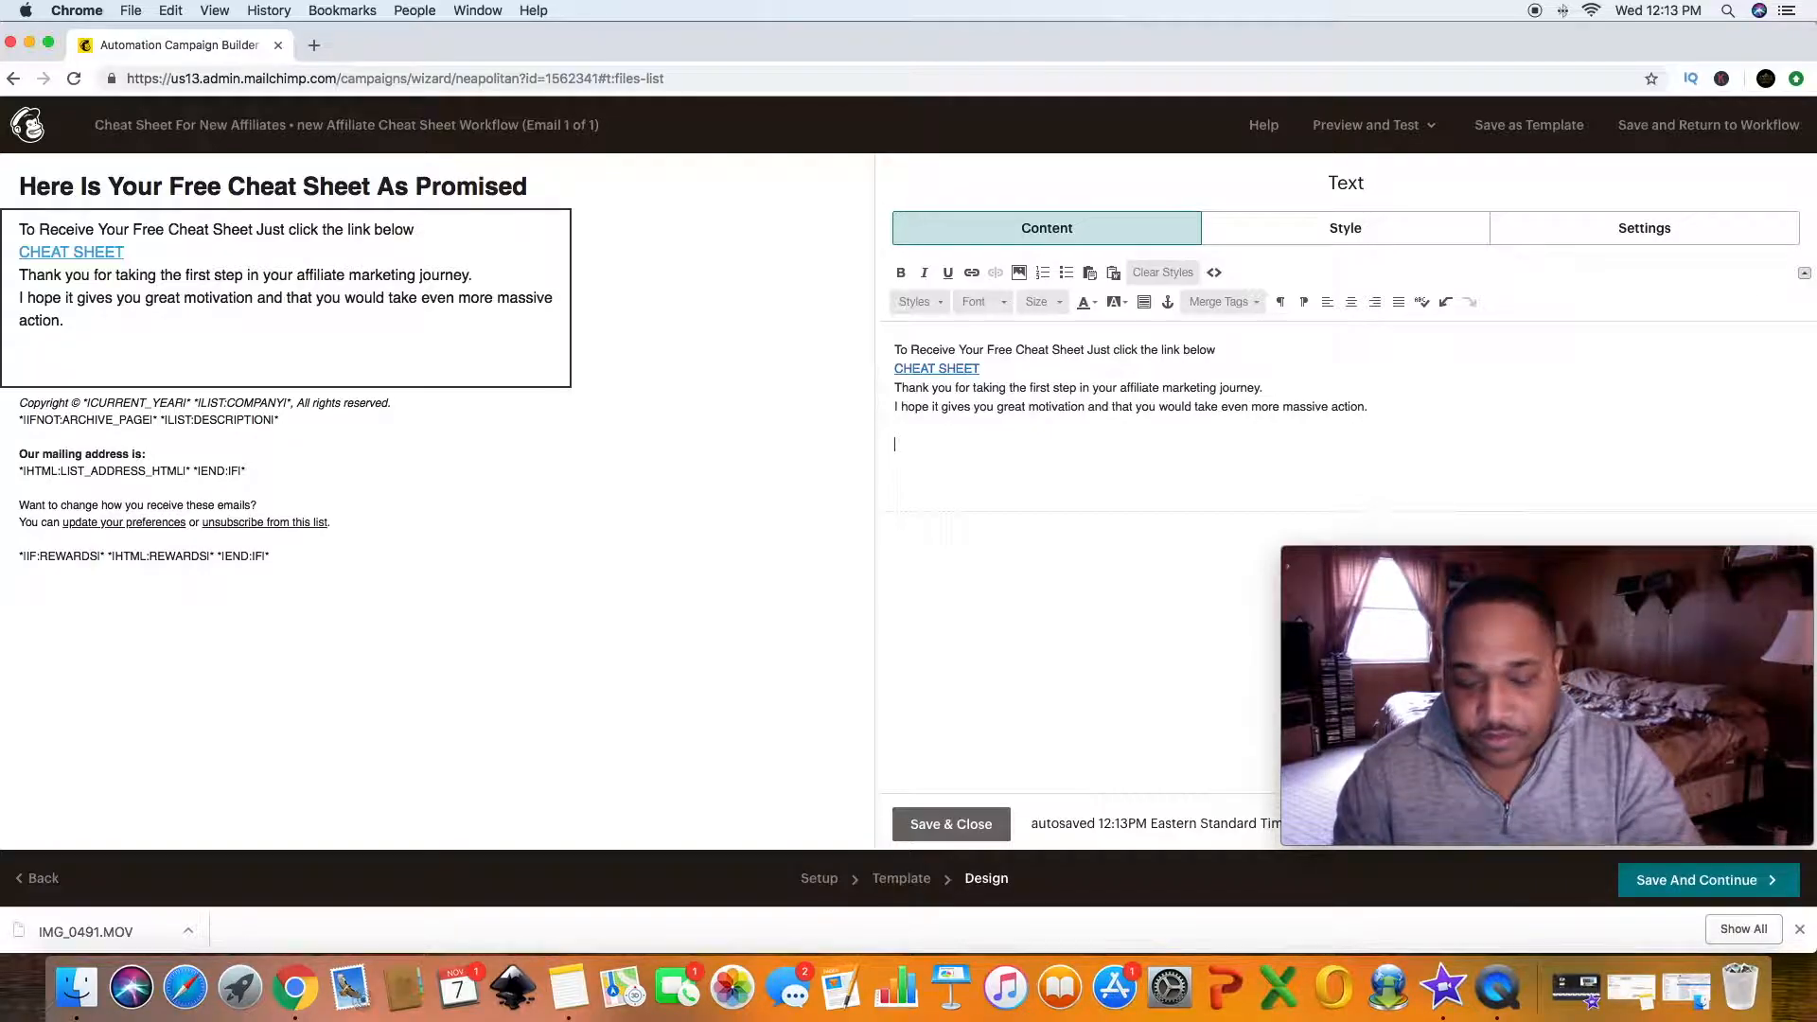
{"action": "type", "text": "Sean"}
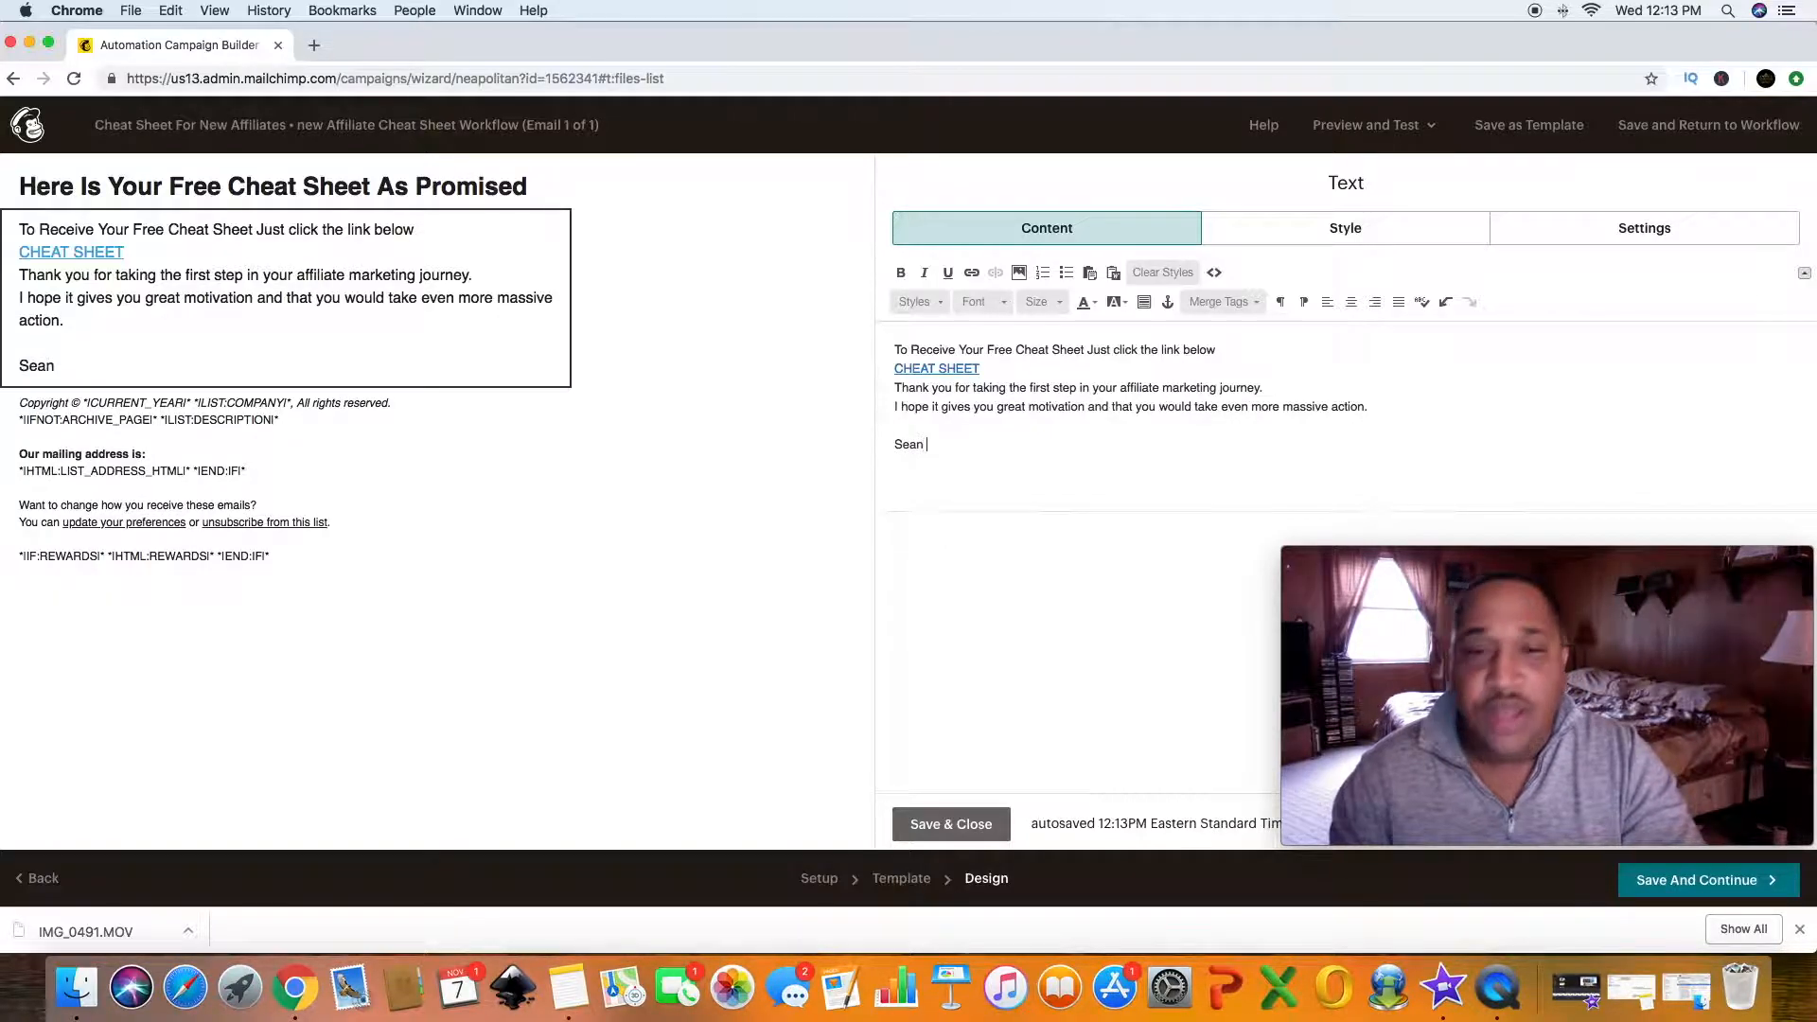
{"action": "type", "text": " From "}
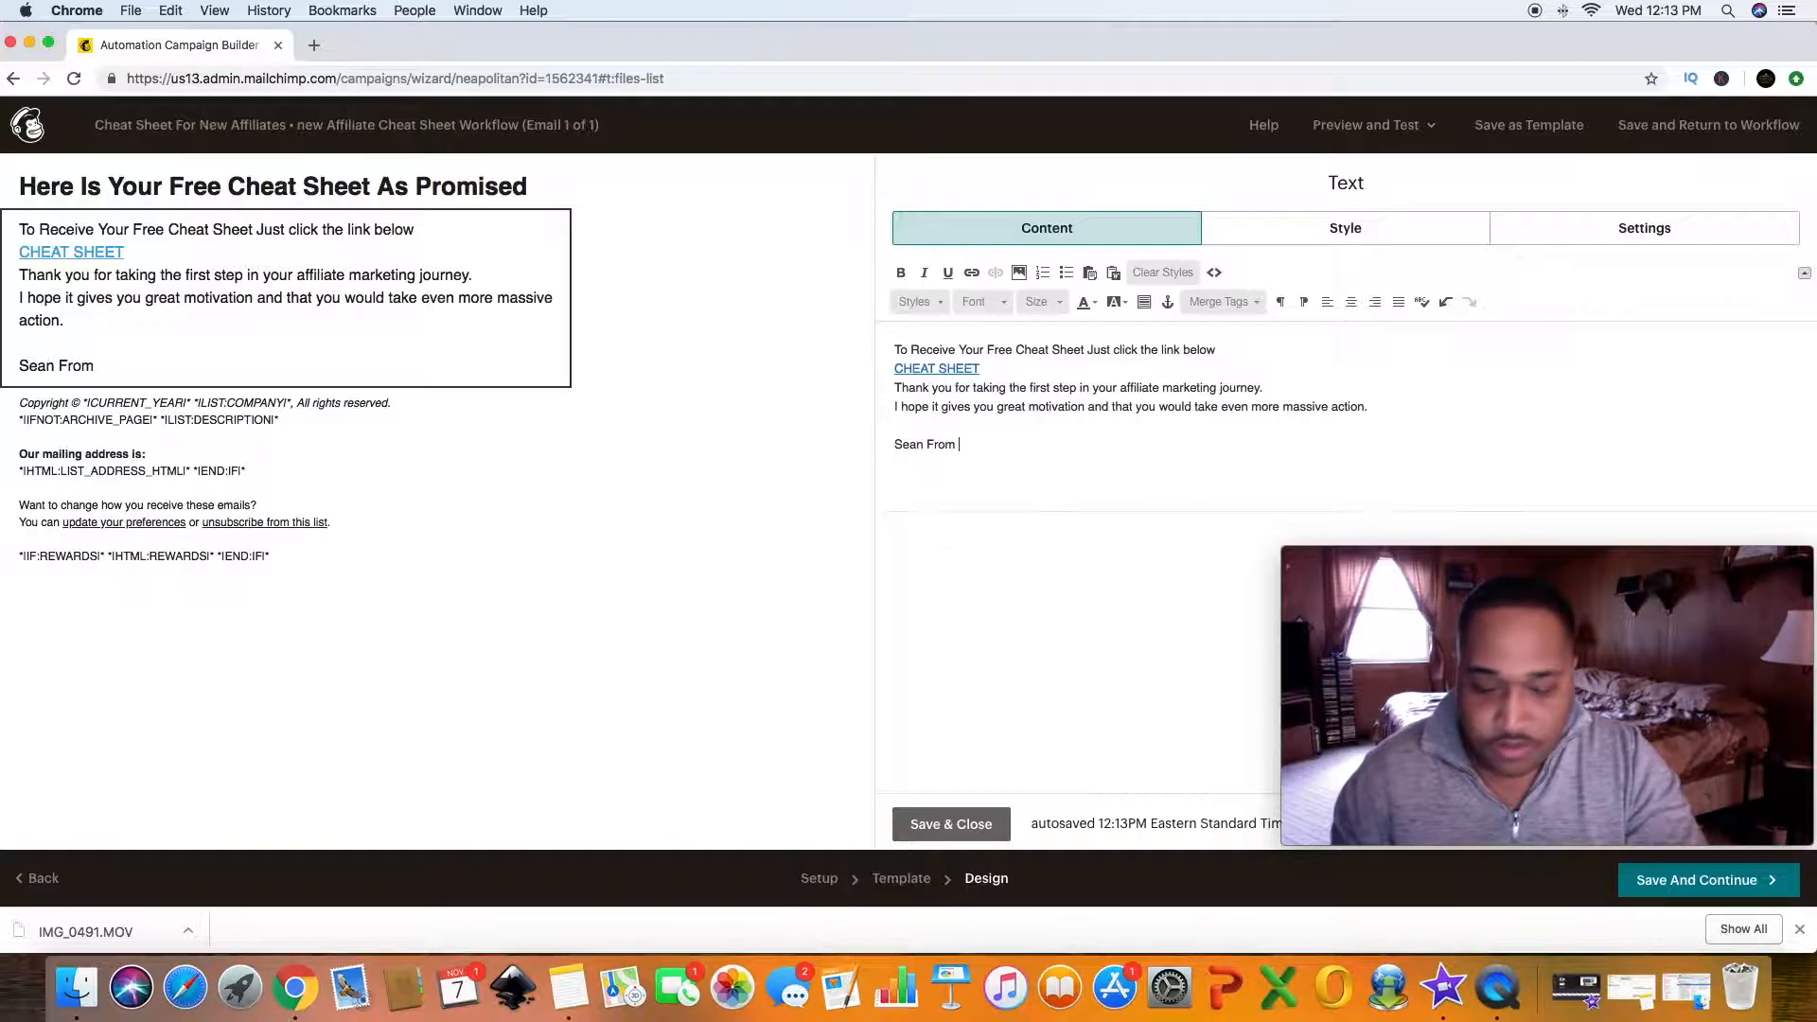
{"action": "type", "text": "M"}
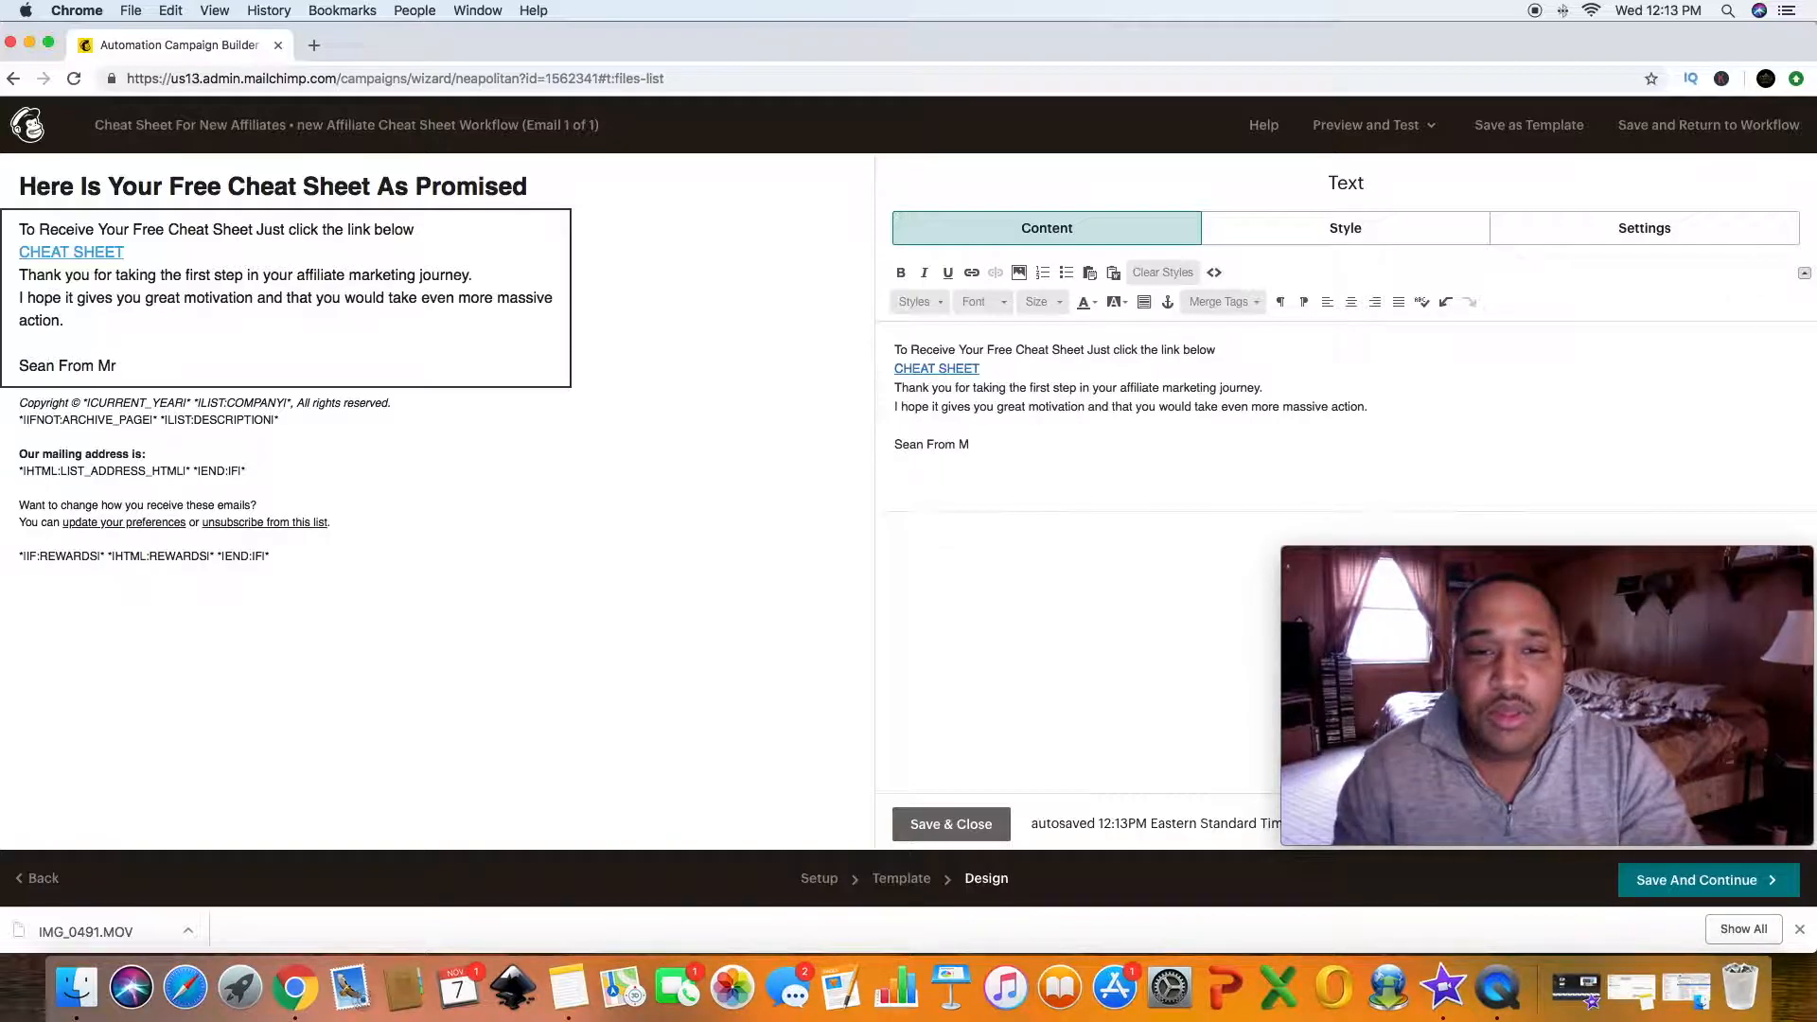
{"action": "type", "text": "rark"}
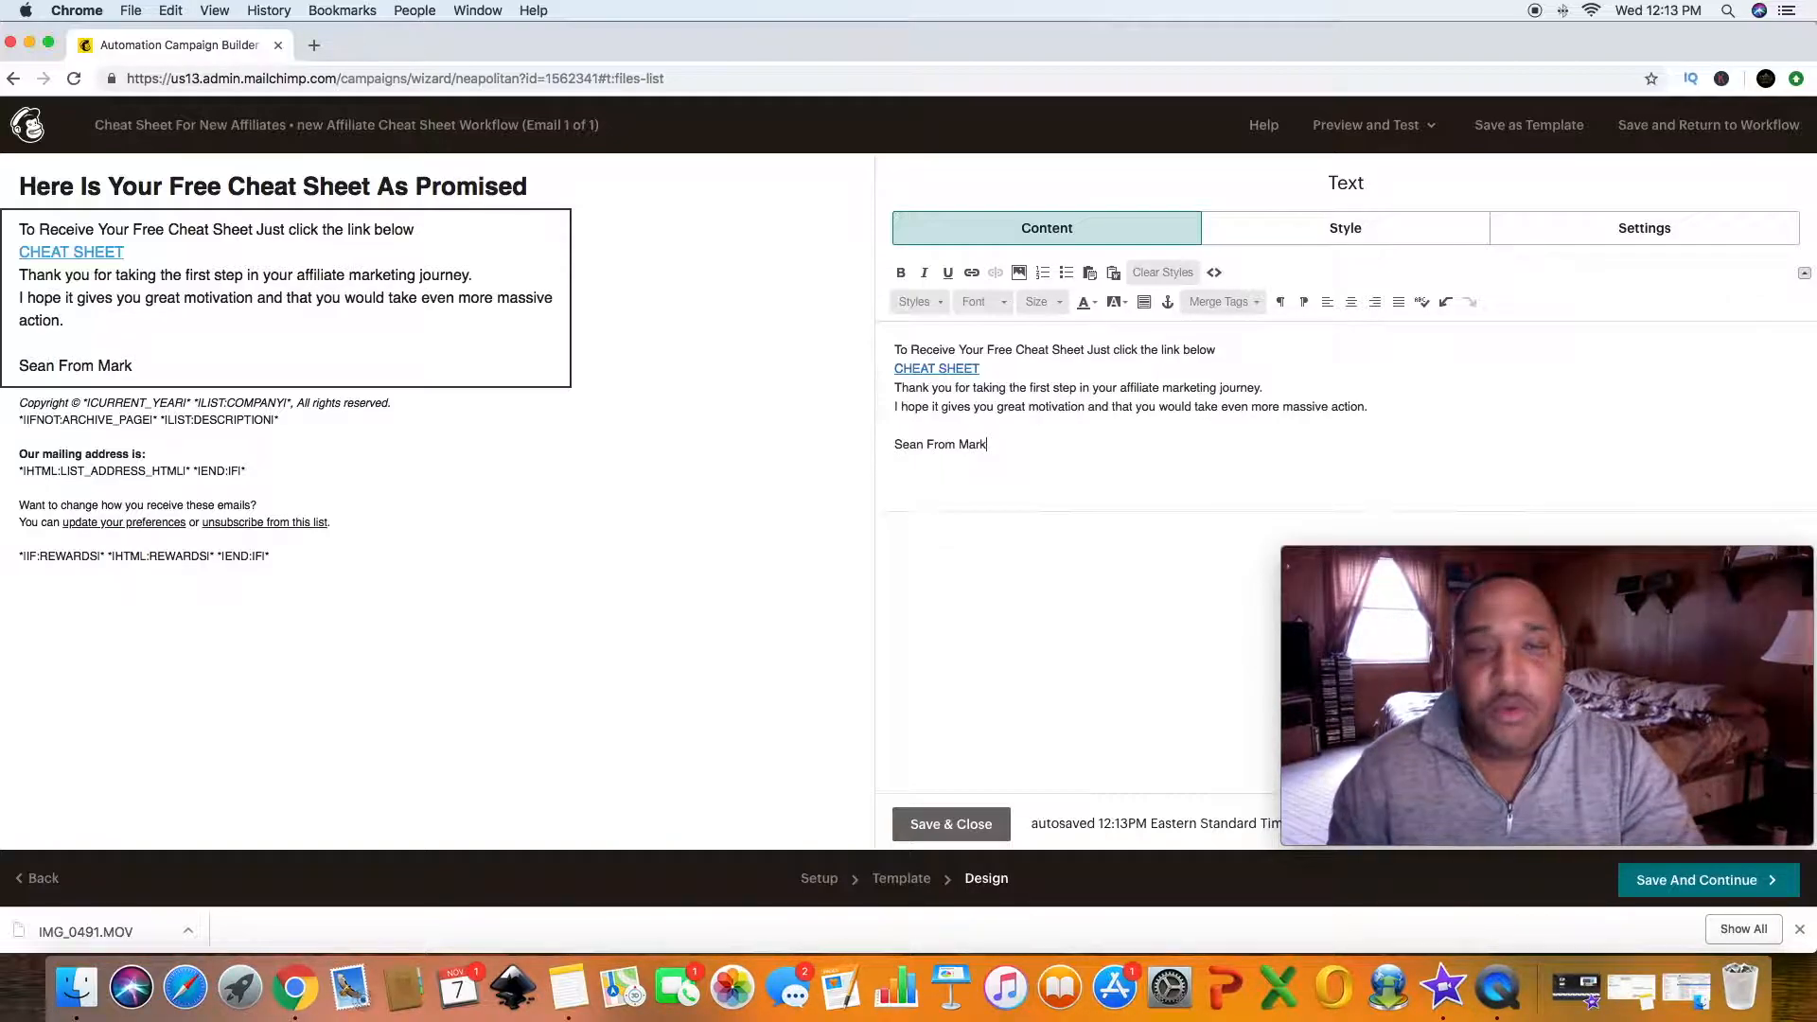
{"action": "type", "text": "eting online"}
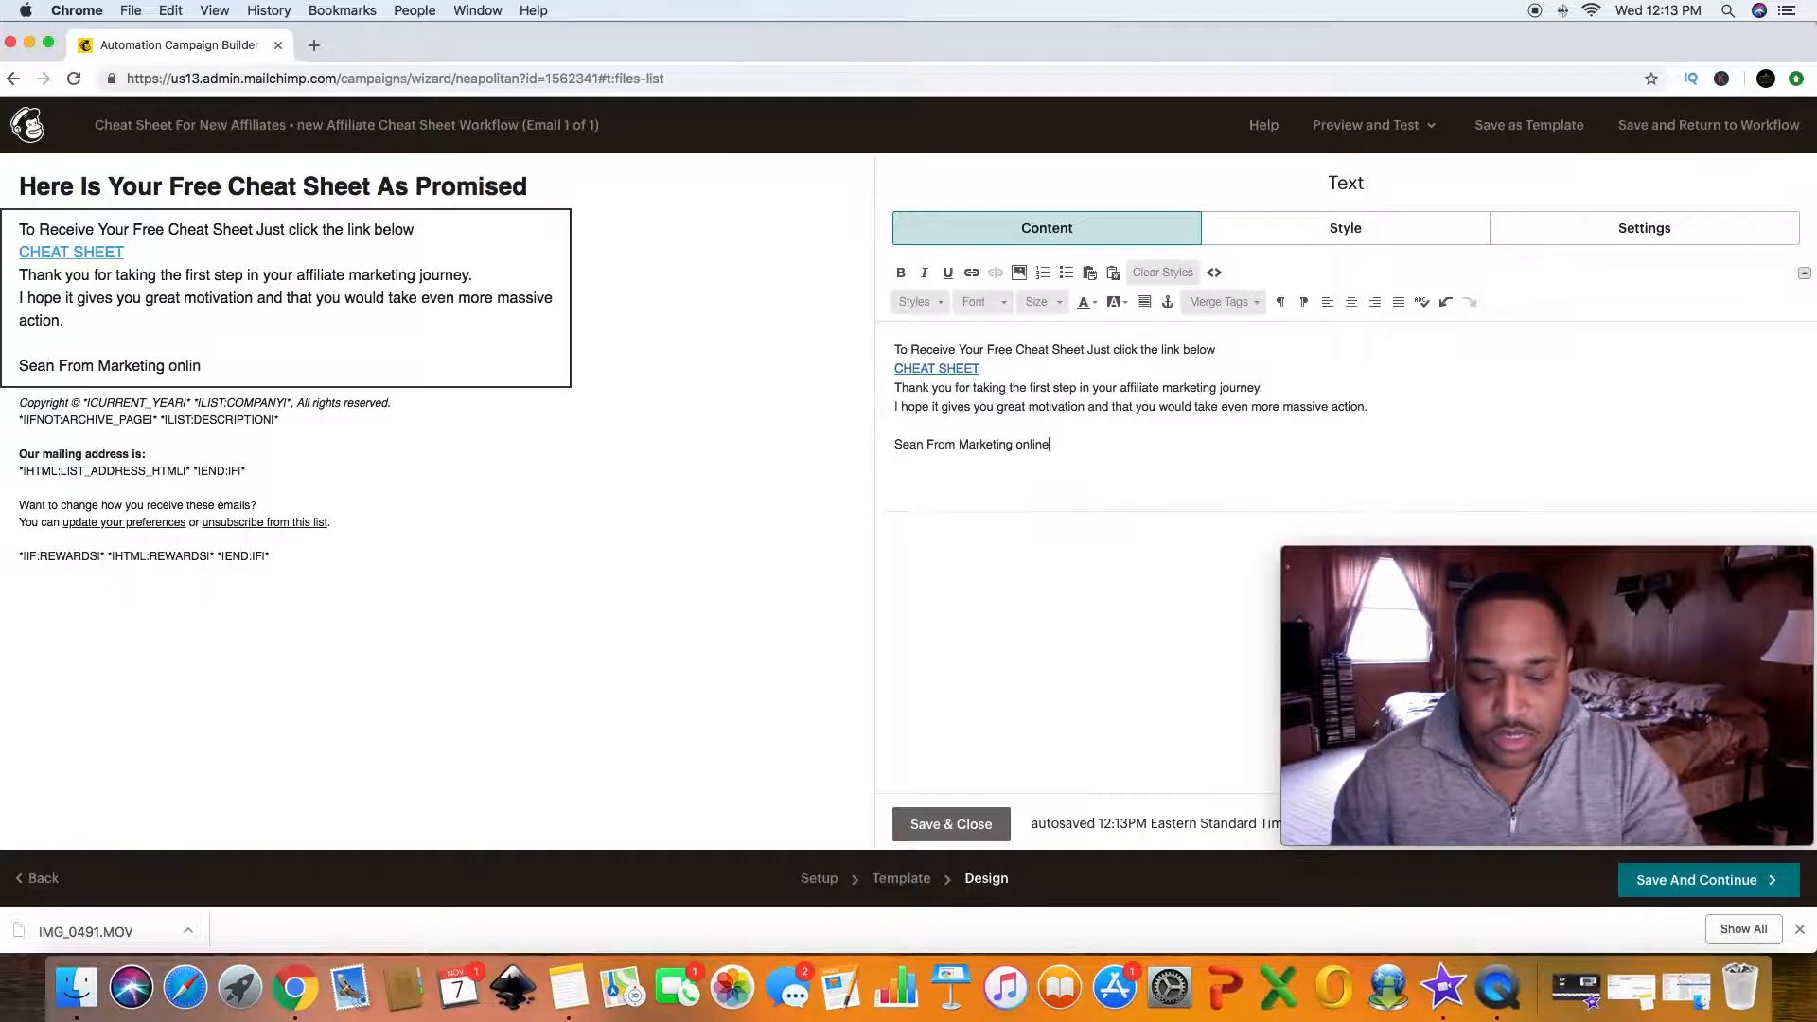
{"action": "type", "text": " enterp"}
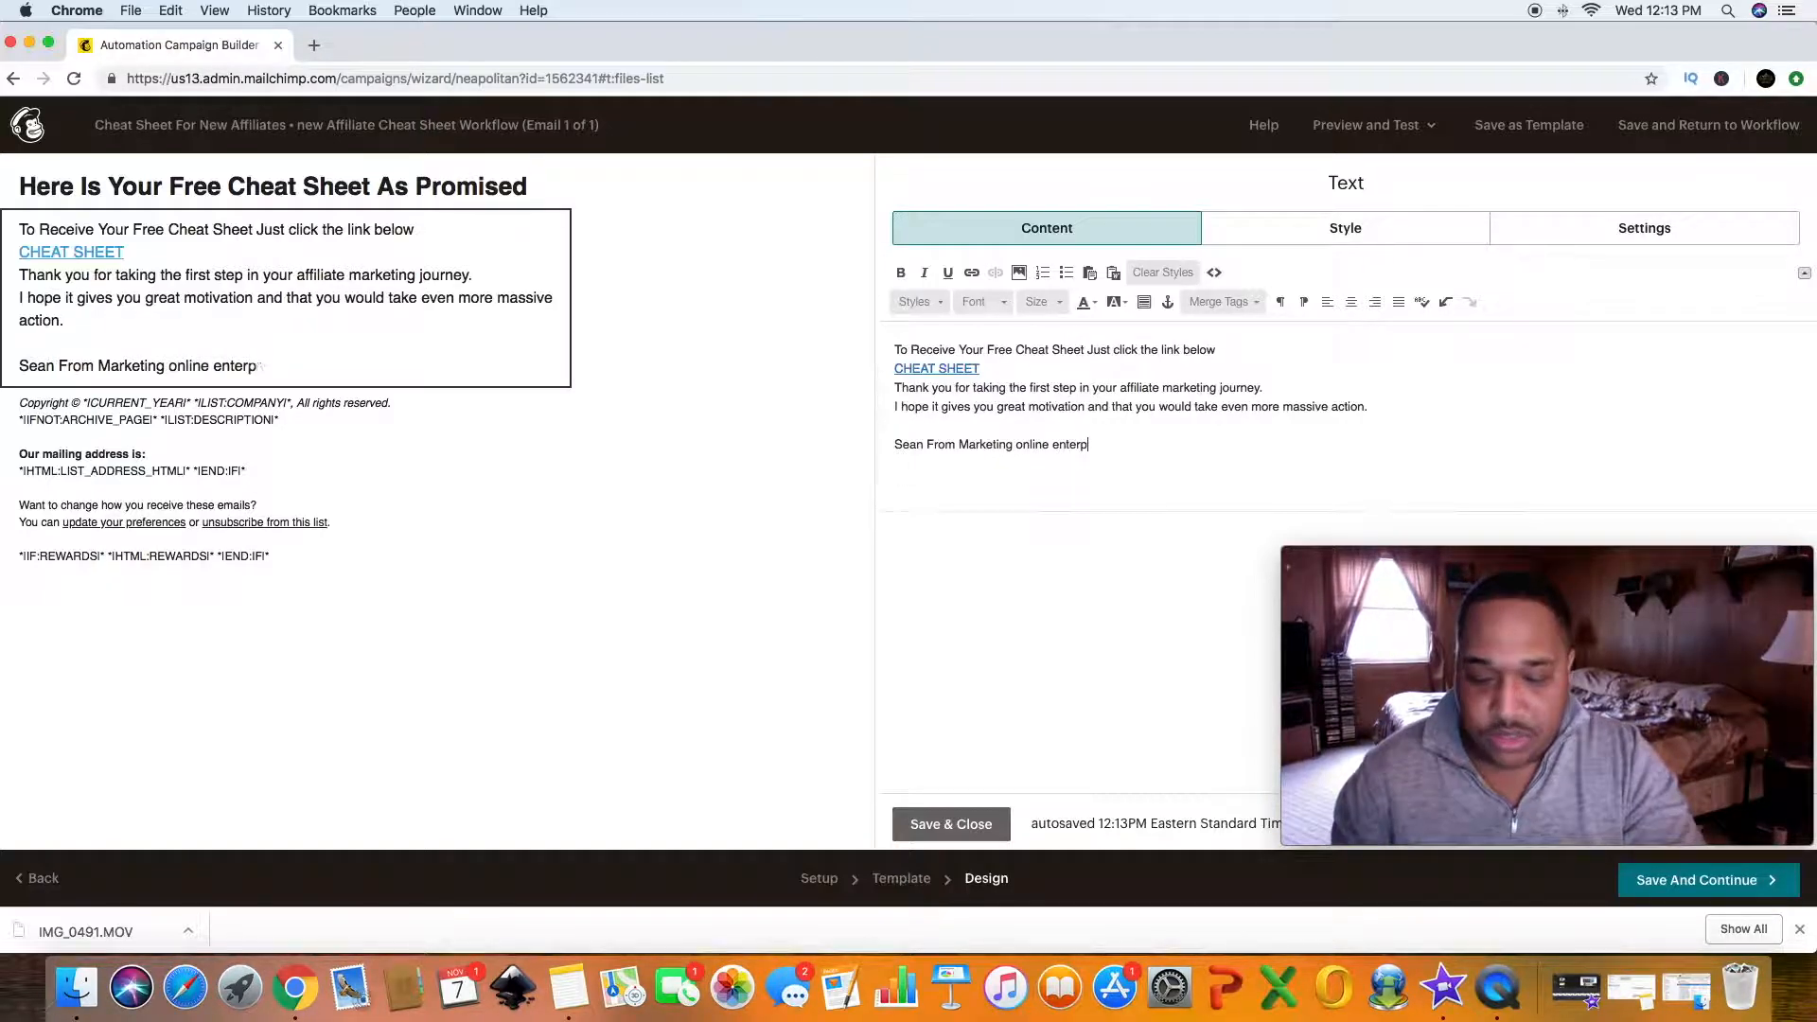
{"action": "type", "text": "rises"}
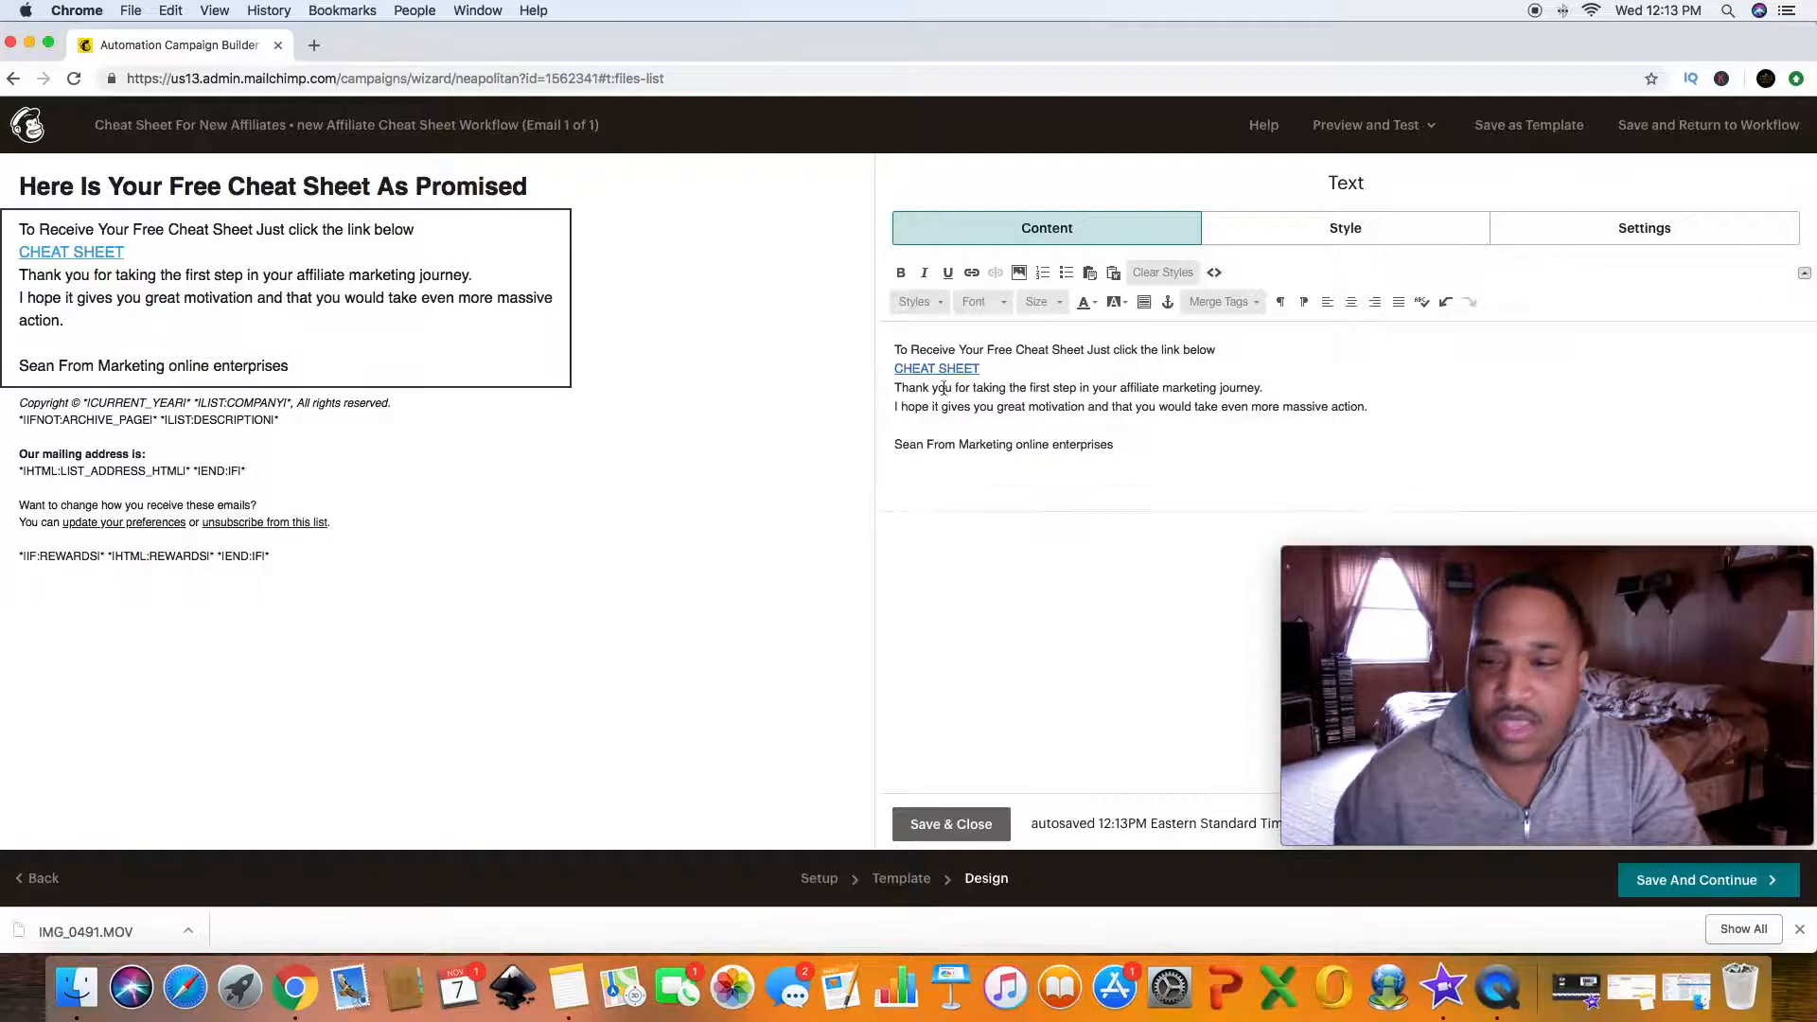
- Save and close the text block, then save the email design and return to the workflow
{"action": "left_click", "coordinate": [965, 826]}
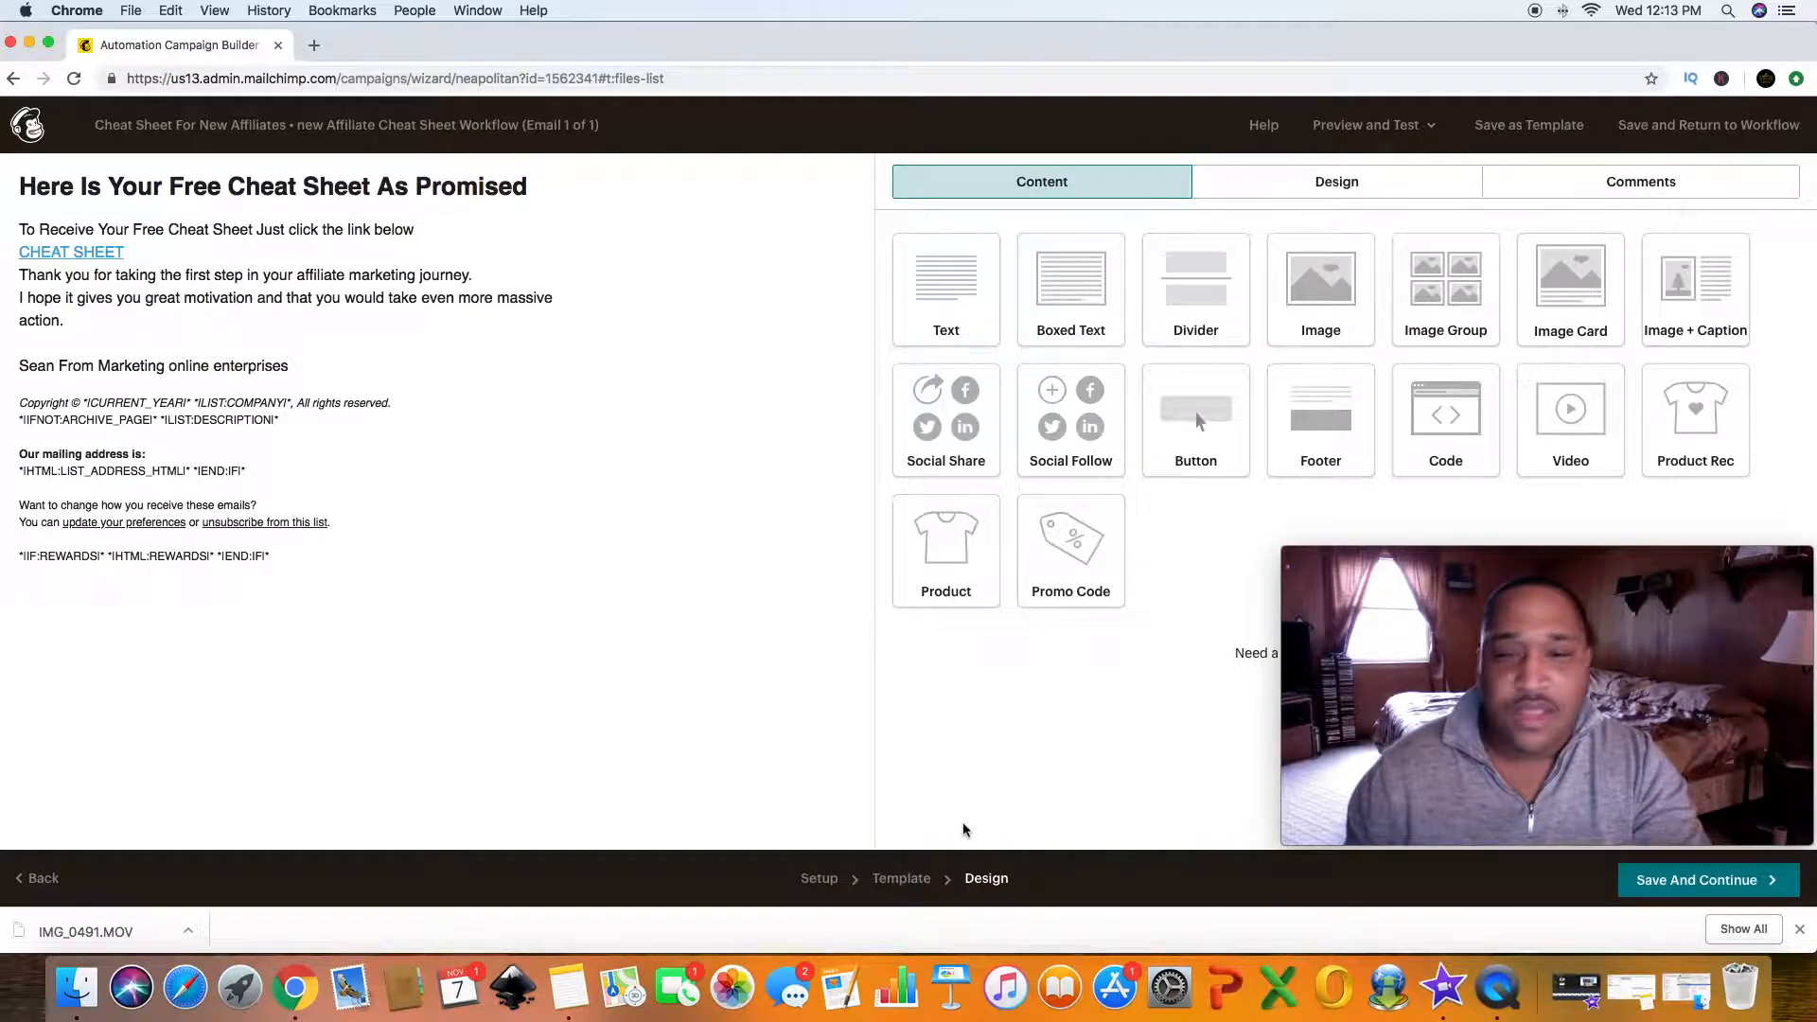
{"action": "left_click", "coordinate": [1653, 882]}
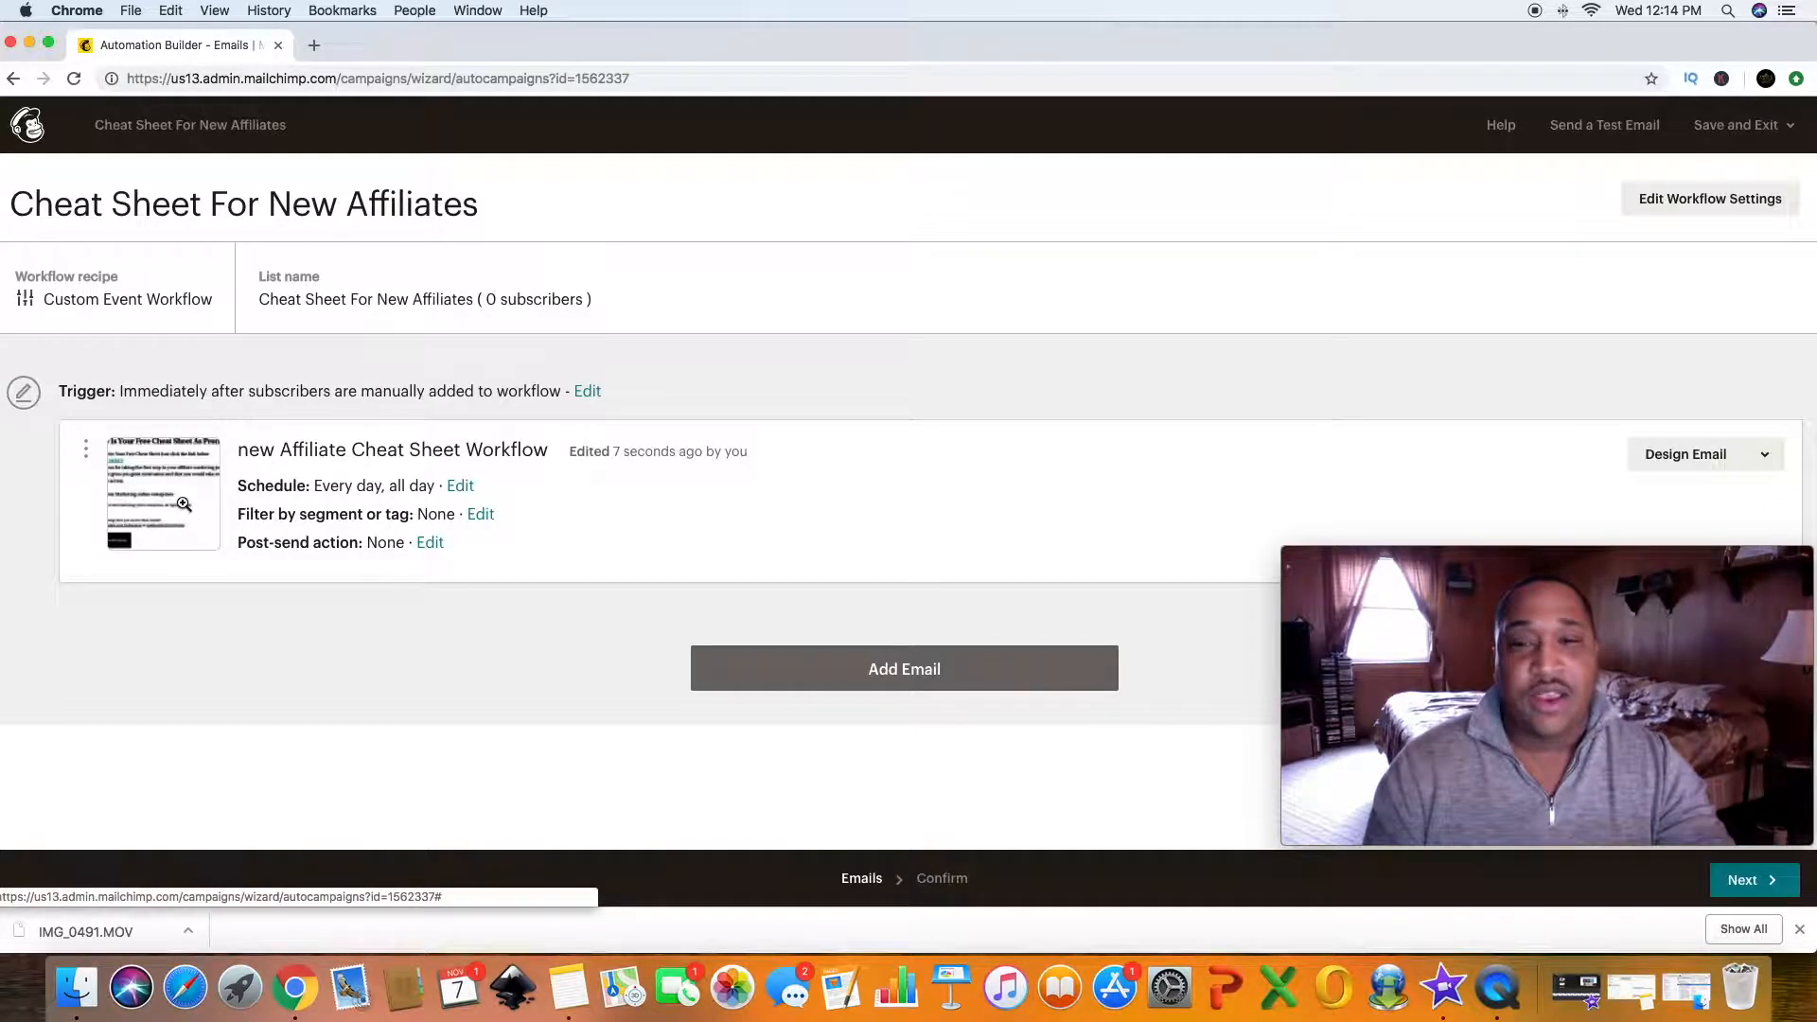
- Add three follow-up emails to the workflow after the welcome email
{"action": "left_click", "coordinate": [896, 675]}
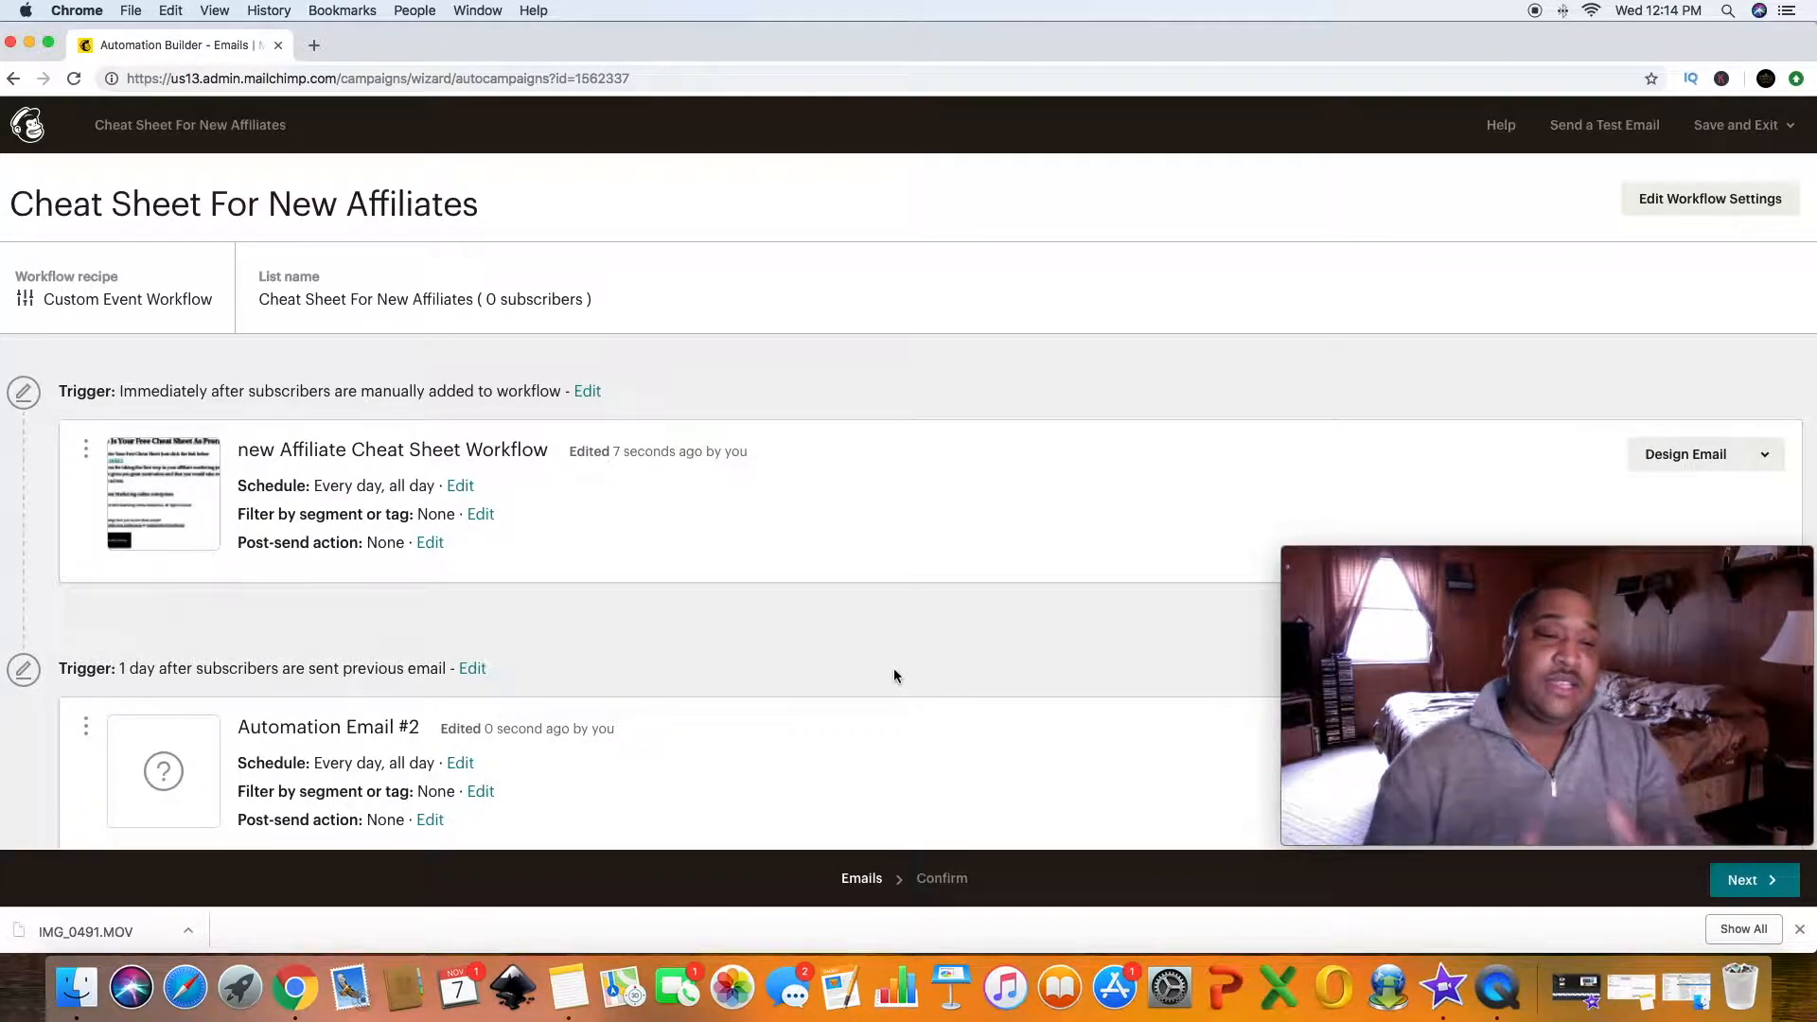
{"action": "scroll", "coordinate": [867, 668], "scroll_direction": "down", "scroll_amount": 3}
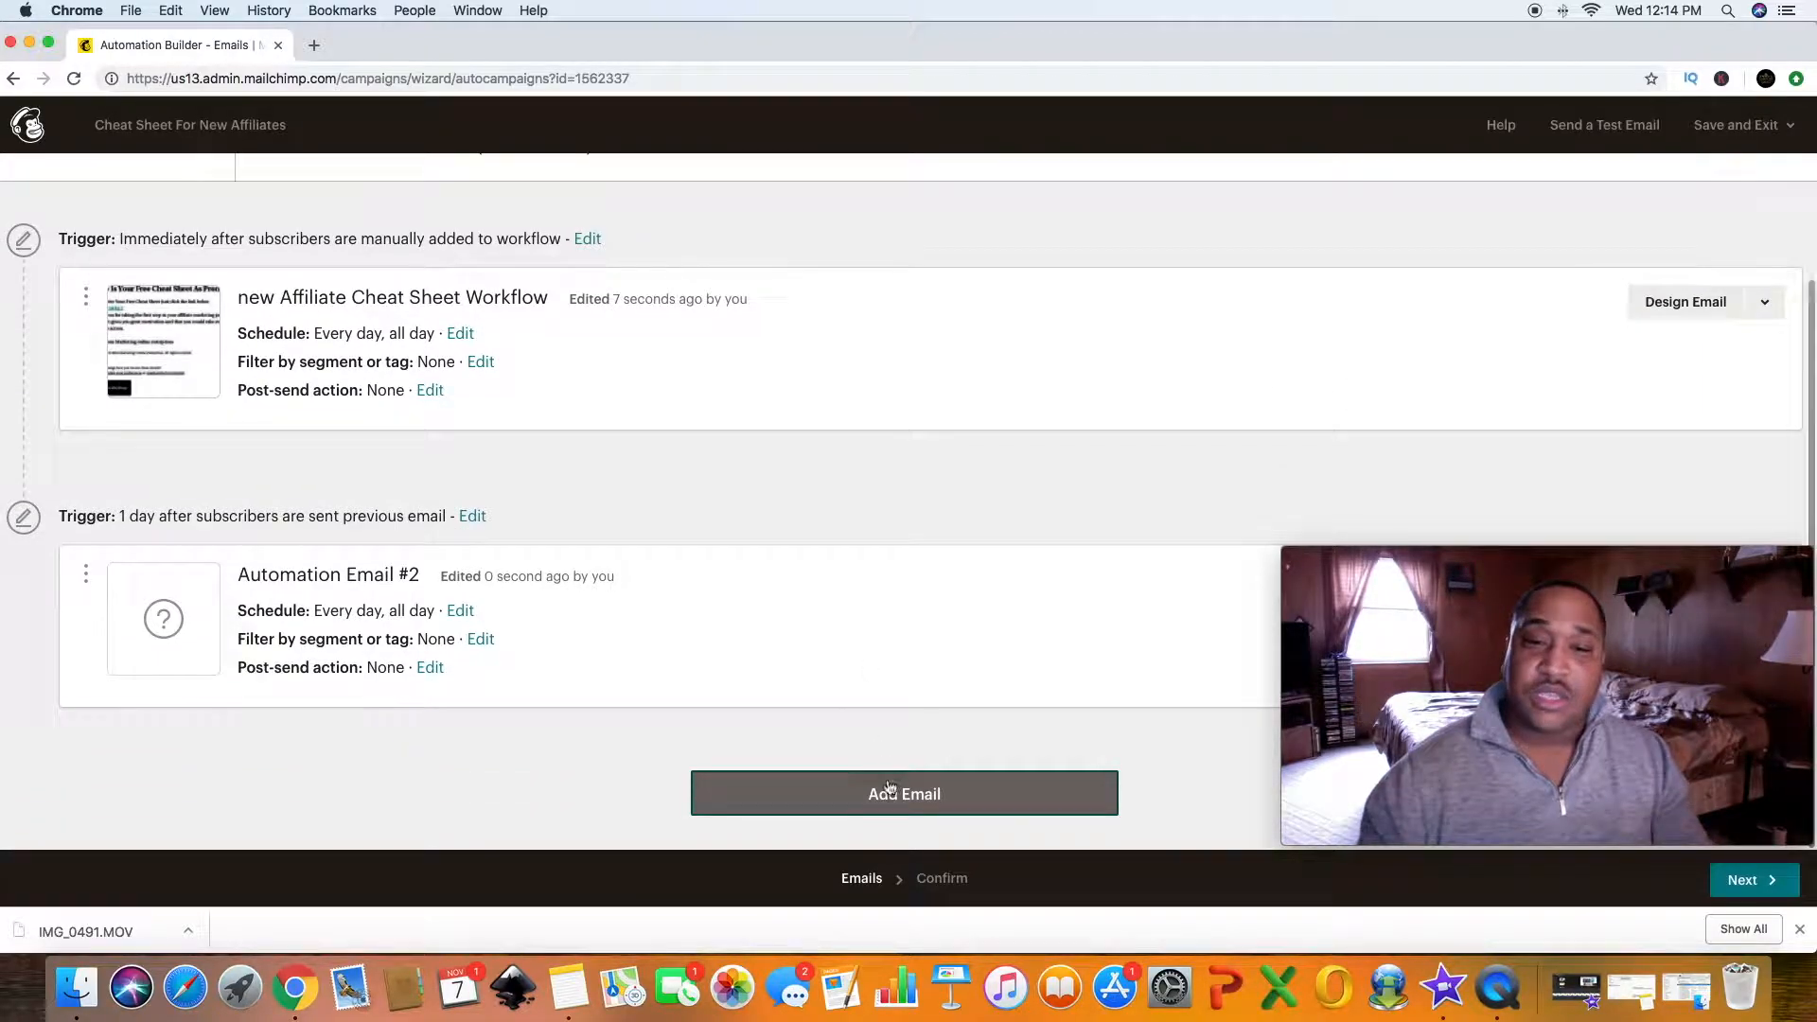
{"action": "scroll", "coordinate": [819, 710], "scroll_direction": "down", "scroll_amount": 5}
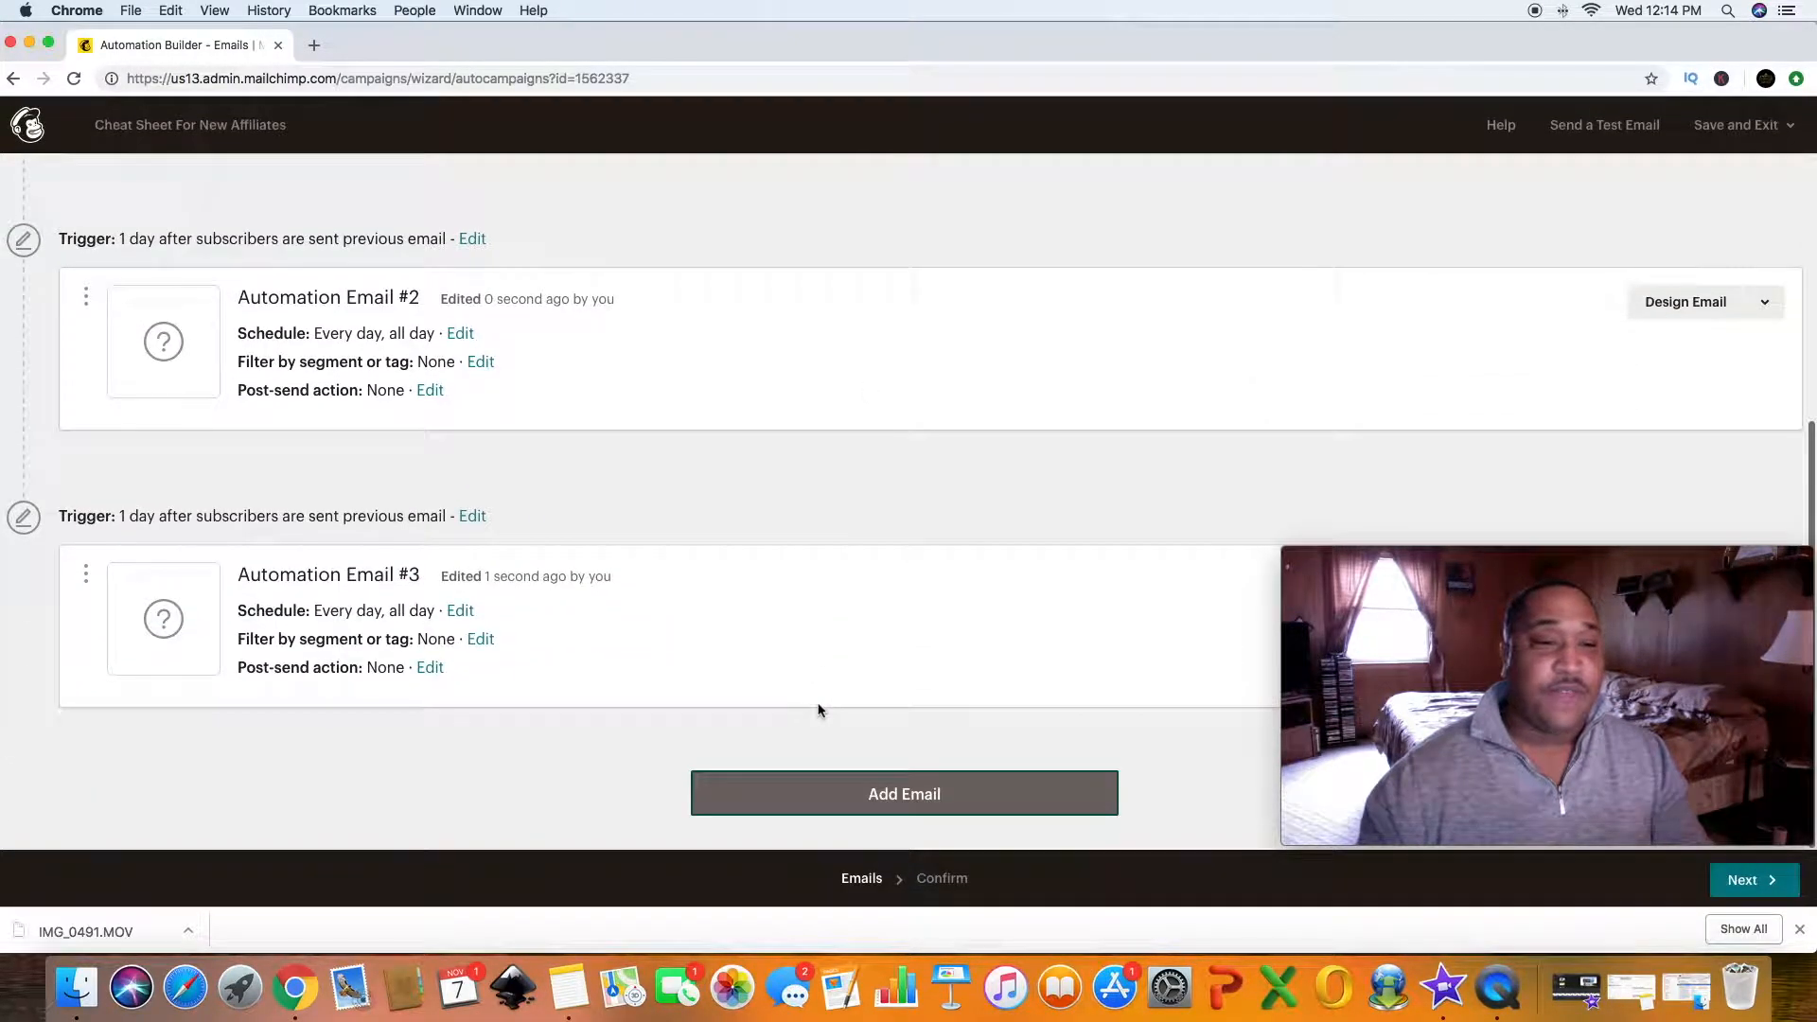
{"action": "left_click", "coordinate": [839, 773]}
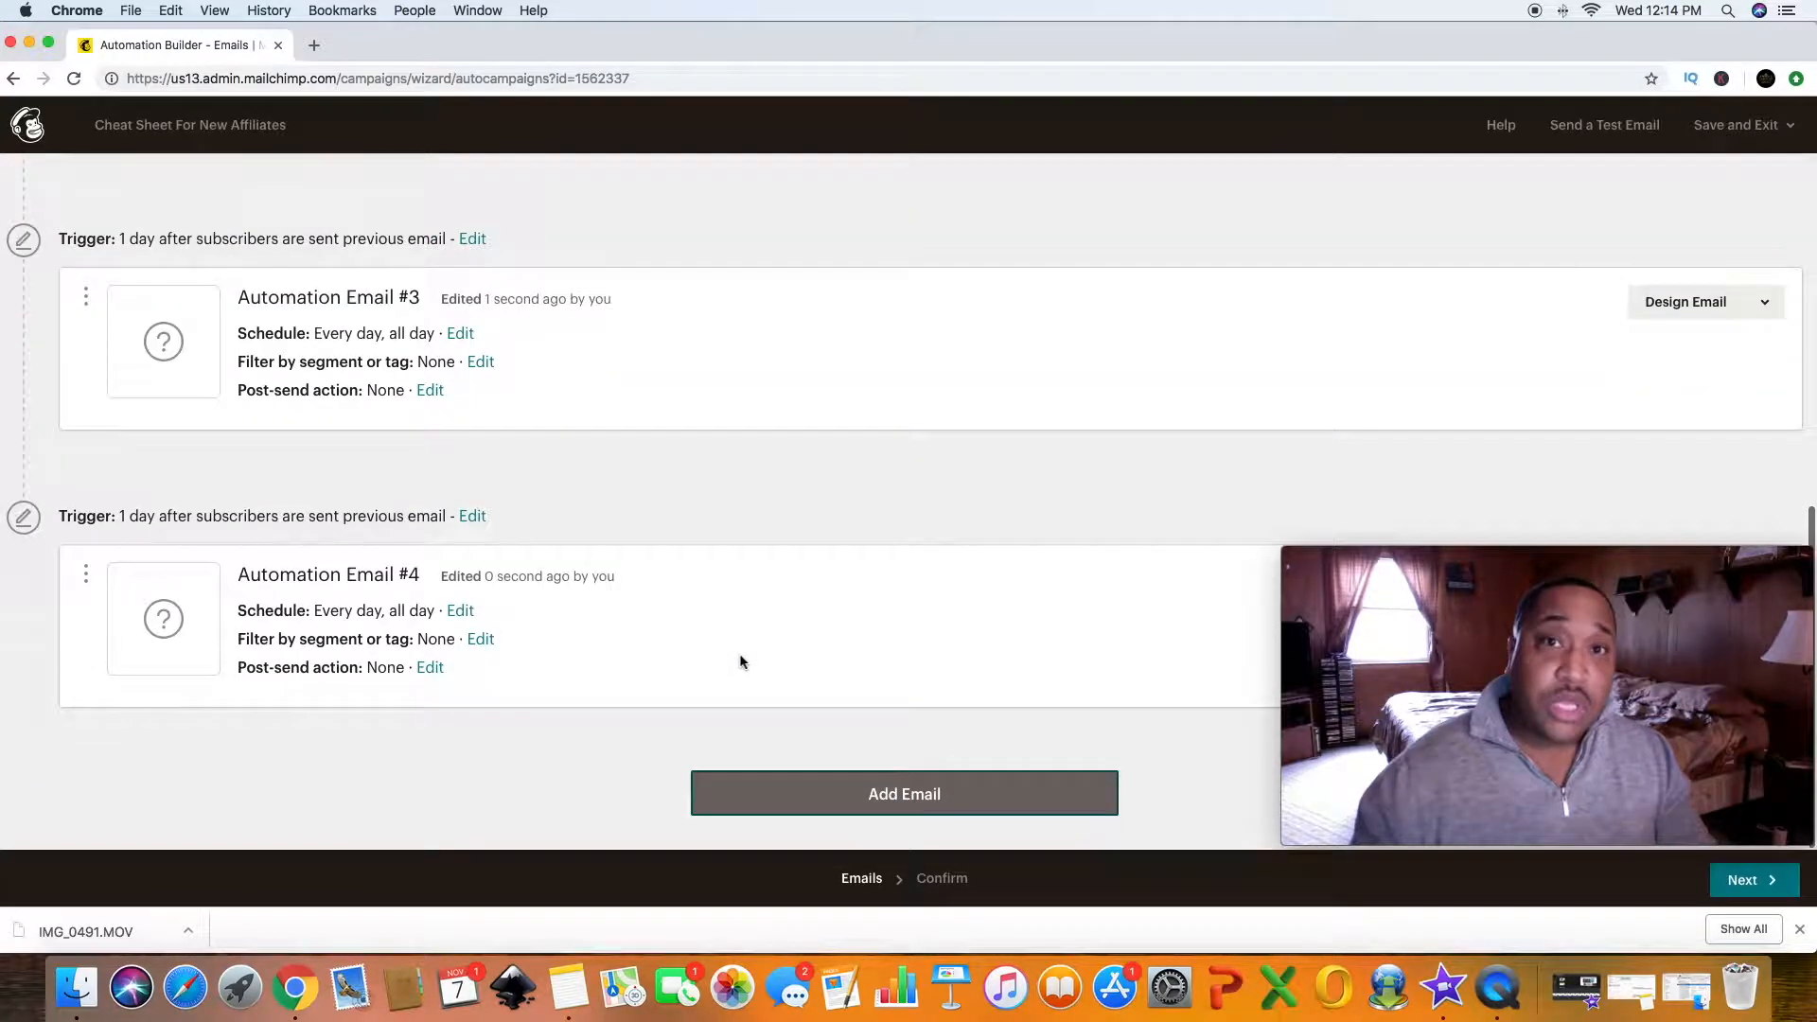